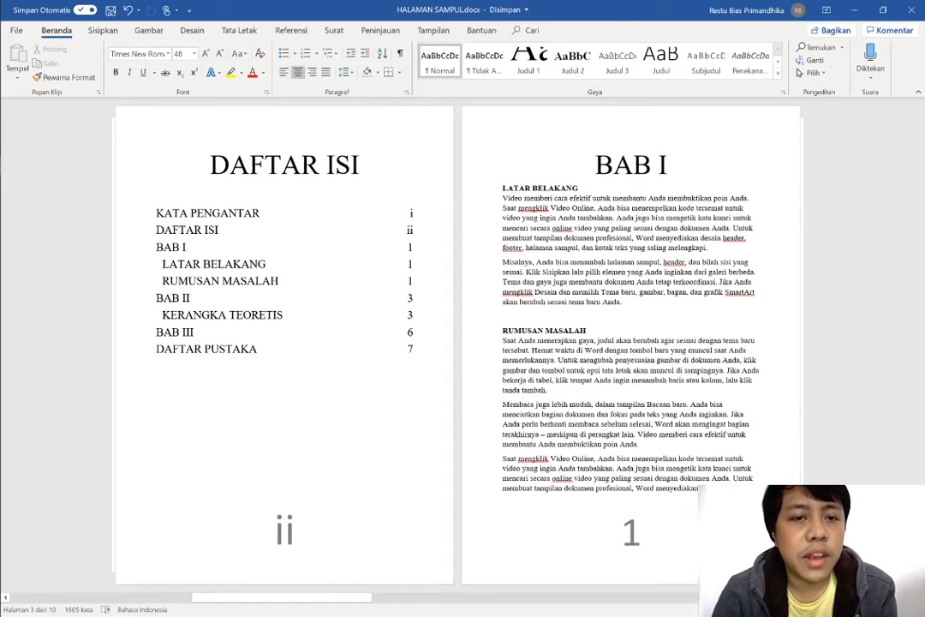
Switch the page movement to vertical and go to the KERANGKA TEORETIS section of BAB II.
scroll(458, 342, "down", 1)
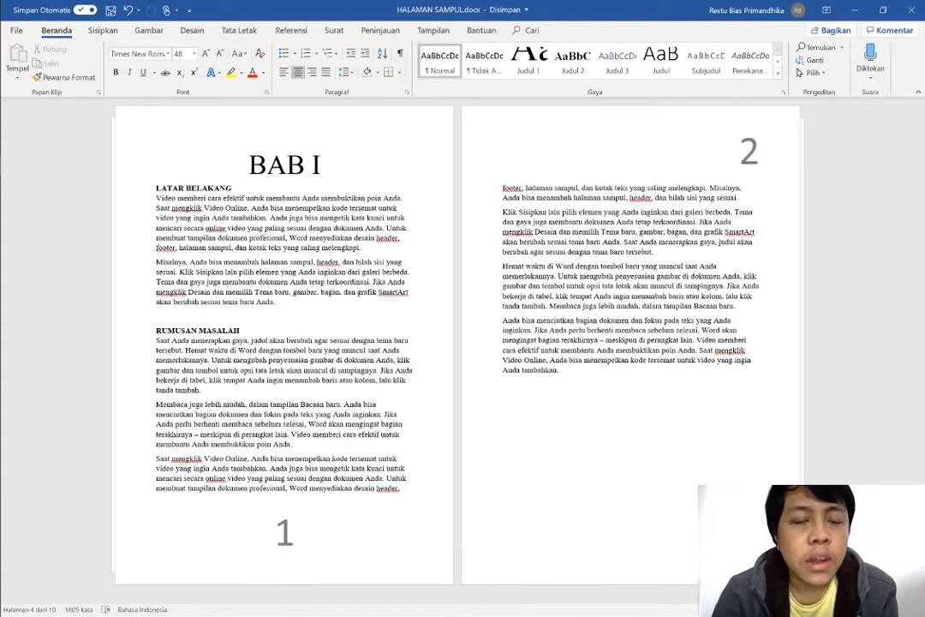
scroll(458, 342, "down", 5)
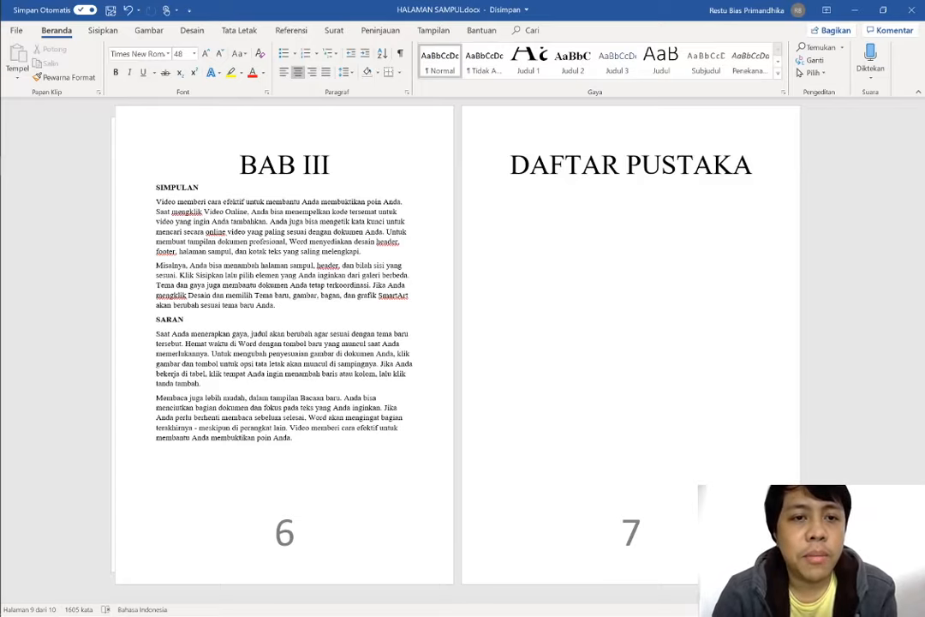
scroll(457, 344, "up", 4)
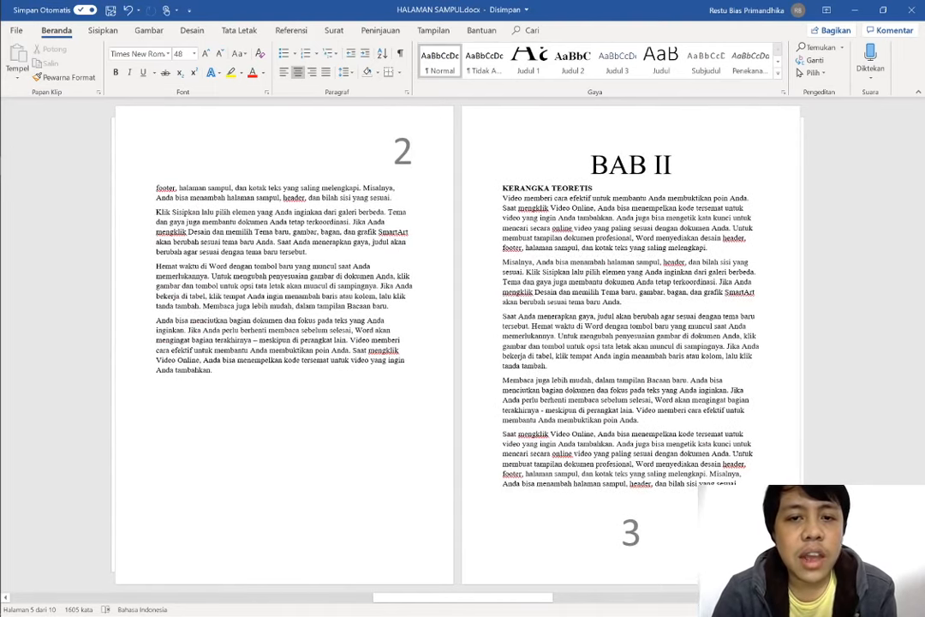
scroll(482, 299, "down", 2)
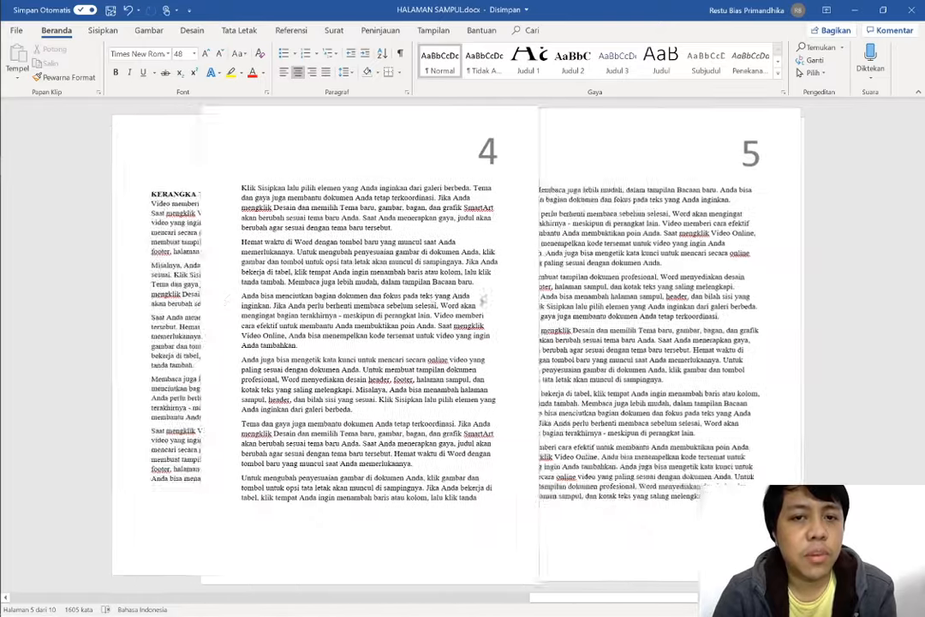
scroll(482, 300, "up", 1)
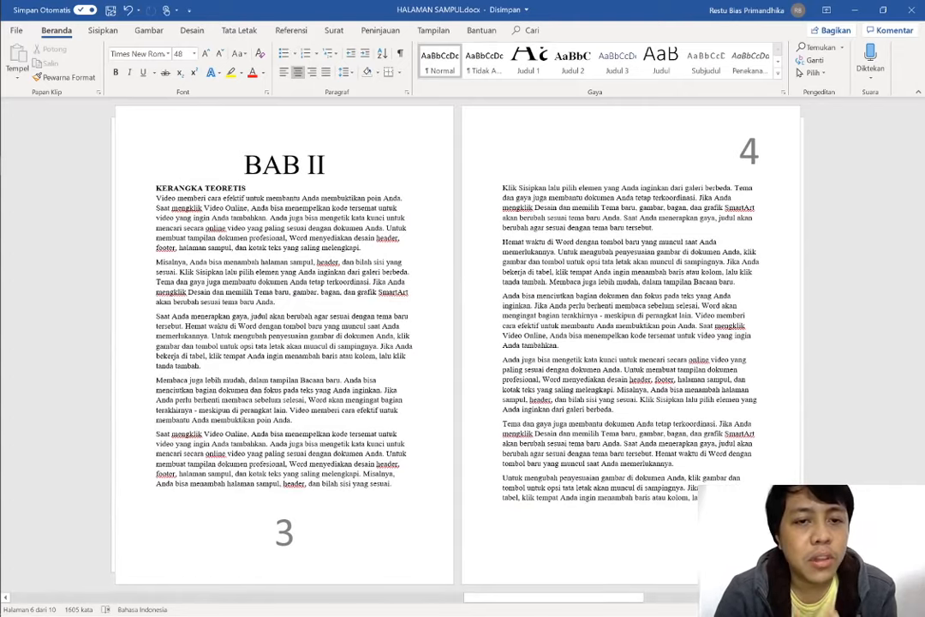
left_click(434, 30)
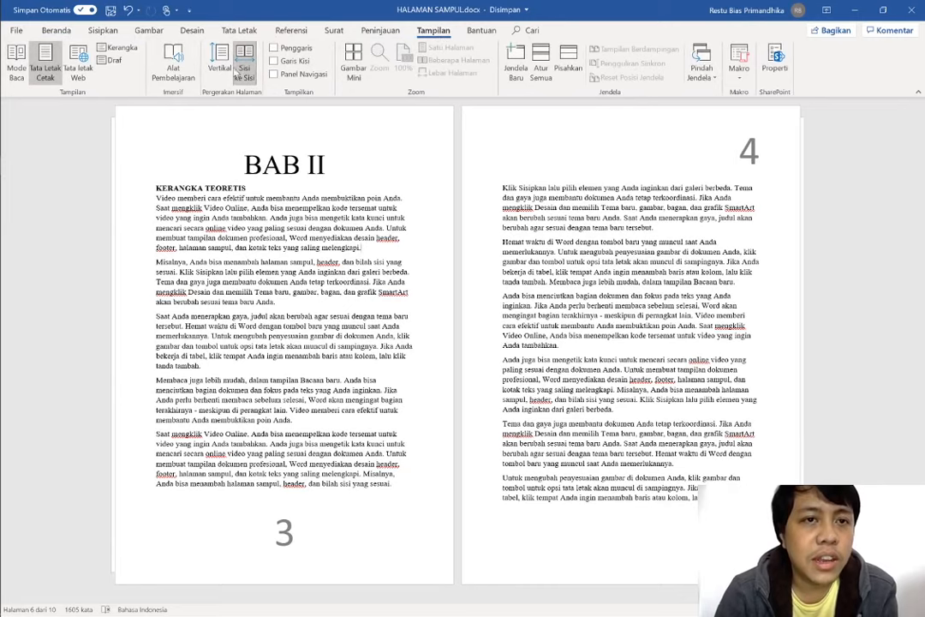
left_click(220, 65)
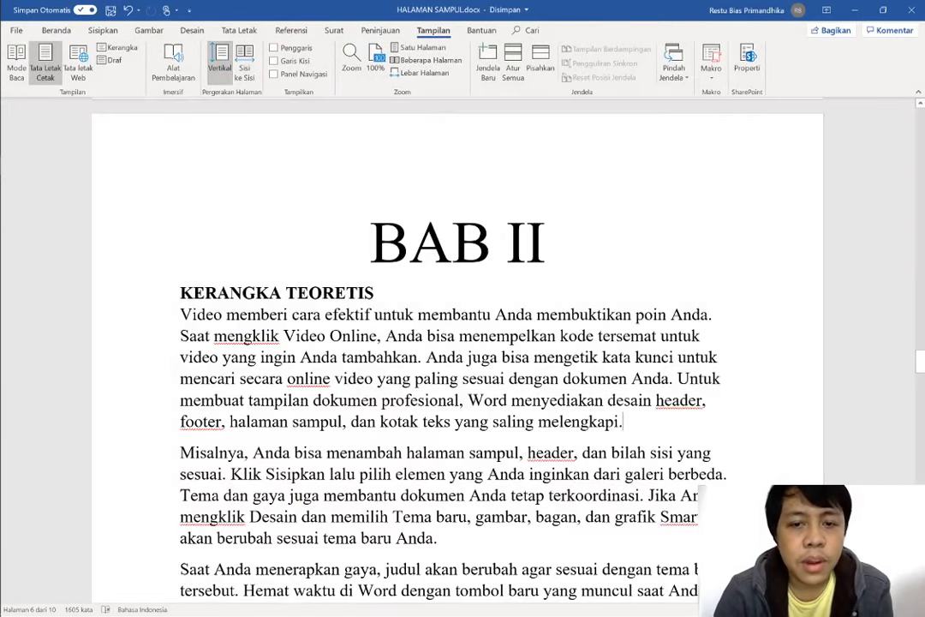
scroll(457, 342, "down", 3)
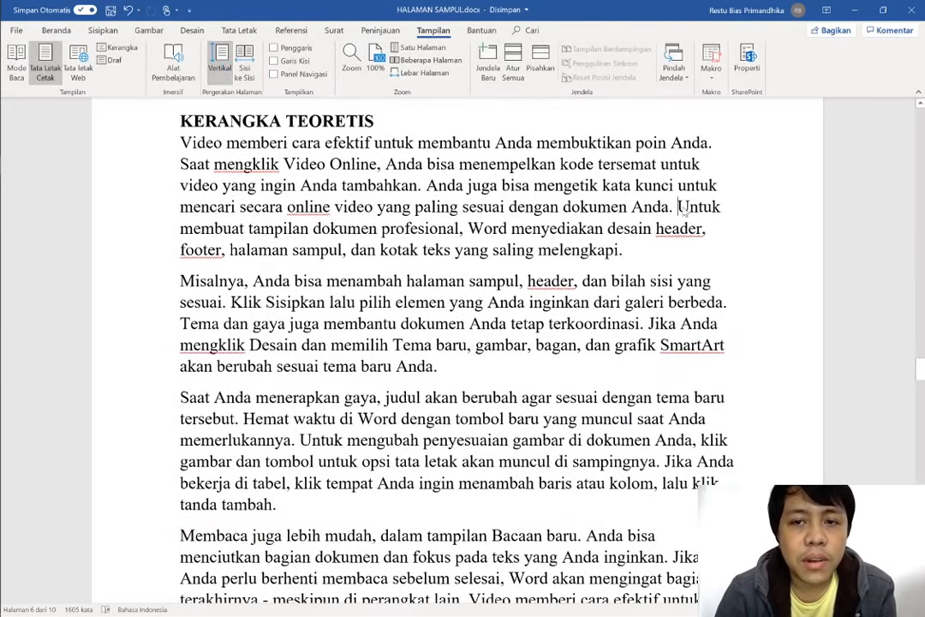
right_click(678, 208)
key("Escape")
key("Return")
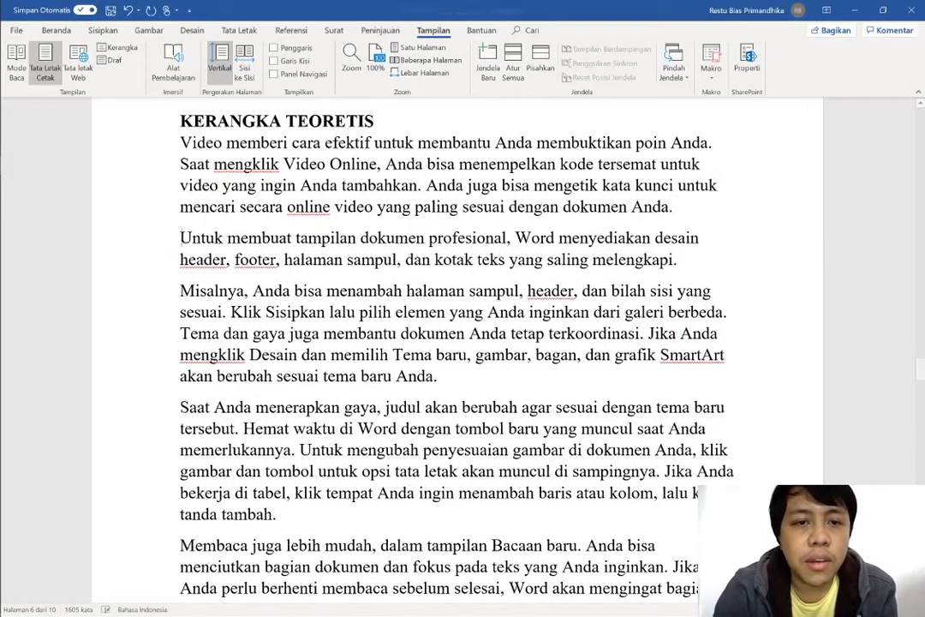
key("BackSpace")
Delete the full stop at the end of the first paragraph under KERANGKA TEORETIS.
key("End")
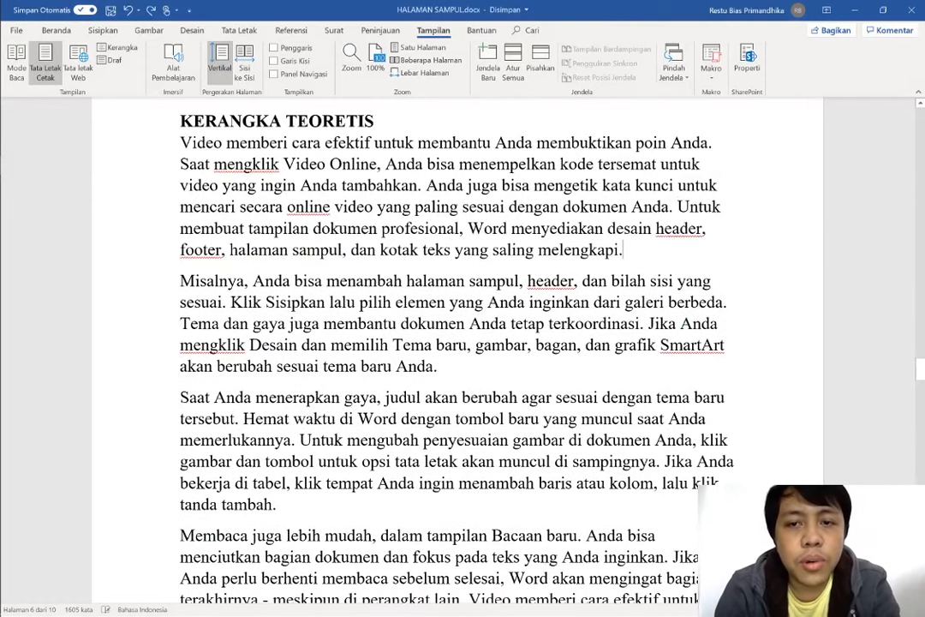
key("BackSpace")
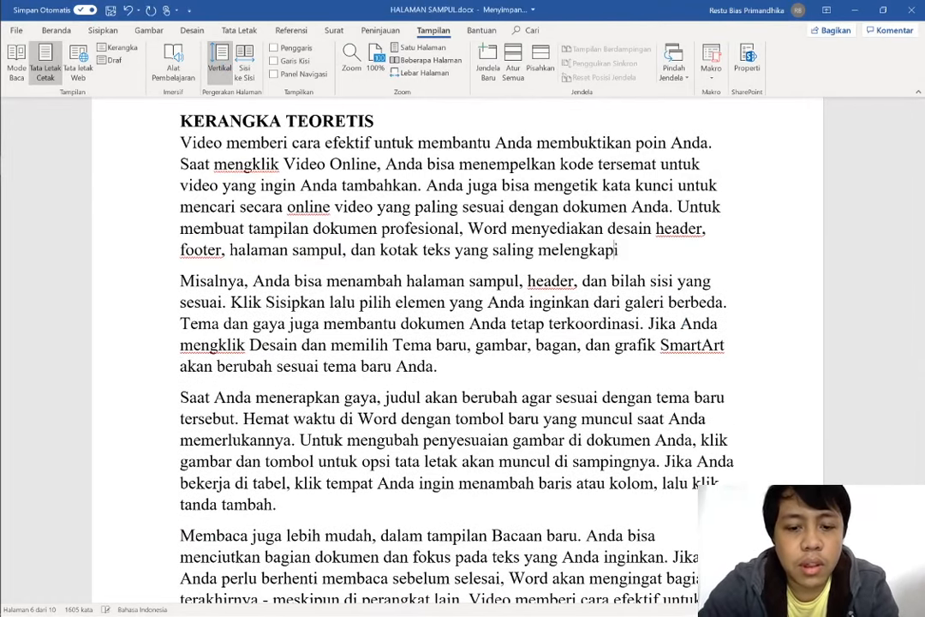
type("k (")
key("BackSpace")
key("BackSpace")
key("BackSpace")
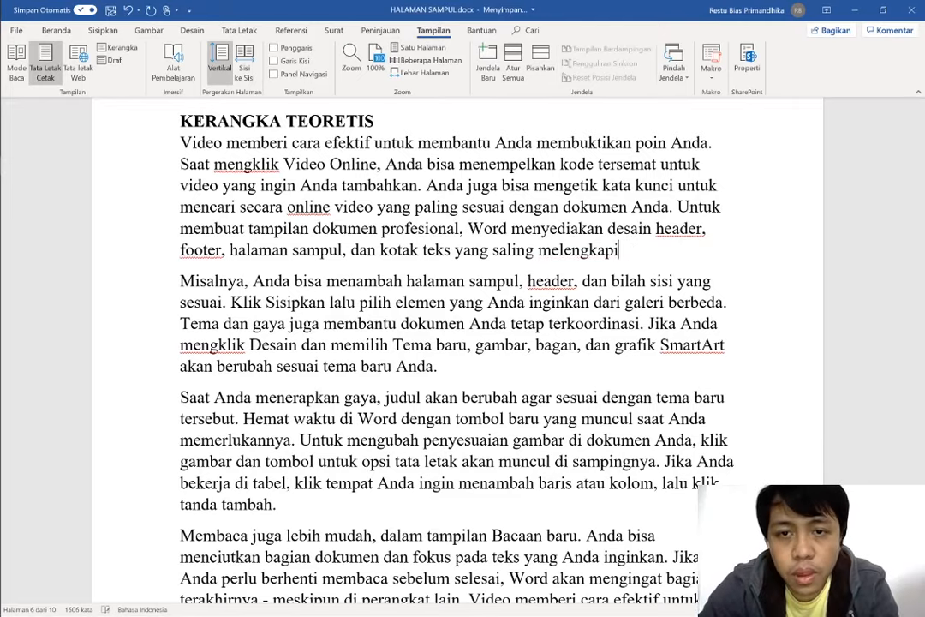
type("i")
key("BackSpace")
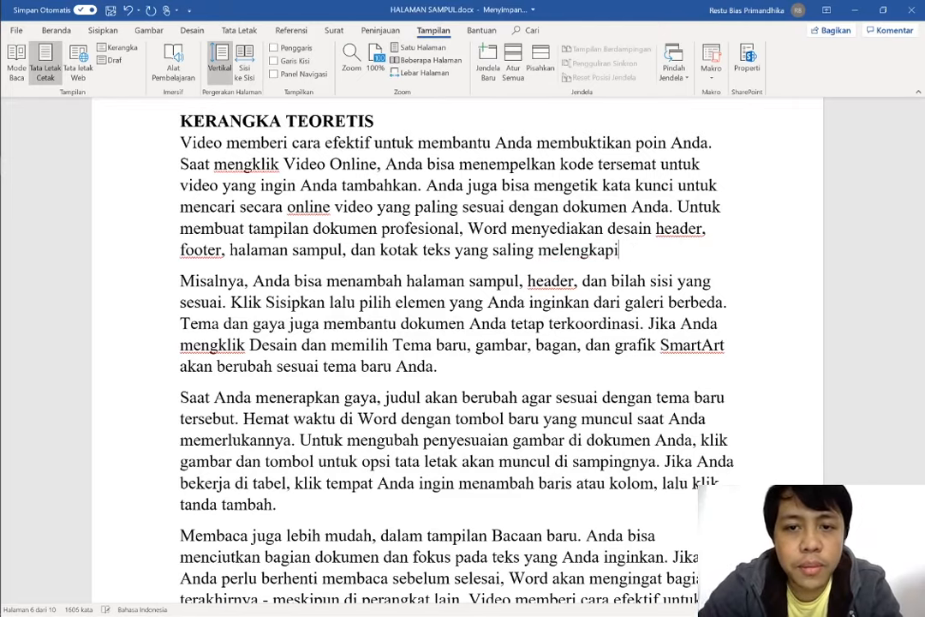
Add an in-text citation in parentheses after "saling melengkapi", with the author's surname, a comma and the year 1984.
type("(")
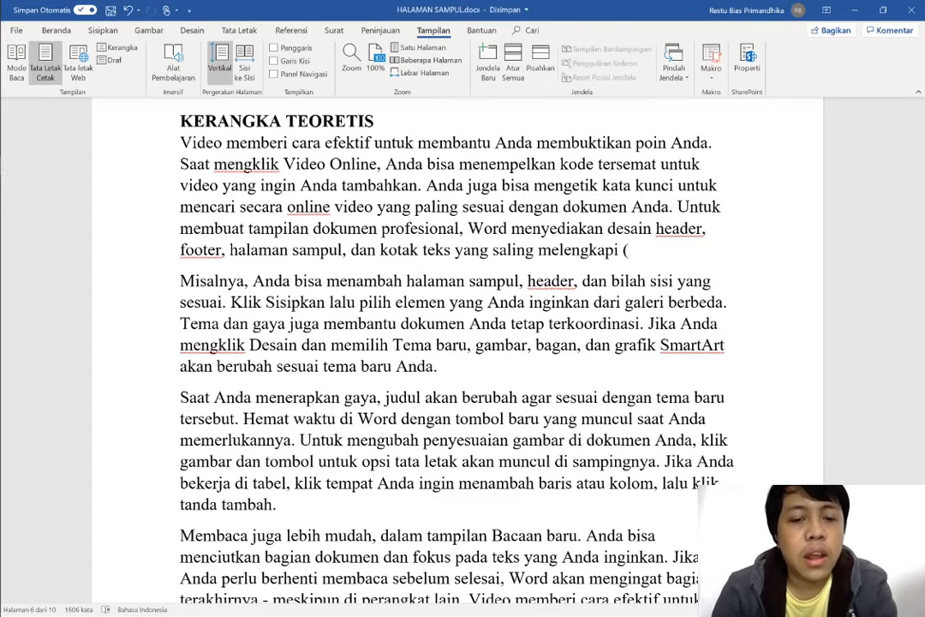
type("Tari")
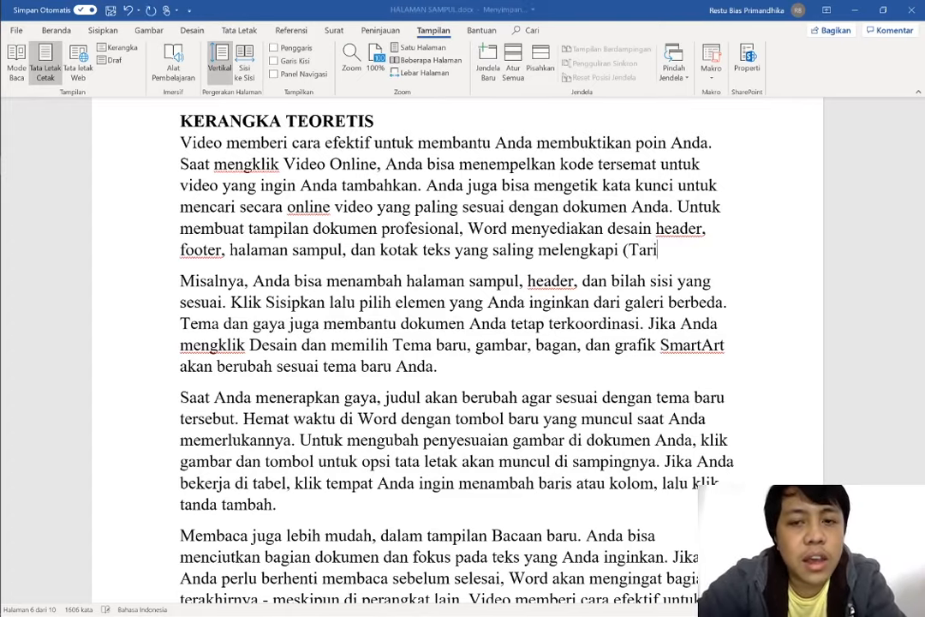
type("gan, ")
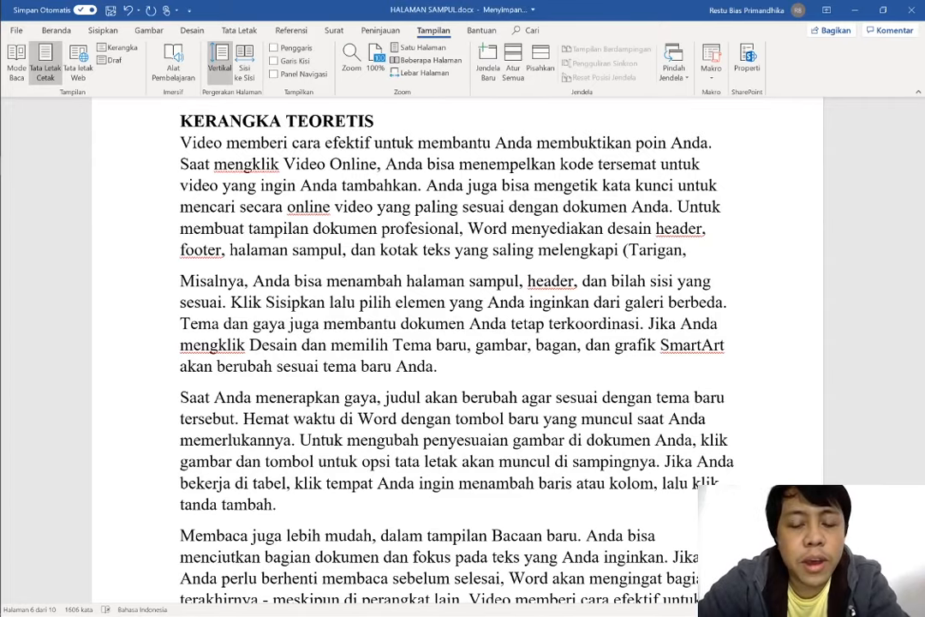
type("2")
key("BackSpace")
type("198")
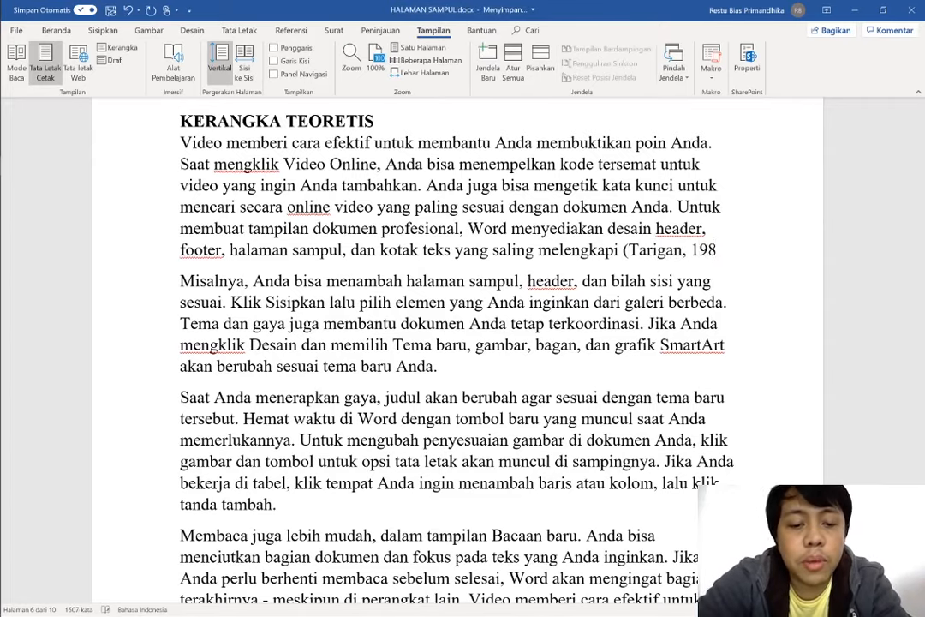
type("4)")
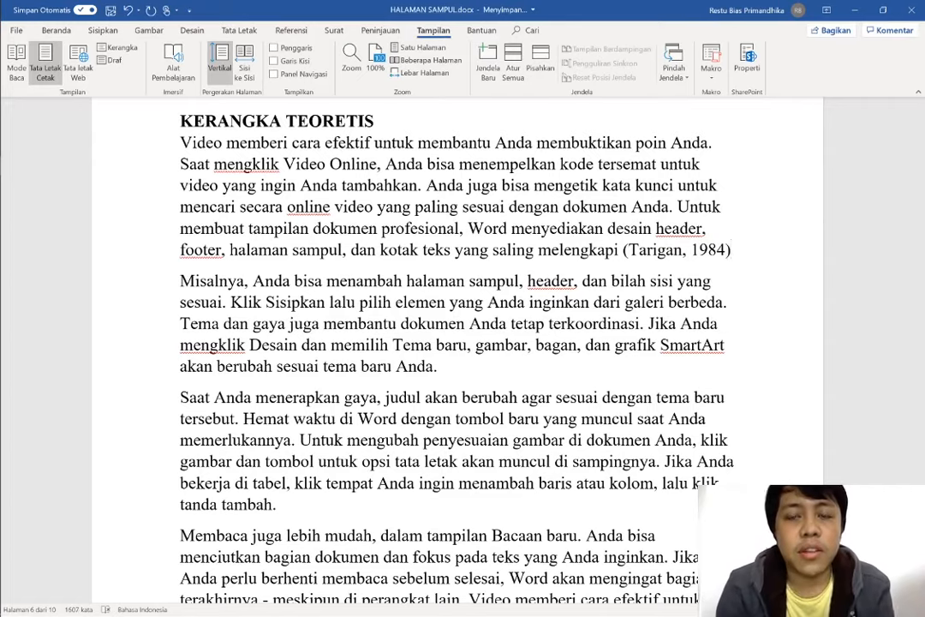
Add the page reference "hlm. 67" after the year inside the citation's parentheses.
key("Left")
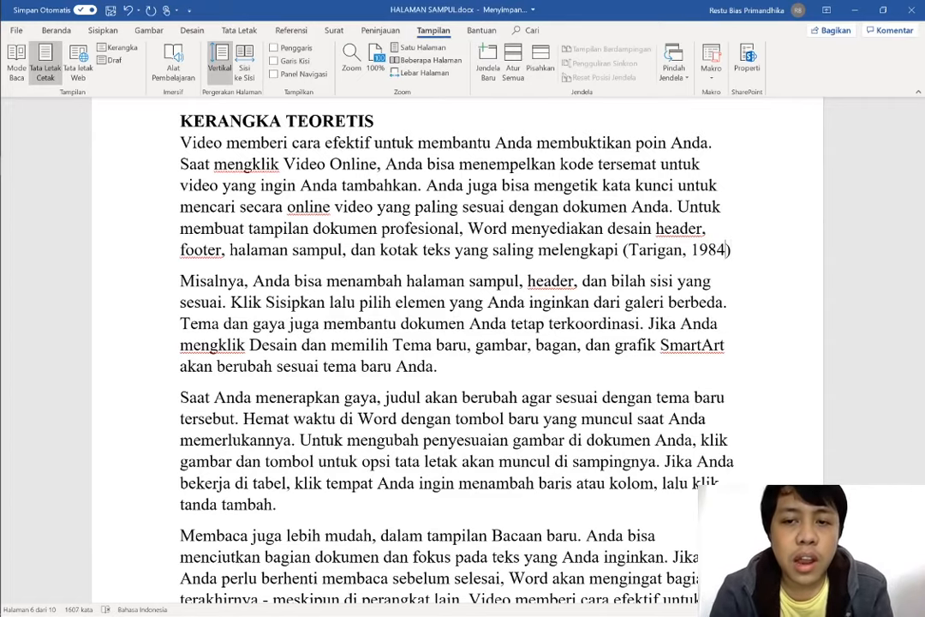
type("hlm. ")
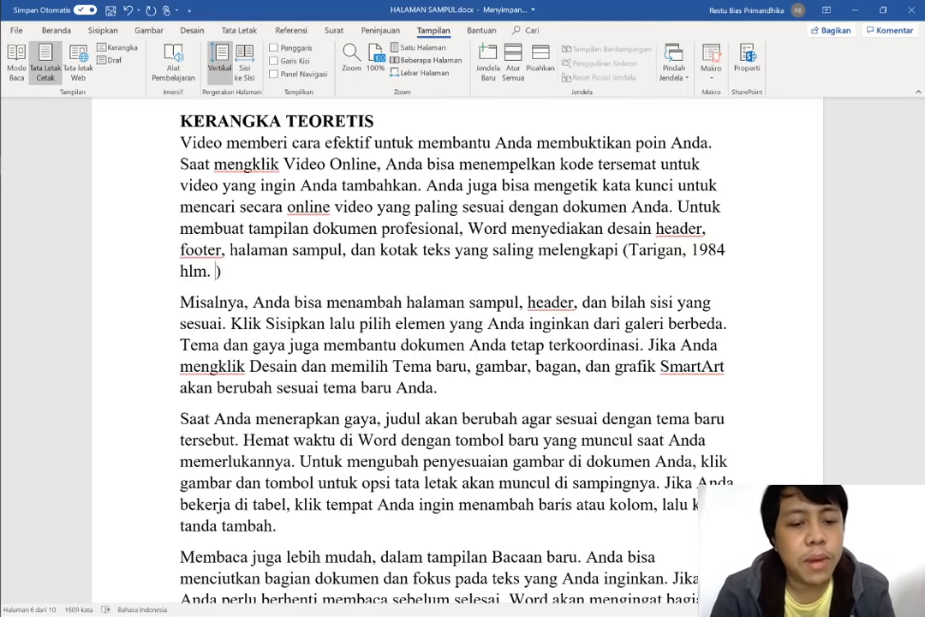
type("67")
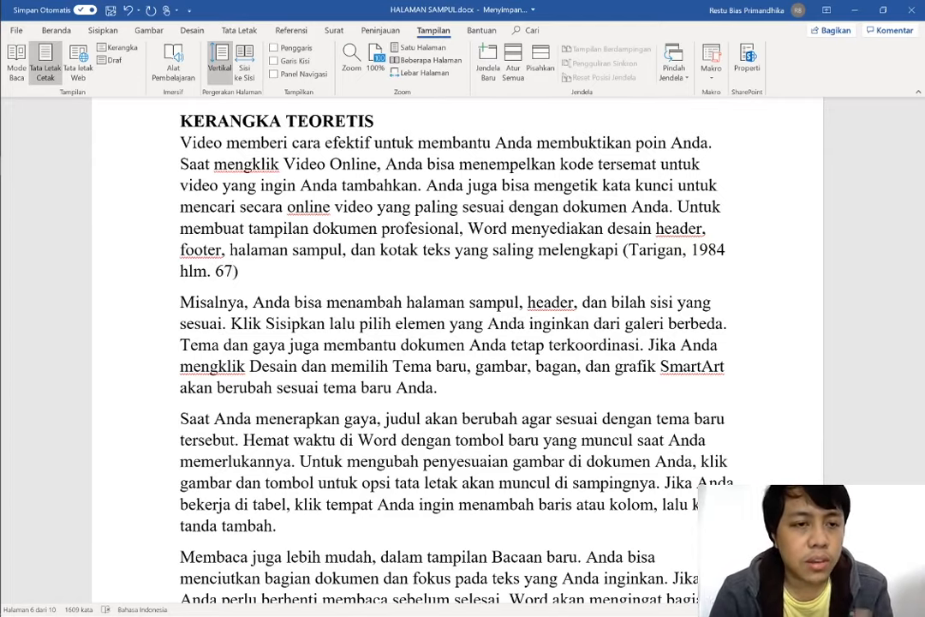
Try "hal" and then "p" as the page abbreviation in the citation.
double_click(191, 271)
type("hal")
double_click(190, 271)
type("p")
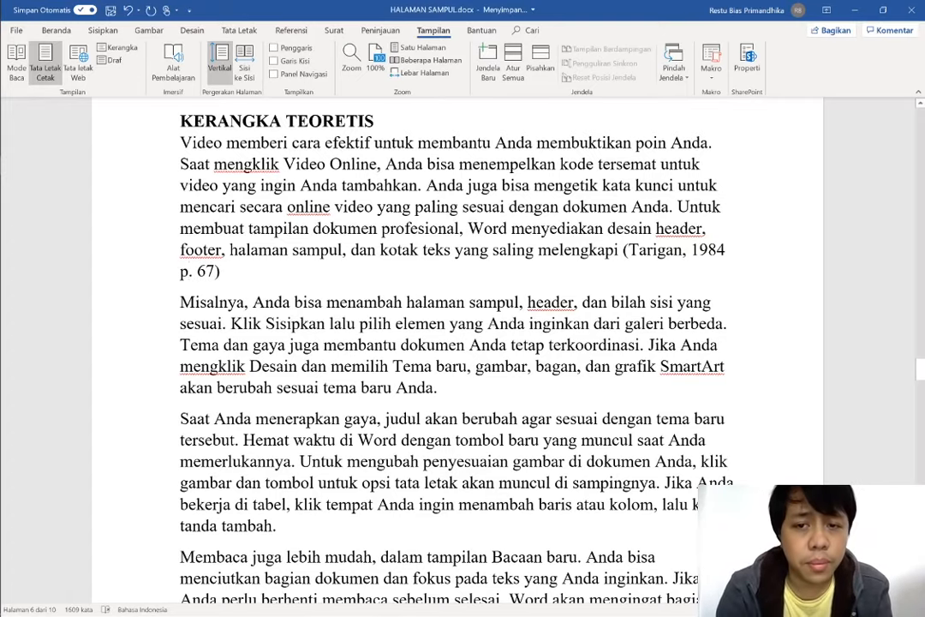
left_click_drag(221, 271, 629, 251)
key("BackSpace")
key("BackSpace")
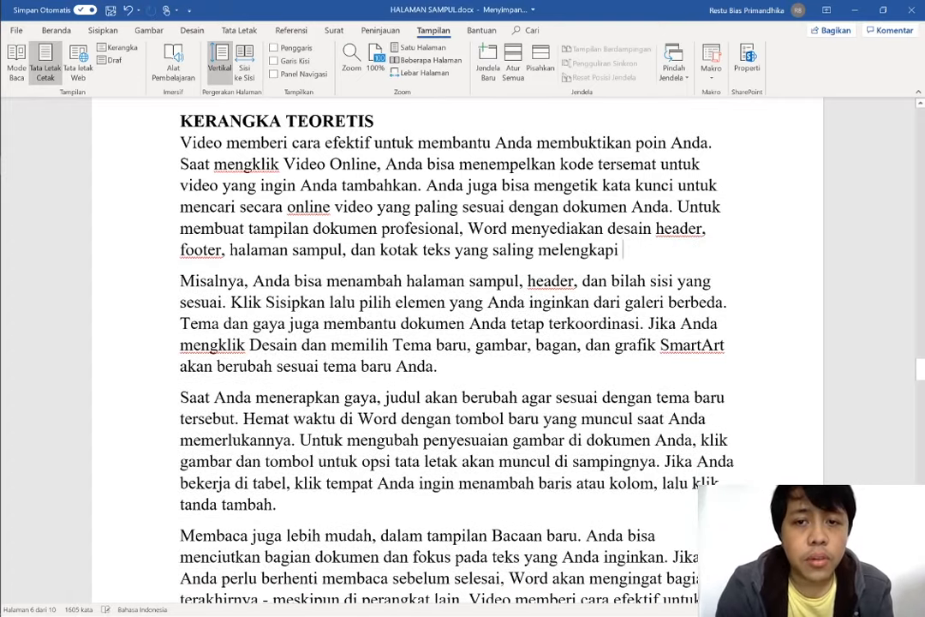
type(".")
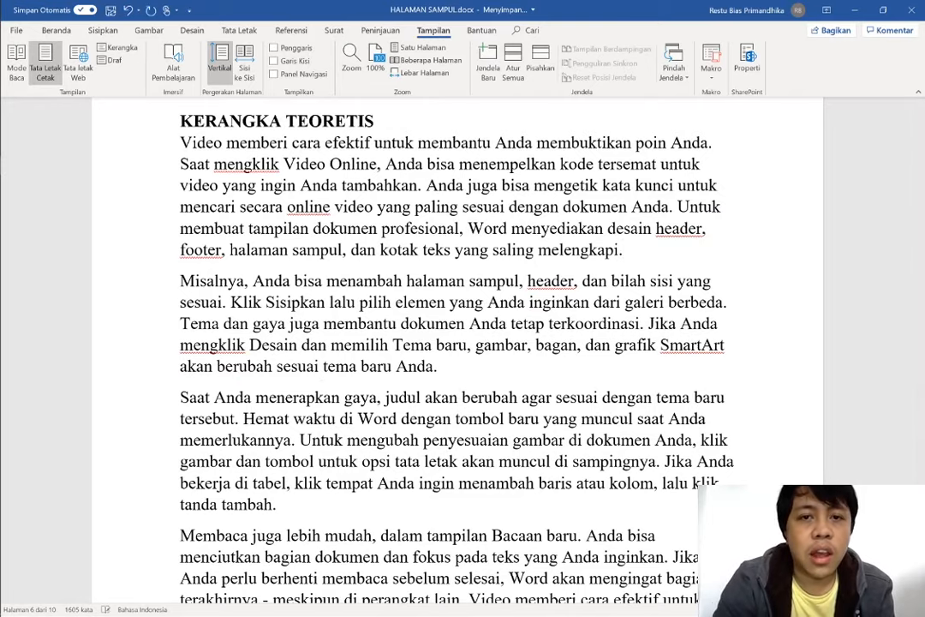
key("ctrl+z")
key("ctrl+z")
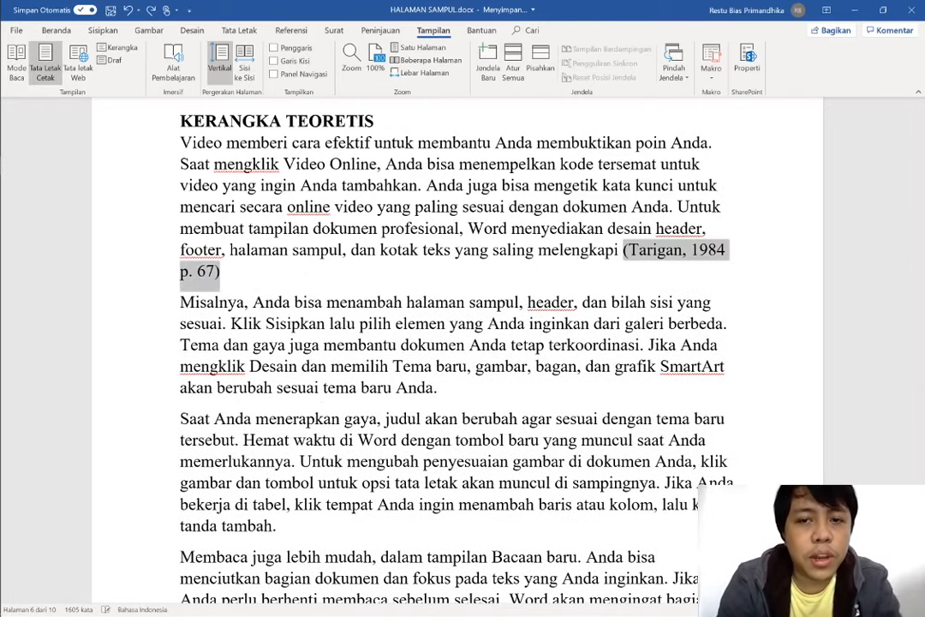
left_click(642, 256)
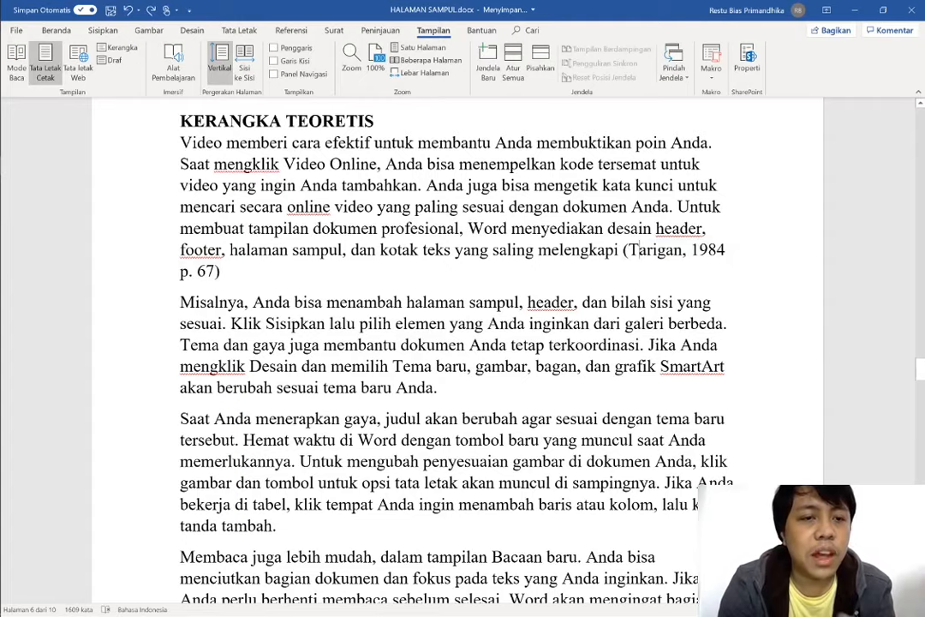
Set the page abbreviation in the in-text citation to "hlm".
left_click(190, 271)
key("BackSpace")
type("hlm")
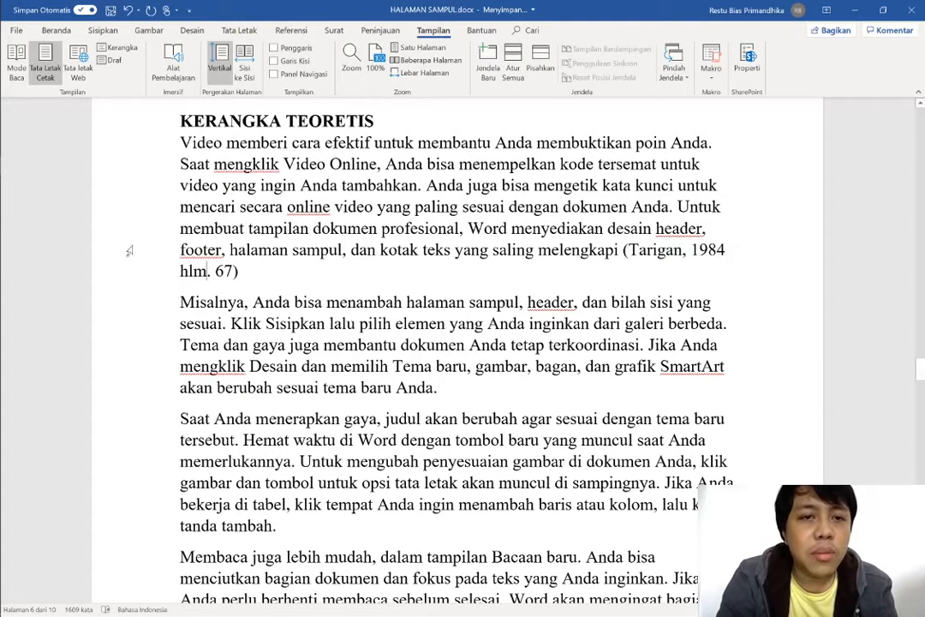
Show the navigation pane and go to the DAFTAR PUSTAKA heading.
scroll(463, 343, "down", 5)
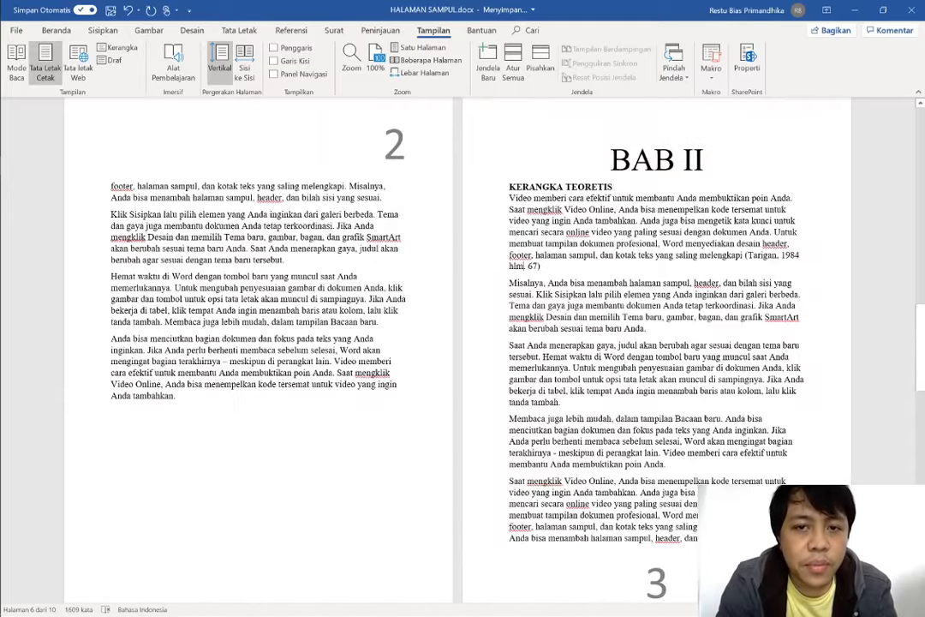
scroll(462, 343, "up", 5)
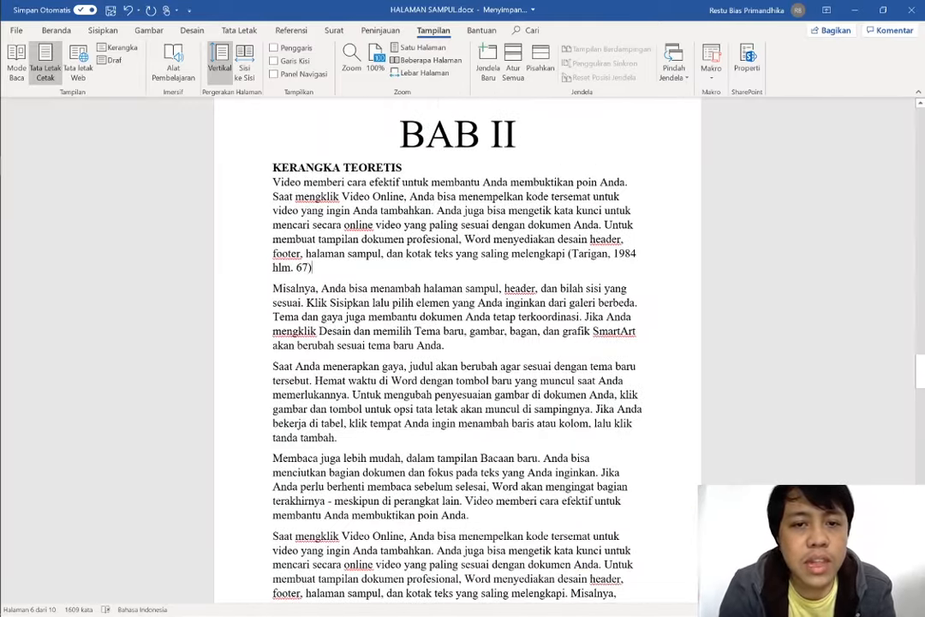
left_click(273, 74)
left_click(48, 287)
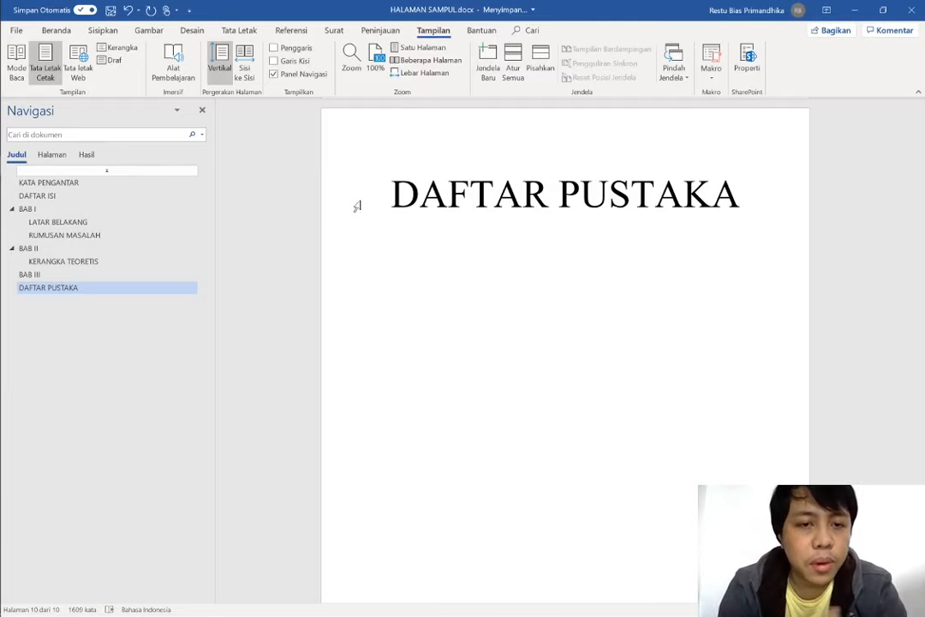
Start a bibliography entry on a new line below DAFTAR PUSTAKA with the cited author's full name.
key("Return")
type("Henry G")
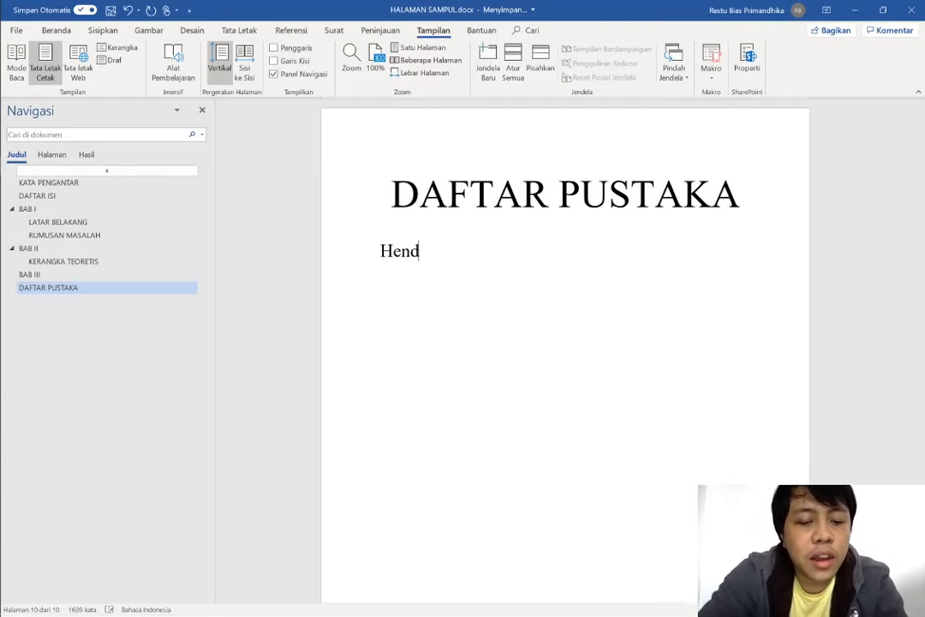
type("untur ")
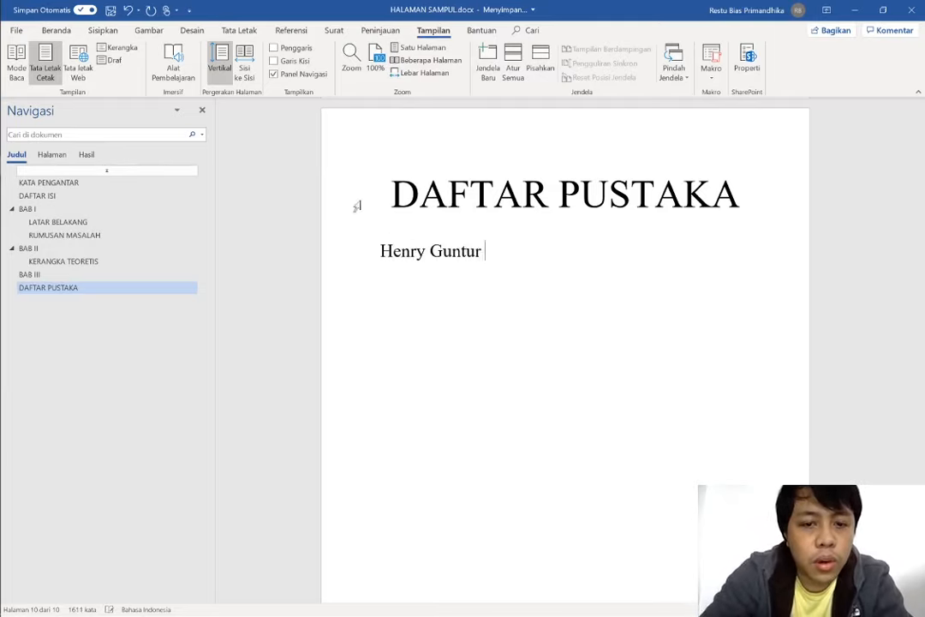
type("Tarigan")
Move the author's surname to the front of the bibliography entry, followed by a comma and a space.
key("ctrl+shift+Left")
key("ctrl+x")
key("Home")
key("ctrl+v")
type(",")
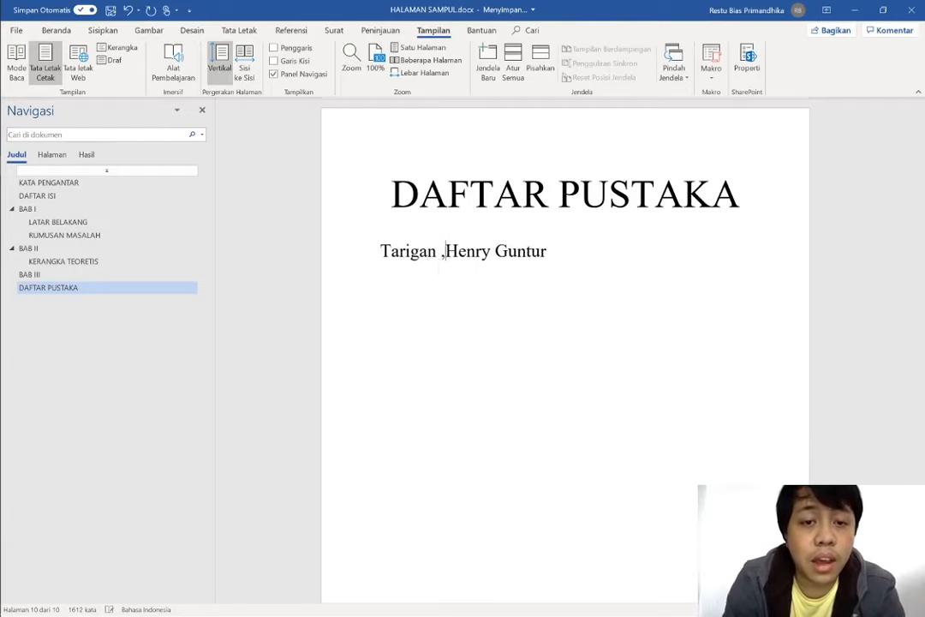
key("BackSpace")
key("BackSpace")
key("BackSpace")
type(",")
Add a period and the publication year (1984) with a closing period after the author's name in the bibliography entry.
key("End")
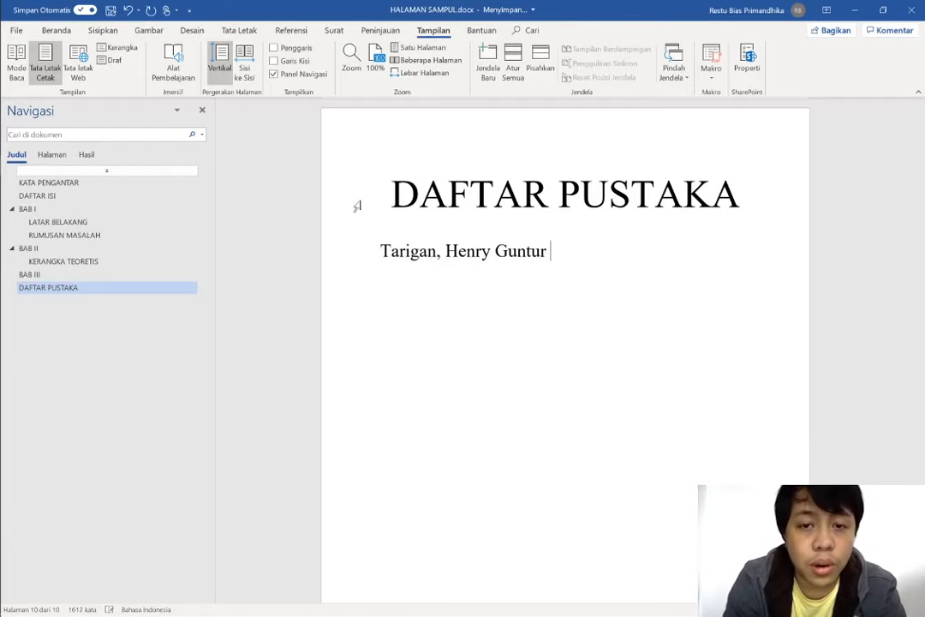
type(". (19")
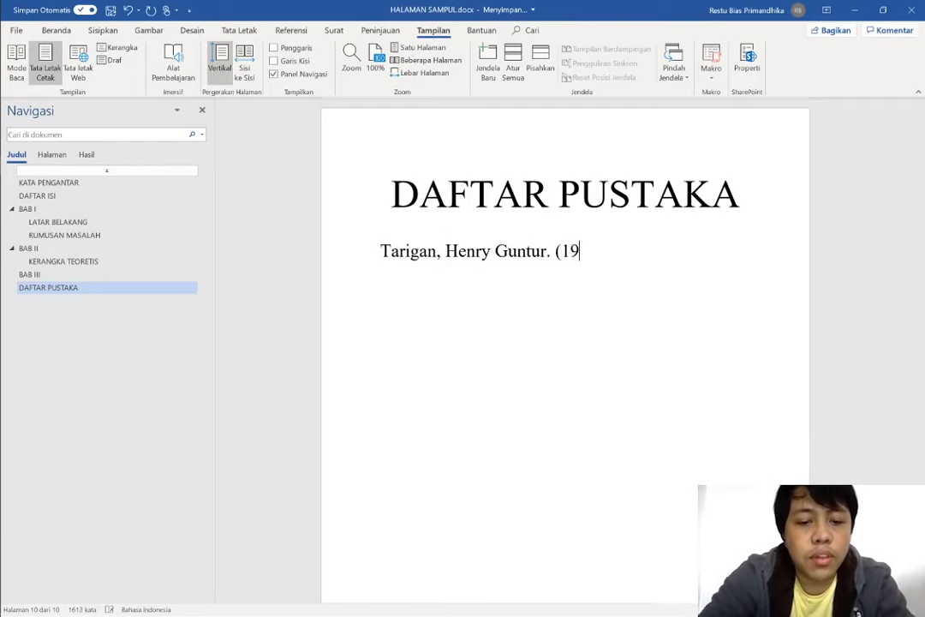
type("84). ")
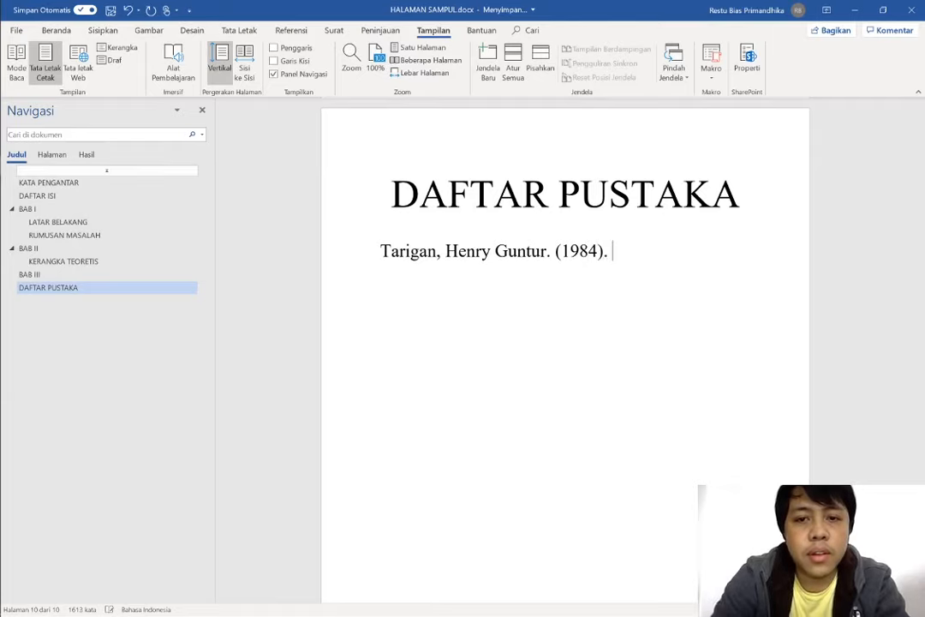
Continue the bibliography entry with the book title and publication details "Keterampilan Berbahasa. Bandung: Awan Press".
type("Keteram")
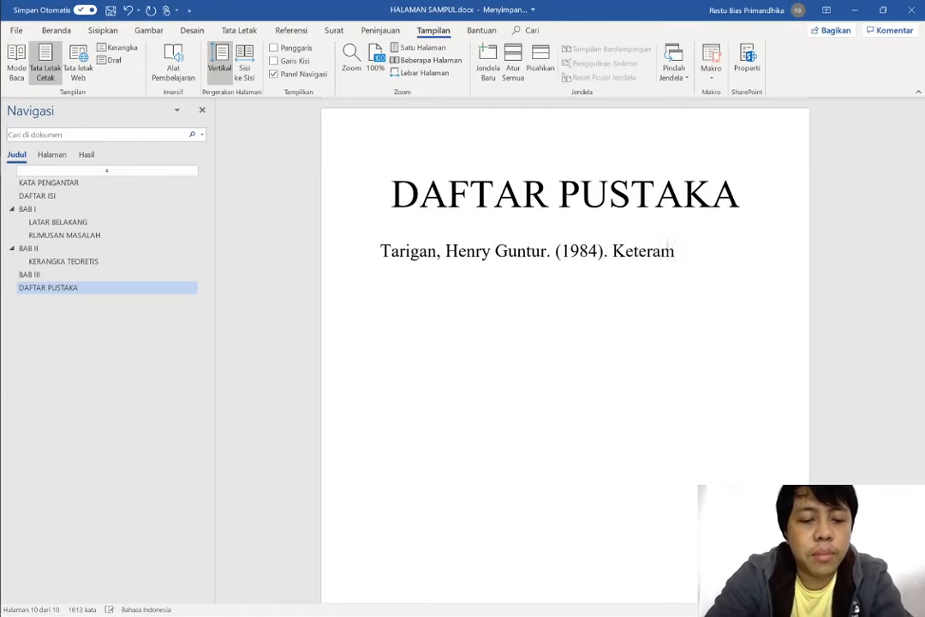
type("pilan Berbahas")
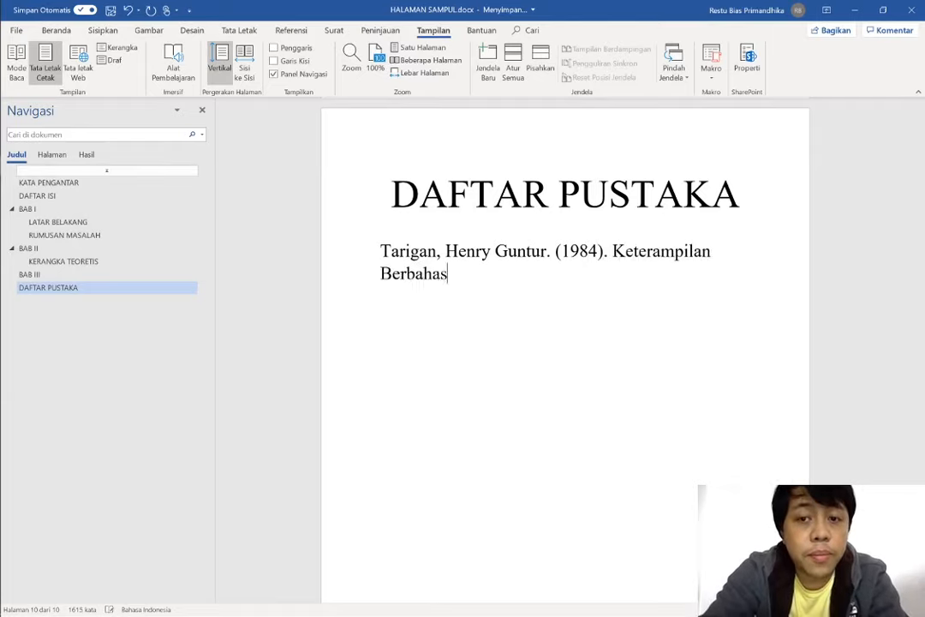
type("a.")
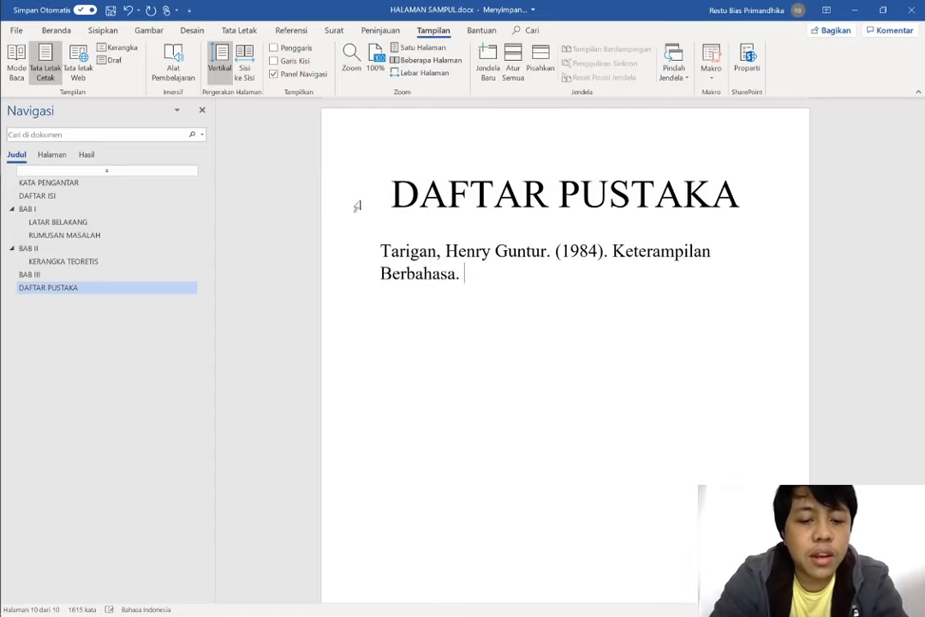
type(" Bandung")
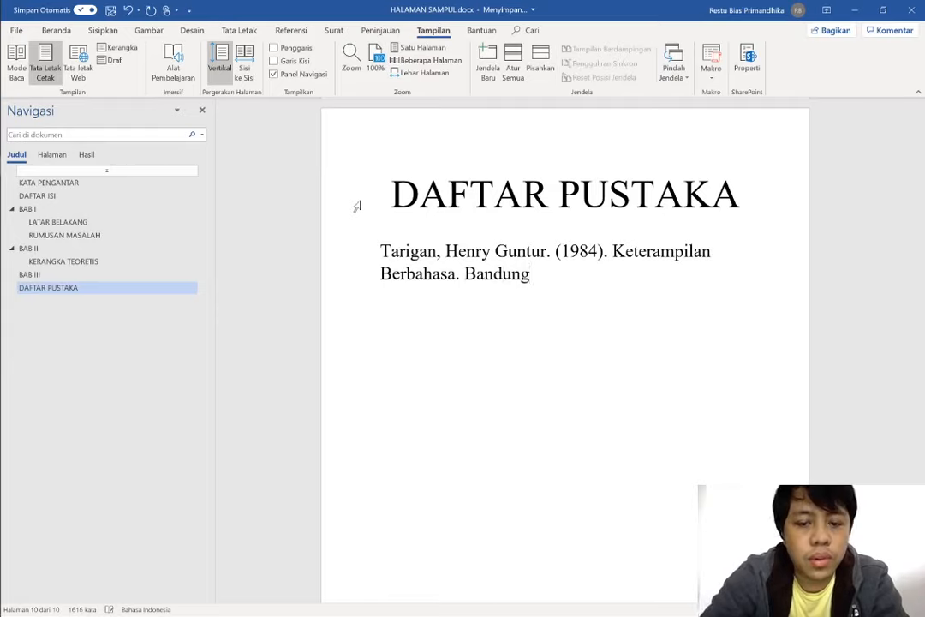
type(":")
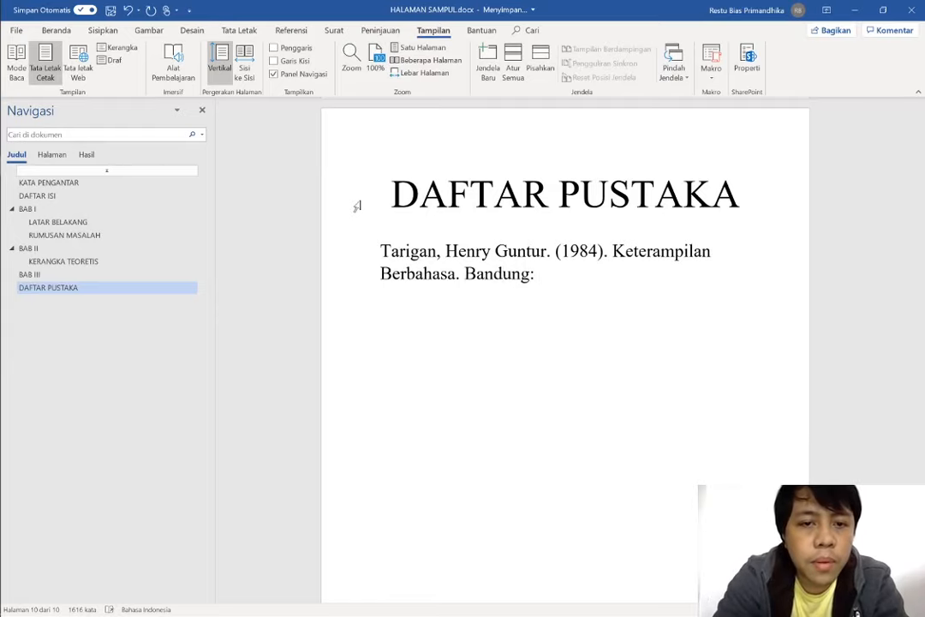
type(" Awan Press")
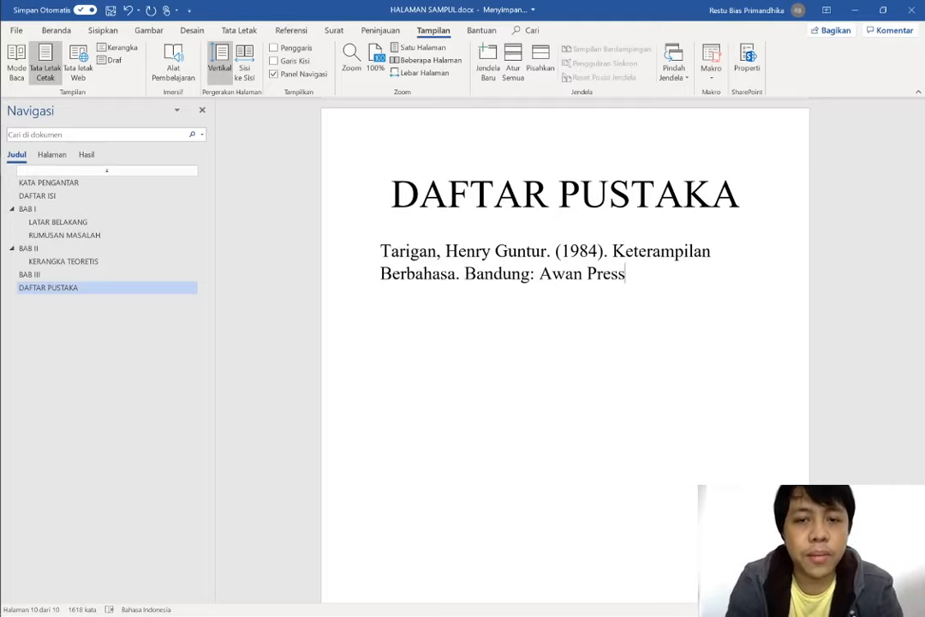
Italicize the book title "Keterampilan Berbahasa" in the bibliography entry.
left_click_drag(459, 274, 612, 251)
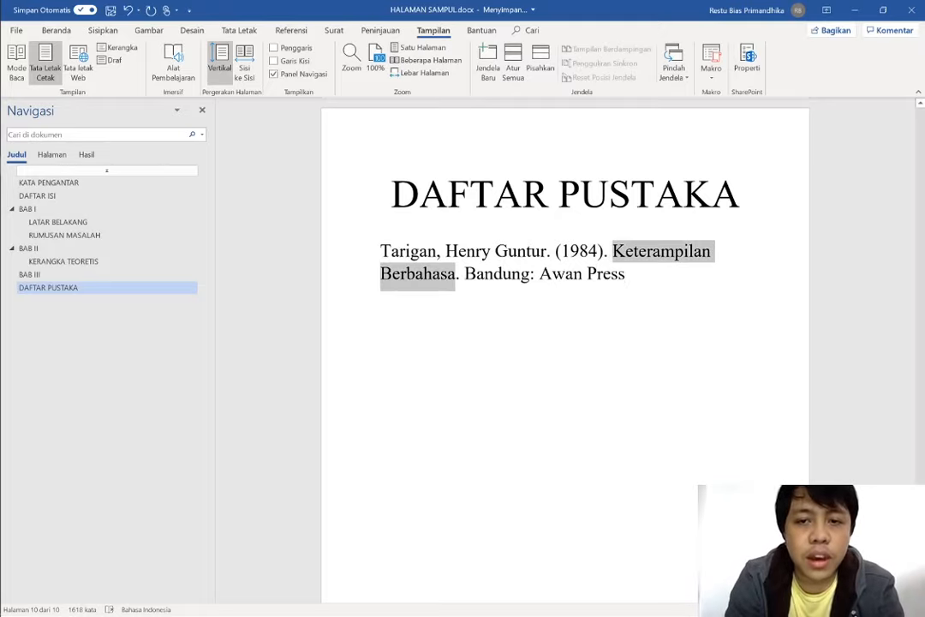
key("ctrl+i")
key("ctrl+o")
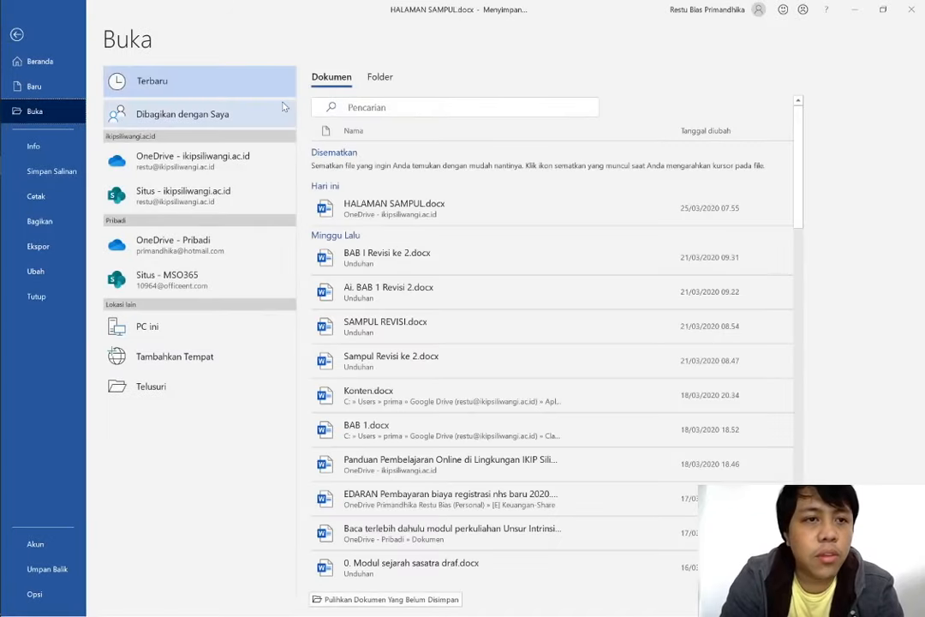
key("Escape")
Reduce the font size of the whole bibliography entry to 16 pt.
left_click_drag(629, 274, 380, 250)
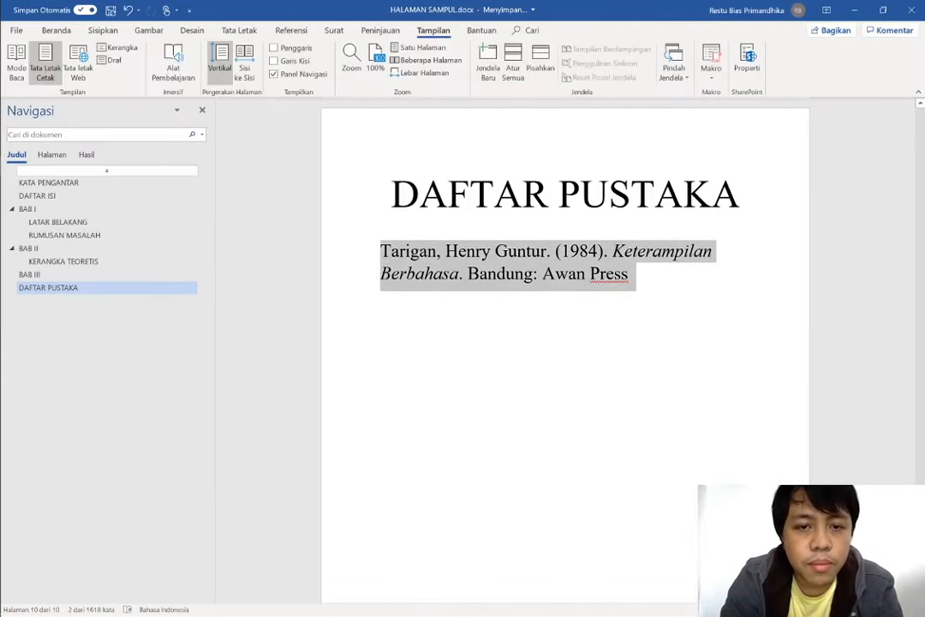
key("ctrl+shift+comma")
key("ctrl+shift+comma")
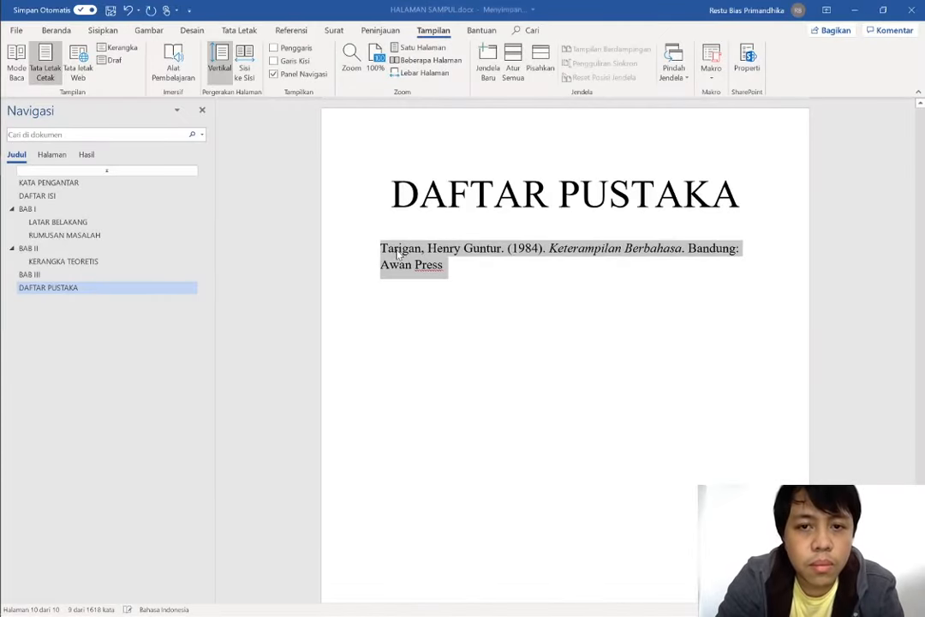
left_click(517, 311)
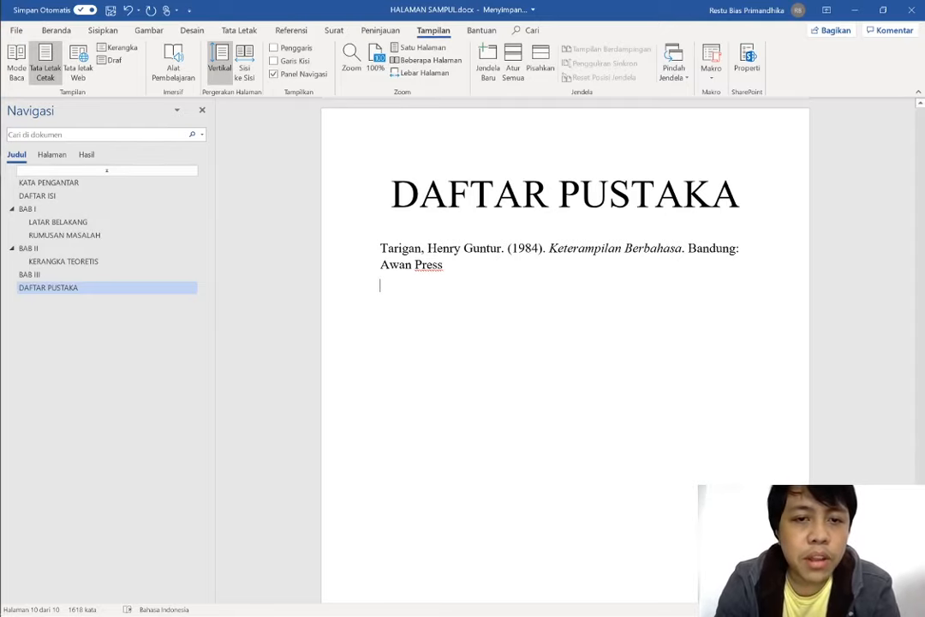
Move the publisher "Awan Press" onto its own indented line below the first line of the bibliography entry.
key("shift+Up")
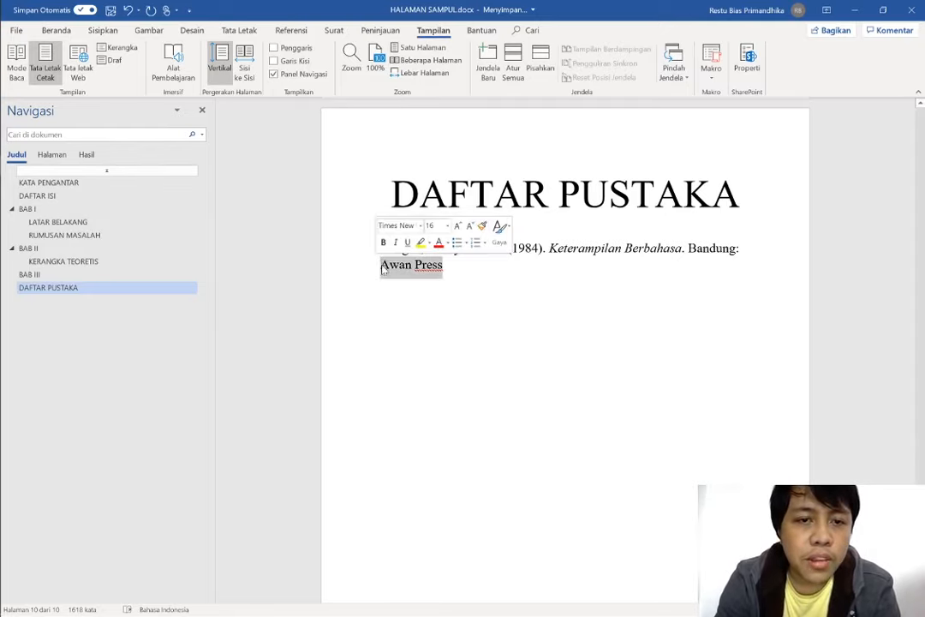
left_click(399, 269)
left_click(373, 272)
key("ctrl+c")
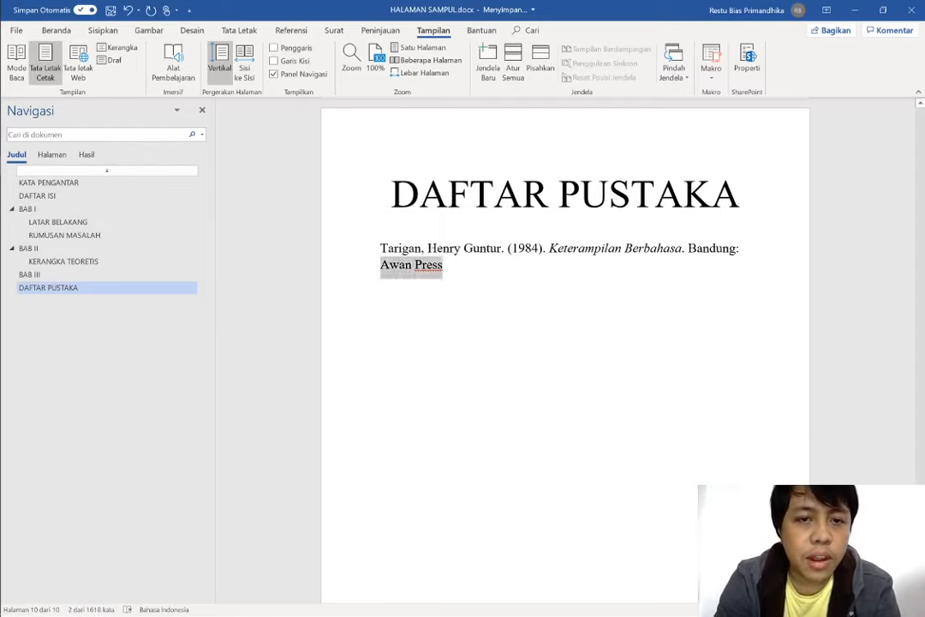
key("BackSpace")
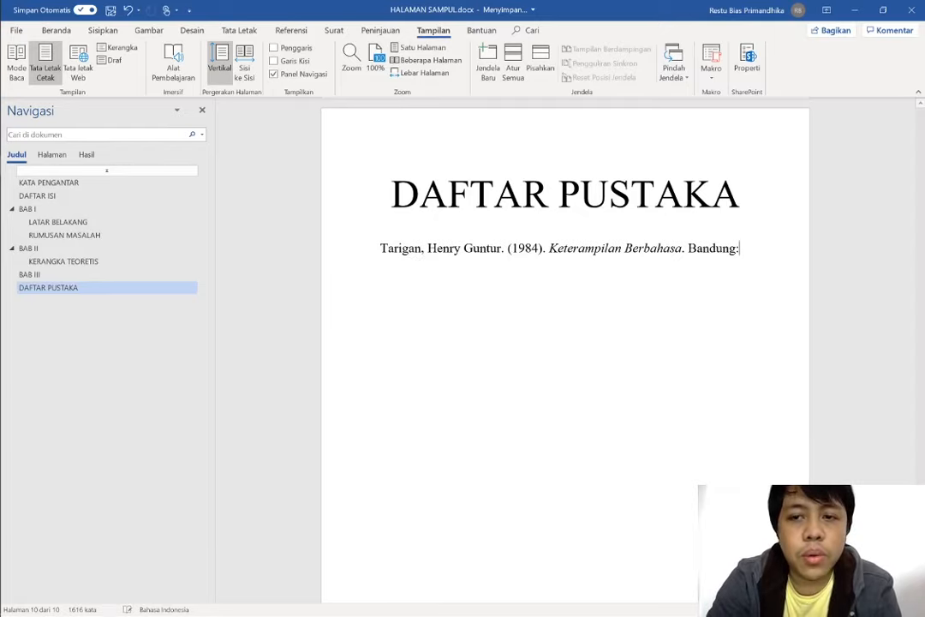
key("Return")
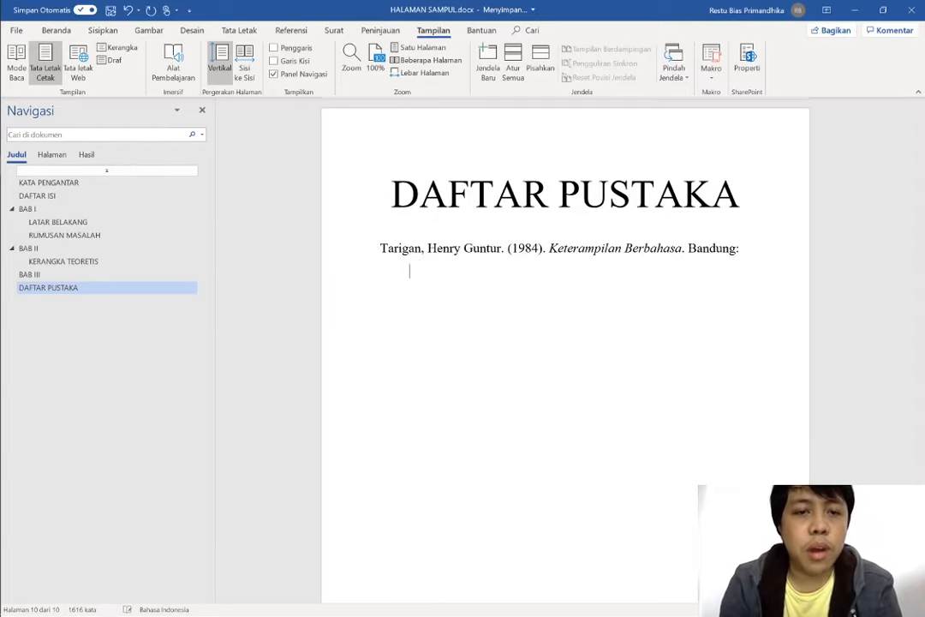
key("ctrl+v")
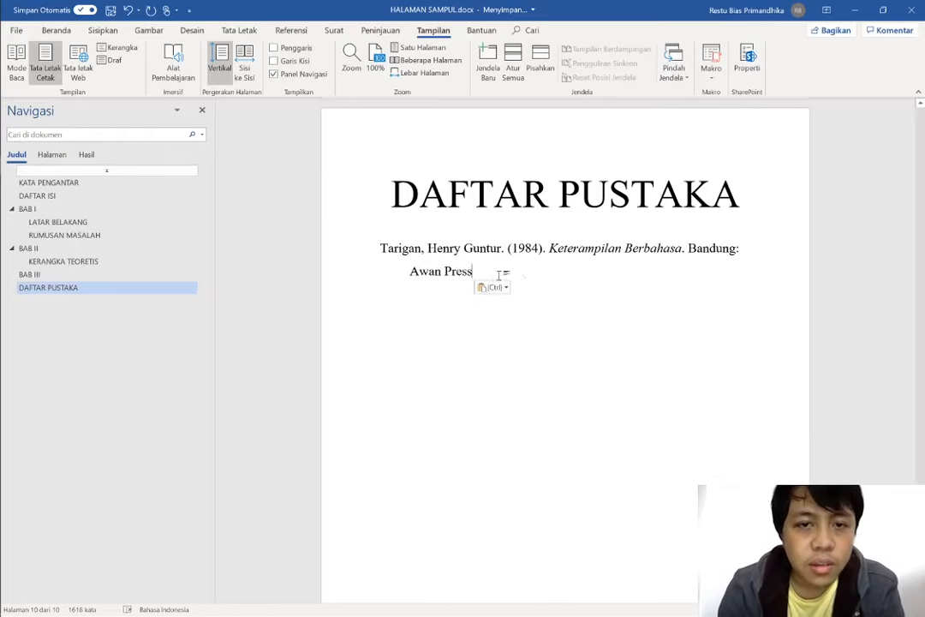
Duplicate the complete two-line bibliography entry directly below the original.
left_click_drag(502, 274, 383, 249)
key("ctrl+c")
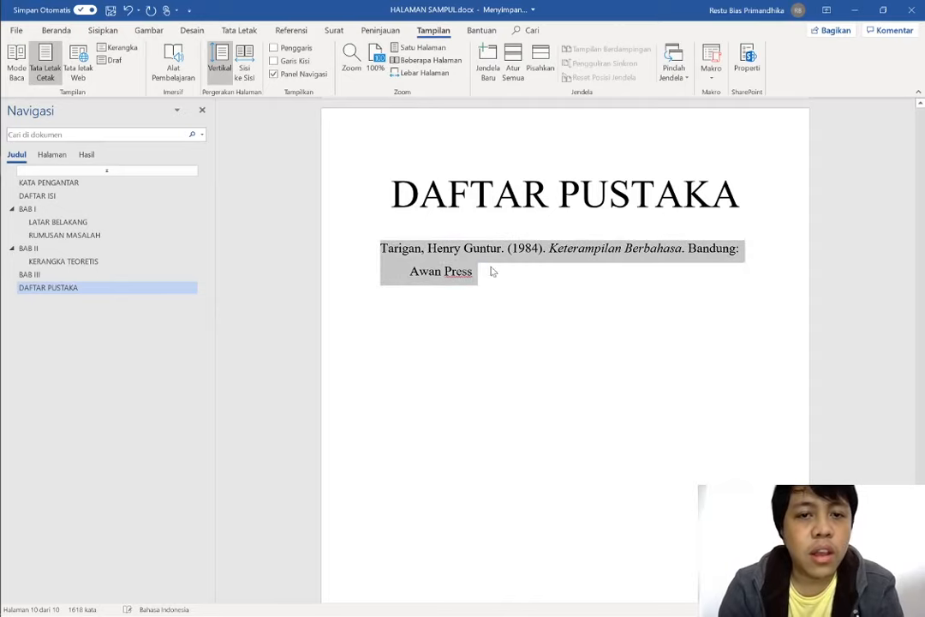
left_click(495, 271)
key("Return")
key("ctrl+v")
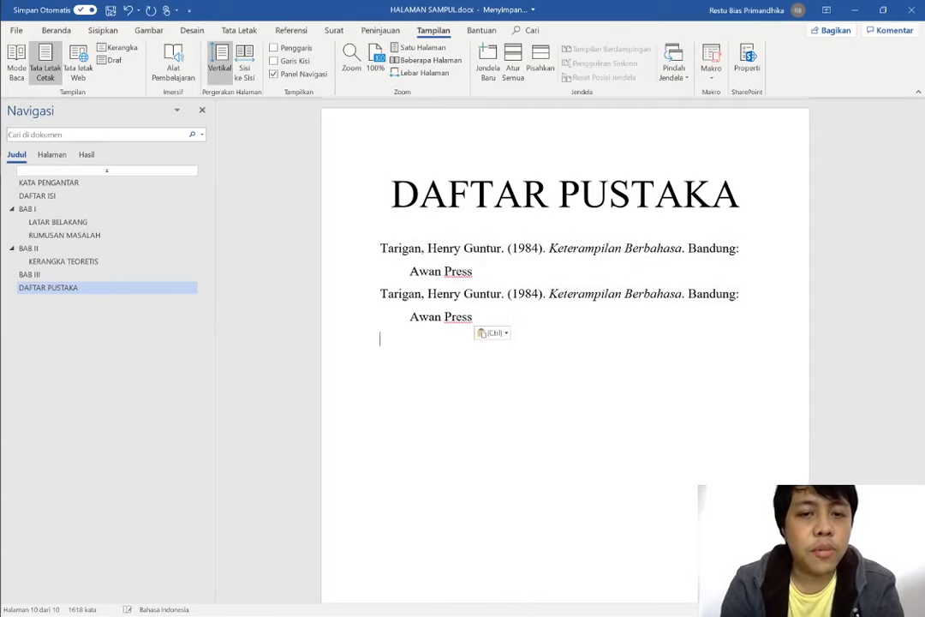
key("ctrl")
key("Escape")
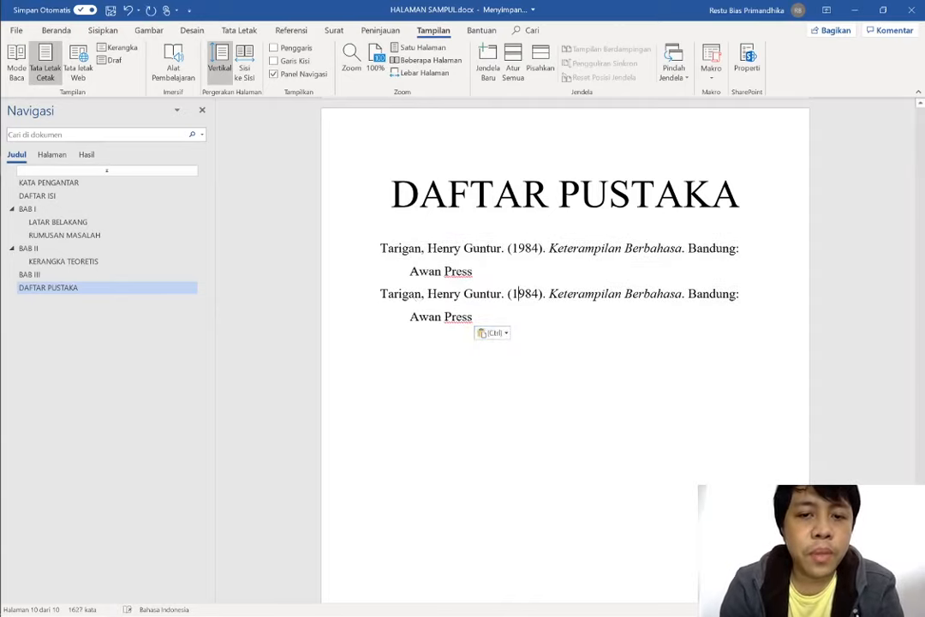
Replace the author in the duplicated entry with a different author's surname and given name, ending with a period.
double_click(400, 293)
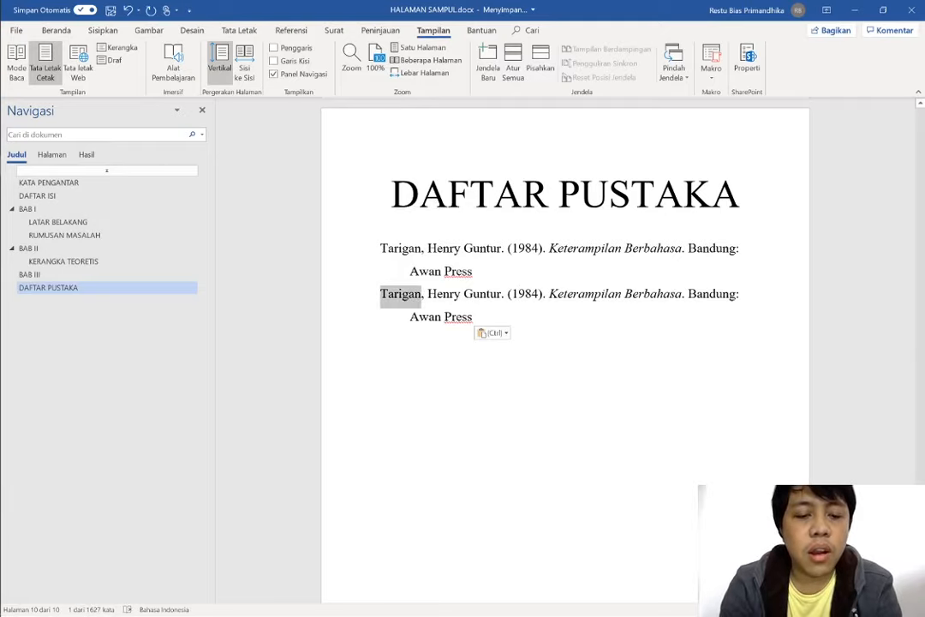
type("Badudu")
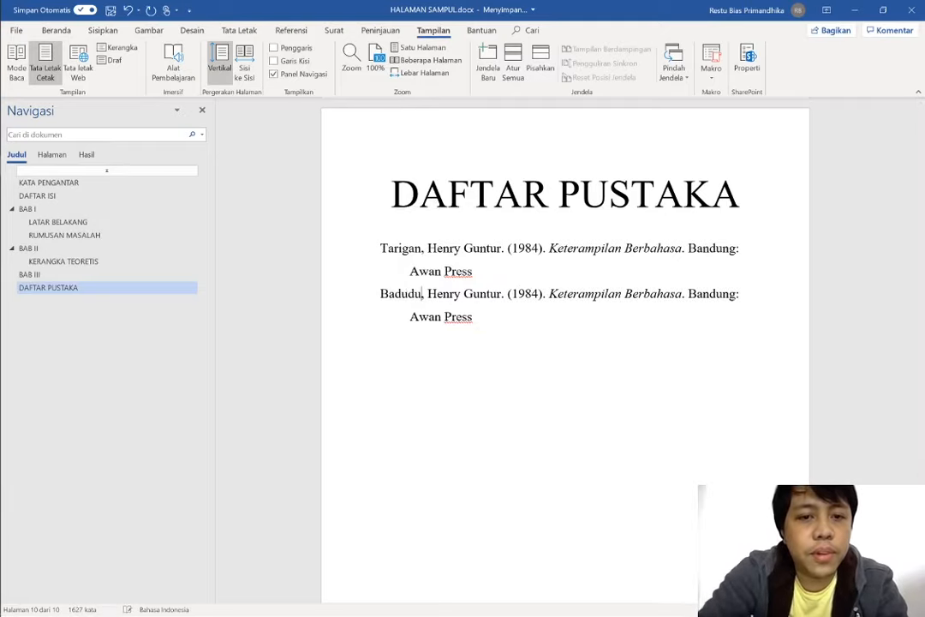
key("Right")
key("Right")
key("ctrl+shift+Right")
key("ctrl+shift+Right")
type("Yus")
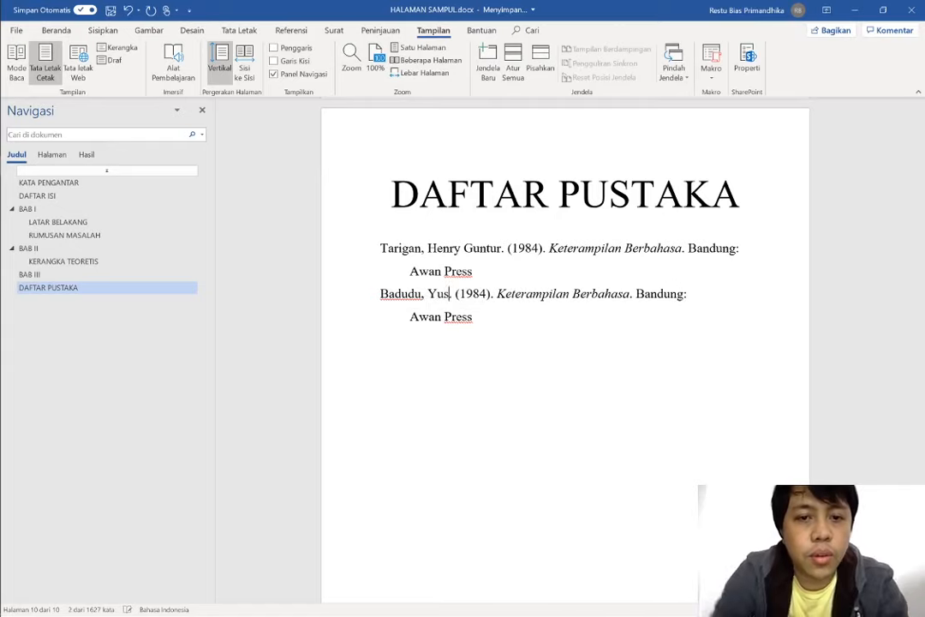
type(".")
Change the publication year of the second bibliography entry to 2001.
key("Right")
key("Right")
key("shift+Right")
key("shift+Right")
key("shift+Right")
key("shift+Right")
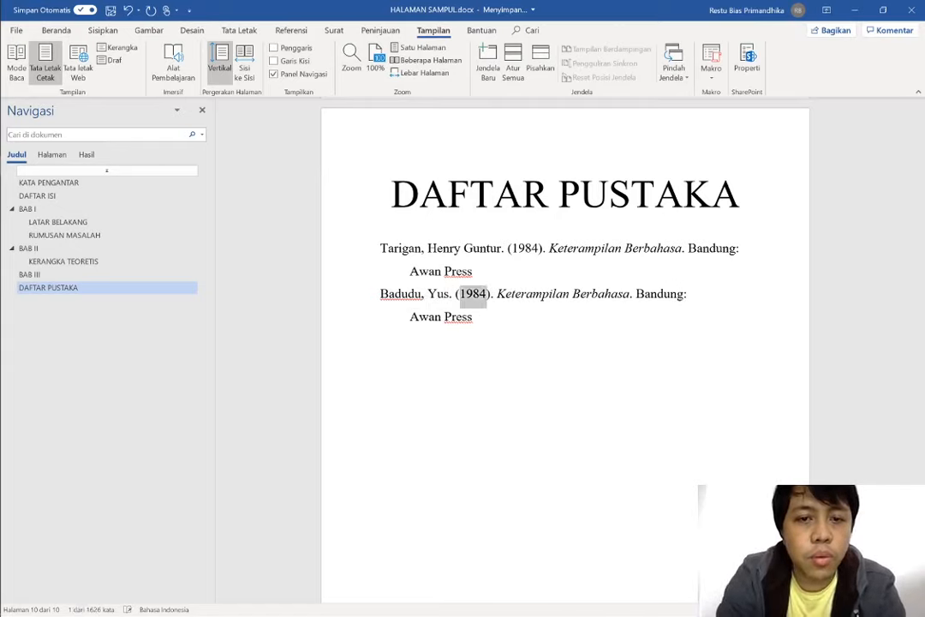
type("201")
key("Left")
type("0")
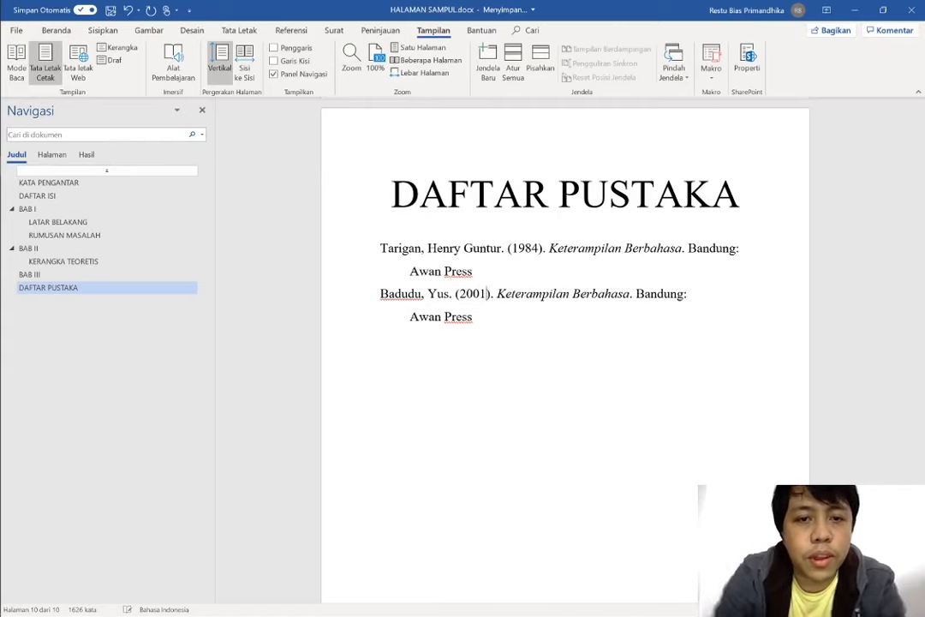
Extend the second entry's title to "Keterampilan Berbahasa Indonesia".
key("ctrl+Right")
key("ctrl+Right")
key("ctrl+Right")
key("ctrl+Right")
type("Indonesi")
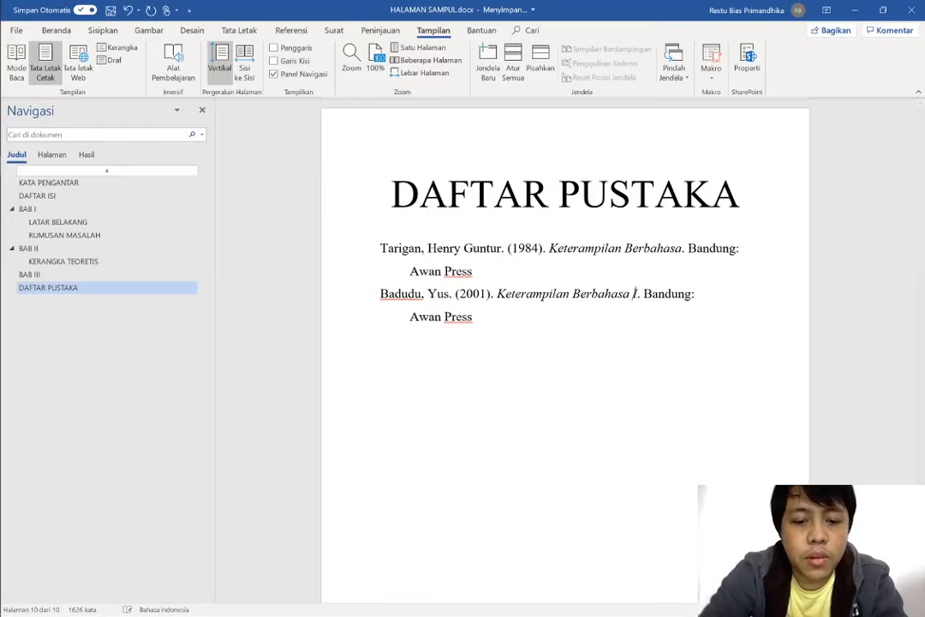
type("a")
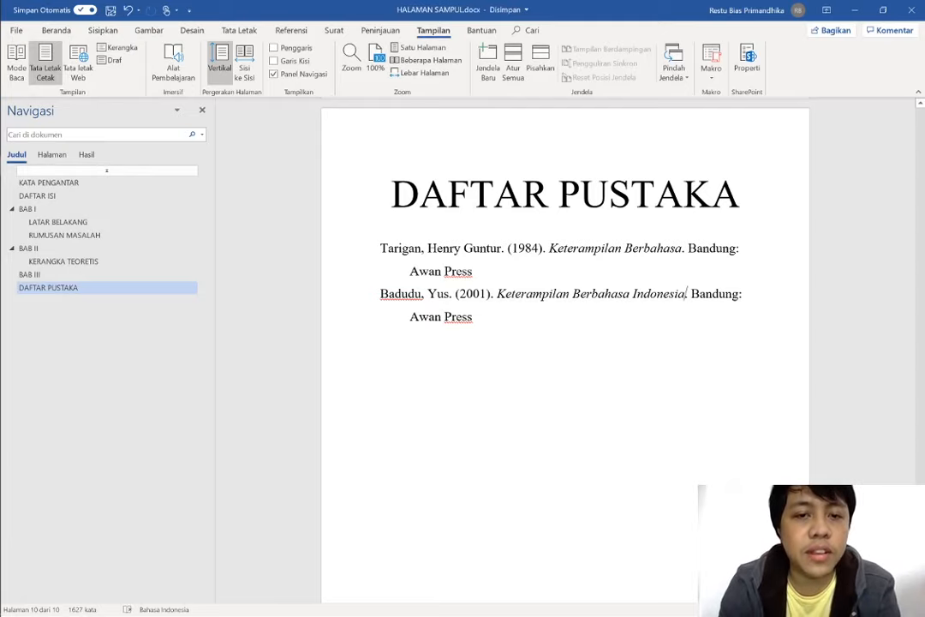
Move the 1984 bibliography entry below the 2001 entry so the list runs alphabetically by surname.
double_click(353, 257)
key("ctrl+c")
key("Delete")
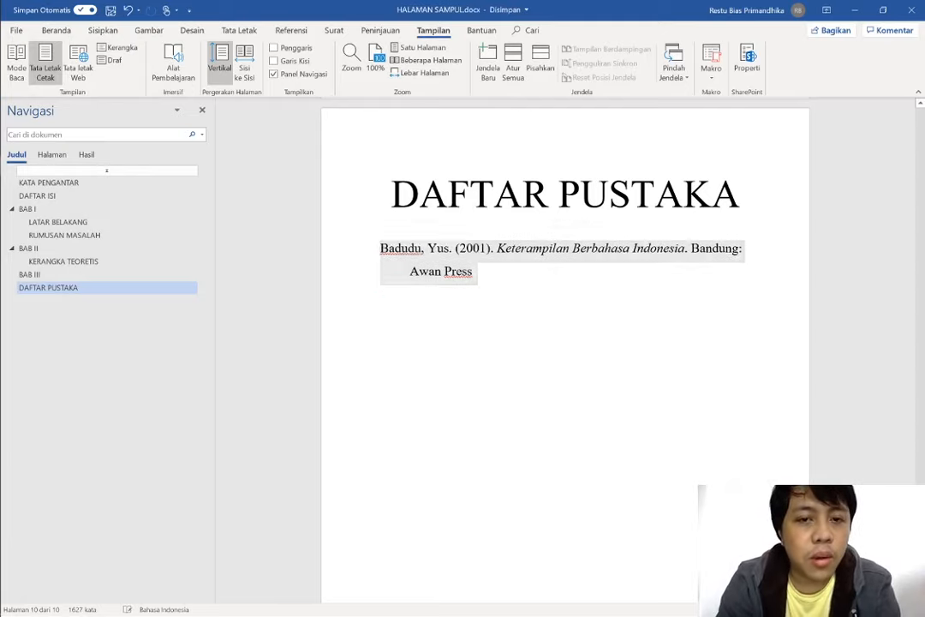
key("ctrl+End")
key("ctrl+v")
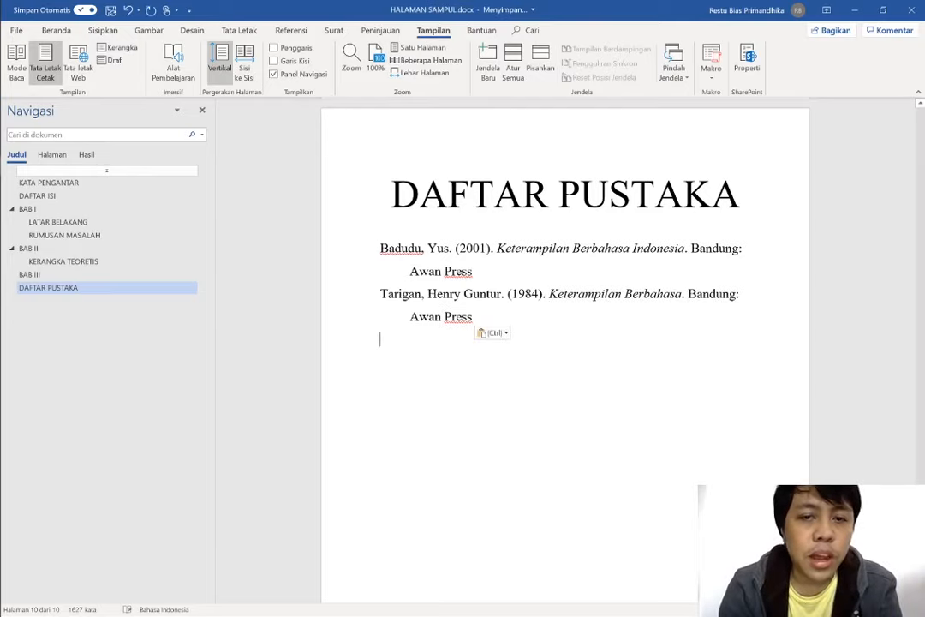
Duplicate the 2001 bibliography entry directly below itself and remove the extra blank line before the 1984 entry.
left_click_drag(380, 249, 505, 274)
key("ctrl+c")
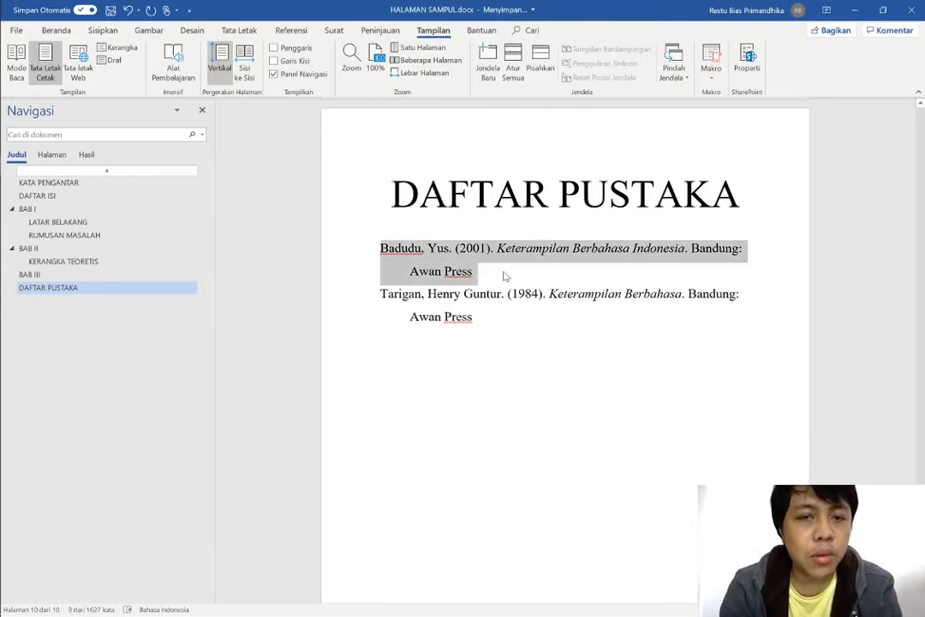
left_click(506, 273)
key("Return")
key("ctrl+v")
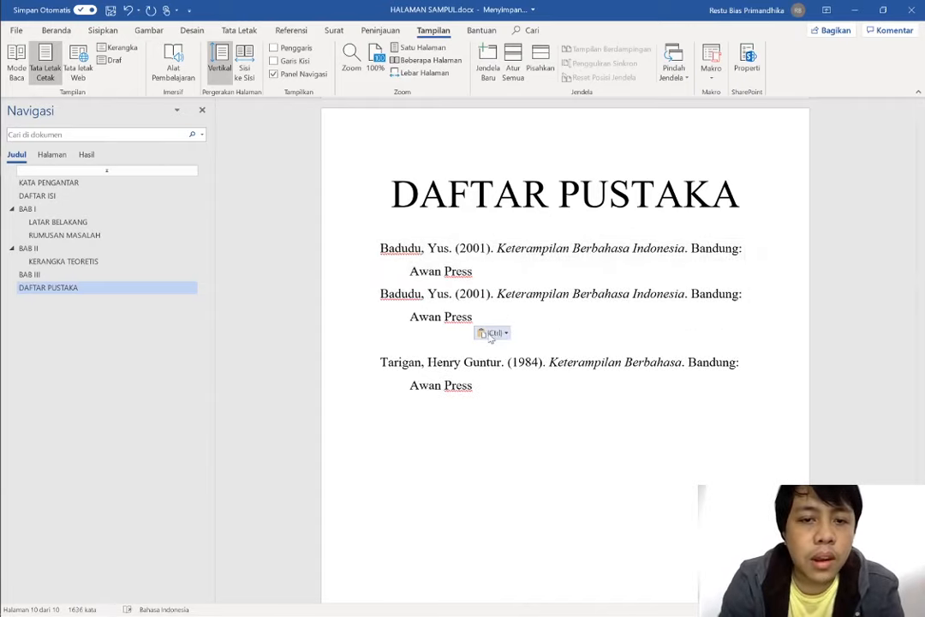
key("BackSpace")
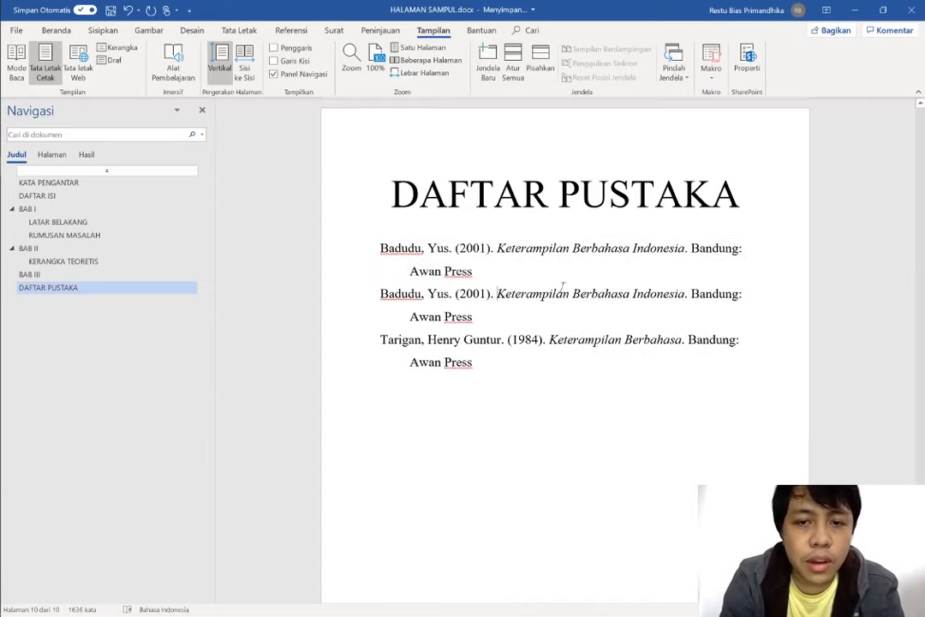
Replace the second bibliography entry's title with "Kesusastraan Indonesia".
left_click_drag(497, 294, 682, 294)
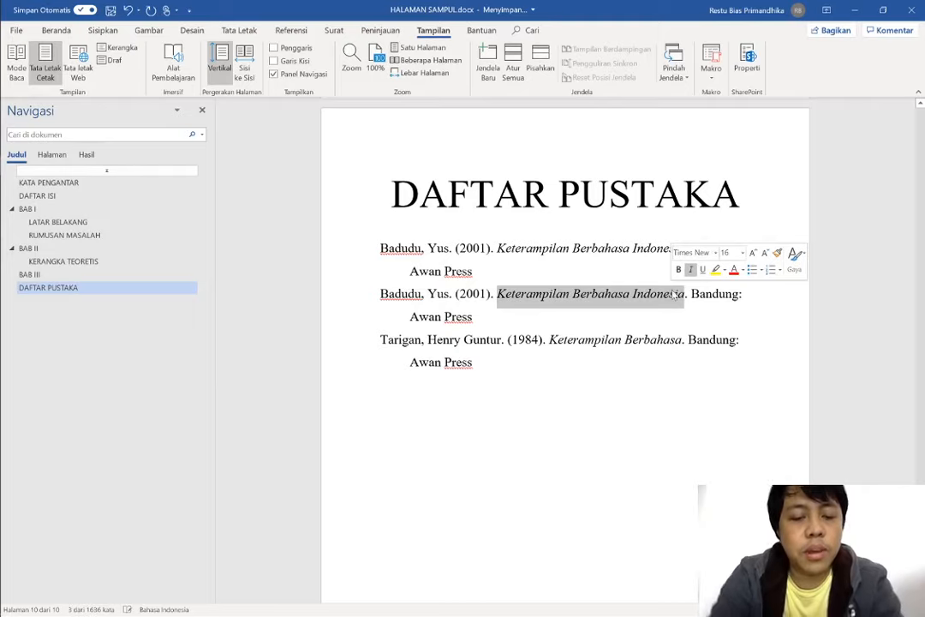
type("Kesusast")
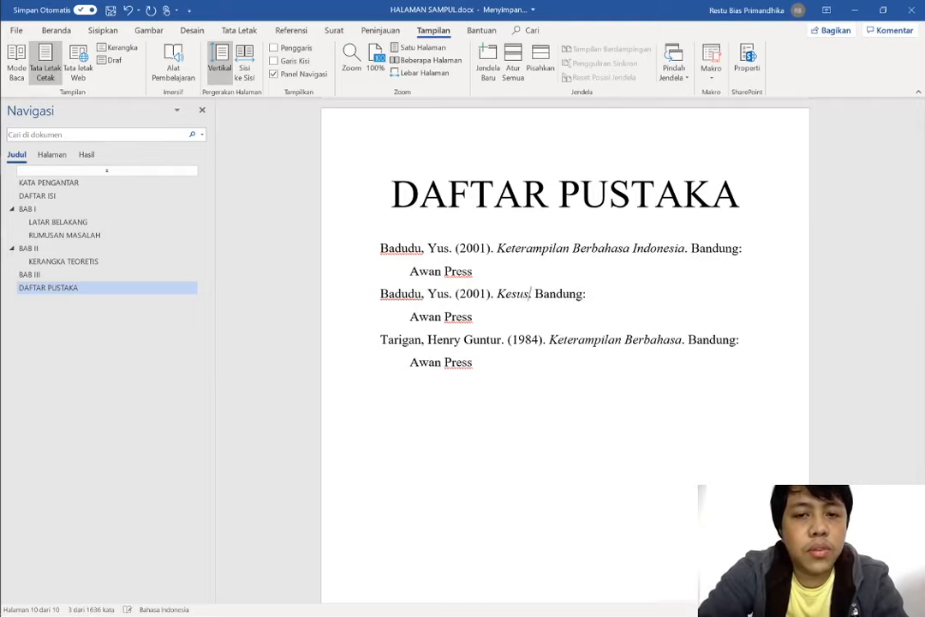
type("raan Indonesia")
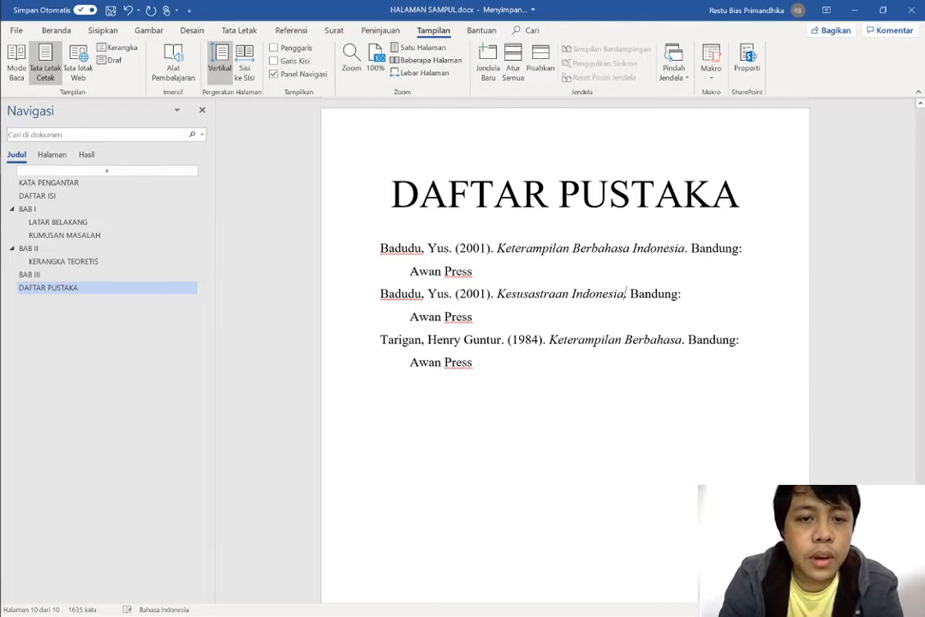
Replace the author's name in the second bibliography entry with a line of underscores to mark a repeated author.
left_click_drag(451, 293, 380, 294)
type("____________")
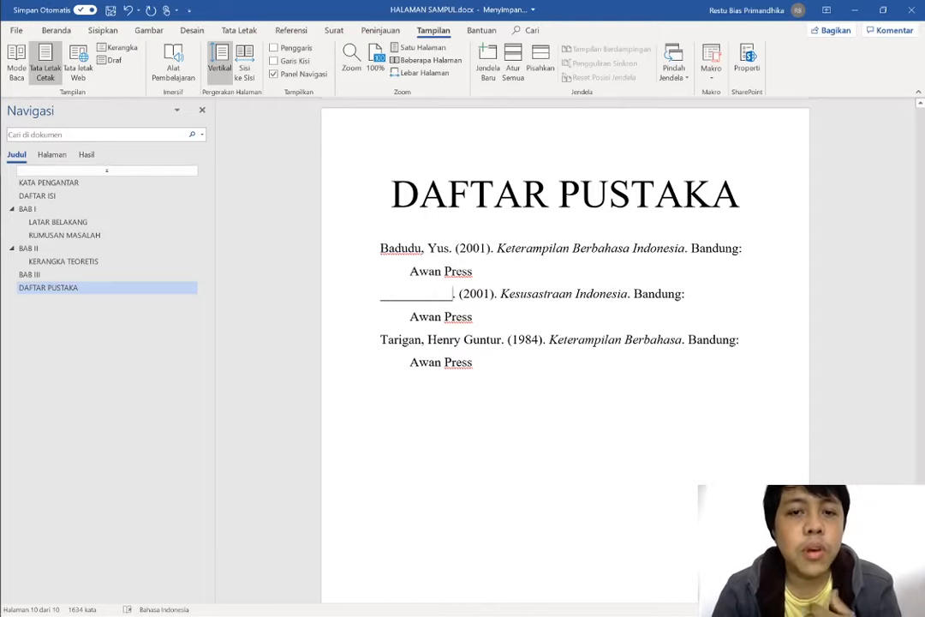
type(".")
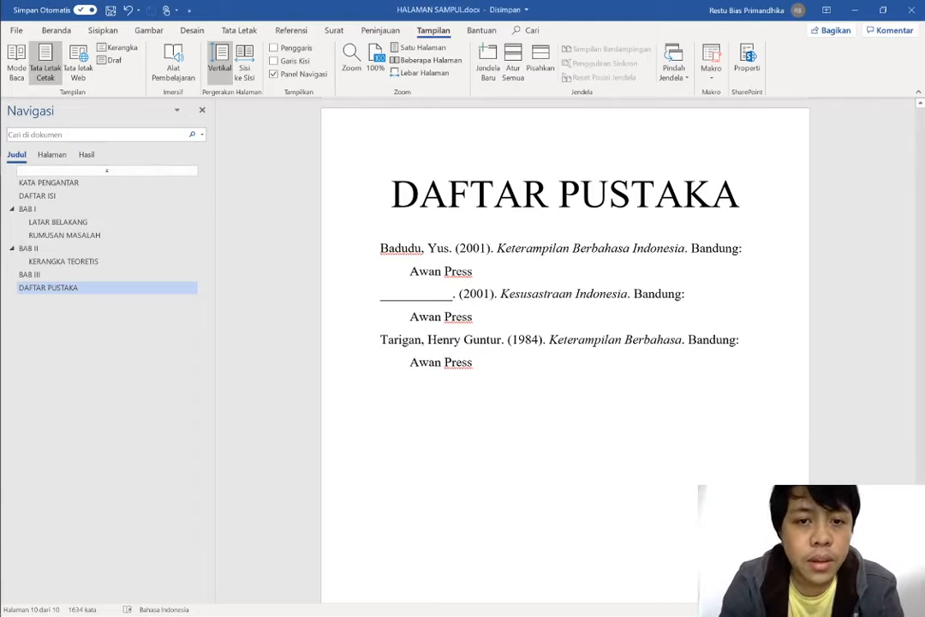
Delete all the bibliography entries and the blank lines under the DAFTAR PUSTAKA heading.
right_click(544, 404)
left_click(490, 380)
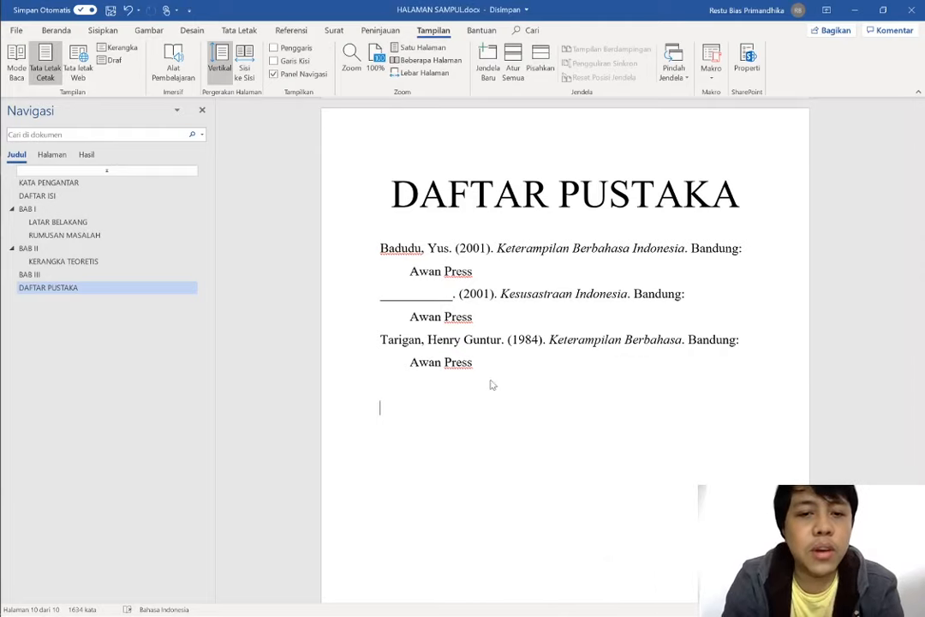
key("BackSpace")
key("BackSpace")
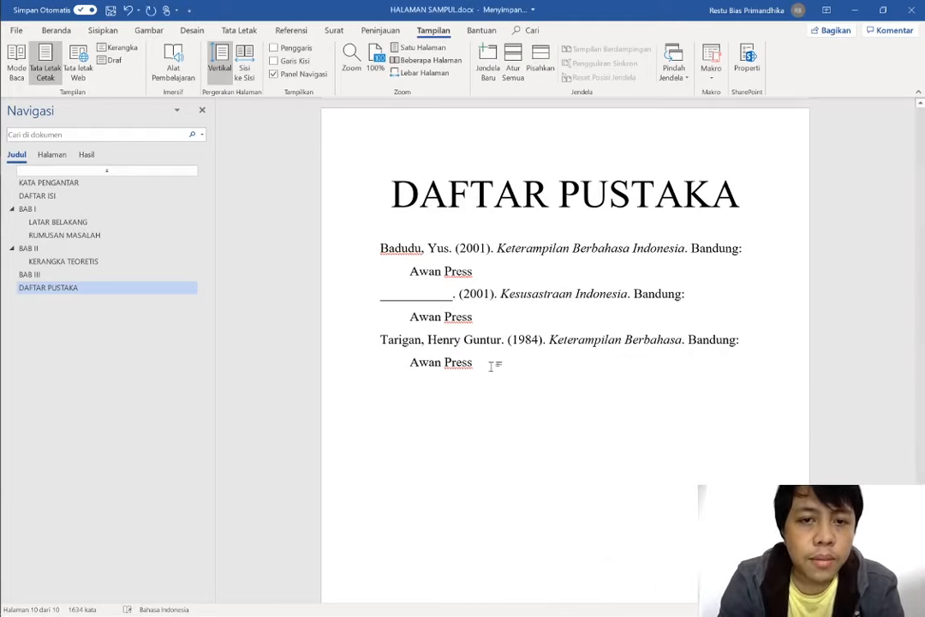
left_click_drag(491, 363, 337, 260)
key("BackSpace")
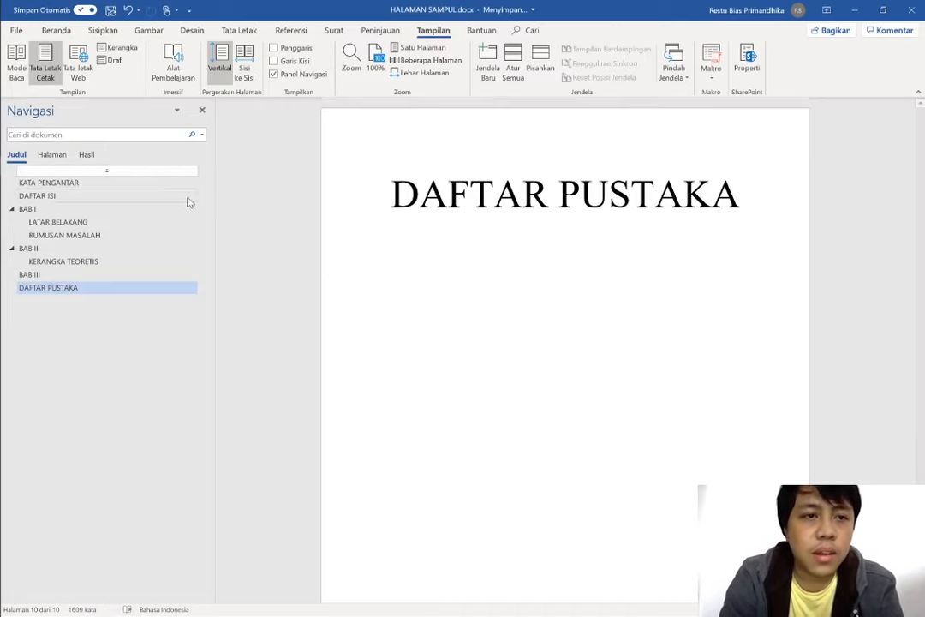
Close the navigation pane and switch the page movement to side to side.
left_click(203, 109)
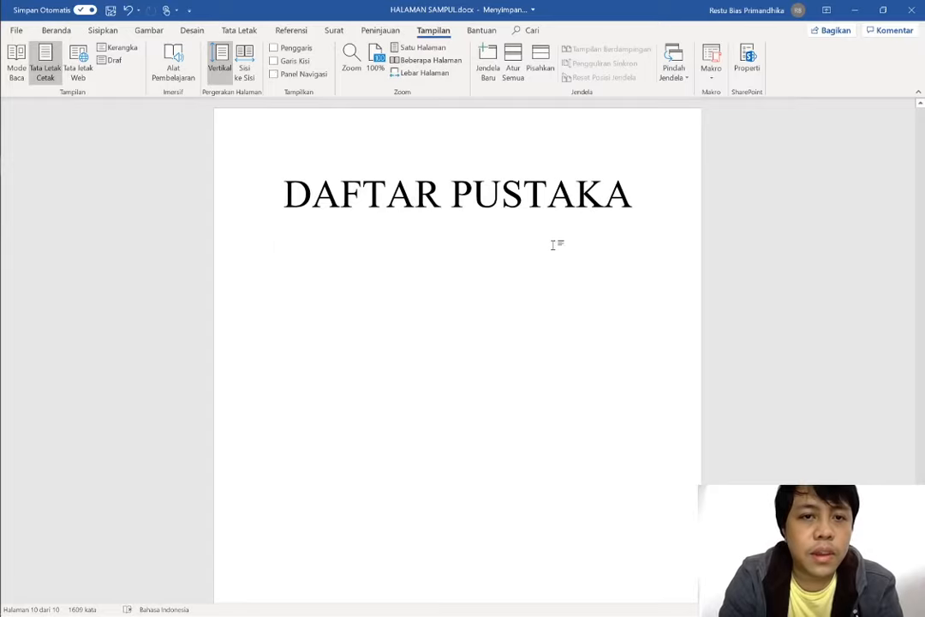
left_click(244, 62)
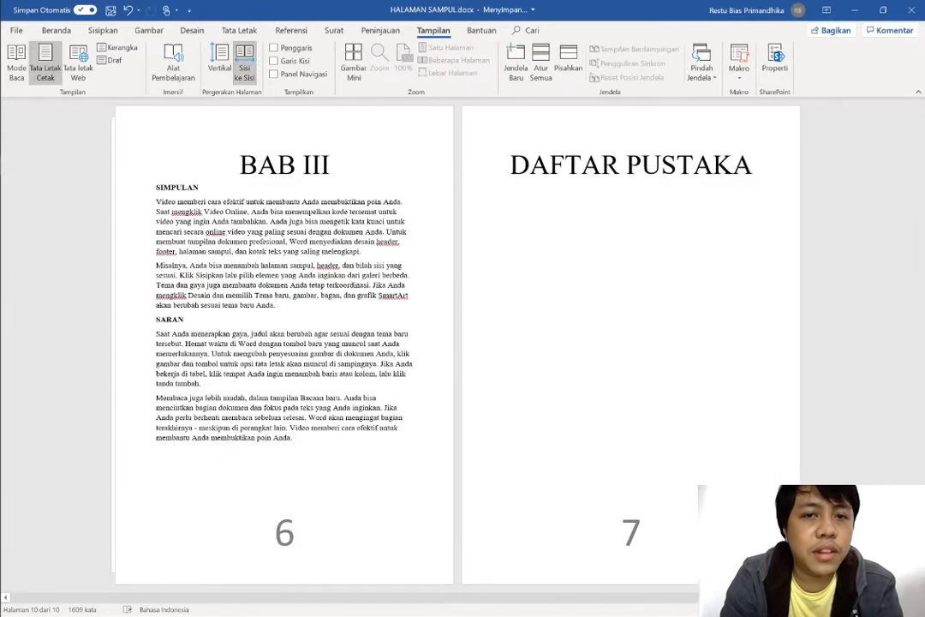
Delete the parenthetical 1984 citation at the end of the first KERANGKA TEORETIS paragraph in BAB II.
scroll(321, 221, "up", 7)
scroll(320, 221, "down", 3)
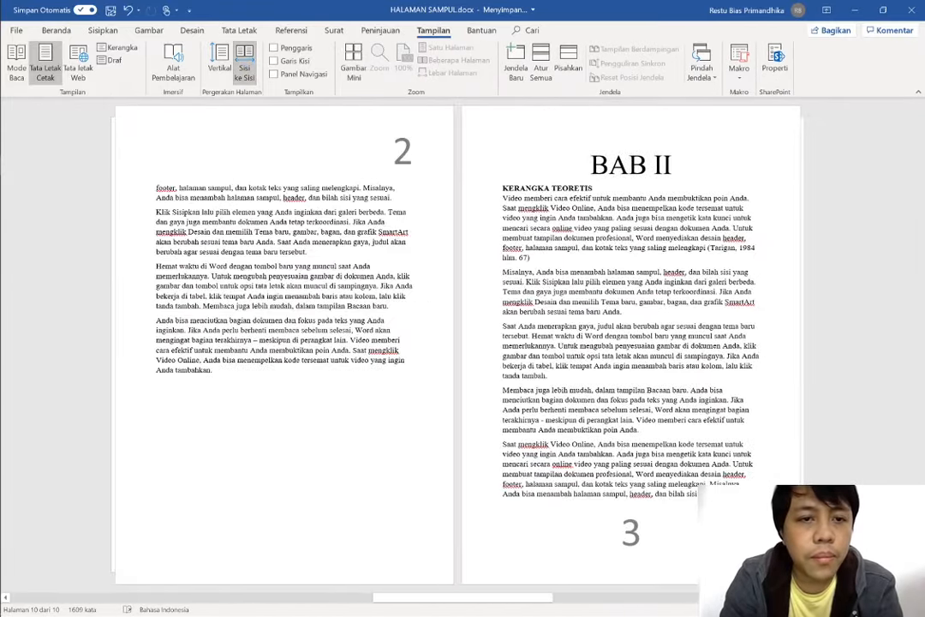
scroll(456, 343, "up", 1)
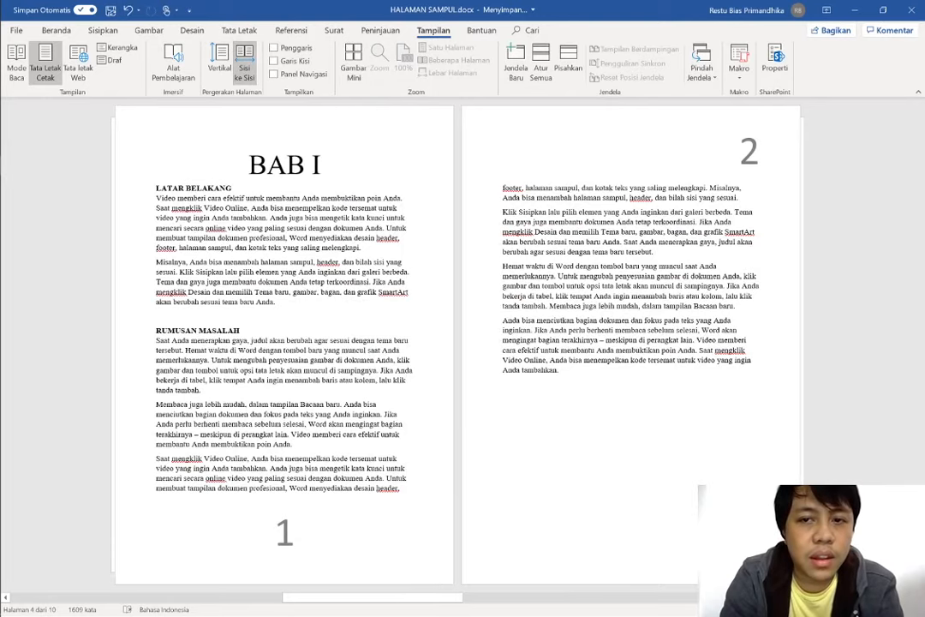
scroll(455, 343, "down", 1)
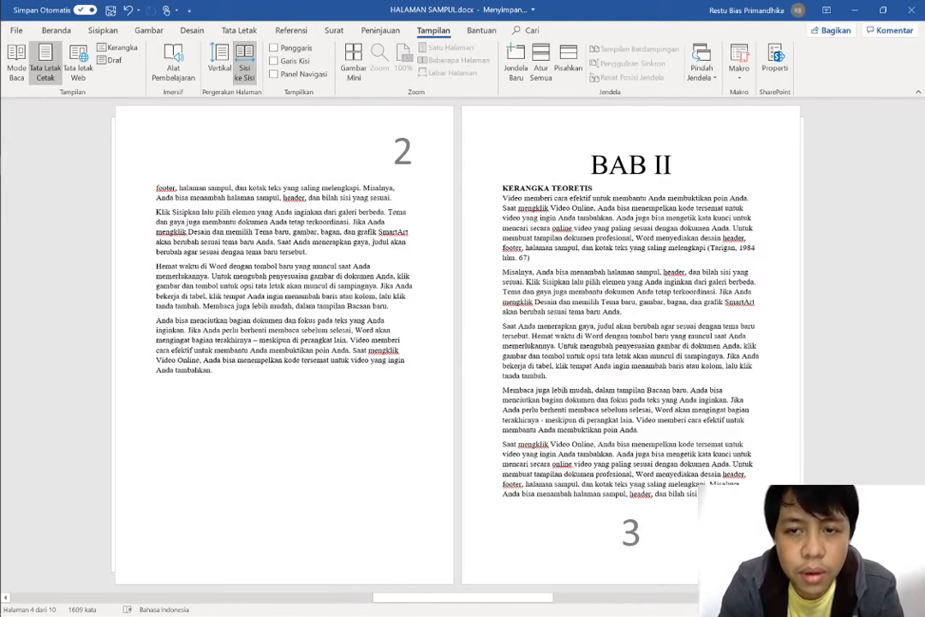
key("BackSpace")
key("BackSpace")
key("BackSpace")
key("BackSpace")
key("BackSpace")
key("BackSpace")
key("BackSpace")
key("BackSpace")
key("BackSpace")
key("BackSpace")
key("BackSpace")
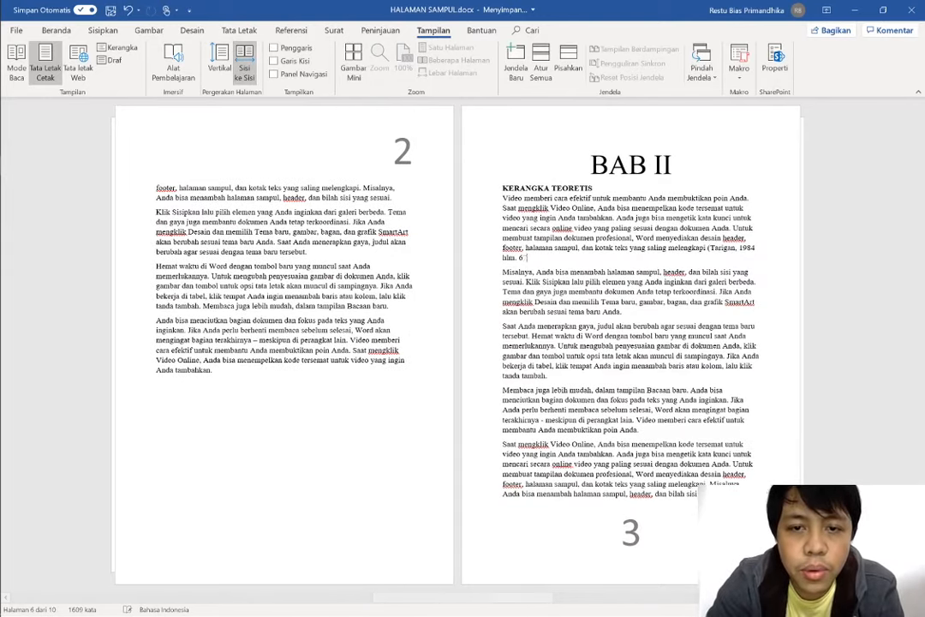
key("BackSpace")
key("BackSpace")
key("BackSpace")
key("BackSpace")
key("BackSpace")
key("BackSpace")
key("BackSpace")
key("BackSpace")
key("BackSpace")
key("BackSpace")
key("BackSpace")
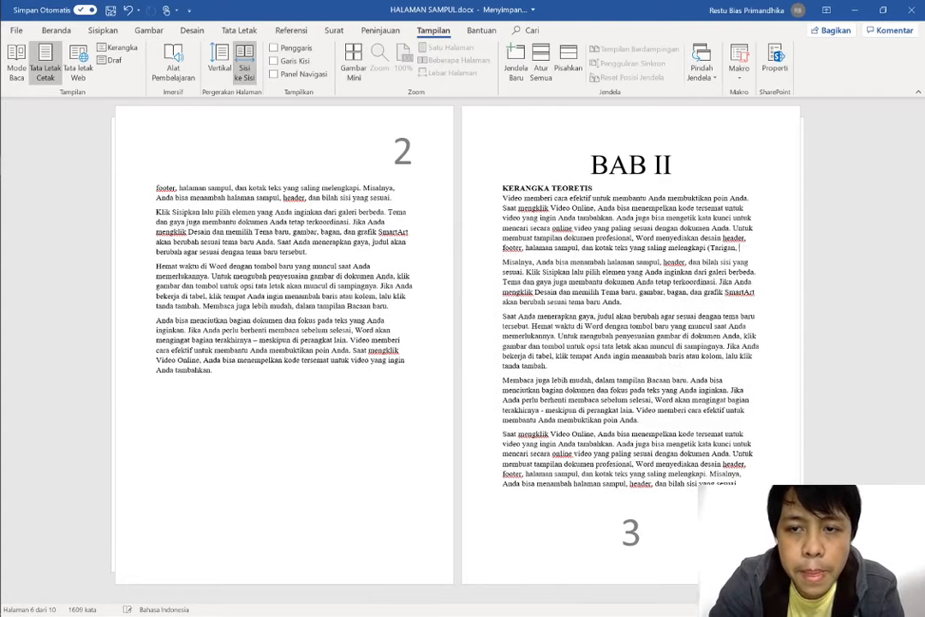
key("BackSpace")
key("BackSpace")
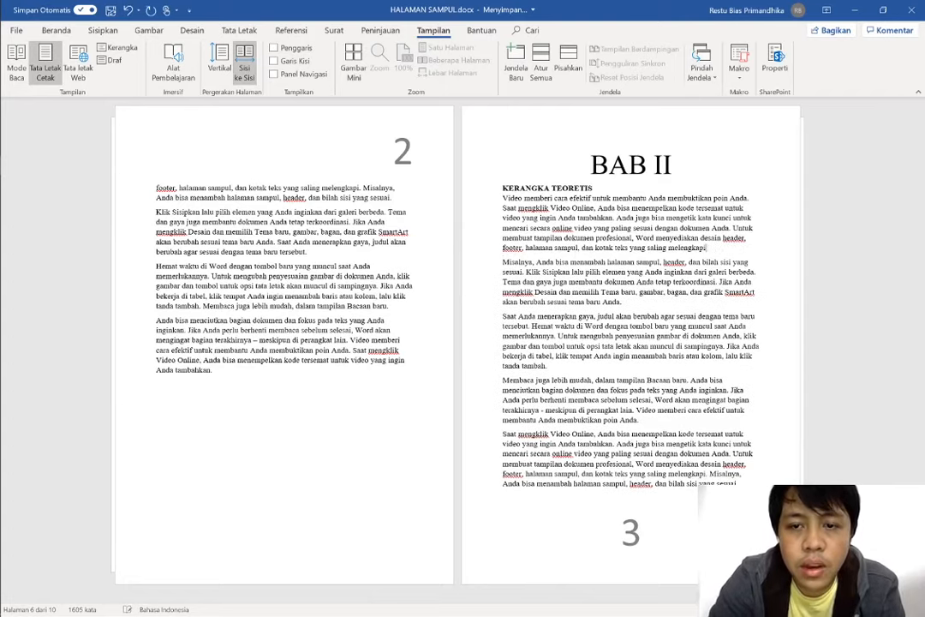
Try adding a blank line between the BAB I title and the LATAR BELAKANG subheading.
scroll(458, 344, "up", 1)
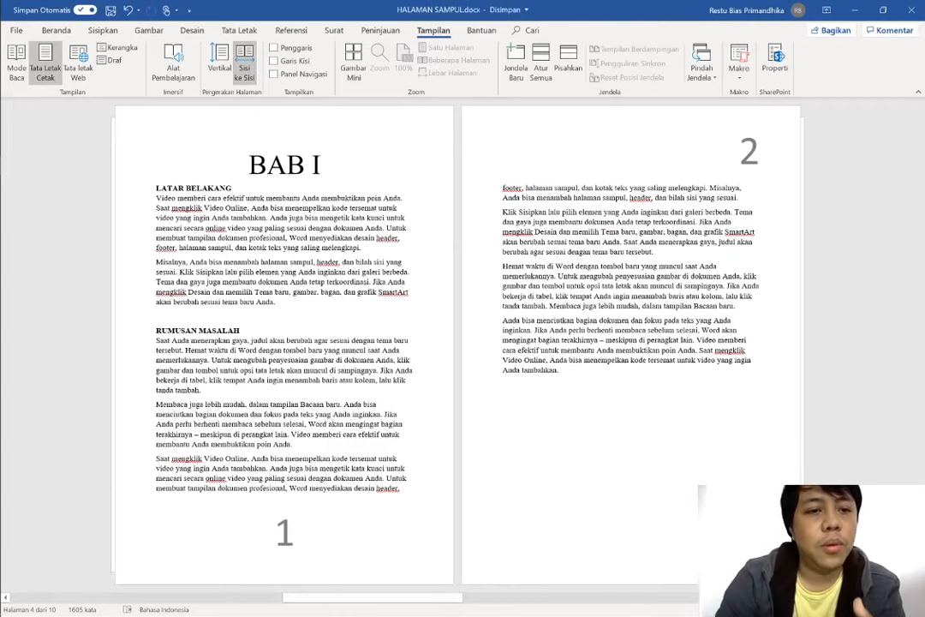
left_click(99, 31)
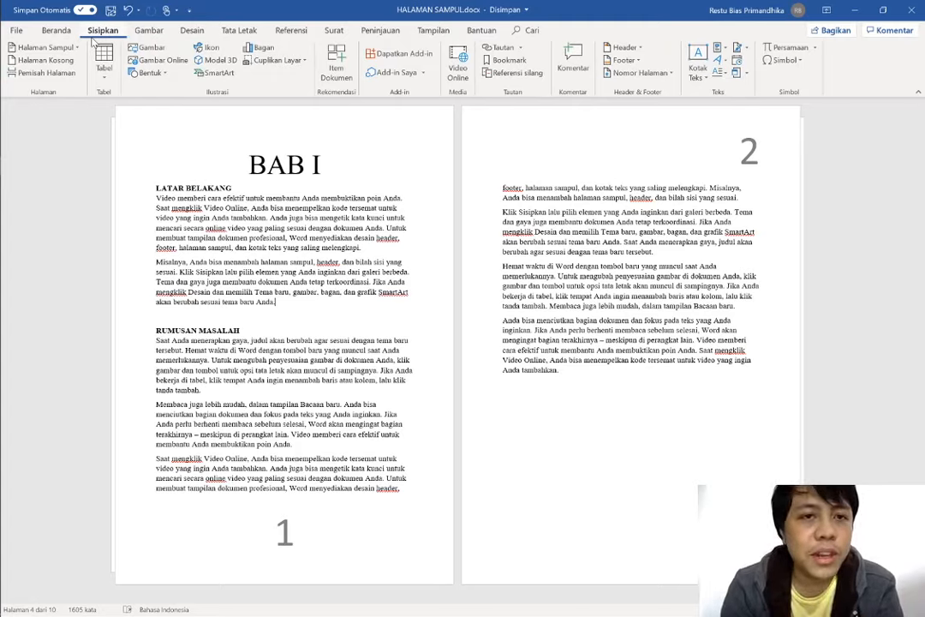
left_click(56, 31)
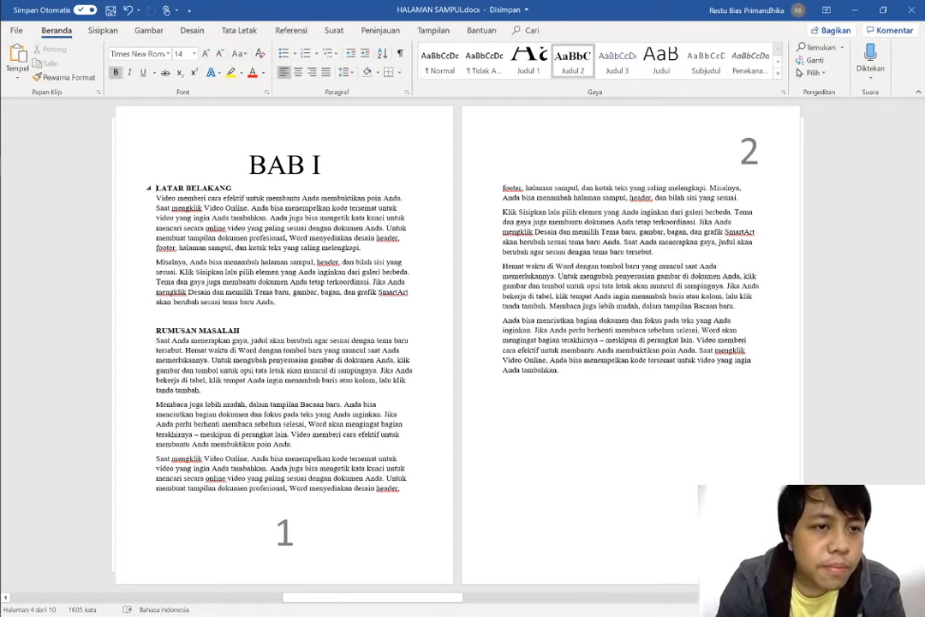
key("Return")
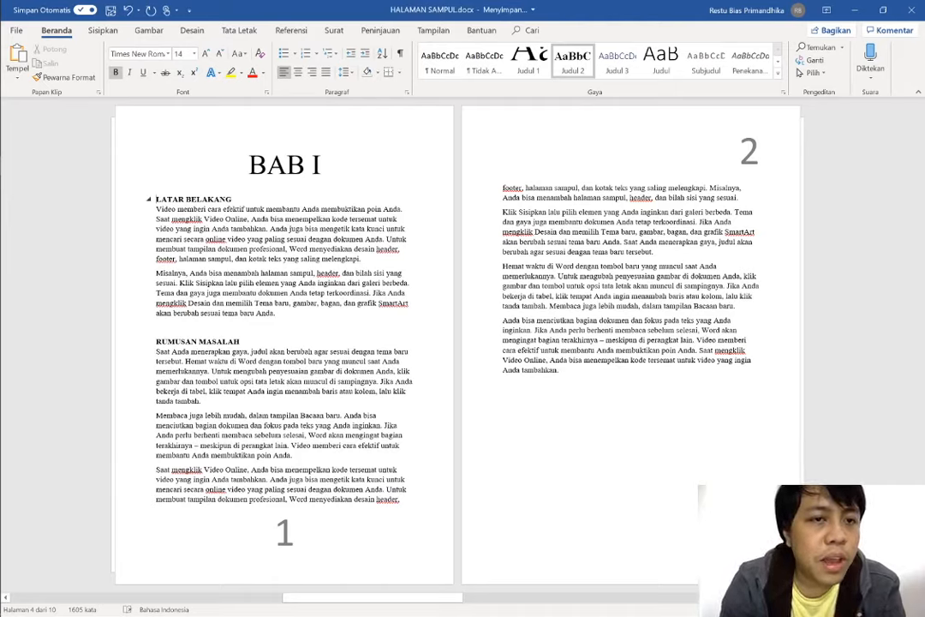
Try adding A., B., C. numbering to the Judul 2 style with the LATAR BELAKANG subheading selected.
left_click_drag(156, 198, 232, 198)
right_click(572, 62)
left_click(597, 86)
left_click(369, 397)
left_click(355, 503)
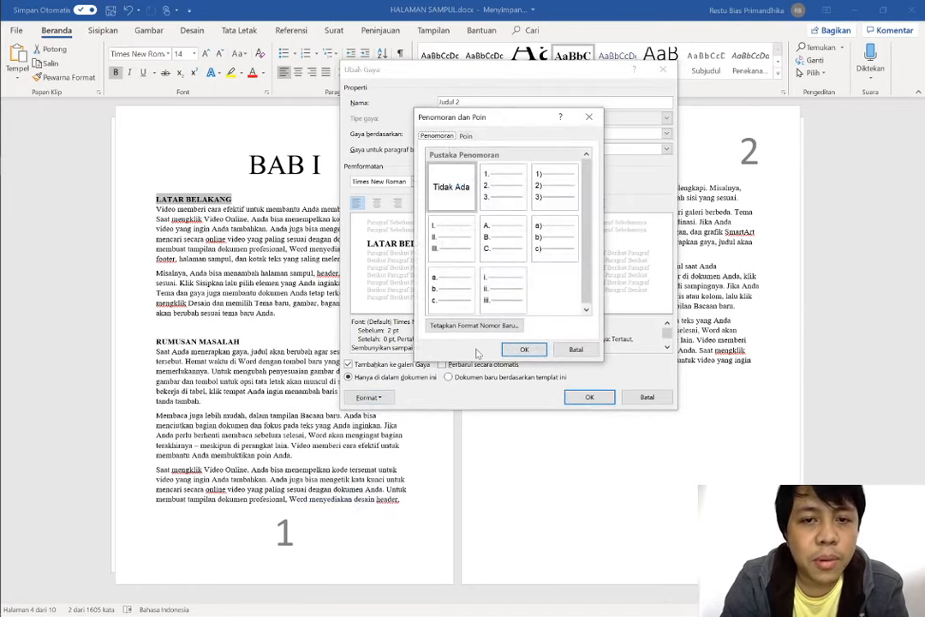
left_click(501, 238)
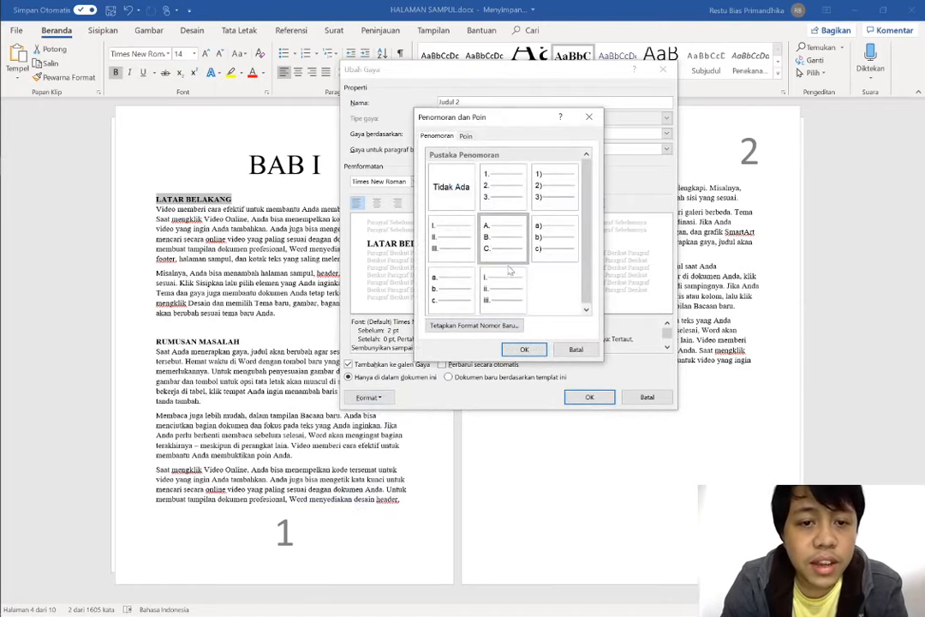
left_click(524, 348)
left_click(589, 396)
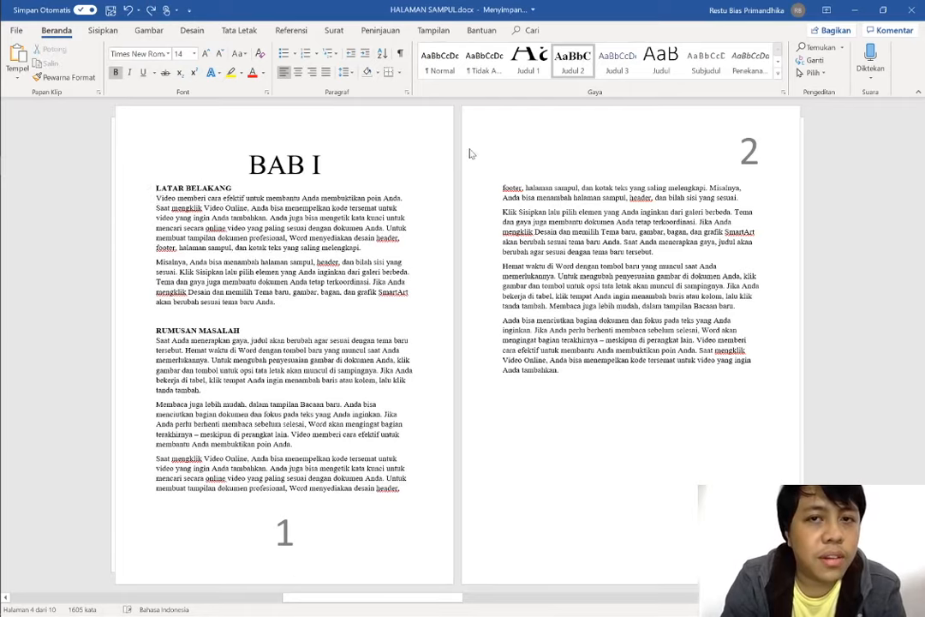
Modify the Judul 2 style so its subheadings are numbered A., B., C.
right_click(574, 60)
left_click(599, 77)
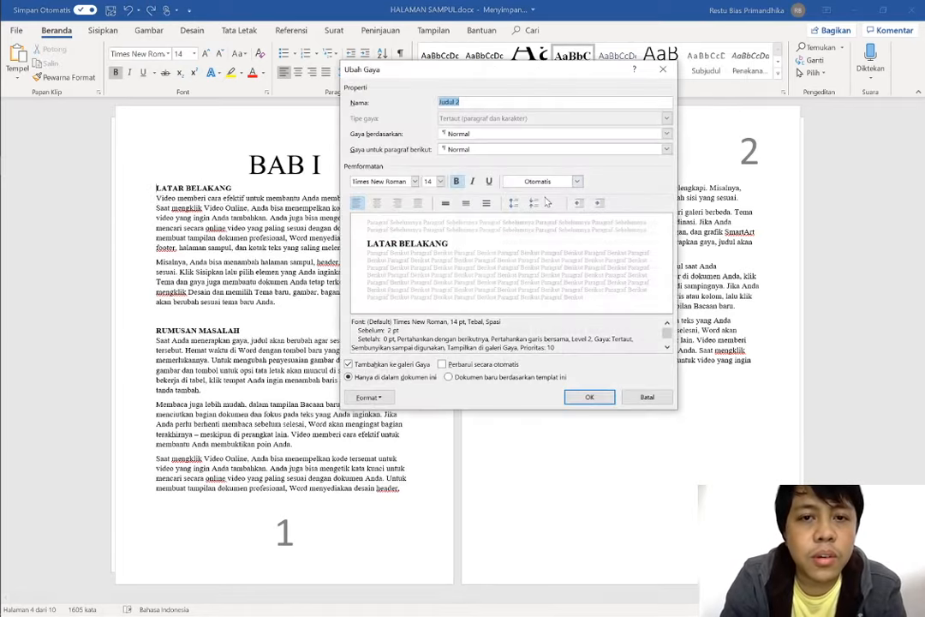
left_click(383, 397)
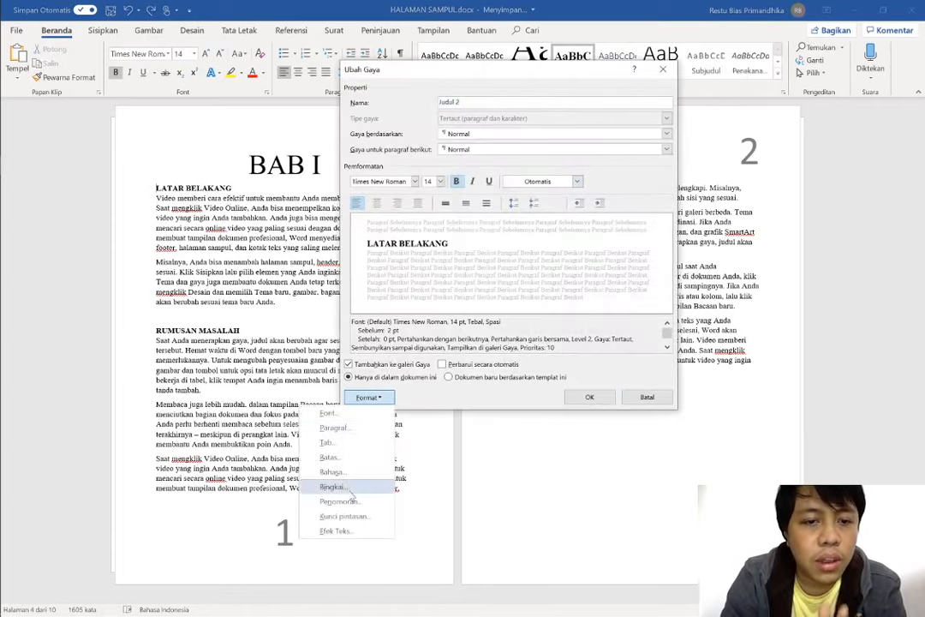
left_click(352, 499)
left_click(502, 237)
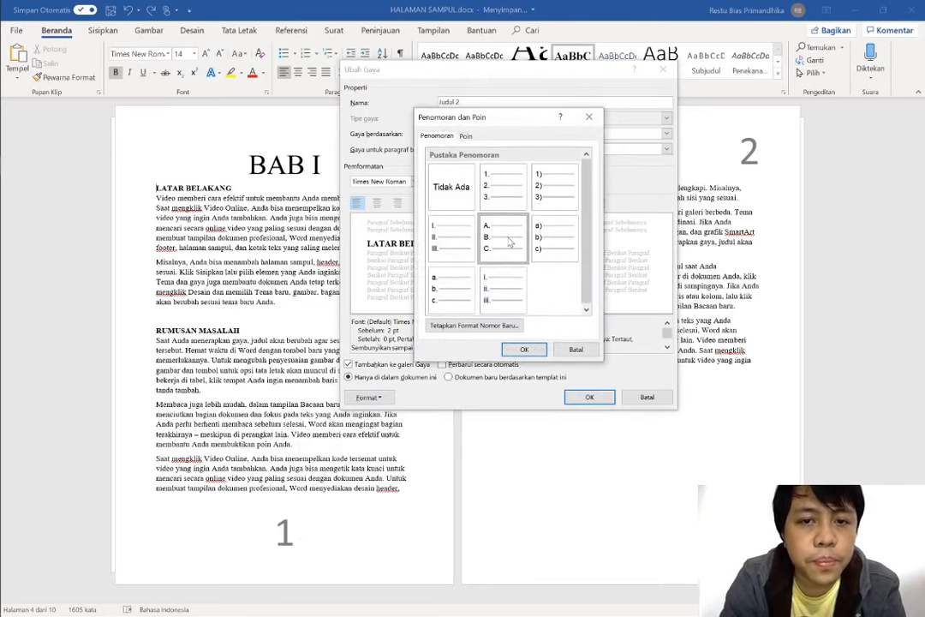
left_click(534, 346)
left_click(591, 398)
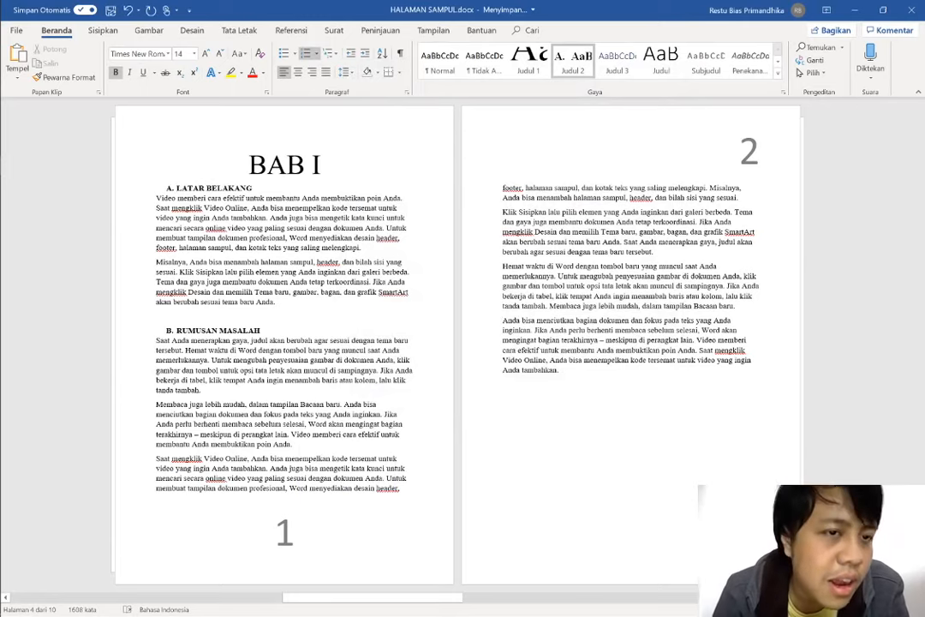
Modify the Judul 2 style's paragraph settings so its left indent is 0 cm.
scroll(285, 257, "up", 1)
scroll(286, 274, "down", 1)
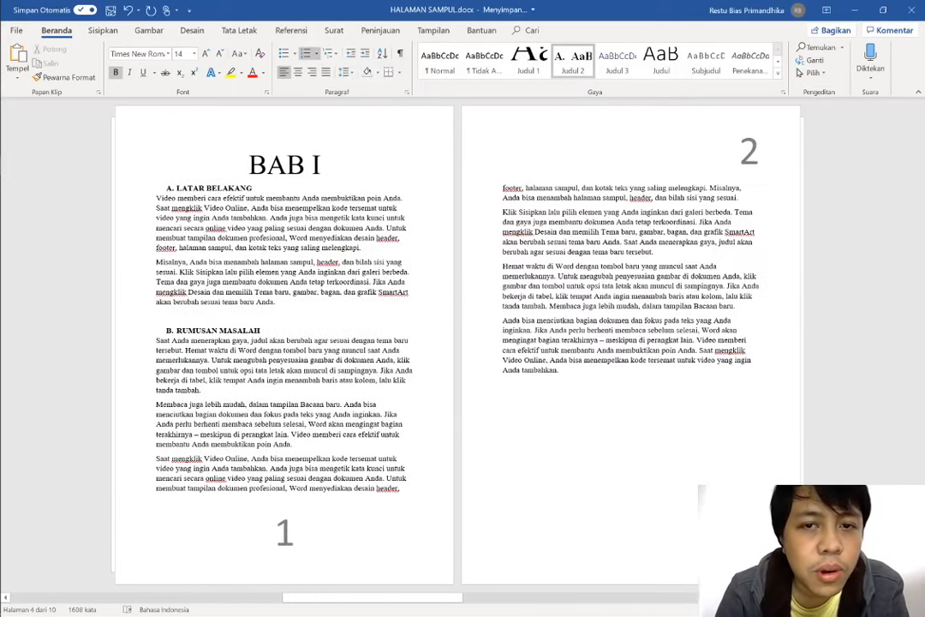
right_click(573, 61)
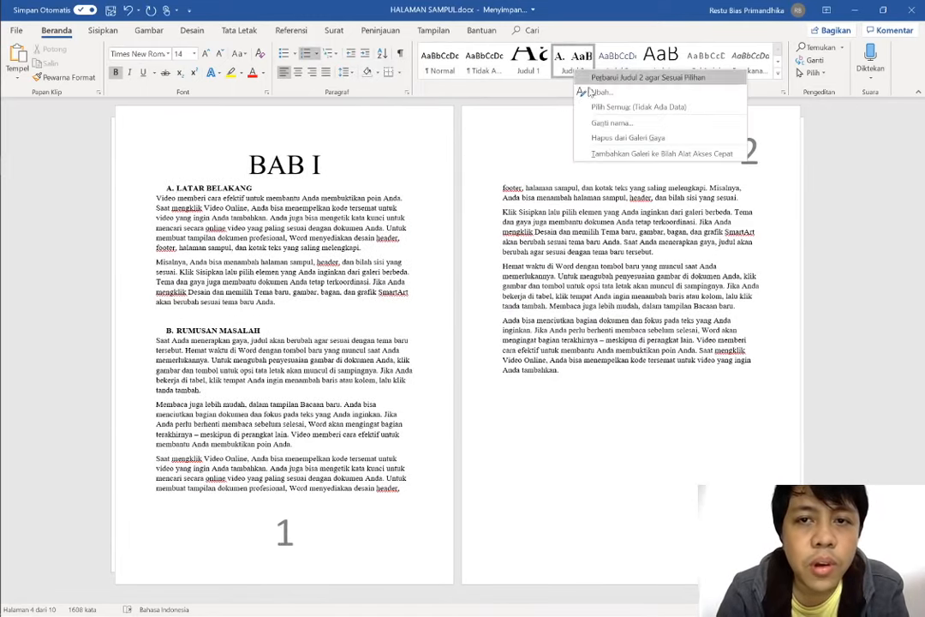
left_click(592, 91)
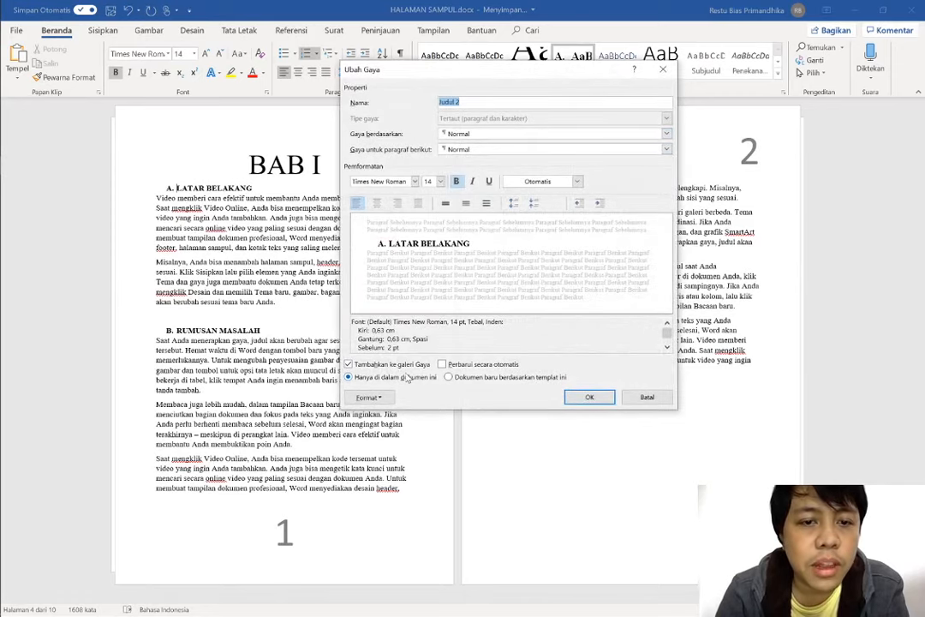
left_click(389, 396)
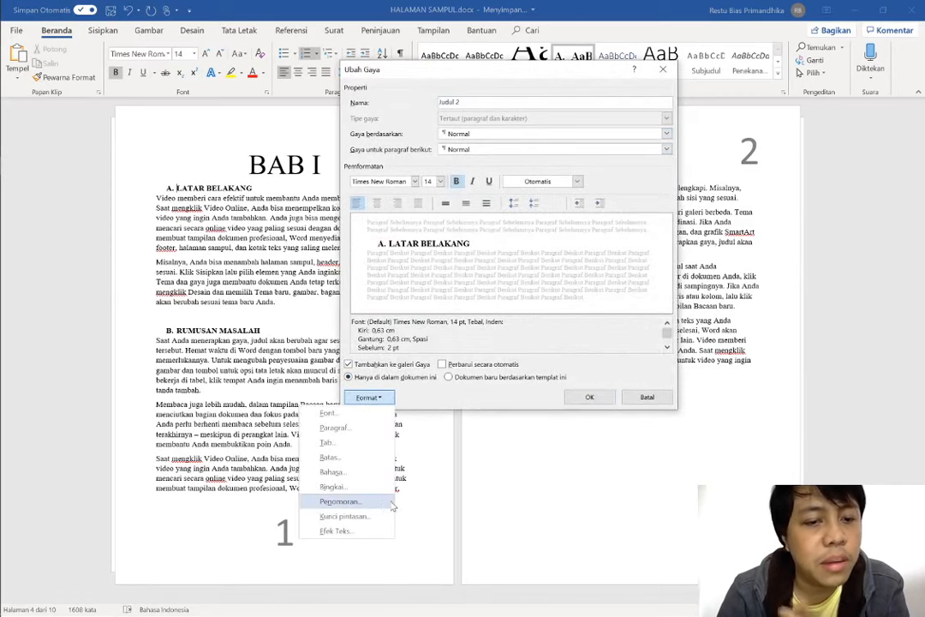
left_click(337, 428)
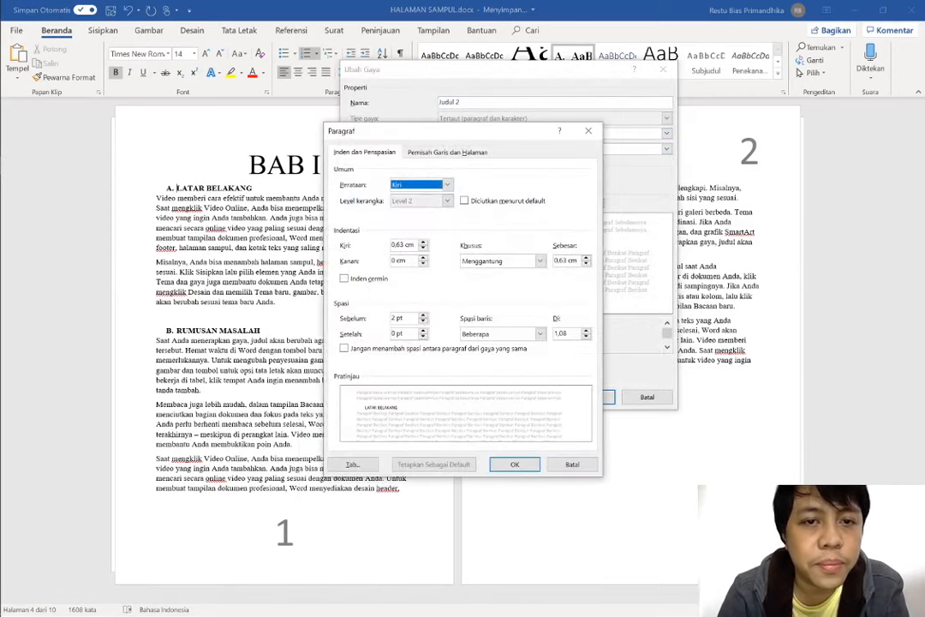
left_click(409, 245)
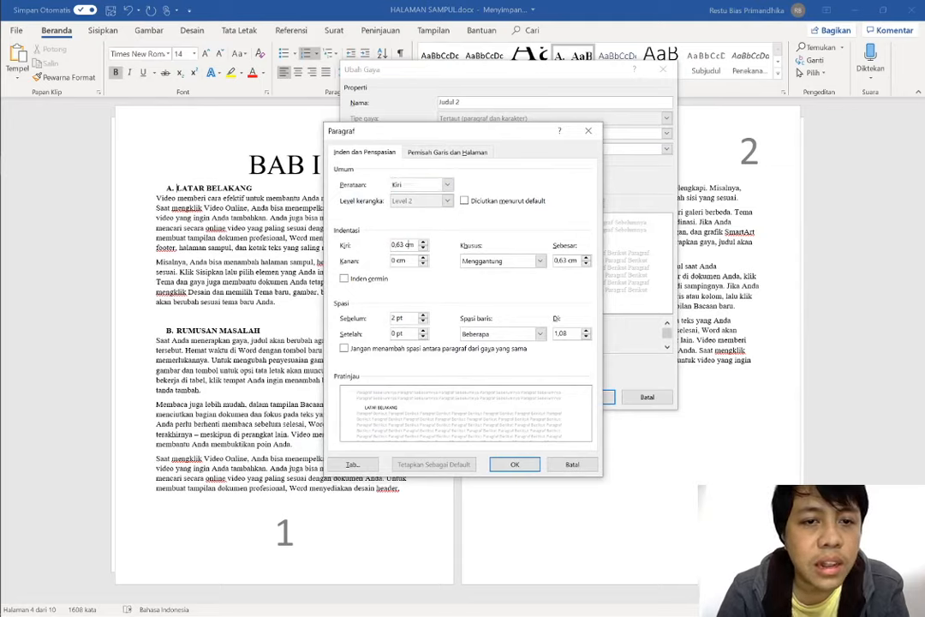
key("BackSpace")
key("BackSpace")
key("BackSpace")
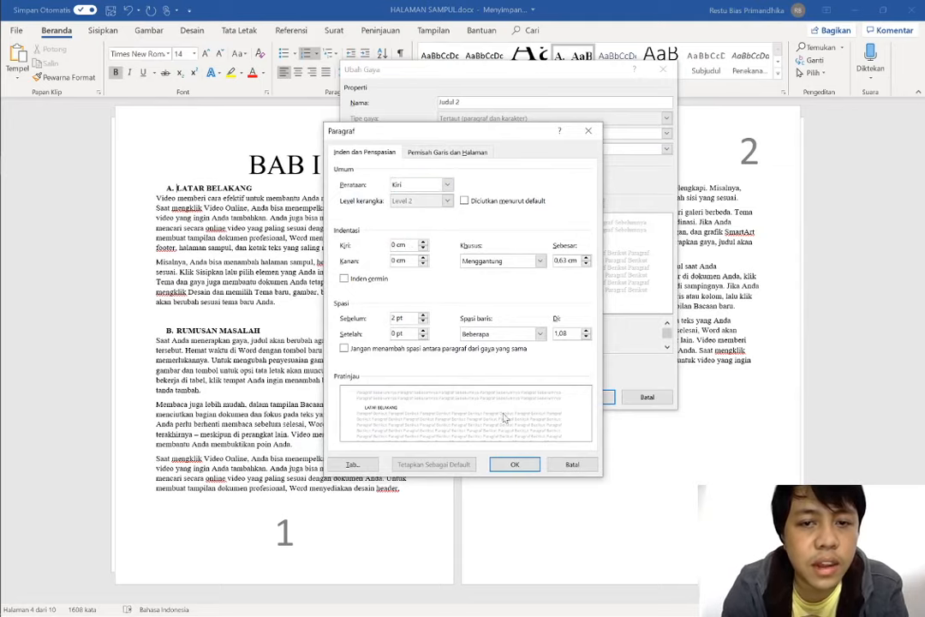
left_click(515, 462)
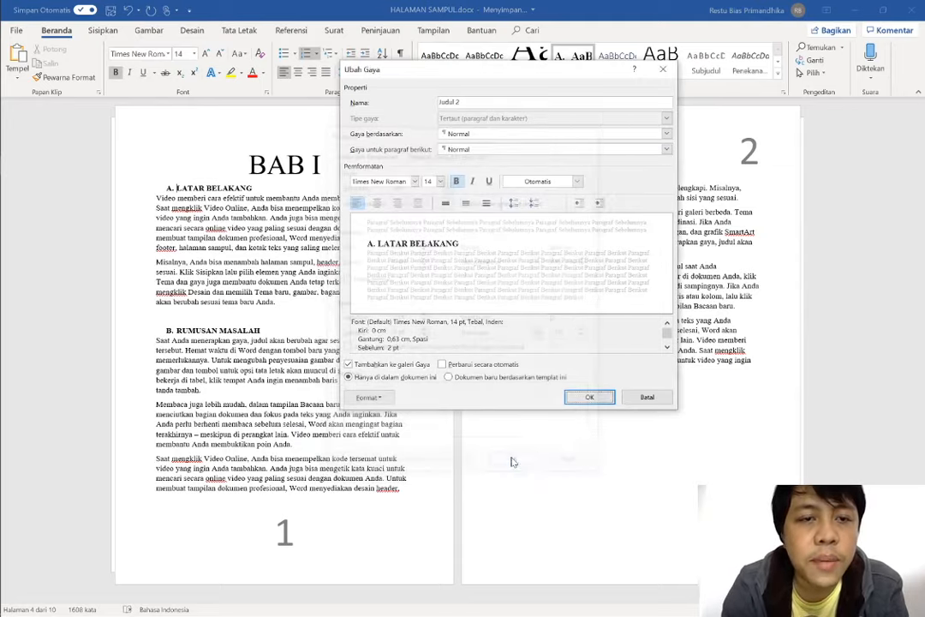
left_click(594, 397)
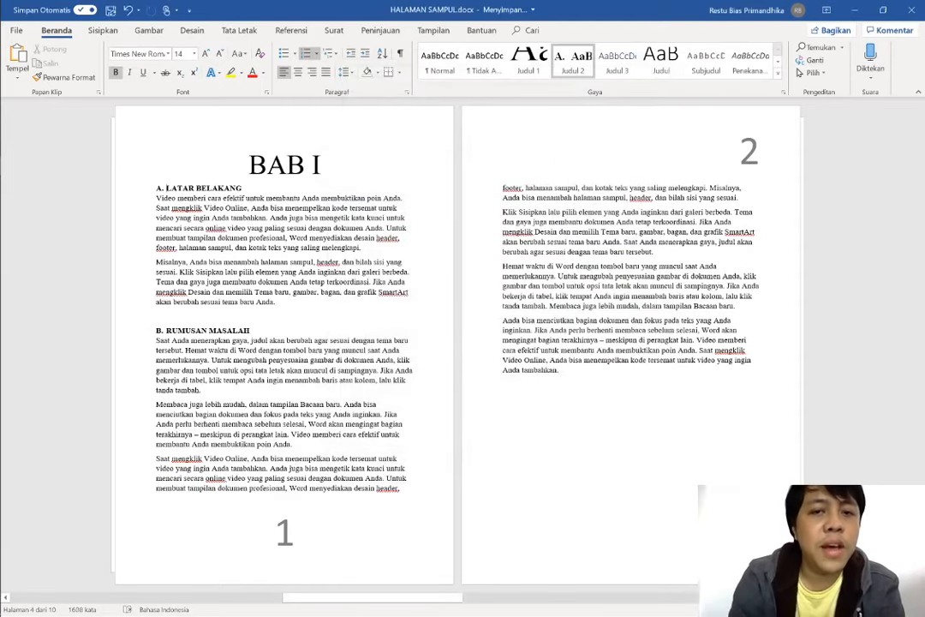
Restart the subheading numbering at A for KERANGKA TEORETIS in BAB II.
scroll(462, 343, "down", 2)
scroll(462, 343, "up", 1)
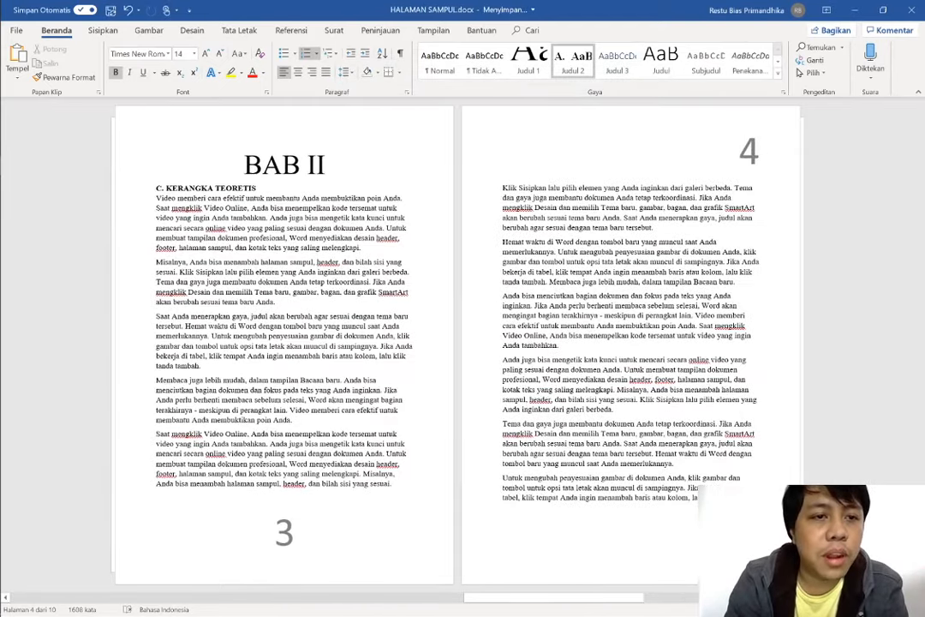
left_click(160, 187)
right_click(160, 187)
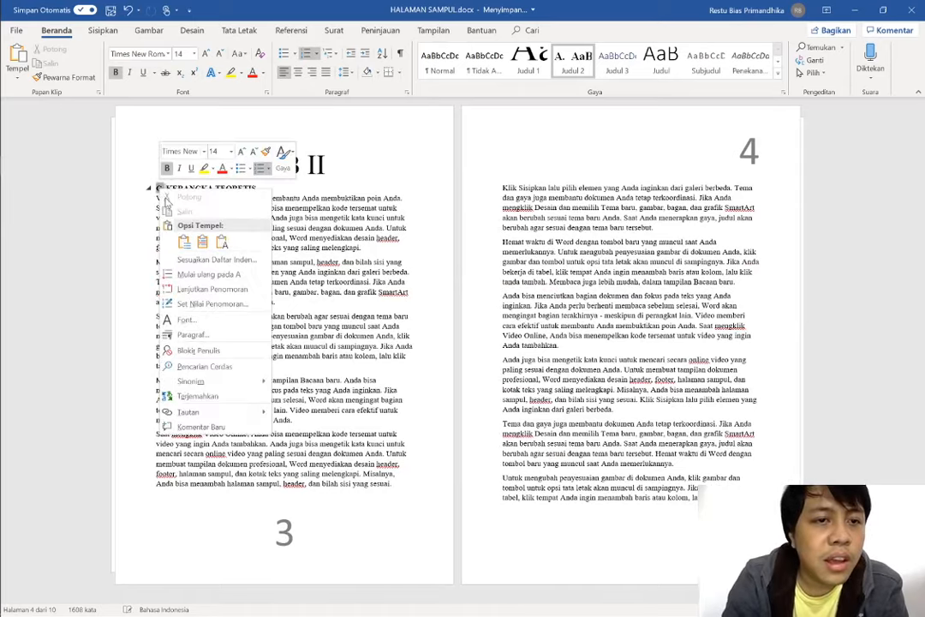
left_click(210, 275)
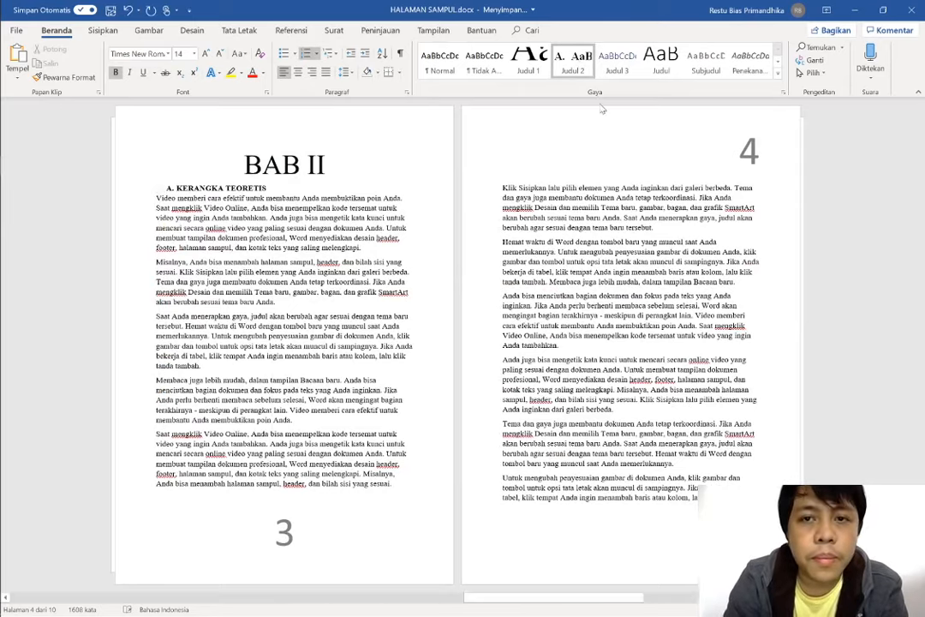
Set the left indent of the KERANGKA TEORETIS subheading to 0 cm.
right_click(170, 187)
left_click(214, 329)
left_click(405, 246)
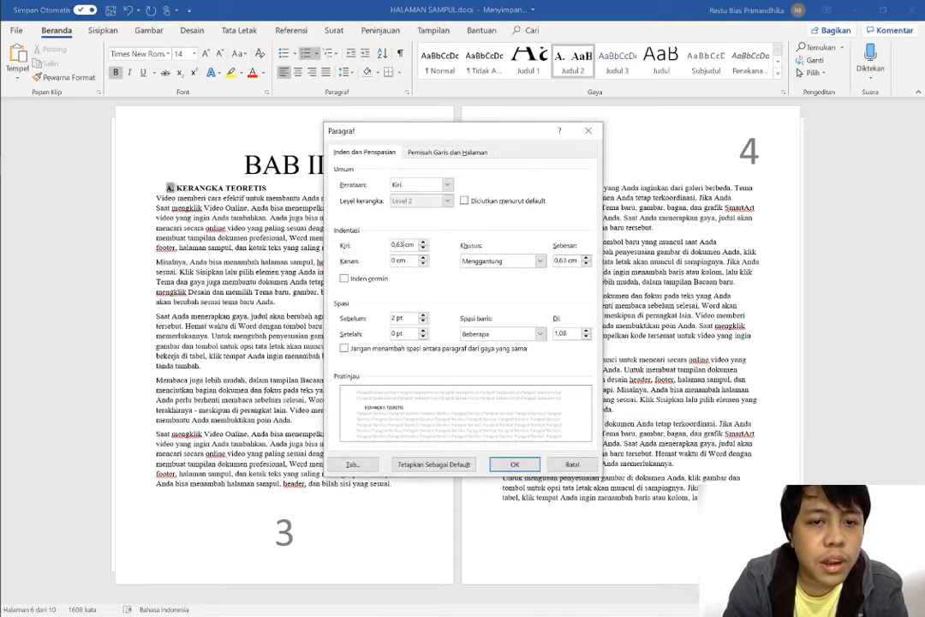
key("BackSpace")
key("BackSpace")
key("BackSpace")
key("Return")
Return to the BAB I page and change the document's page movement to vertical.
scroll(267, 264, "up", 5)
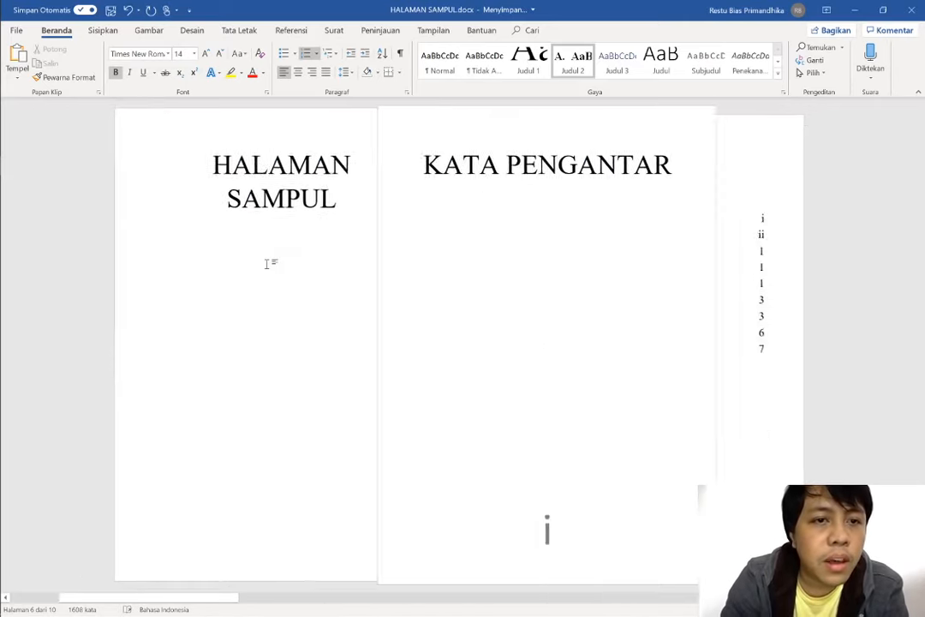
scroll(268, 264, "down", 3)
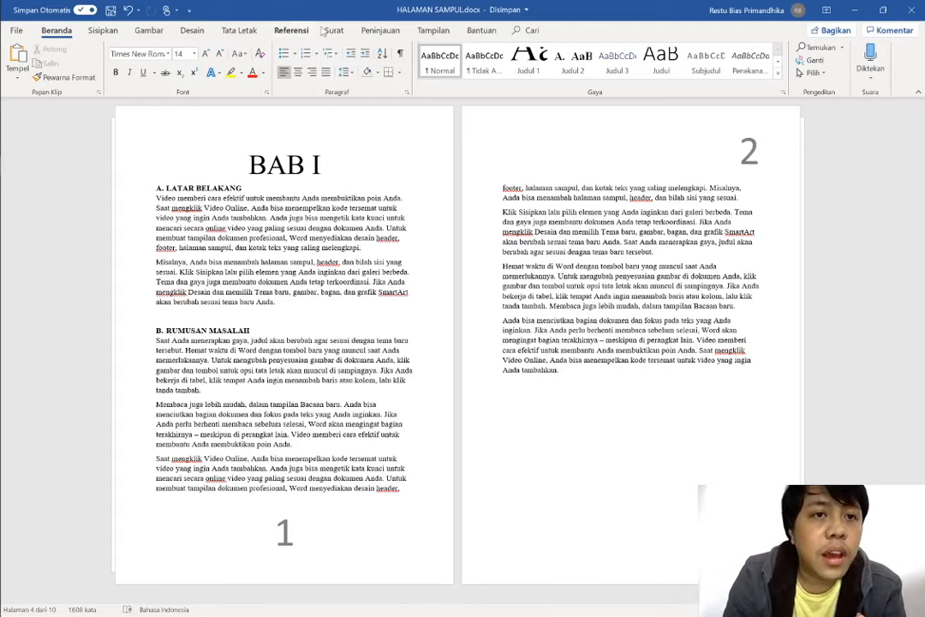
left_click(221, 31)
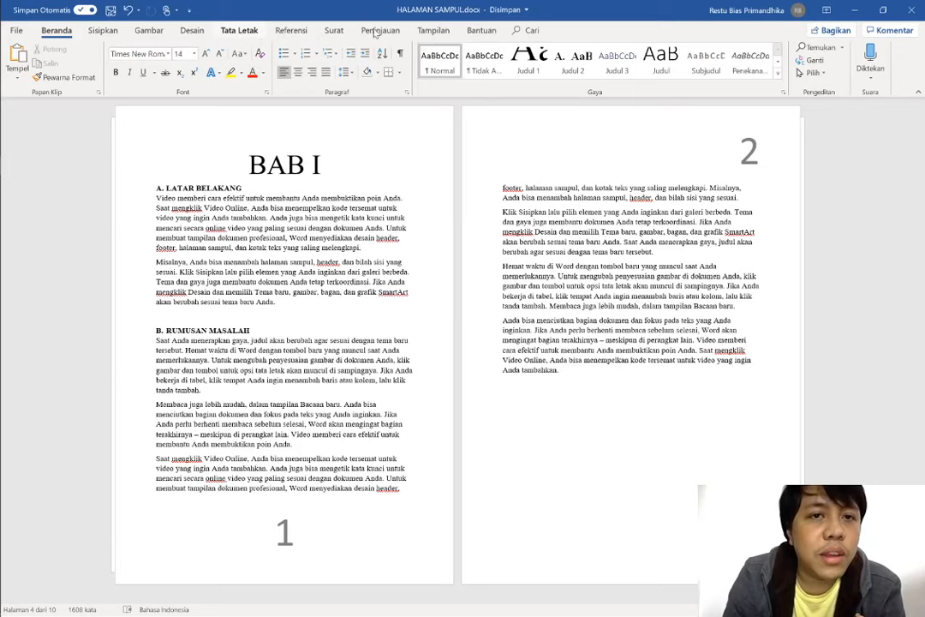
left_click(425, 32)
left_click(220, 62)
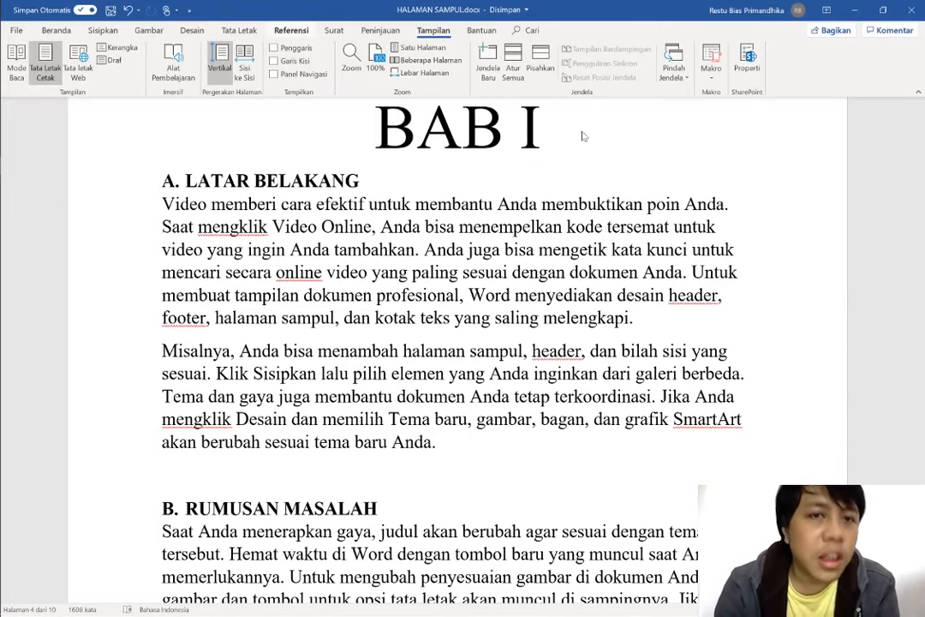
Start a new citation source after the first LATAR BELAKANG paragraph, with source type Buku and language Bahasa Indonesia.
left_click(294, 33)
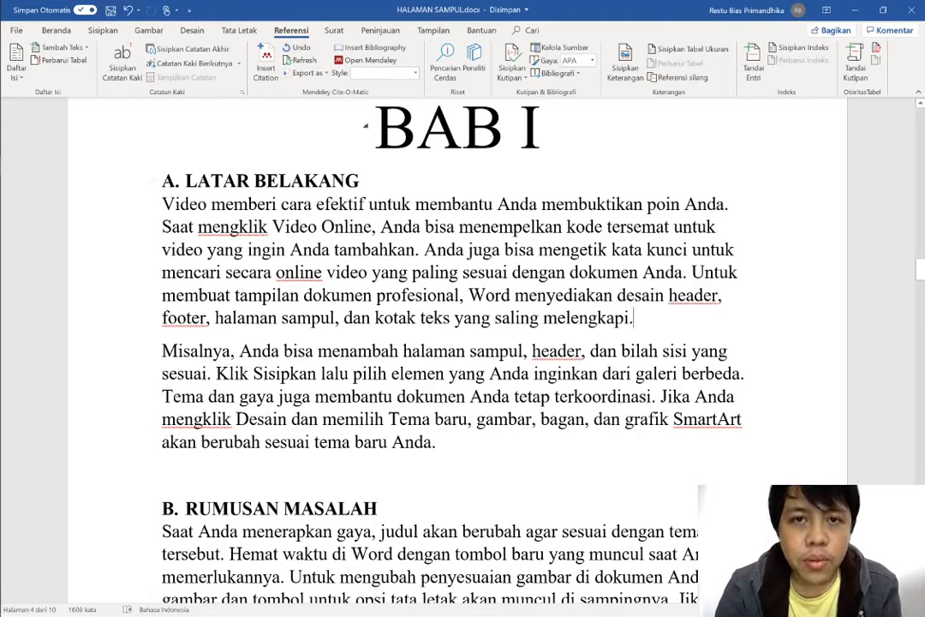
left_click(517, 70)
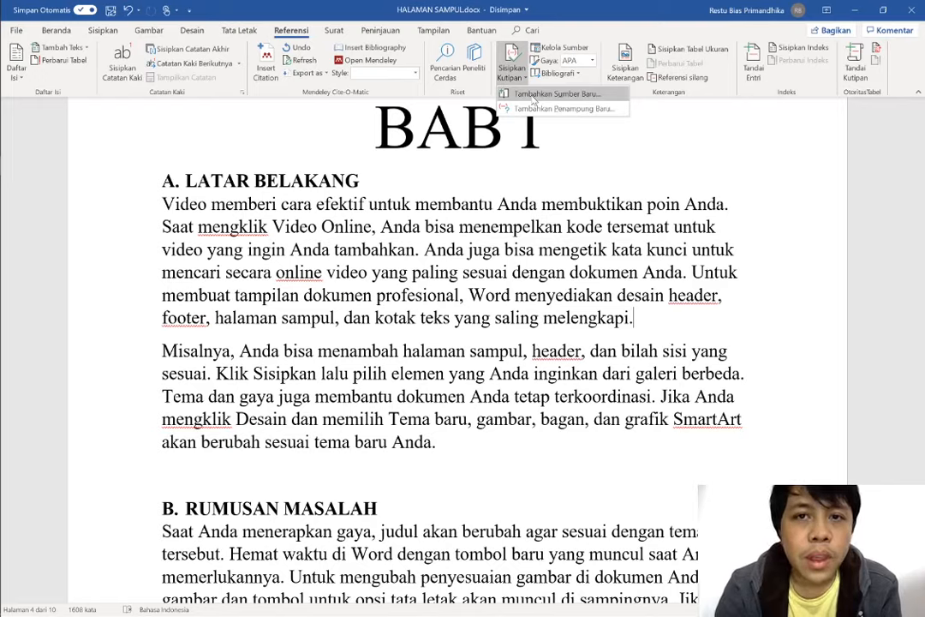
left_click(532, 100)
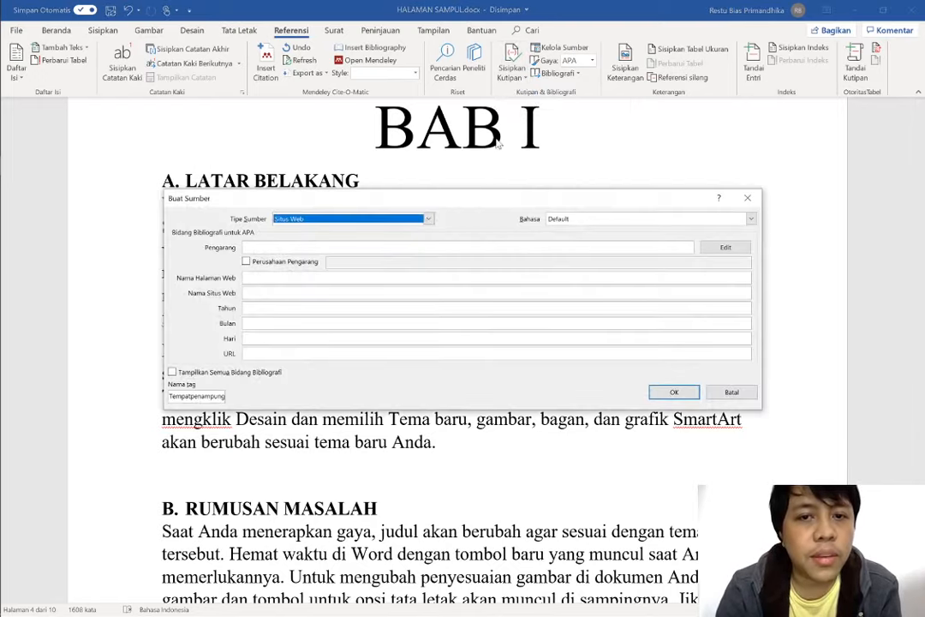
left_click(428, 220)
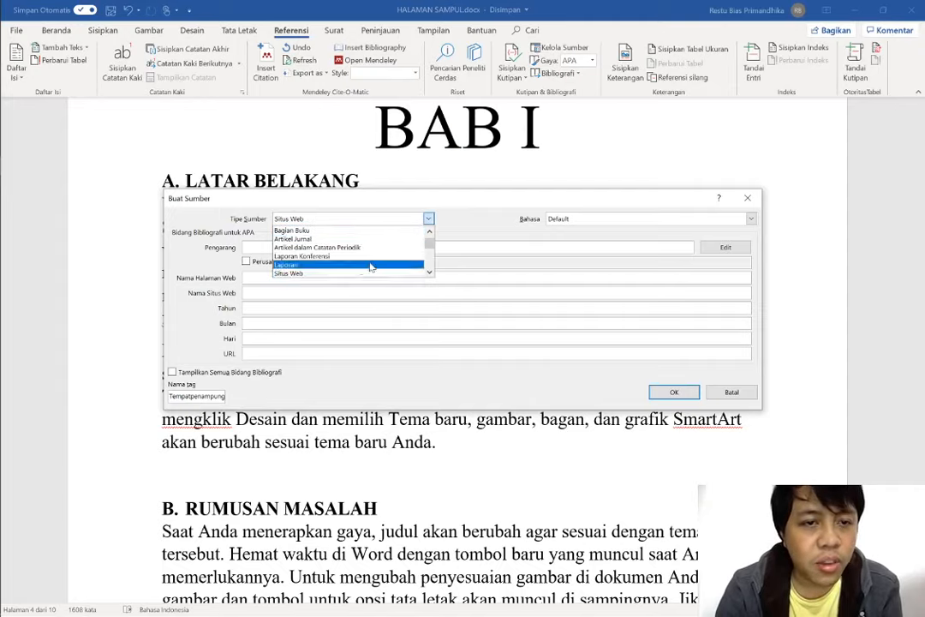
mouse_move(429, 239)
left_mouse_down()
mouse_move(429, 265)
mouse_move(432, 238)
left_mouse_up()
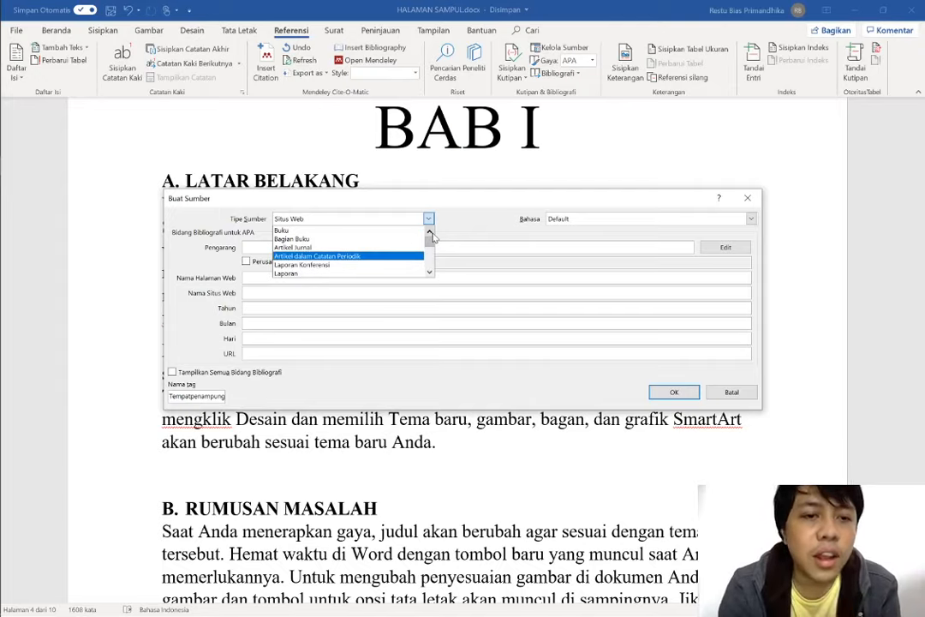
mouse_move(429, 238)
left_mouse_down()
mouse_move(429, 261)
mouse_move(429, 230)
left_mouse_up()
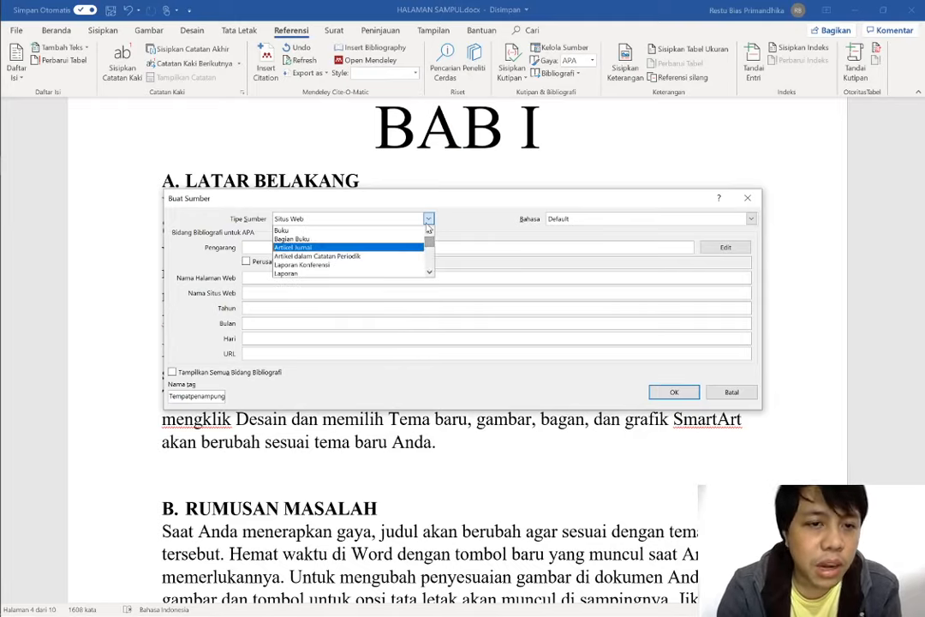
left_click(373, 232)
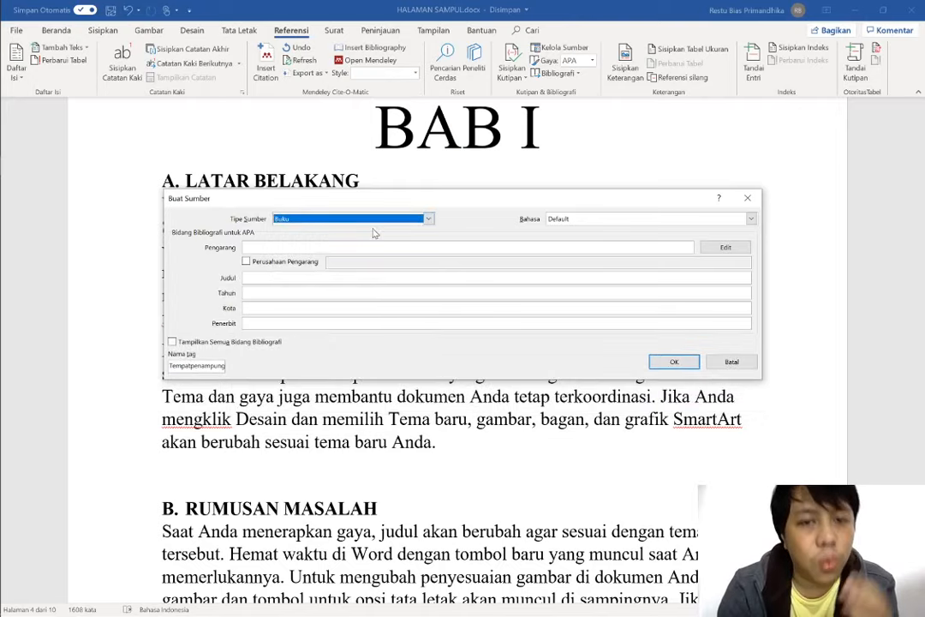
left_click(597, 220)
left_click(572, 247)
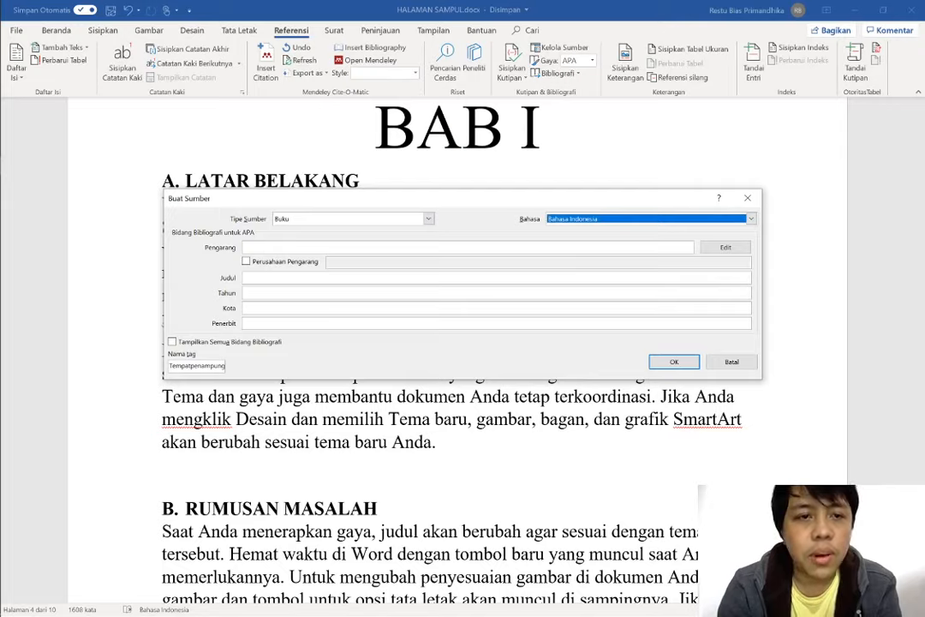
Enter the author's full name for the new book source.
left_click(257, 248)
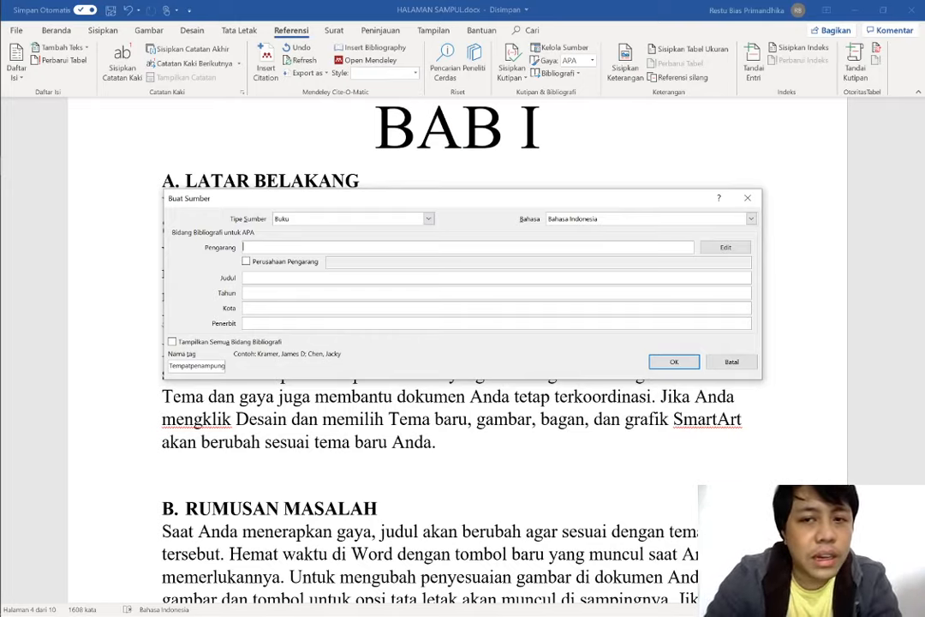
type("Restu B")
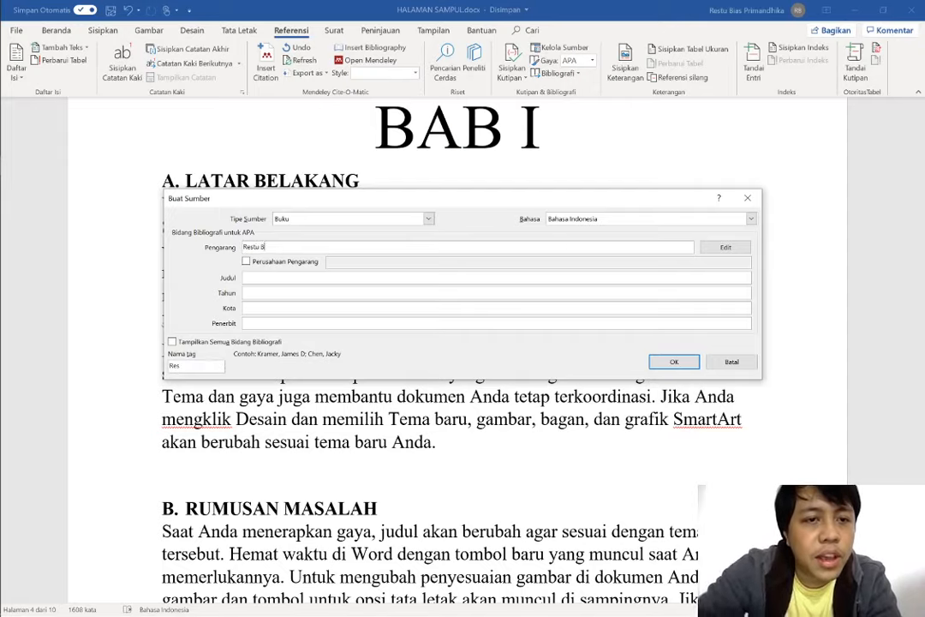
type("ias Primandhi")
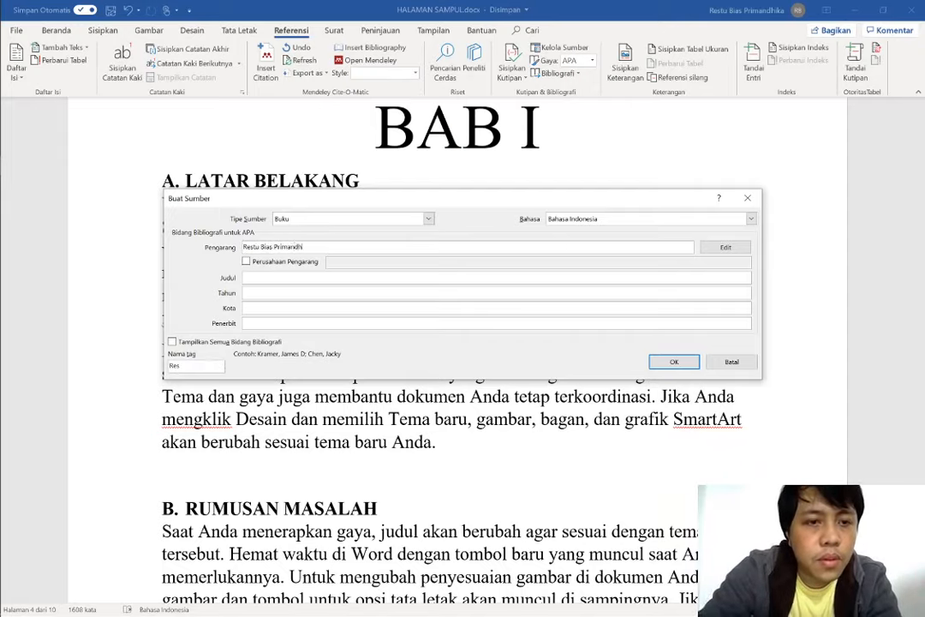
type("ka")
Set the book source's title to "Aplikasi TIK dalam Pembelajaran Bahasa Indonesia".
left_click(343, 278)
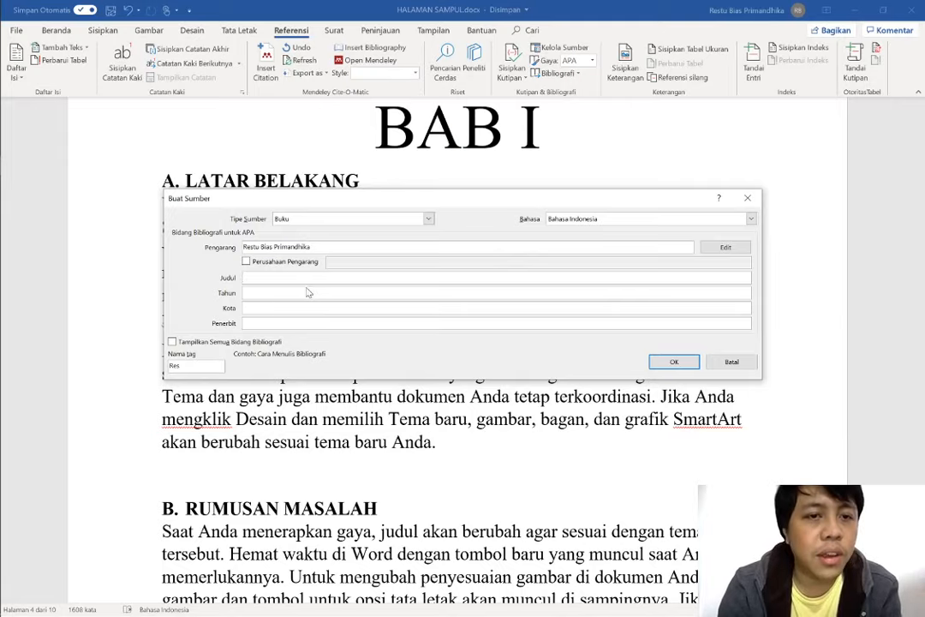
type("Apl")
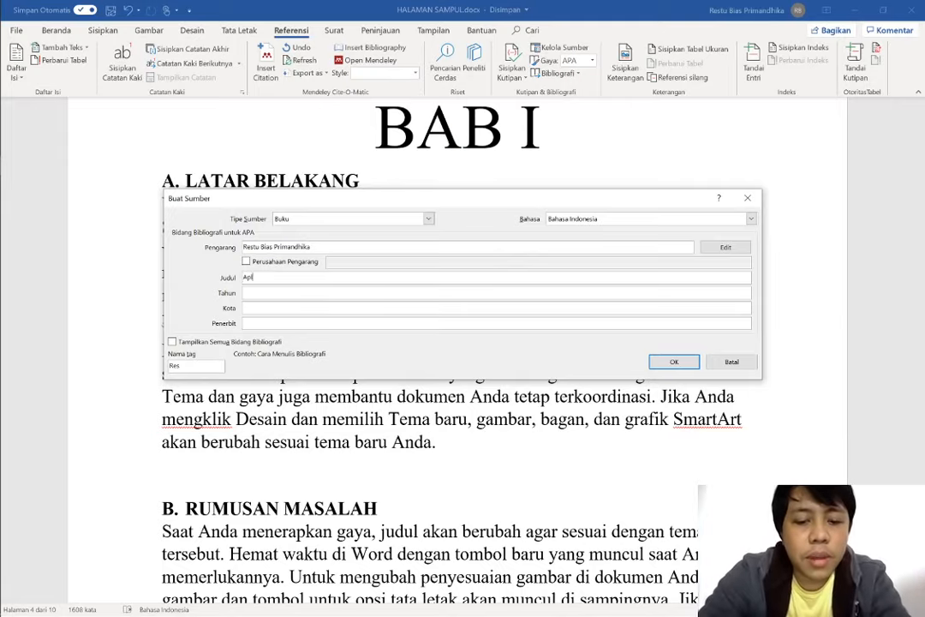
type("ikasi TIK dalam Pemb")
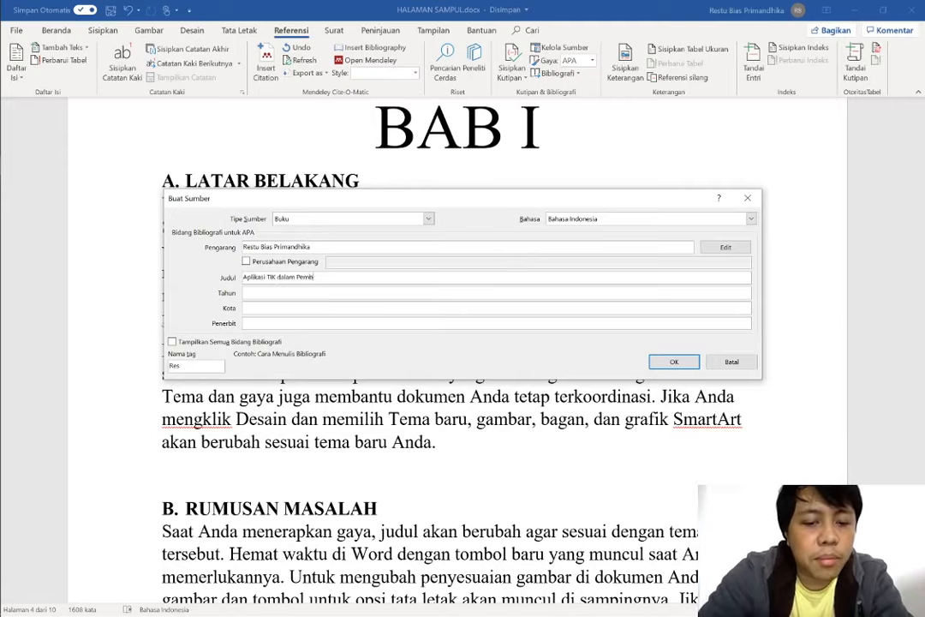
type("elajaran Bahas")
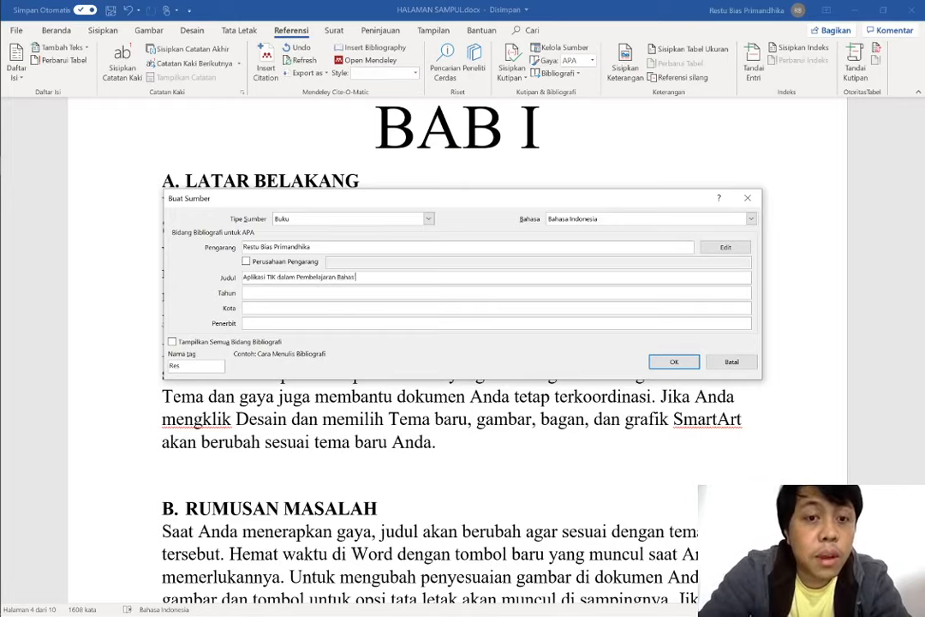
type("a Indon")
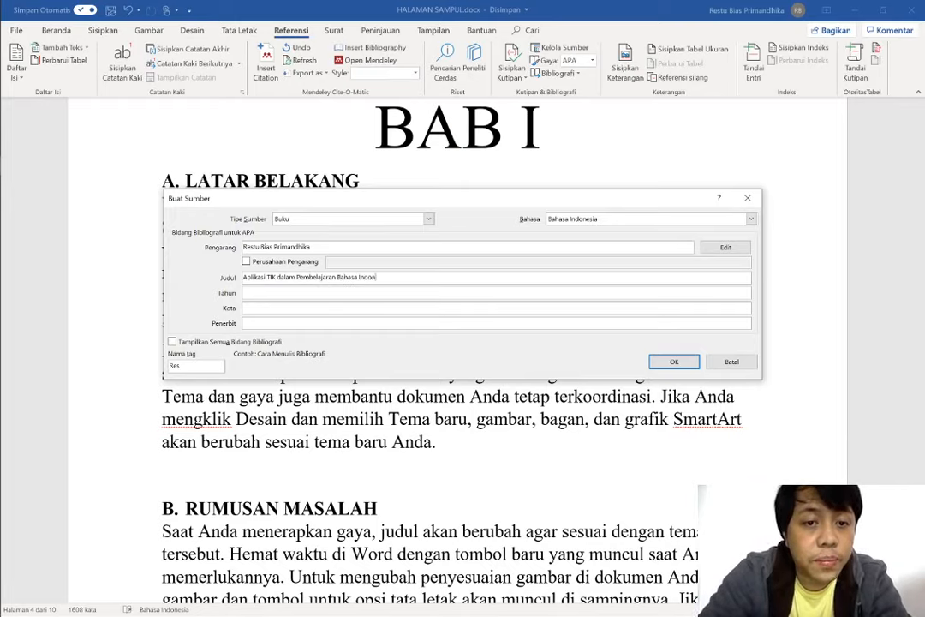
type("esia")
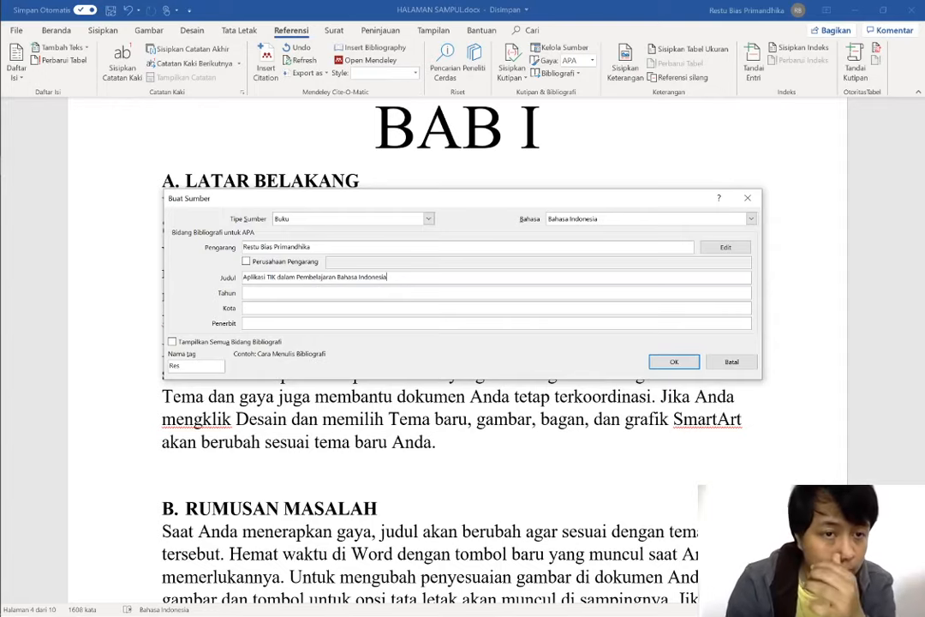
key("Tab")
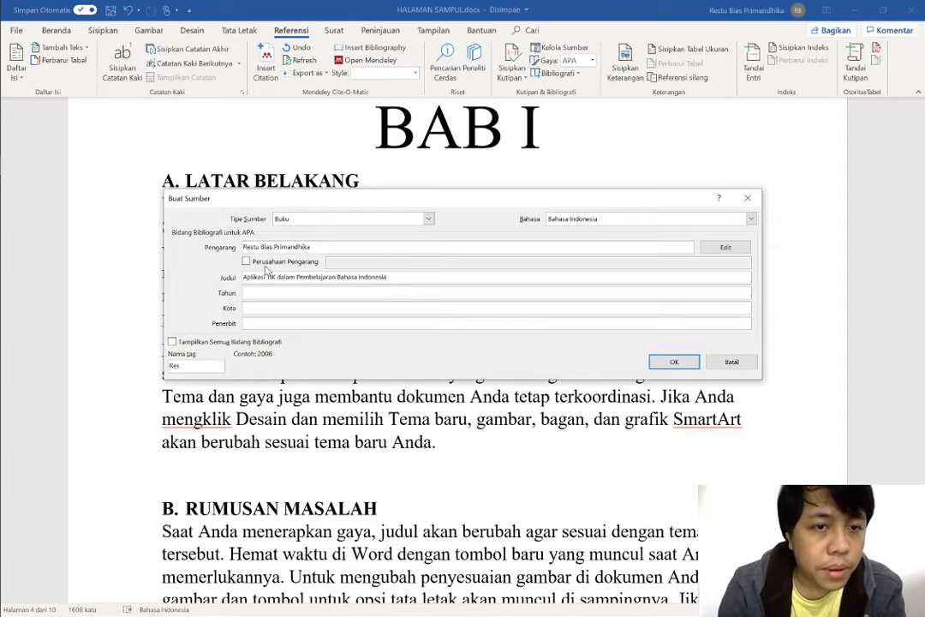
Complete the book source with year 2020, city Bandung and publisher IKIP Siliwangi Press, save it, and close the Peneliti pane.
left_click(245, 261)
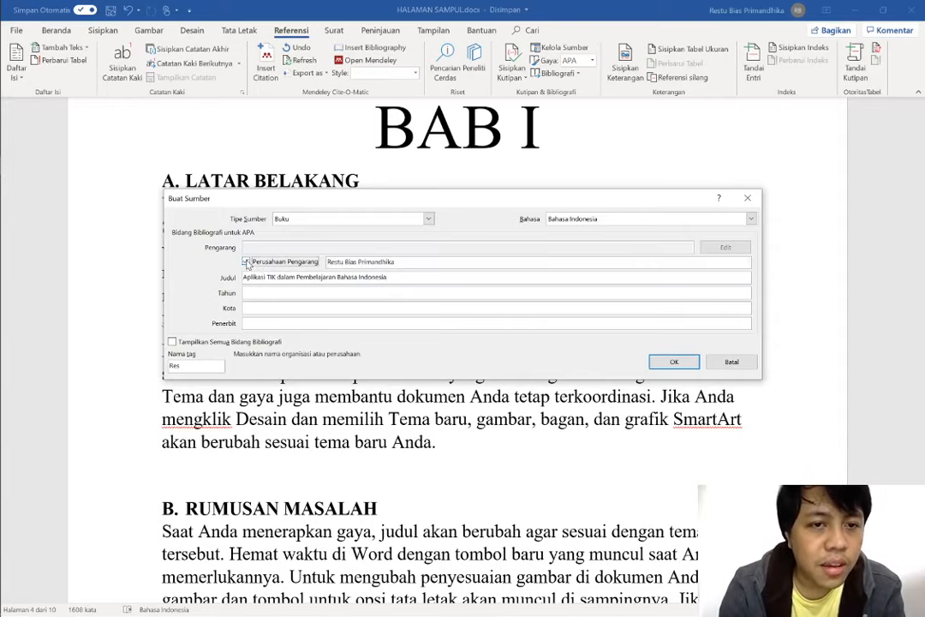
left_click(246, 261)
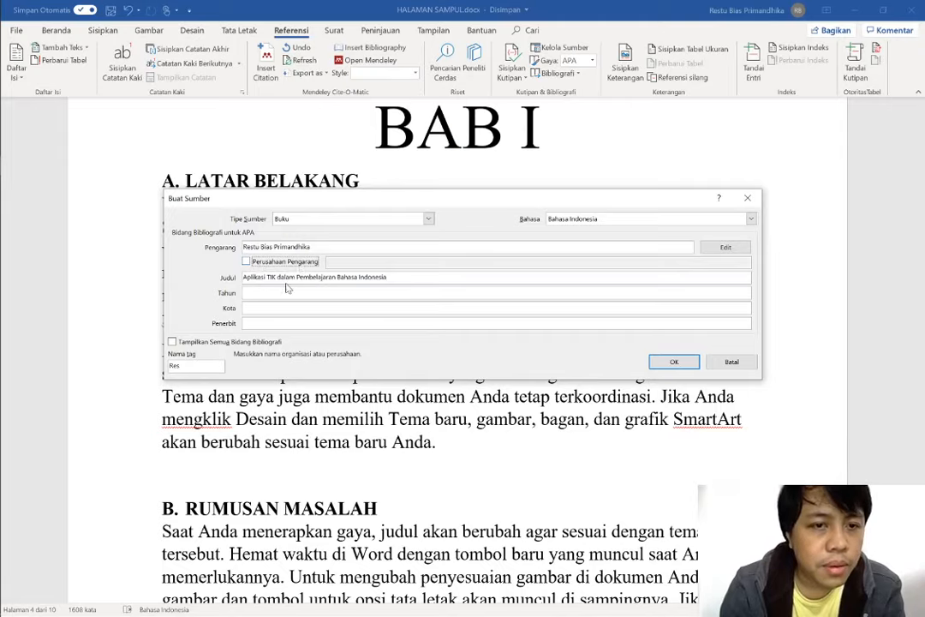
left_click(287, 292)
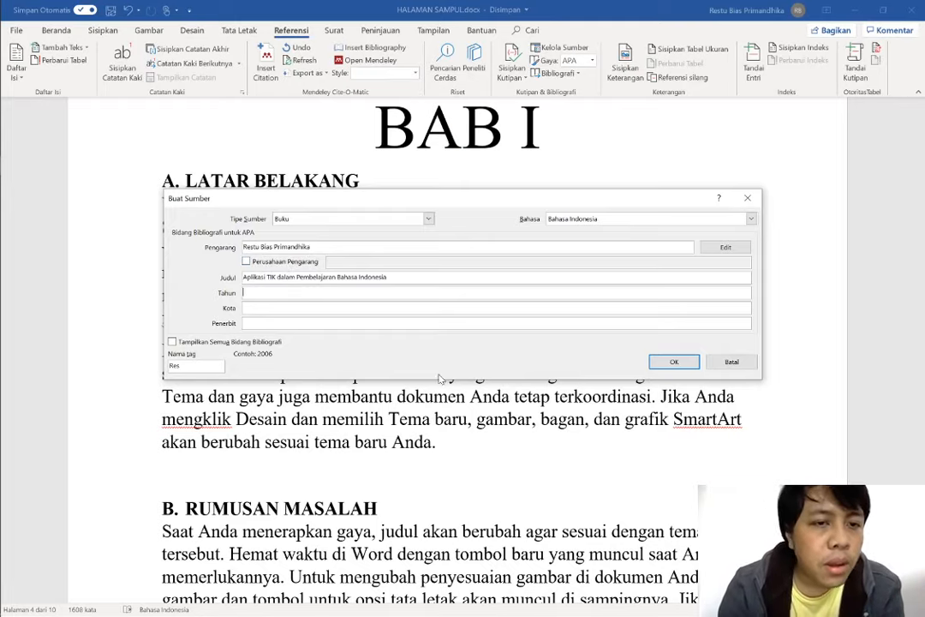
type("2020")
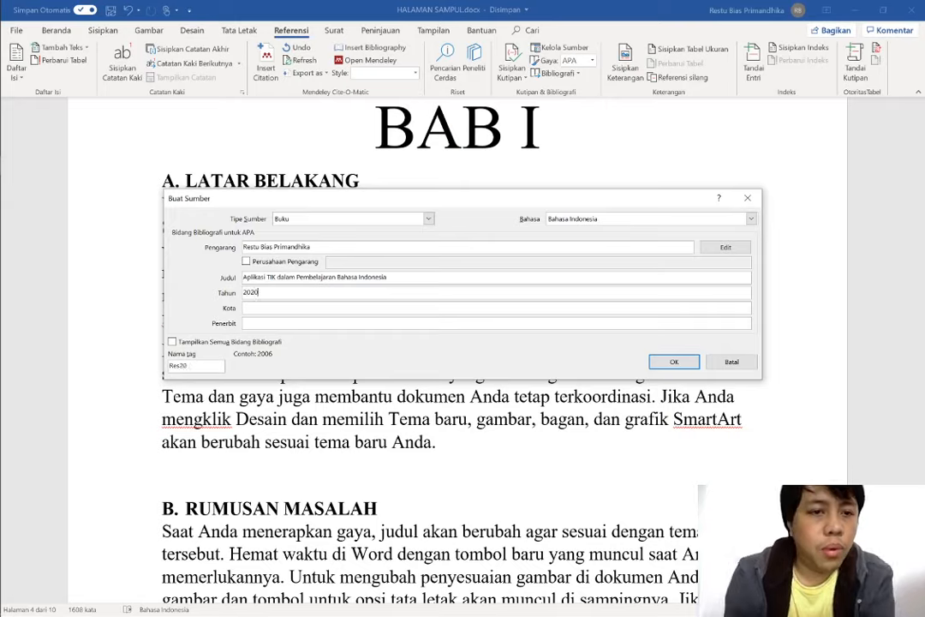
key("Tab")
type("Bandung")
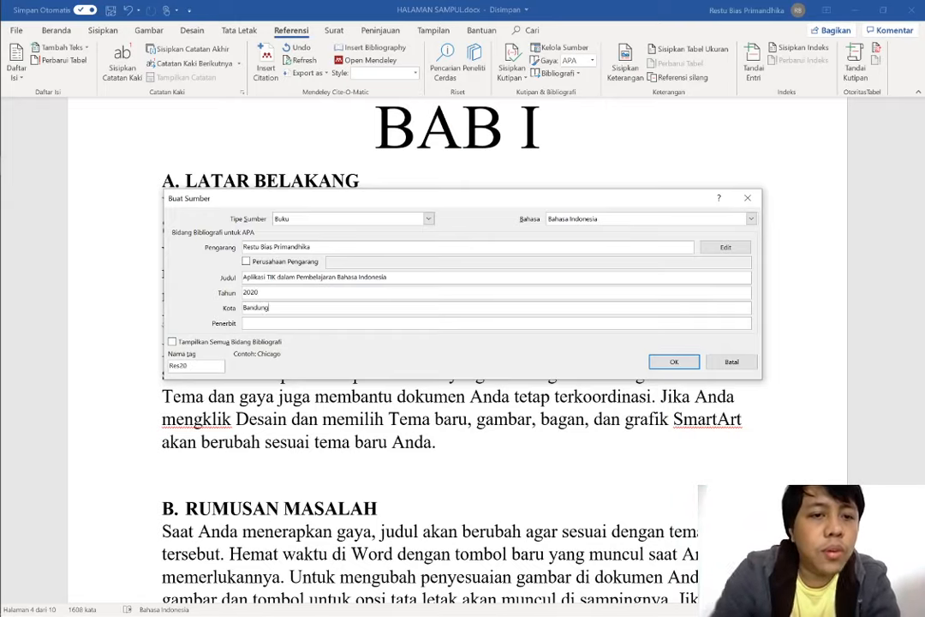
key("Tab")
type("IKIP Sili")
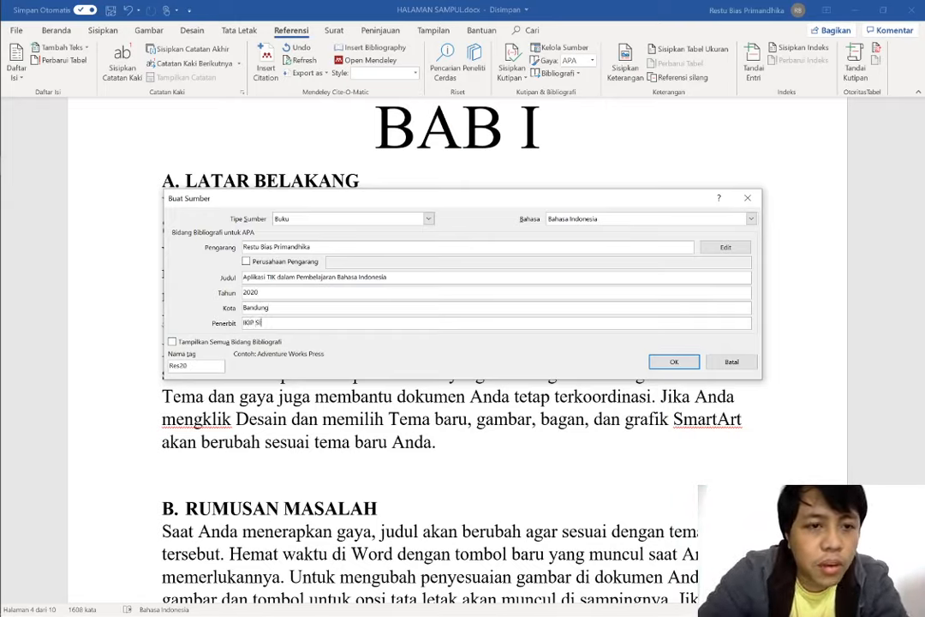
type("wangi Press")
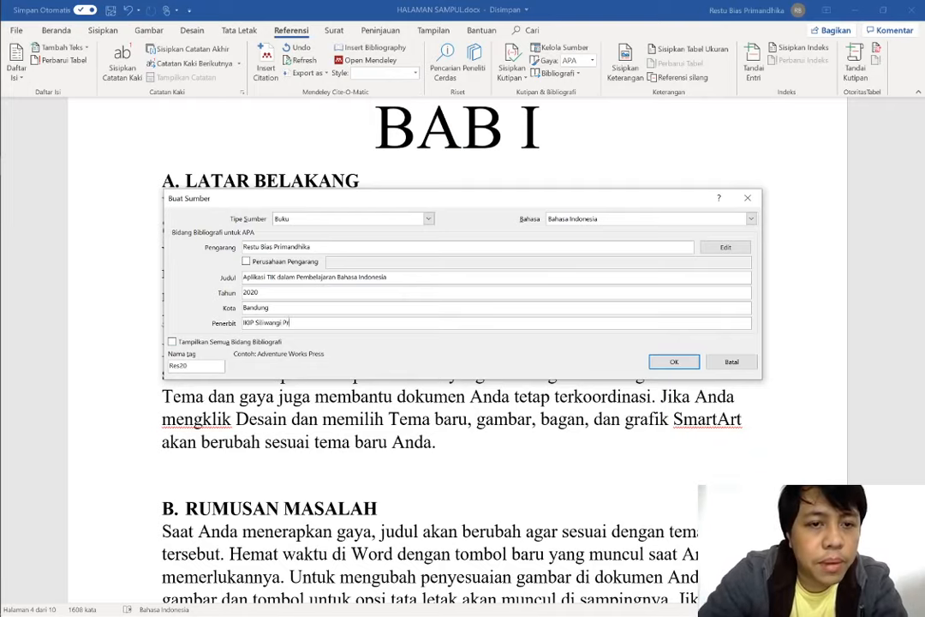
left_click(663, 363)
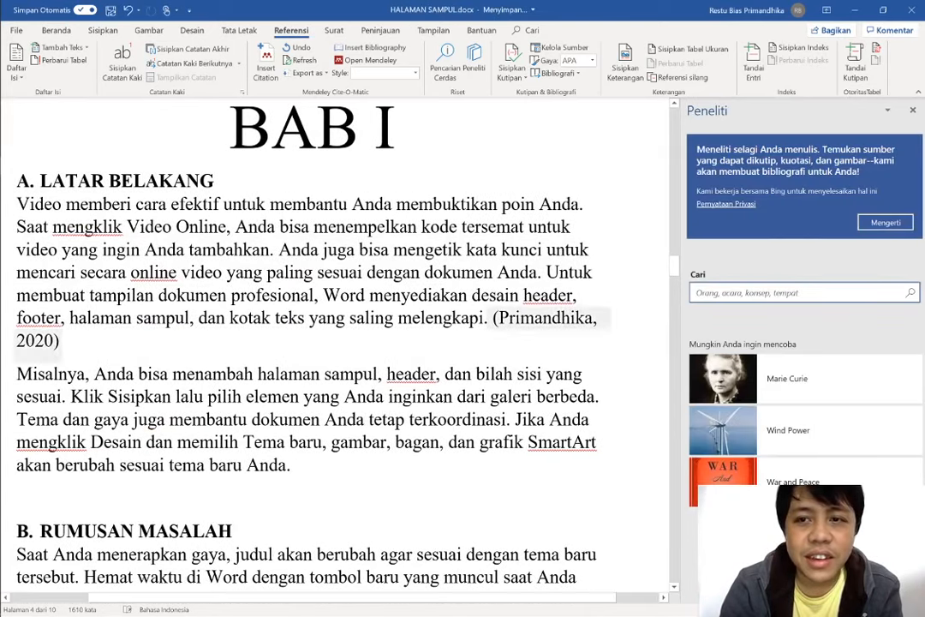
left_click(913, 110)
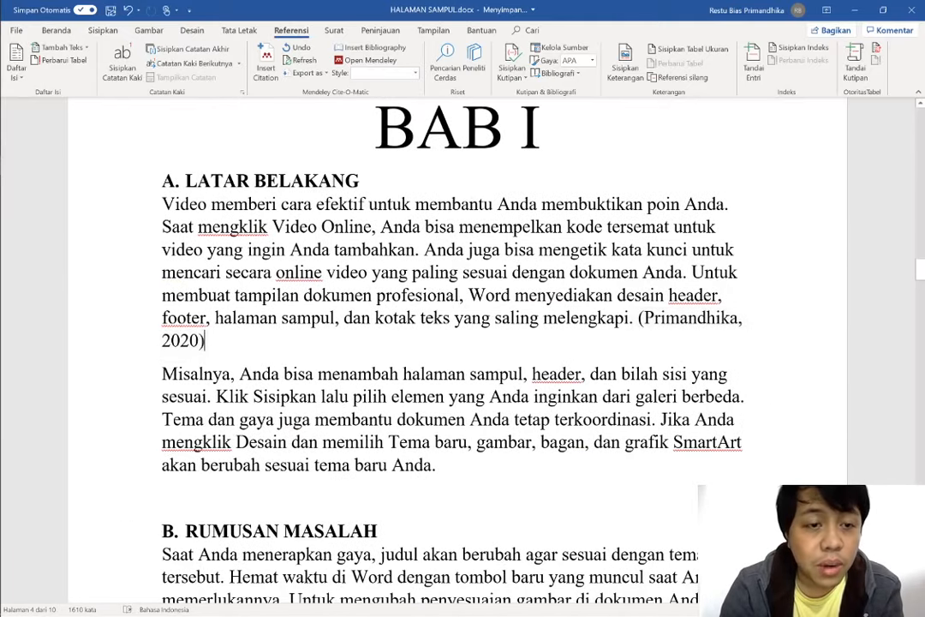
Edit the citation at the end of the first LATAR BELAKANG paragraph to add page number 89.
key("BackSpace")
key("BackSpace")
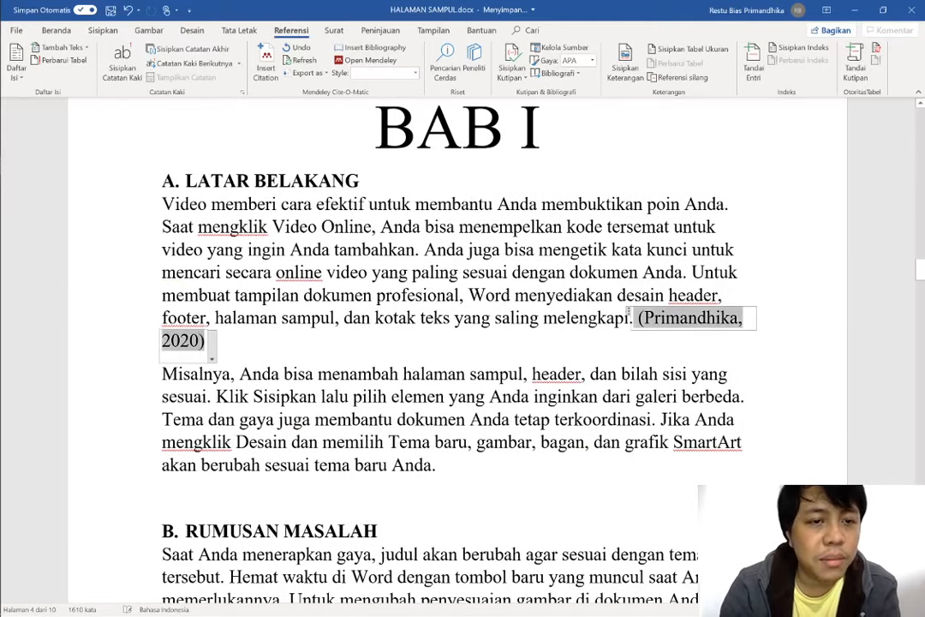
key("BackSpace")
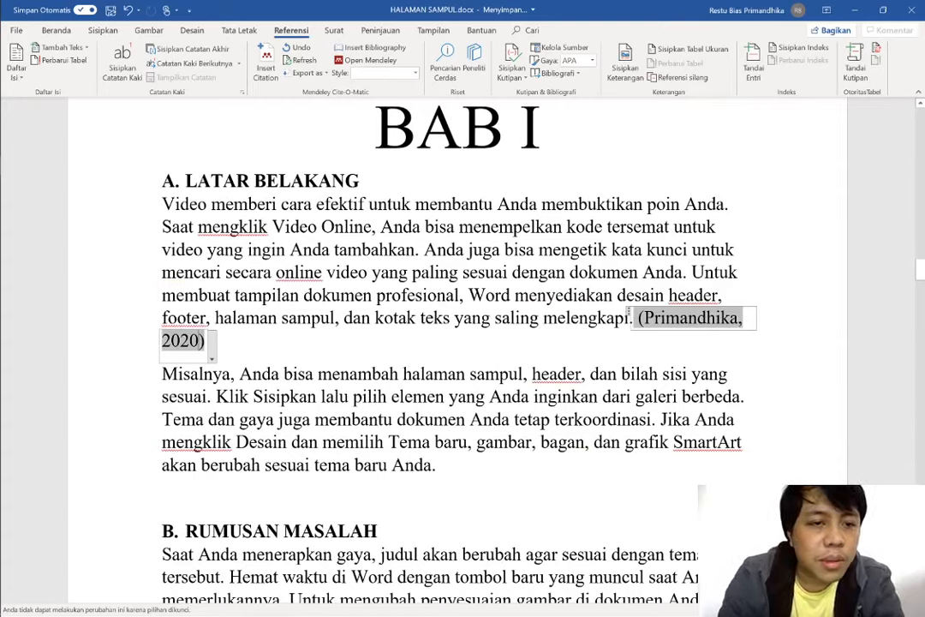
left_click(211, 359)
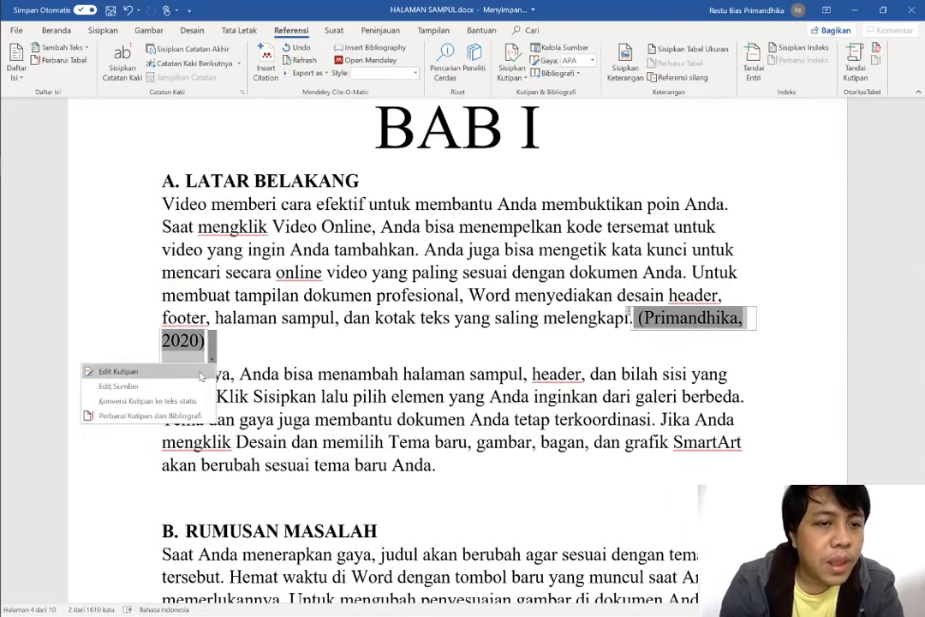
left_click(206, 372)
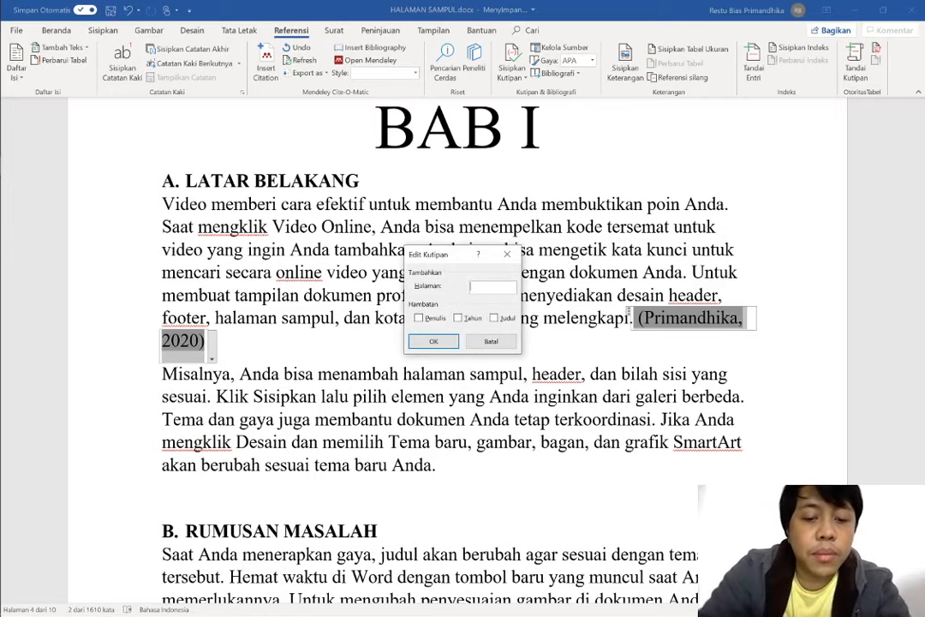
type("89")
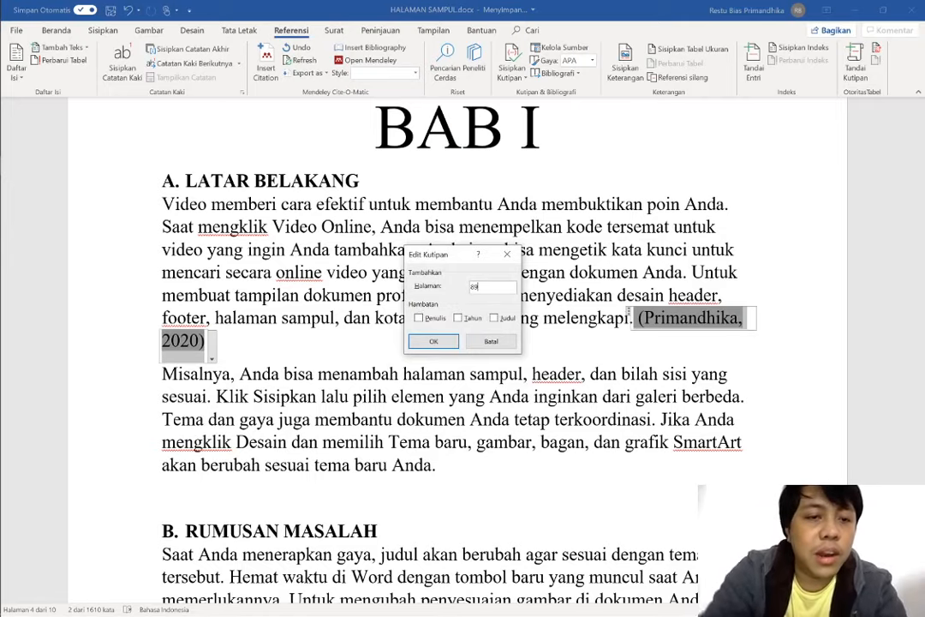
left_click(434, 341)
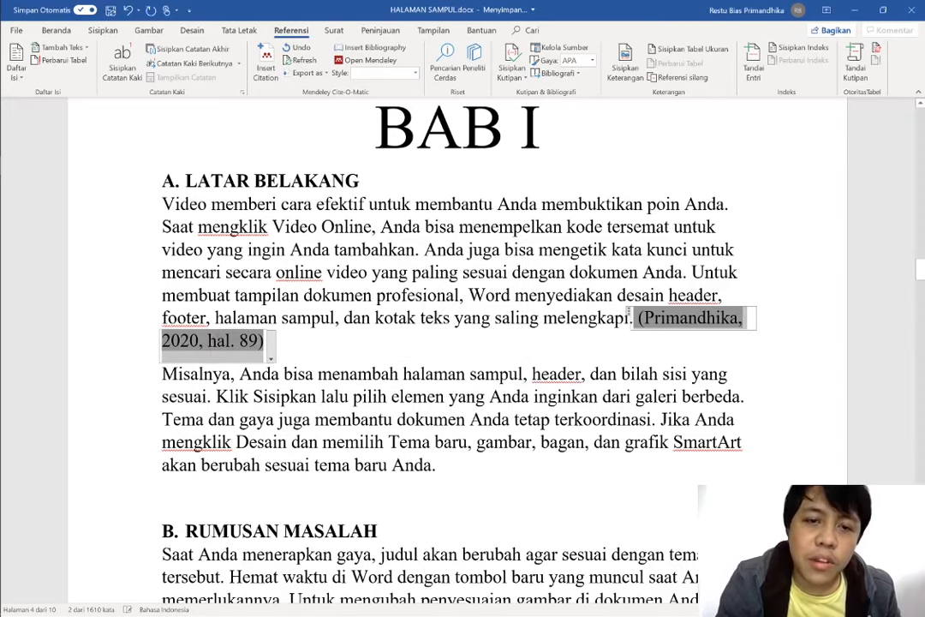
left_click(266, 341)
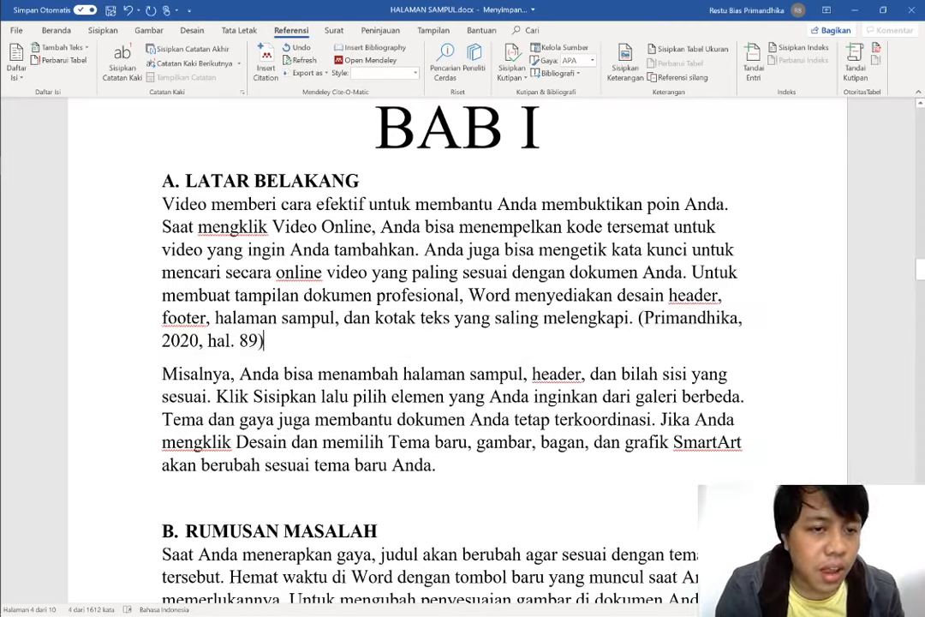
left_click(264, 341)
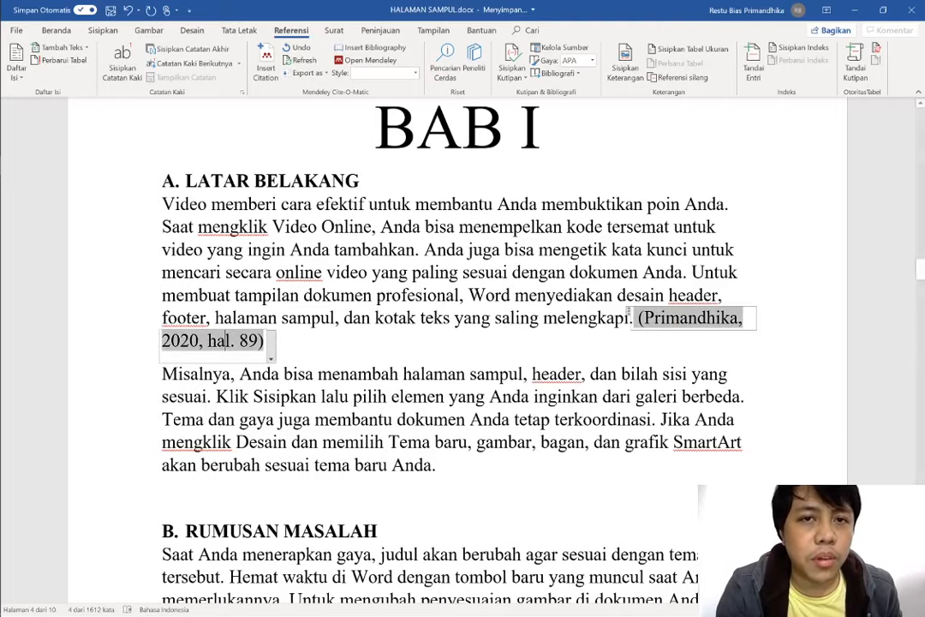
key("BackSpace")
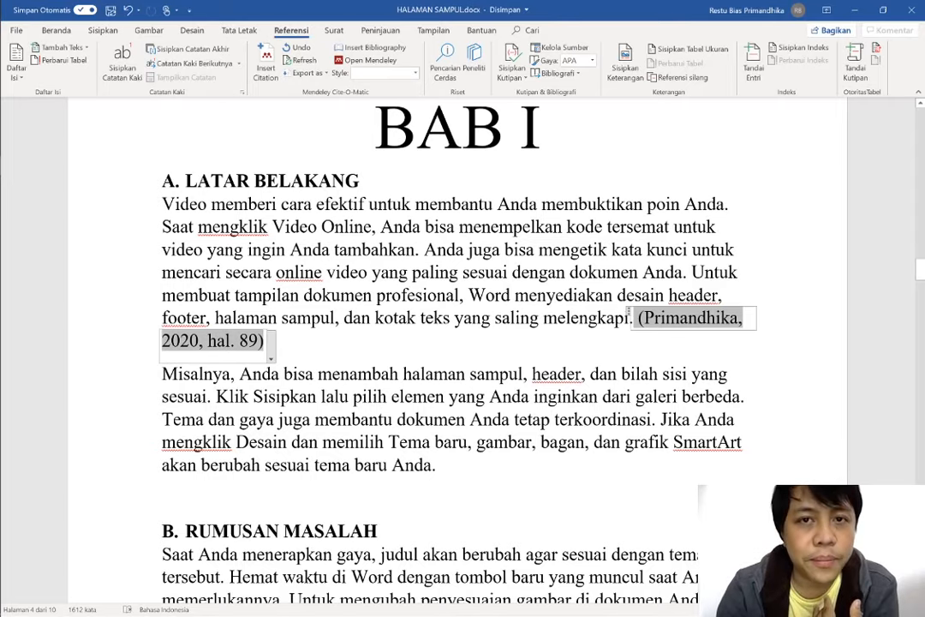
left_click(267, 341)
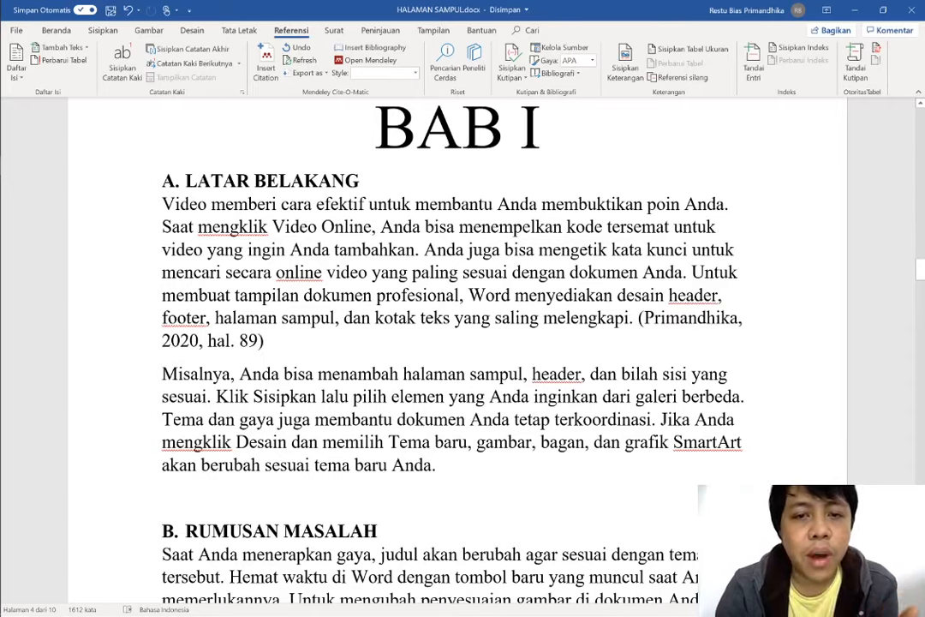
left_click_drag(468, 295, 629, 317)
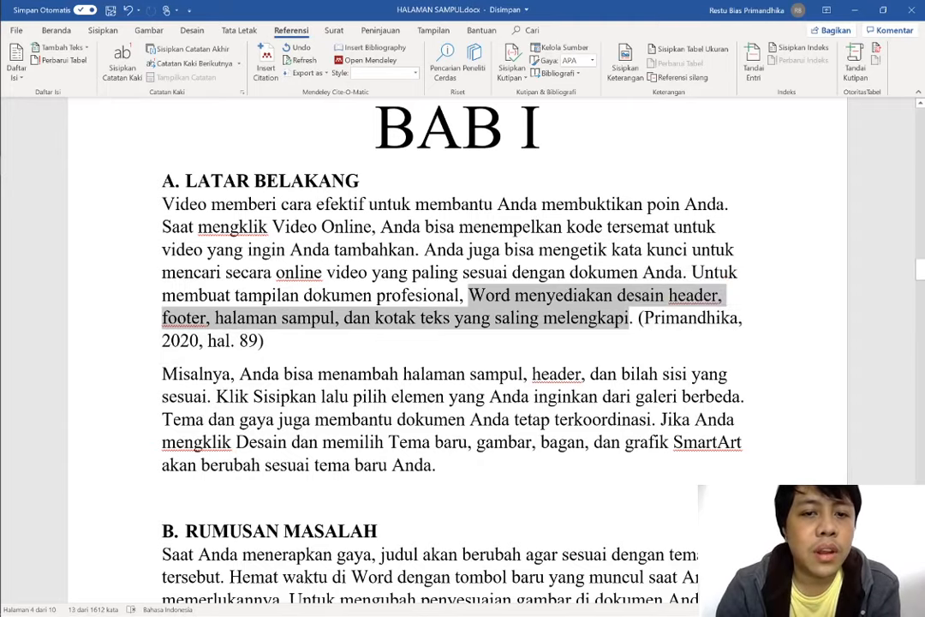
left_click(265, 340)
scroll(458, 342, "down", 1)
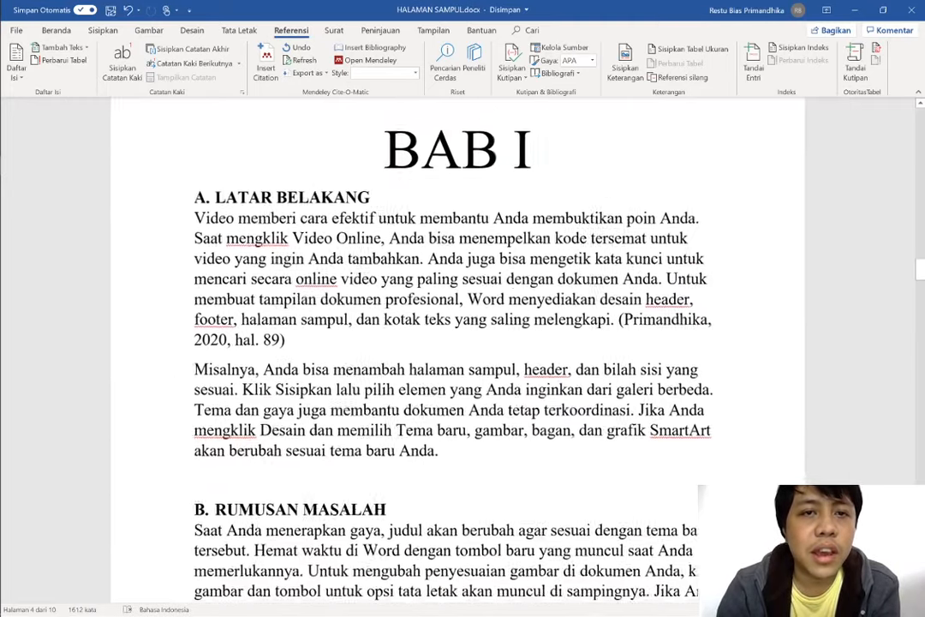
Show the navigation pane, go to the DAFTAR PUSTAKA heading and add an empty line below it.
left_click(433, 30)
left_click(274, 74)
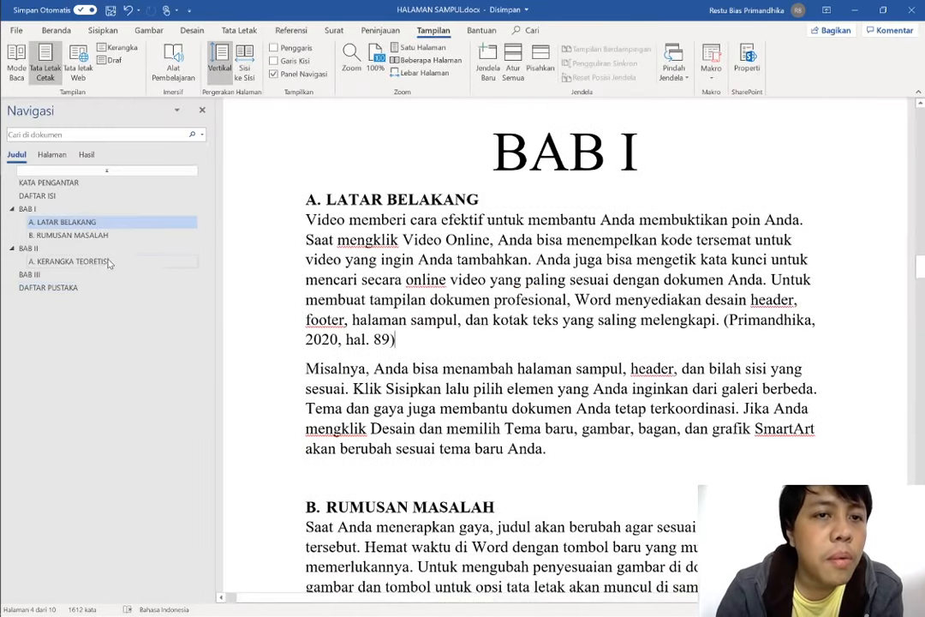
left_click(67, 288)
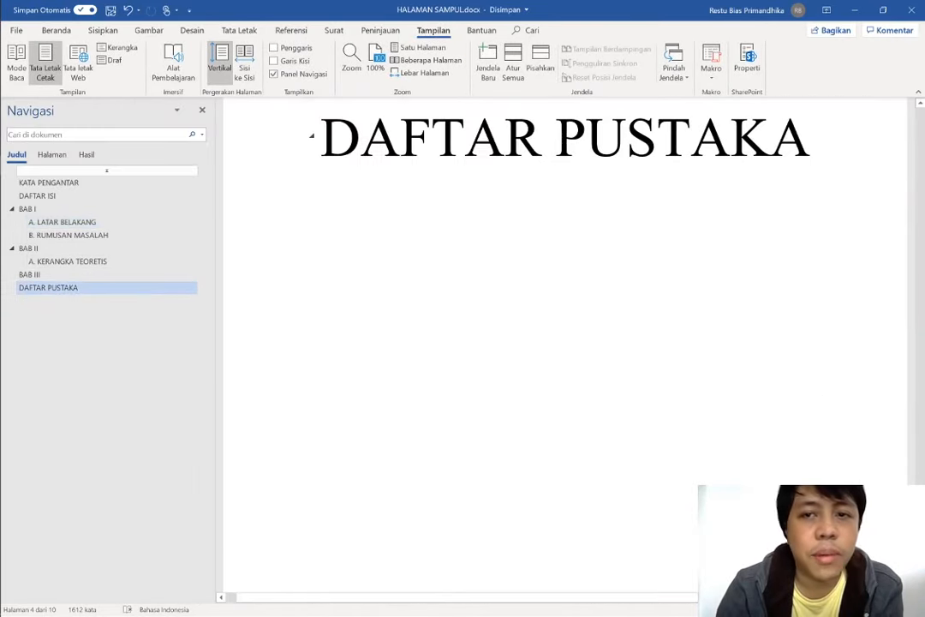
left_click(810, 137)
key("Return")
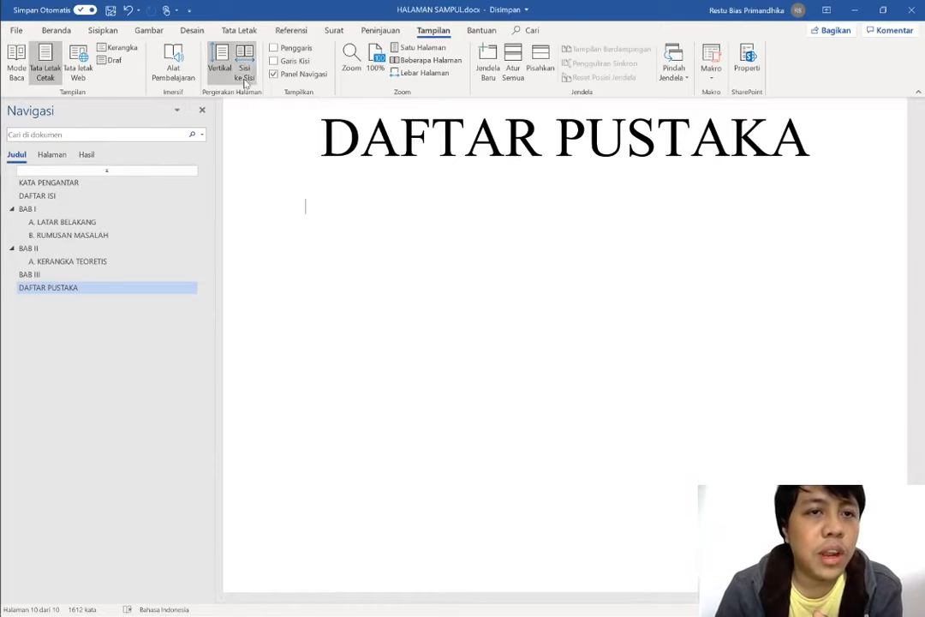
Insert the built-in Bibliografi below the DAFTAR PUSTAKA heading and delete the text of its own "Bibliografi" title.
left_click(291, 30)
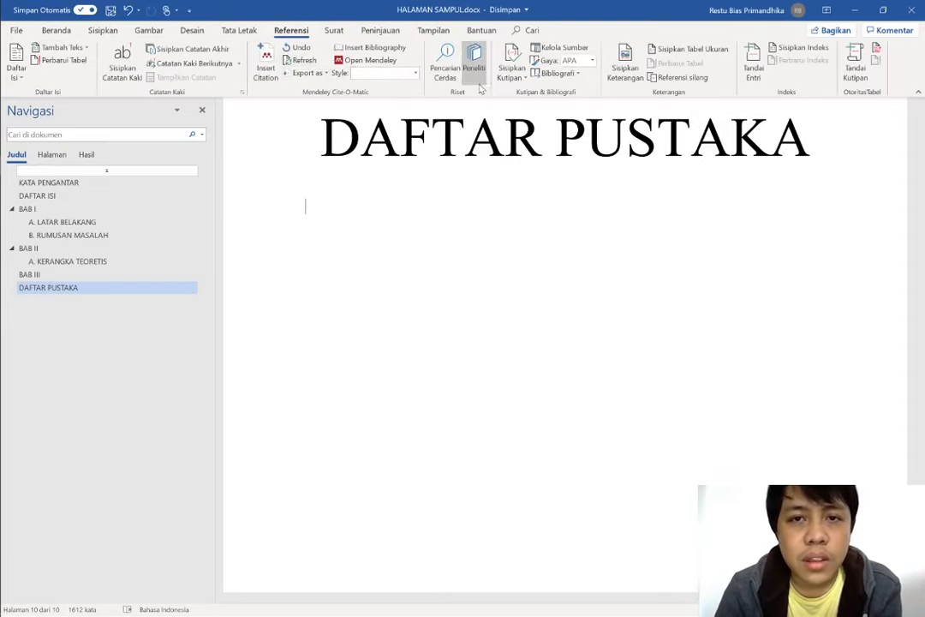
left_click(518, 75)
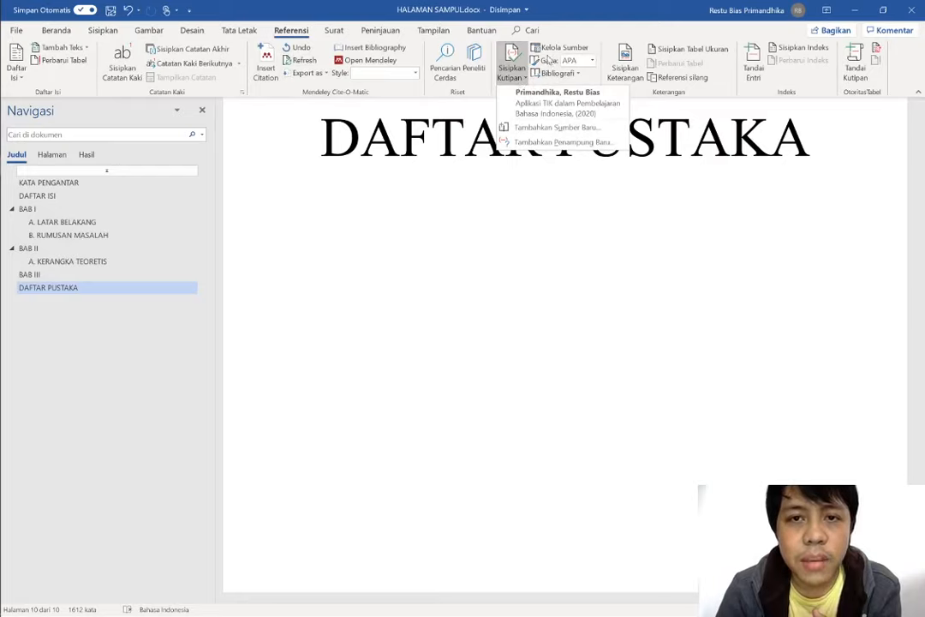
left_click(512, 69)
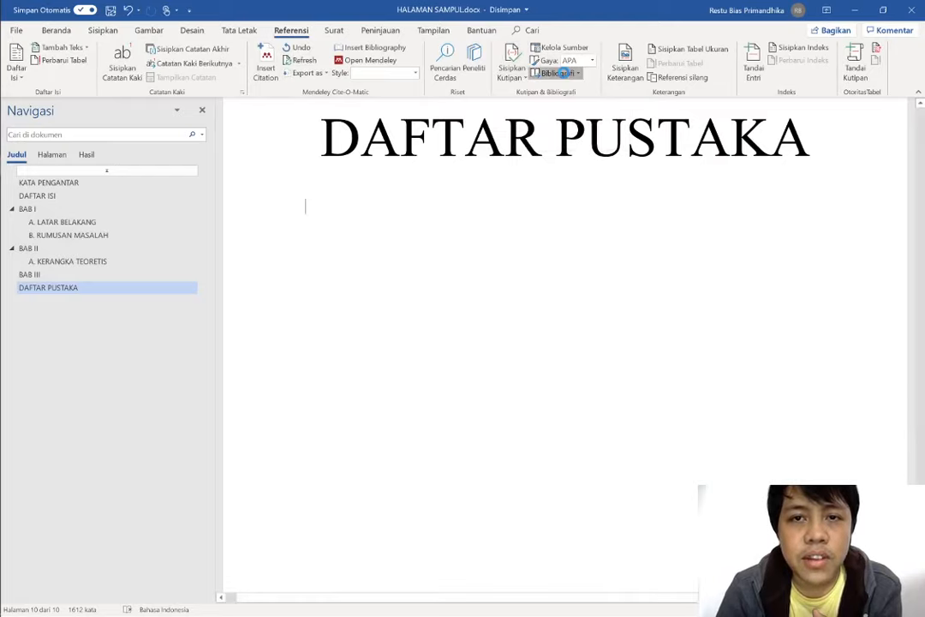
left_click(564, 74)
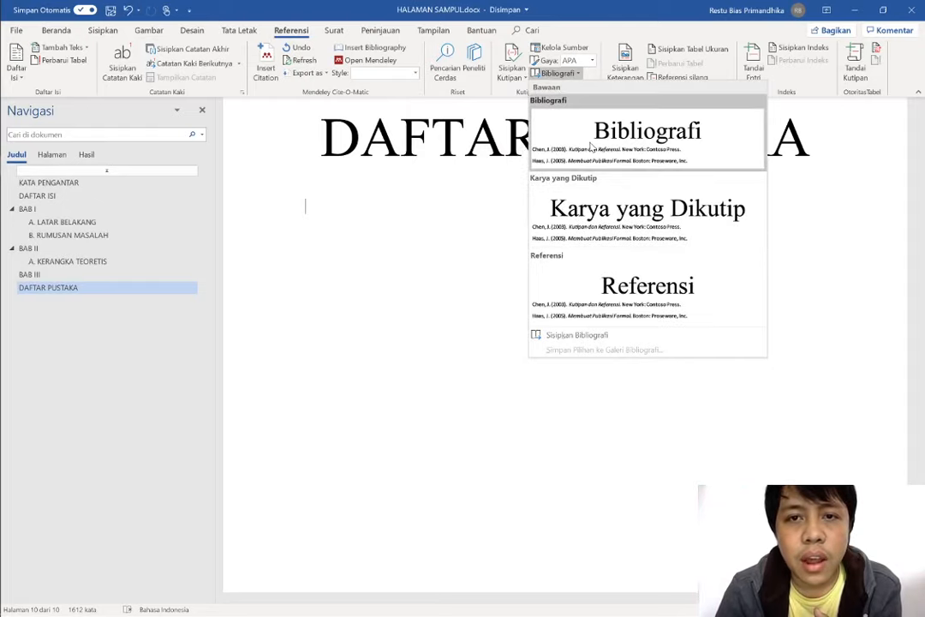
left_click(590, 148)
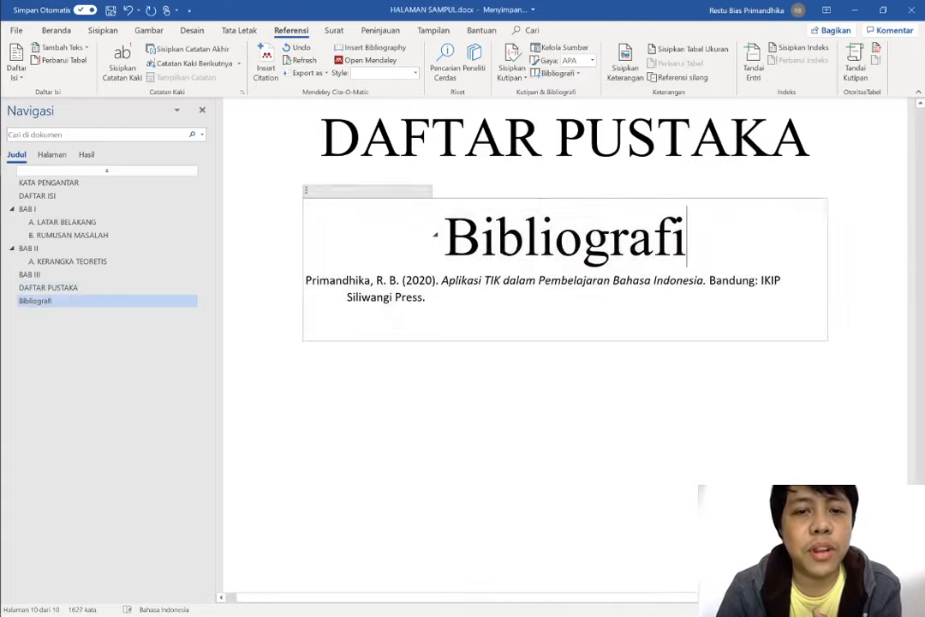
key("shift+Home")
key("BackSpace")
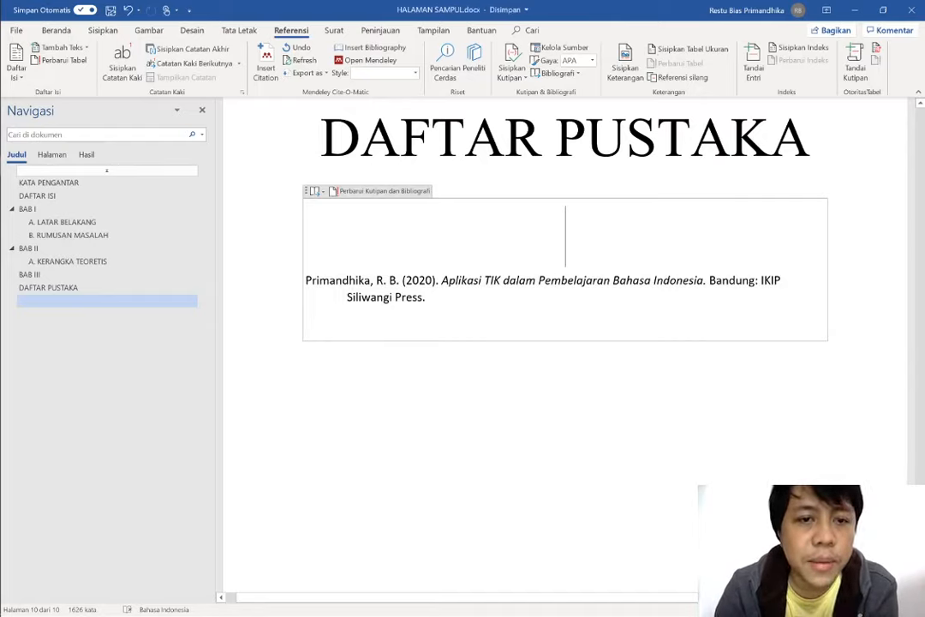
left_click_drag(427, 298, 306, 281)
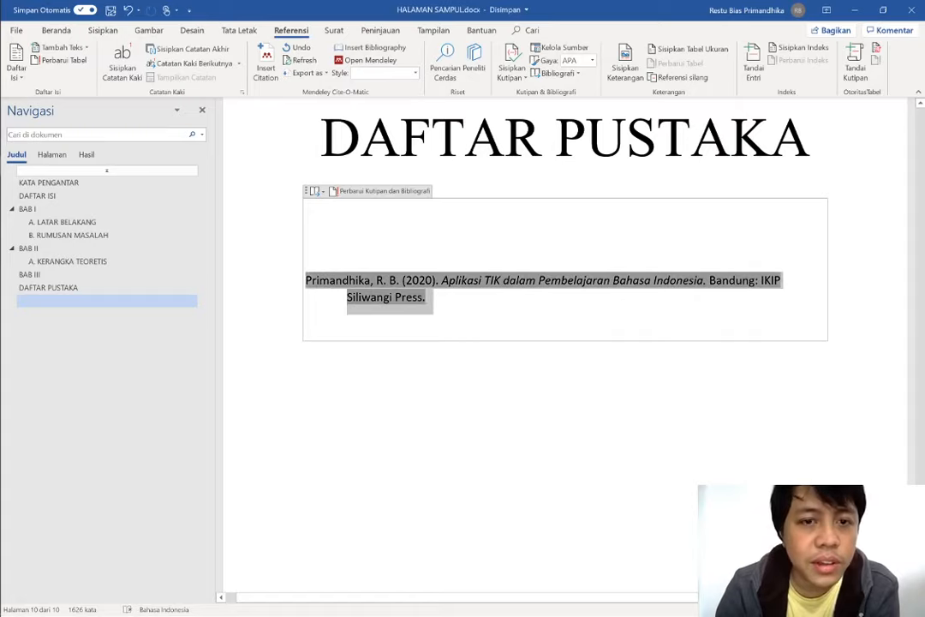
left_click(544, 389)
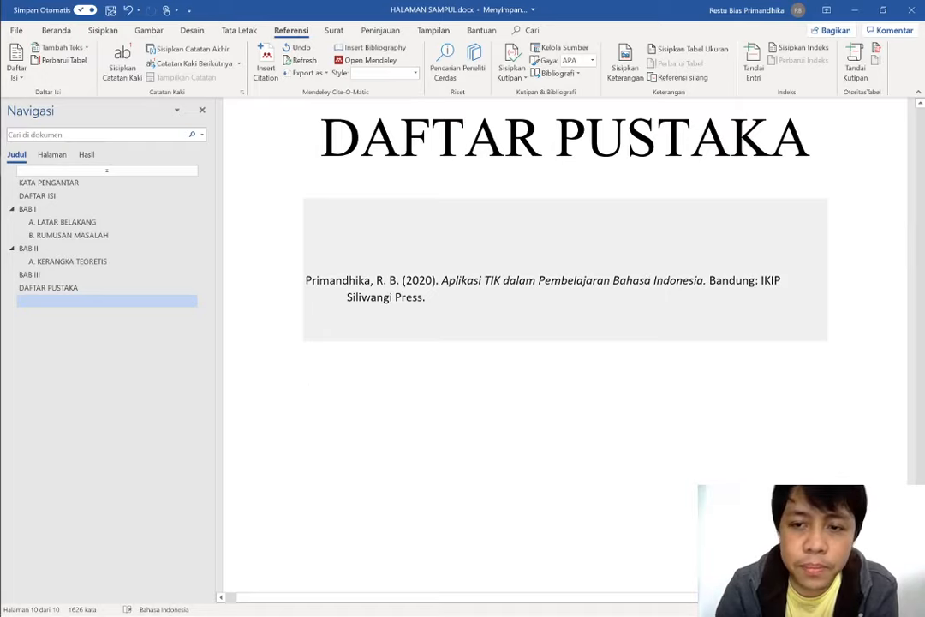
left_click(395, 319)
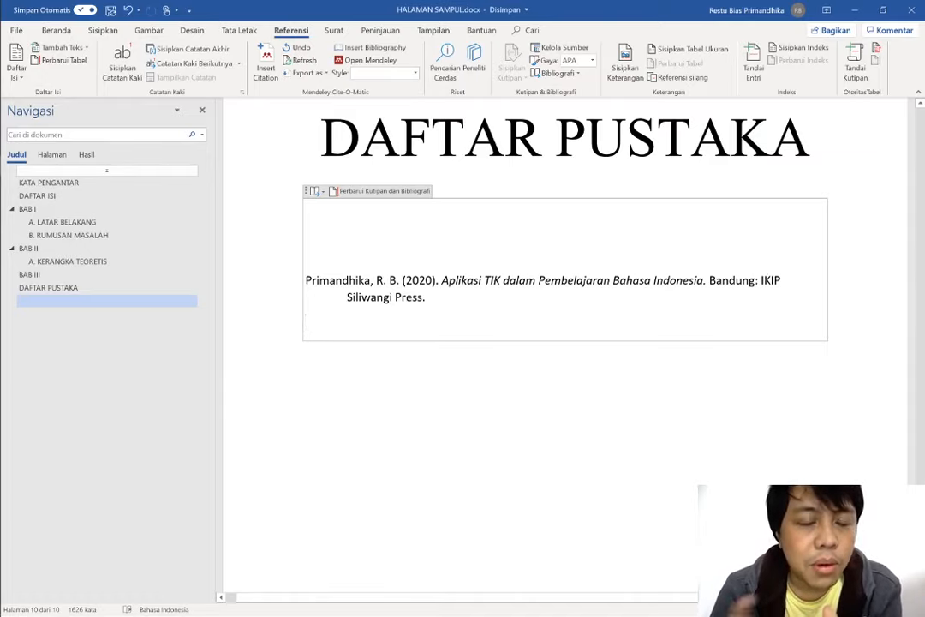
left_click_drag(306, 280, 705, 279)
Delete the generated bibliography, including its book entry, from below the DAFTAR PUSTAKA heading.
left_click(665, 254)
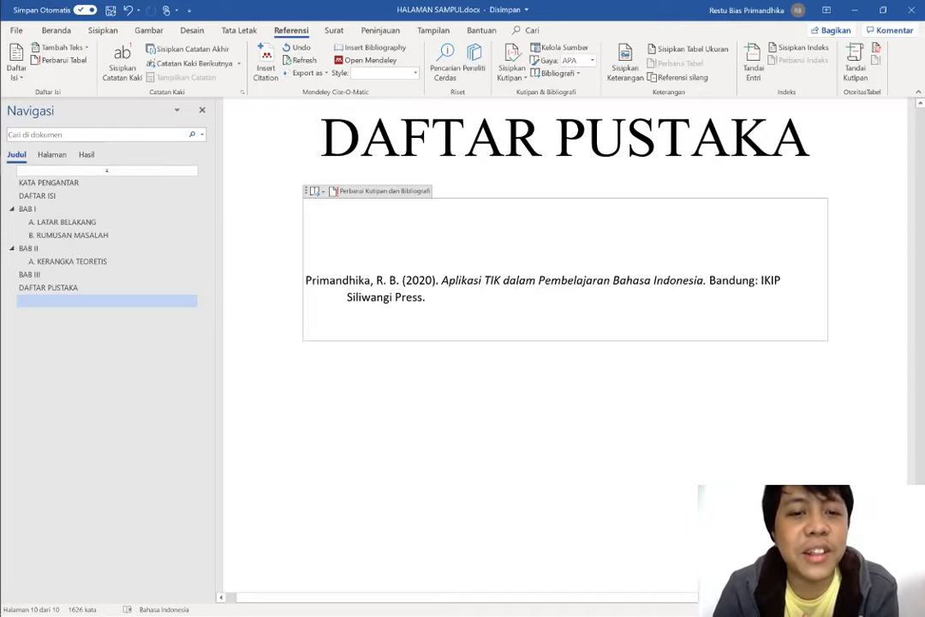
key("ctrl+shift+End")
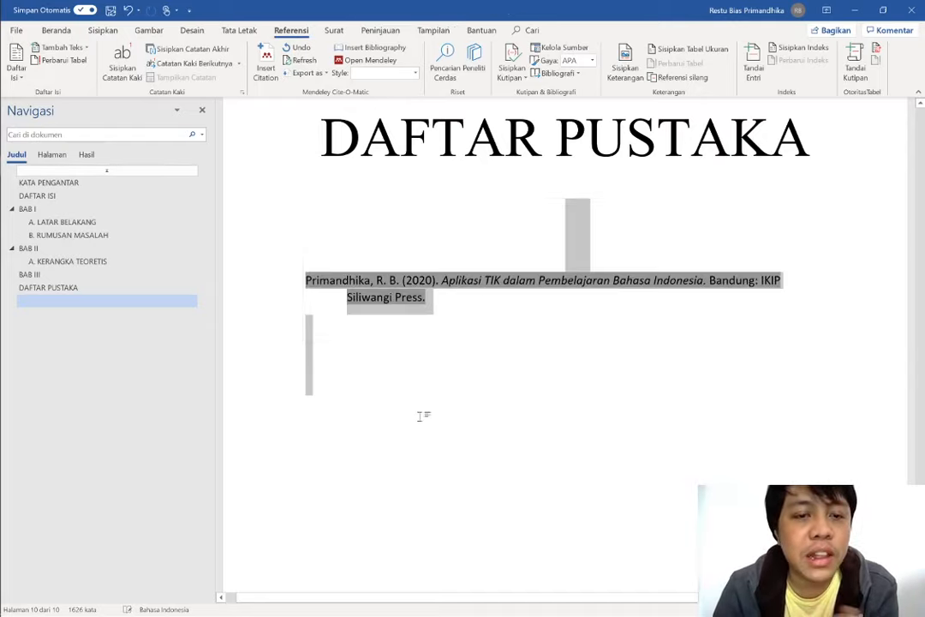
left_click(421, 416)
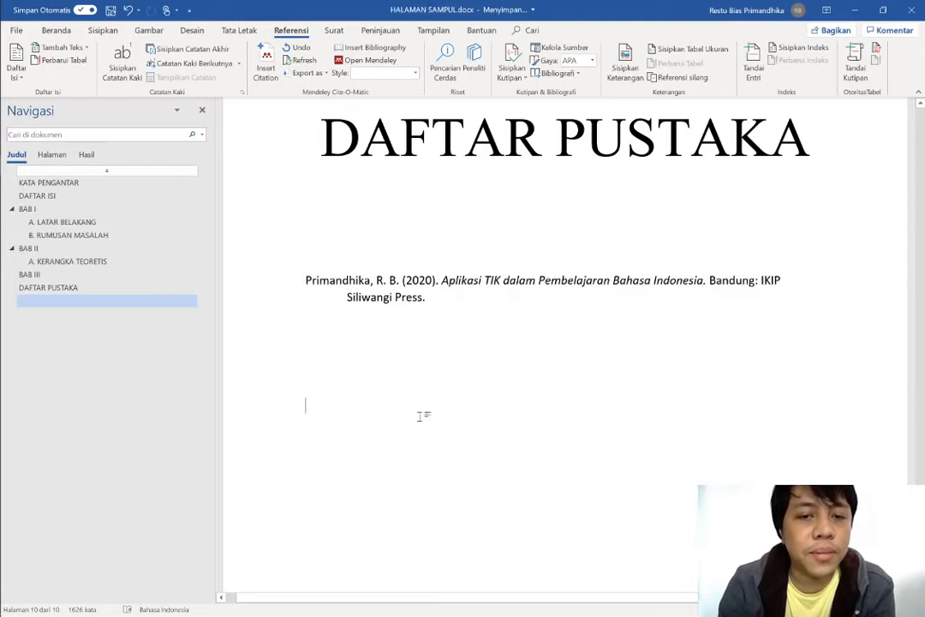
left_click_drag(433, 403, 308, 272)
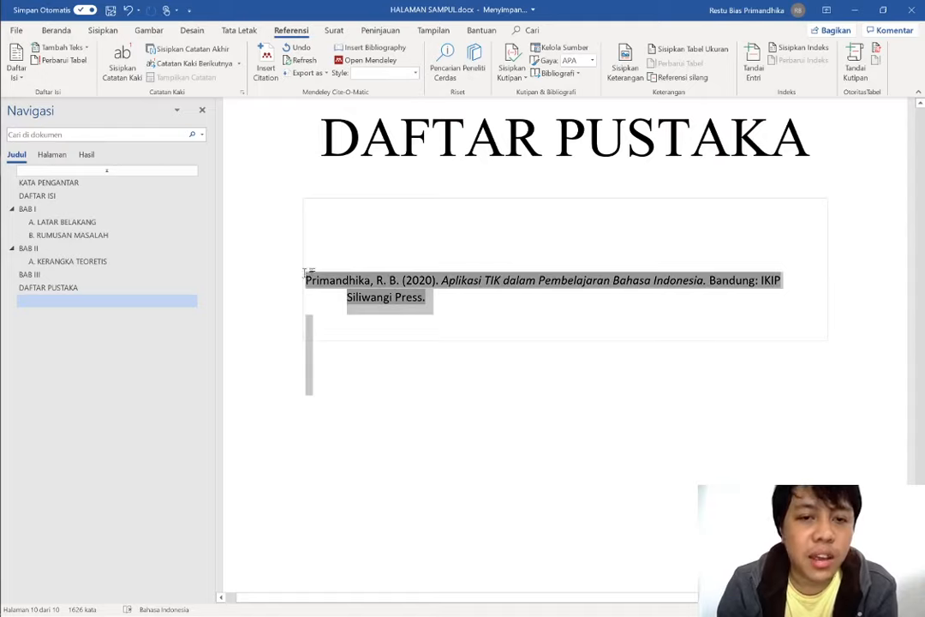
key("Delete")
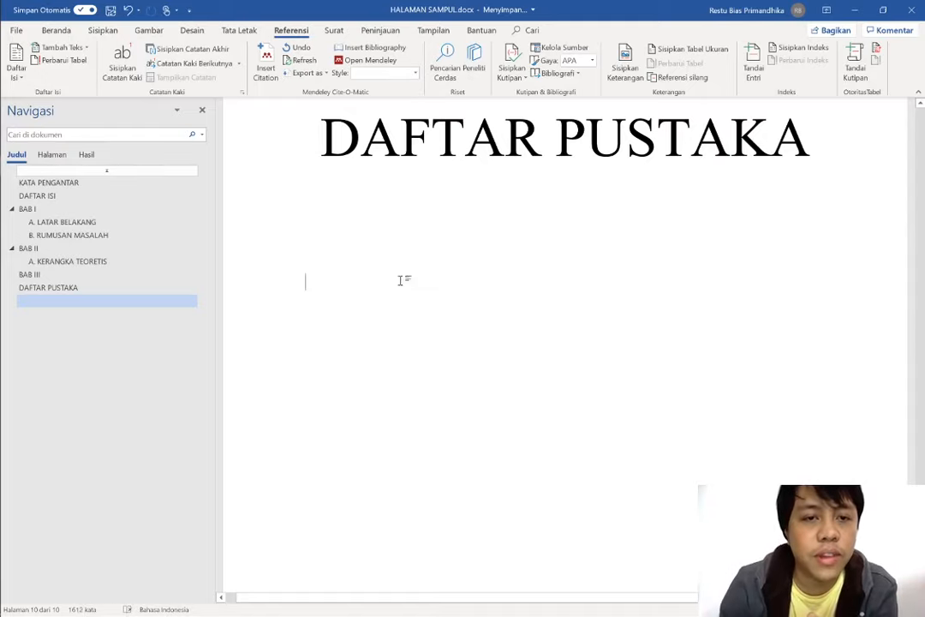
Go to the LATAR BELAKANG section and delete the citation at the end of its first paragraph, keeping the paragraph text.
left_click(109, 222)
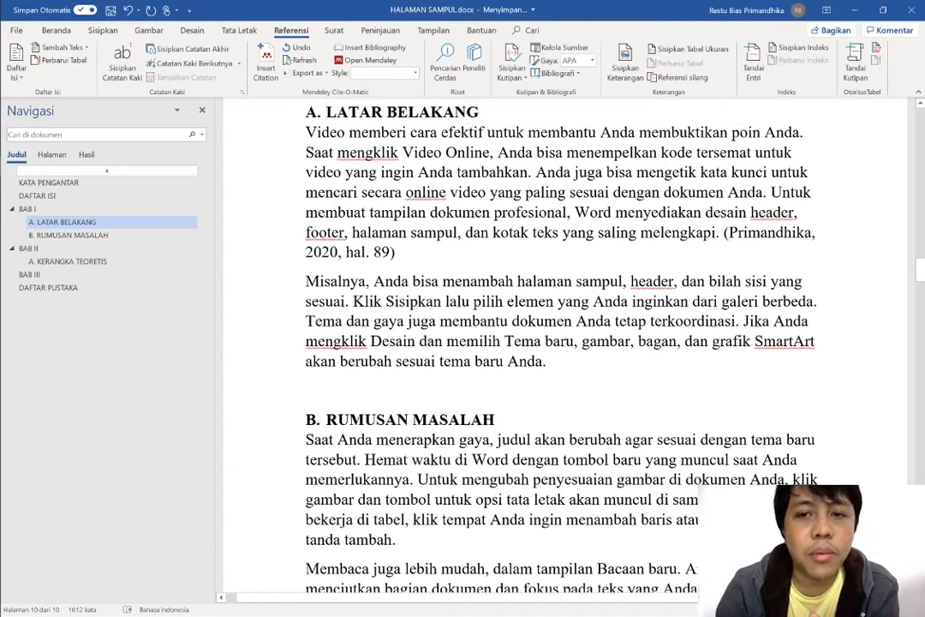
left_click(353, 253)
left_click(726, 234)
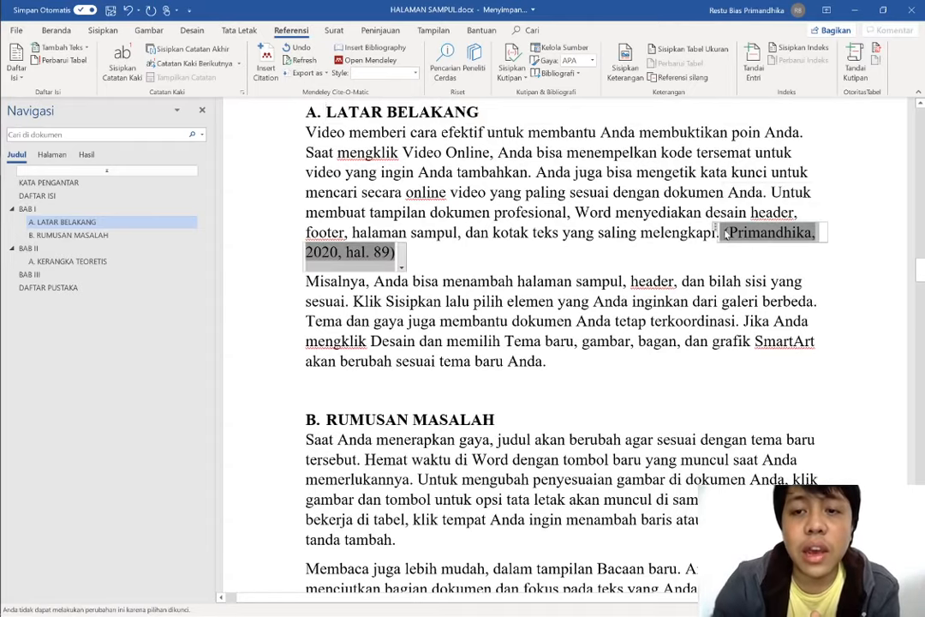
triple_click(726, 234)
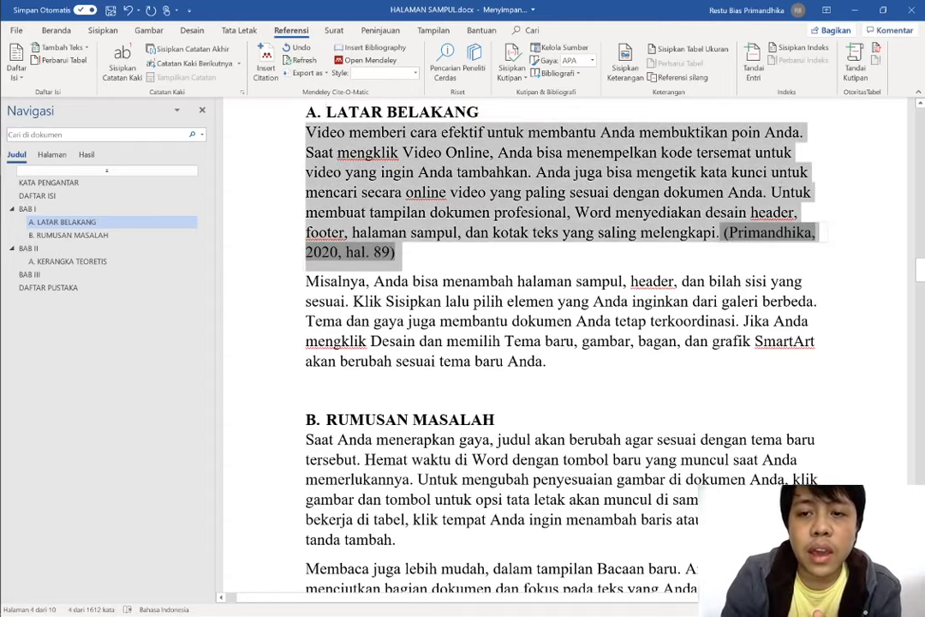
key("Delete")
key("ctrl+z")
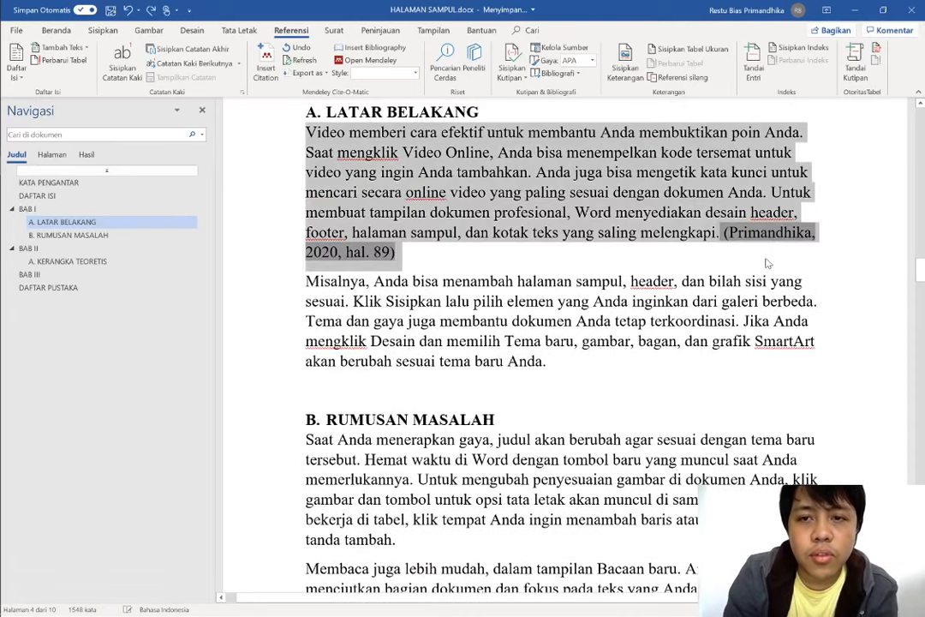
left_click(757, 260)
key("BackSpace")
key("BackSpace")
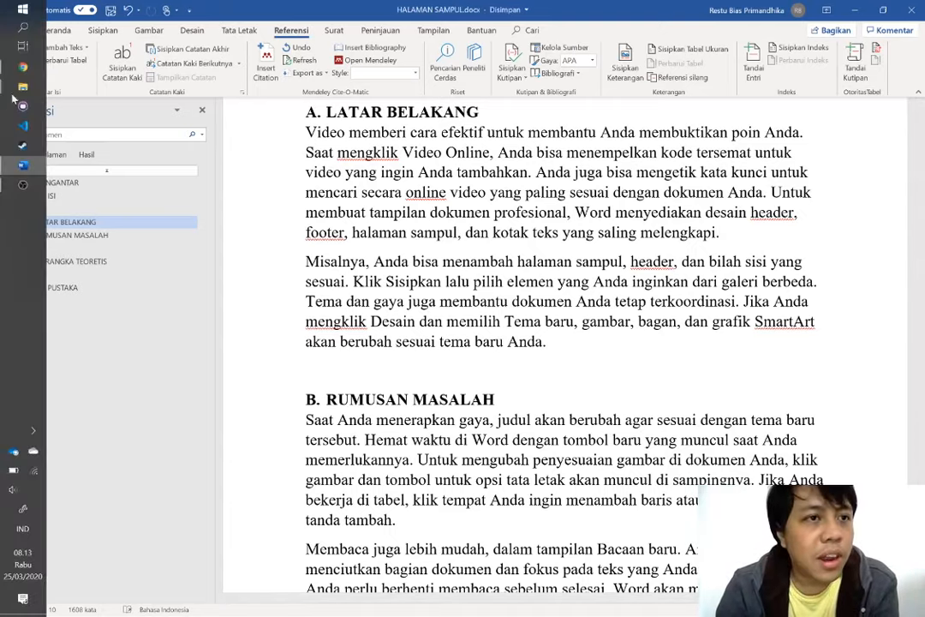
Switch to Chrome, search Google for "mendeley download" and open the Download Mendeley Desktop page.
left_click(24, 72)
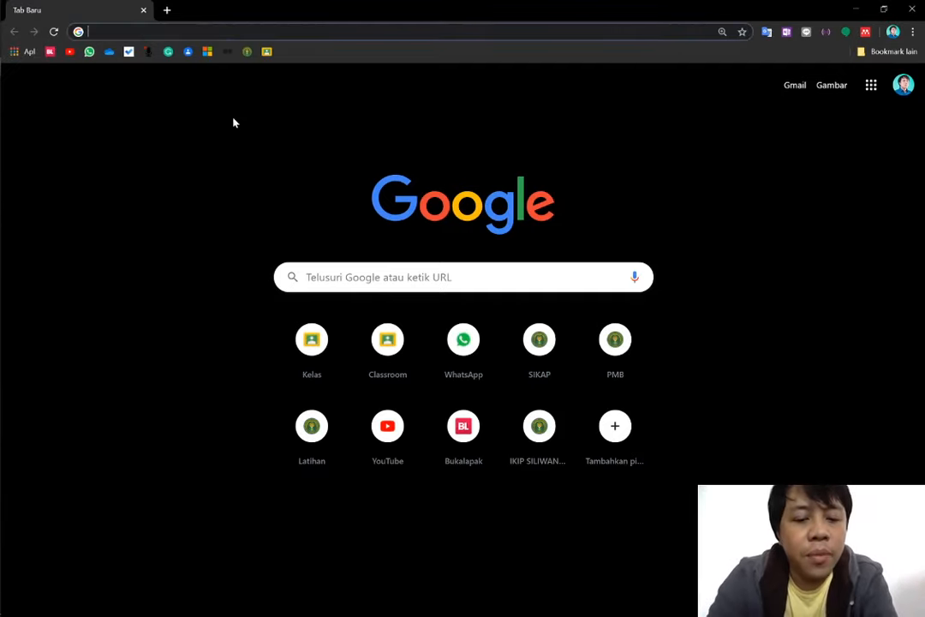
type("men")
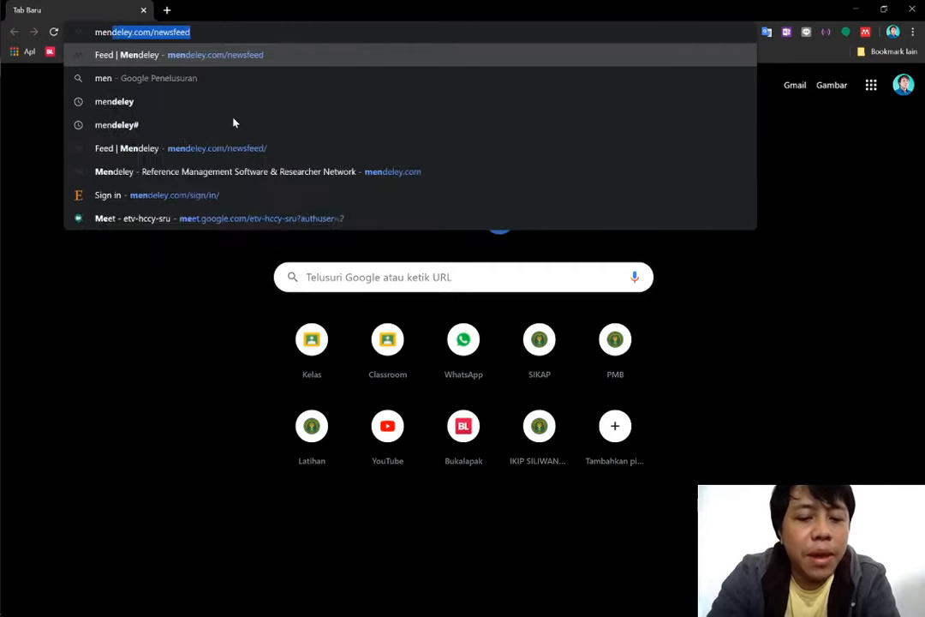
type("deley download")
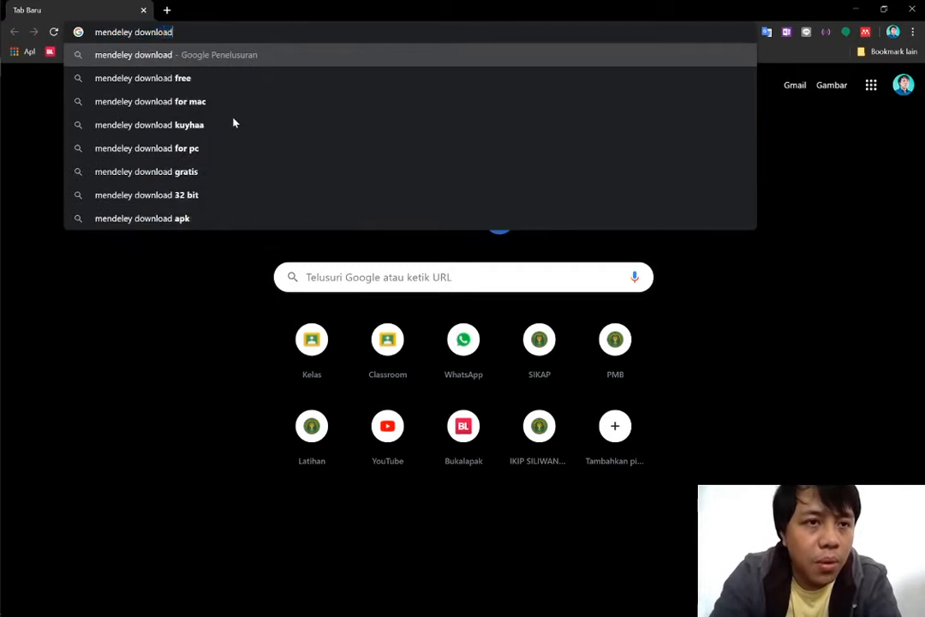
key("Return")
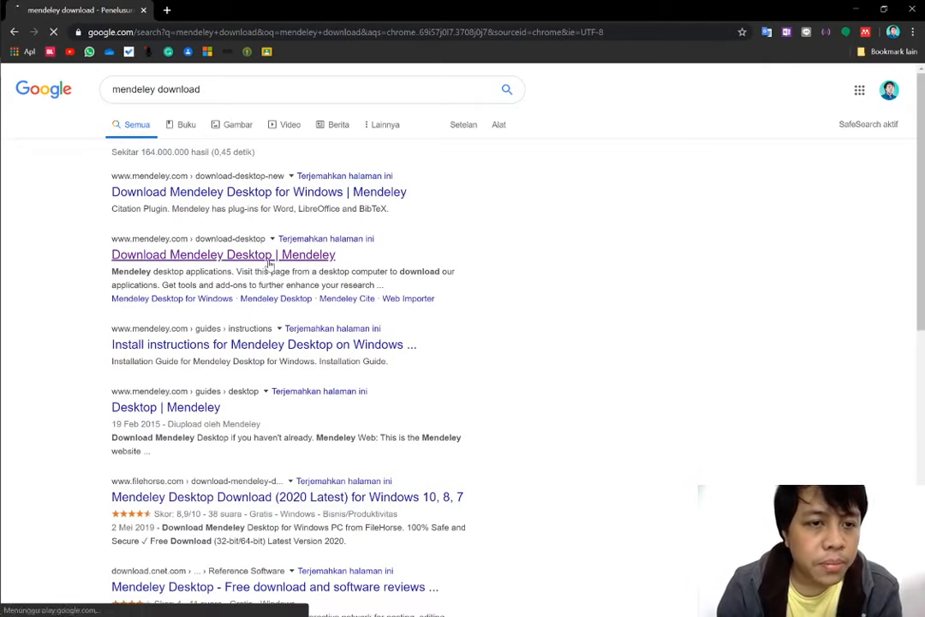
left_click(270, 262)
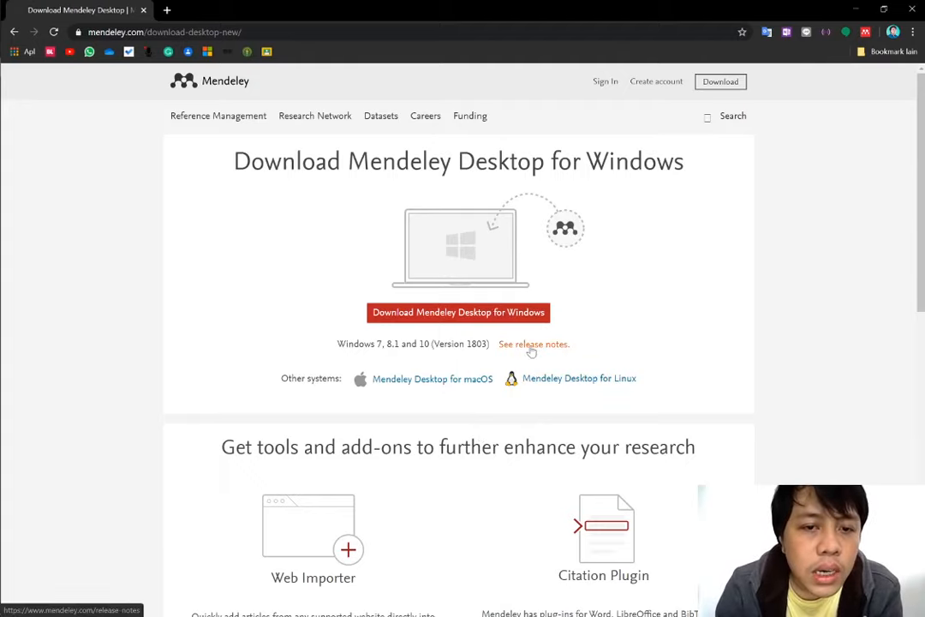
Start the Mendeley Desktop for Windows download, cancel it and dismiss the download bar.
left_click(448, 317)
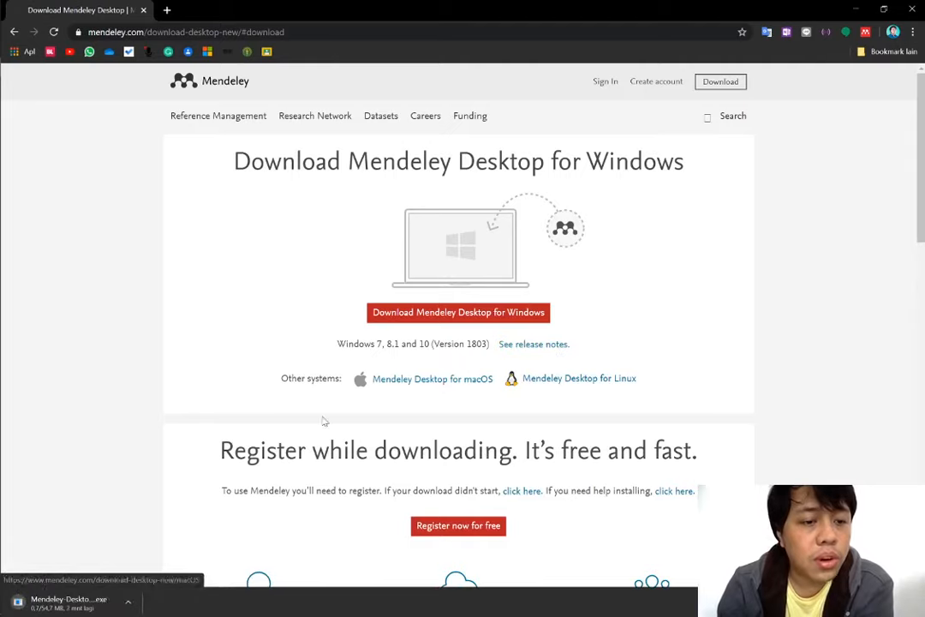
left_click(128, 603)
left_click(133, 582)
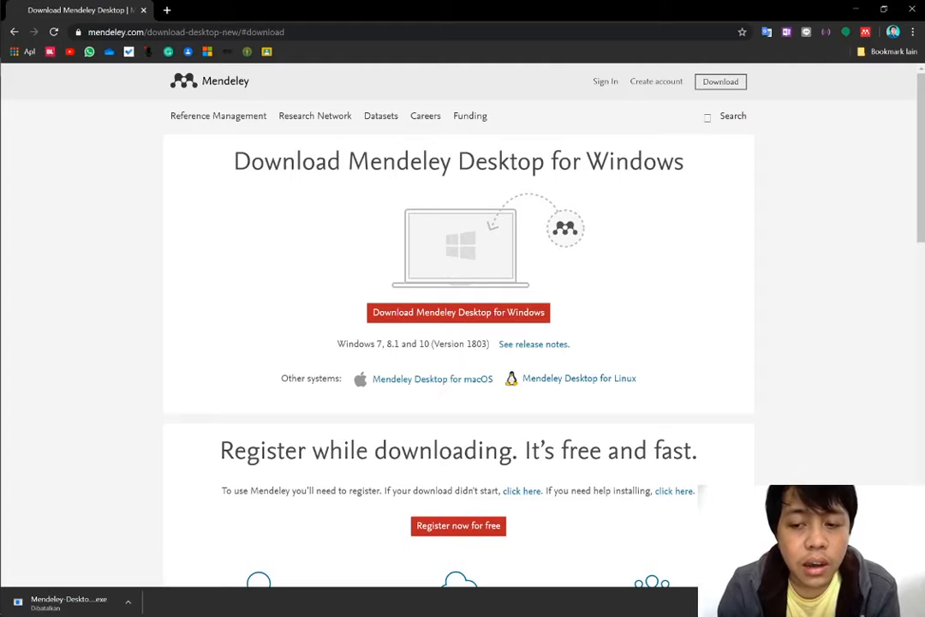
left_click(912, 602)
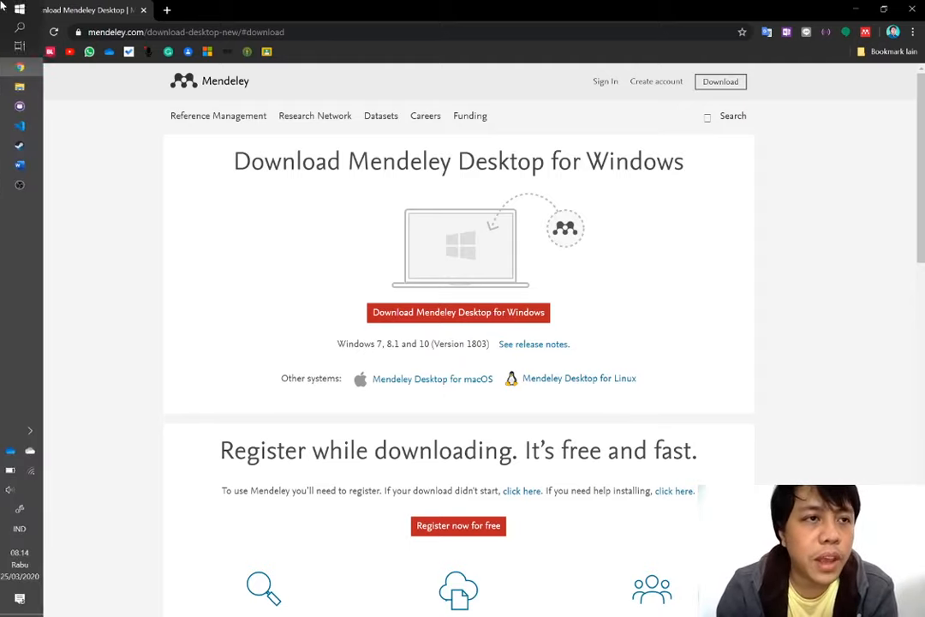
Find the installed Mendeley Desktop through the Windows search and launch it.
left_click(13, 9)
type("mende")
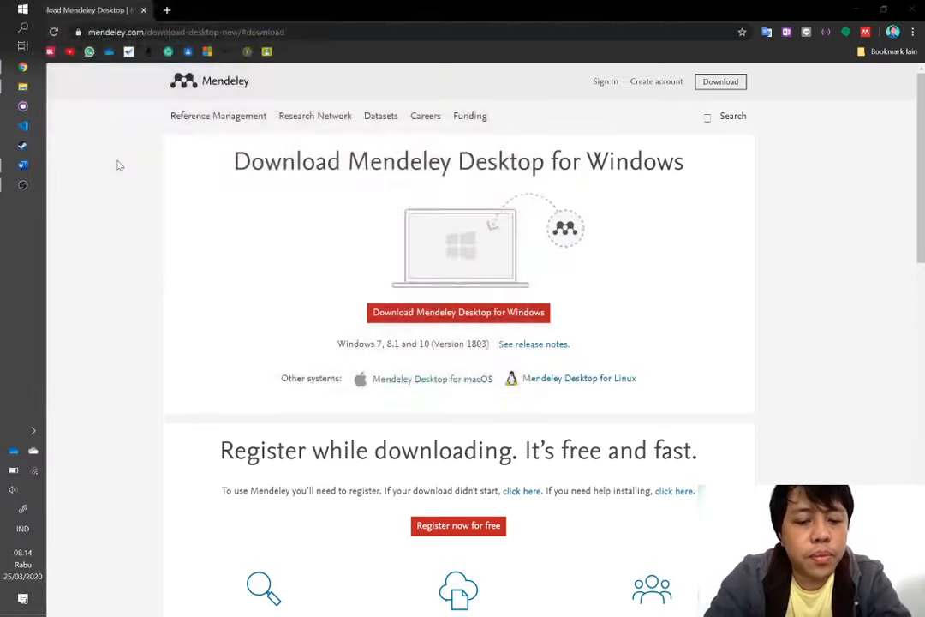
left_click(181, 74)
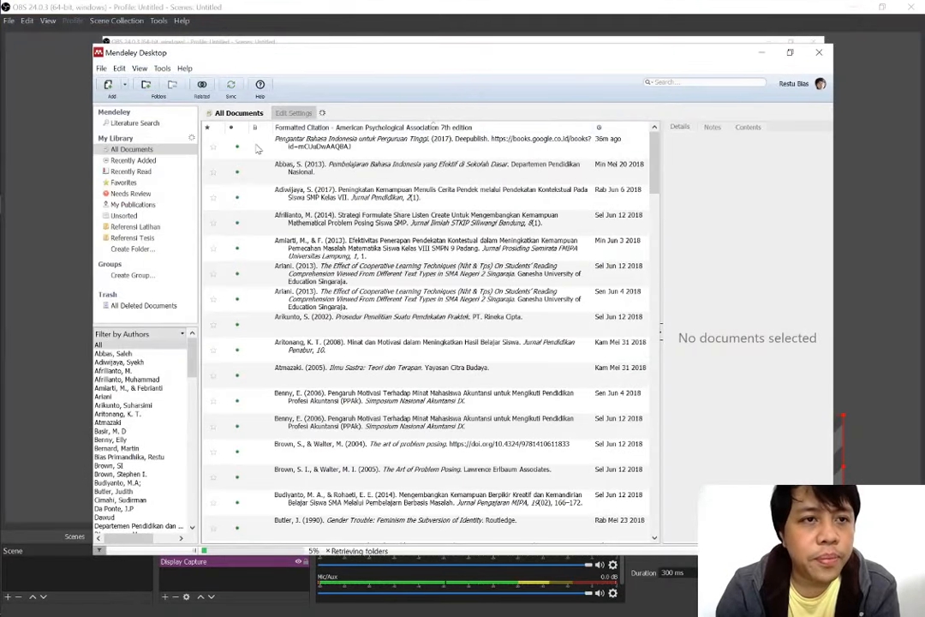
Sign out of the current Mendeley Desktop account and minimize the windows behind its welcome dialog.
left_click(163, 69)
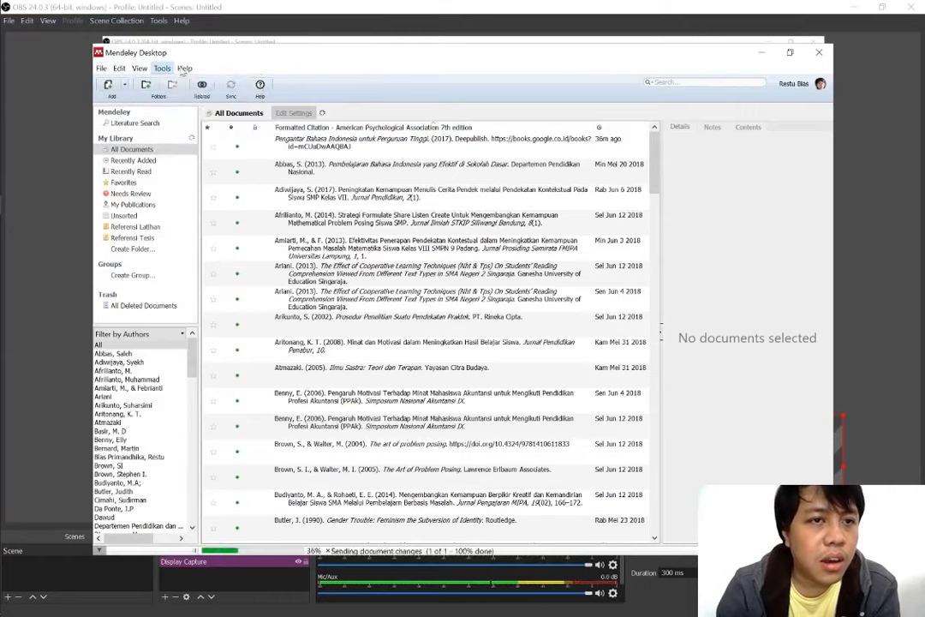
mouse_move(130, 73)
mouse_move(101, 68)
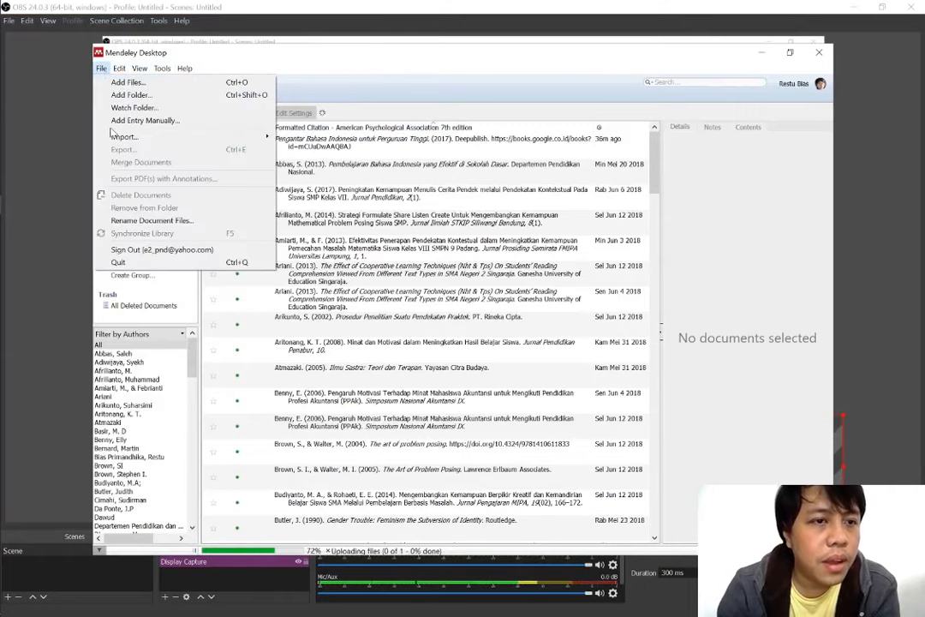
left_click(158, 252)
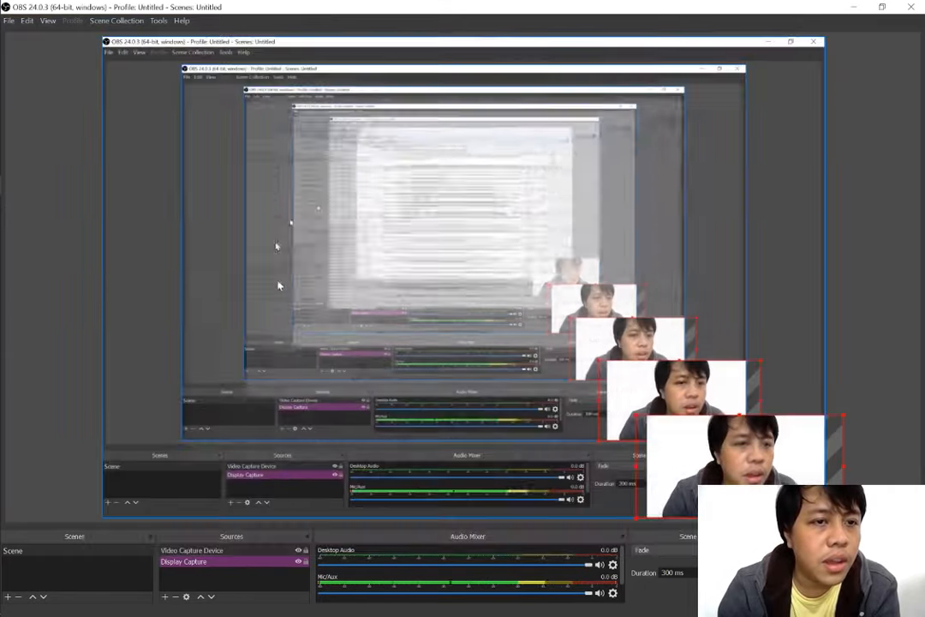
left_click(856, 7)
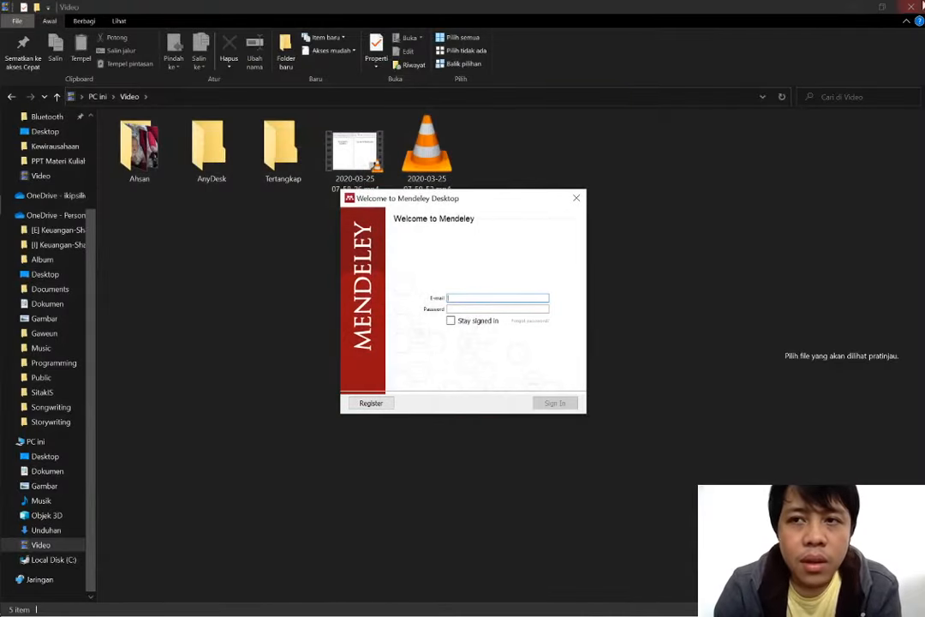
left_click(852, 11)
left_click(852, 11)
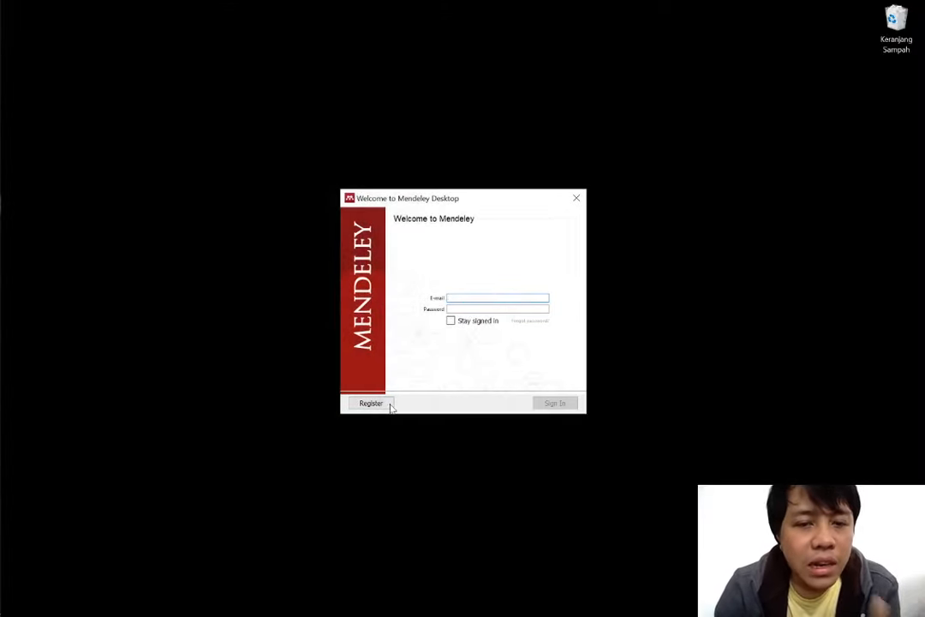
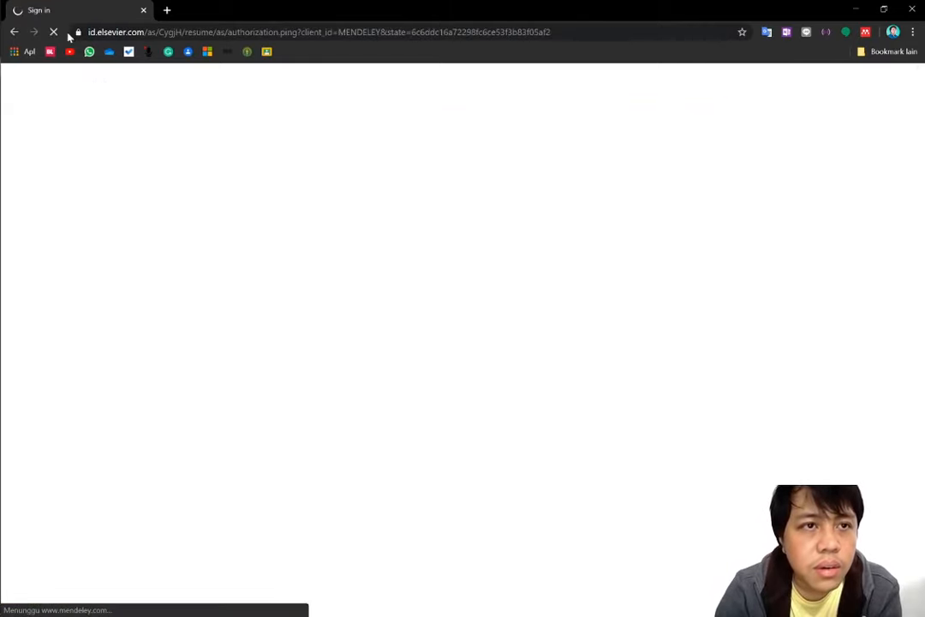
Leave the Elsevier sign-in page in the browser and search Google for "sign up elsevier".
left_click(16, 33)
left_click(155, 33)
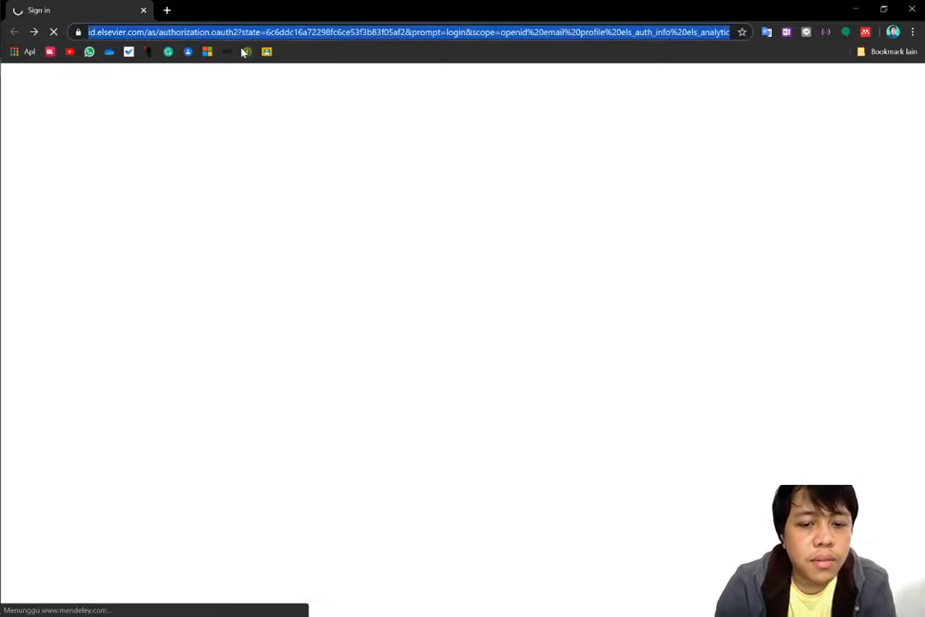
type("sign up elsevier")
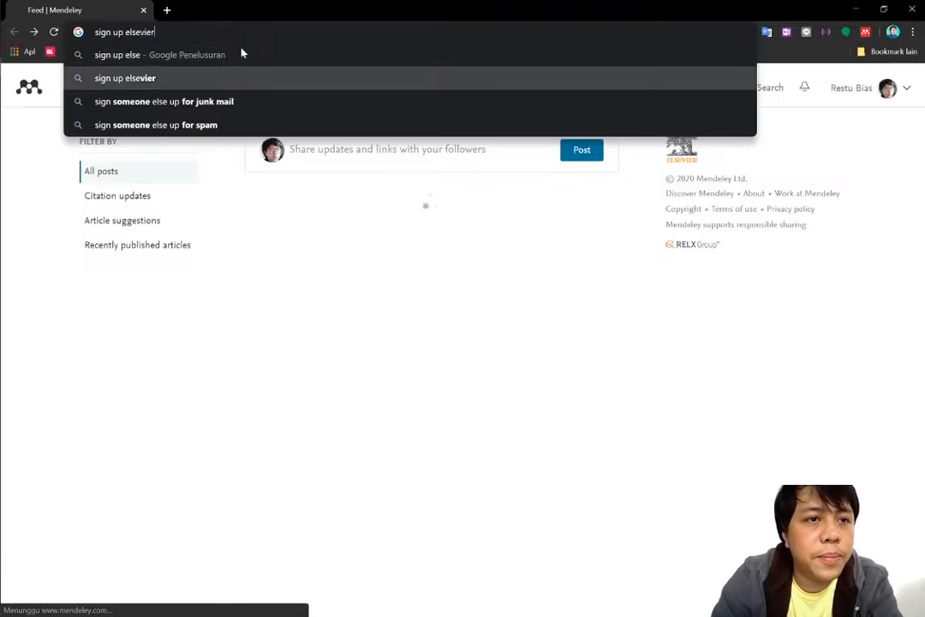
key("Return")
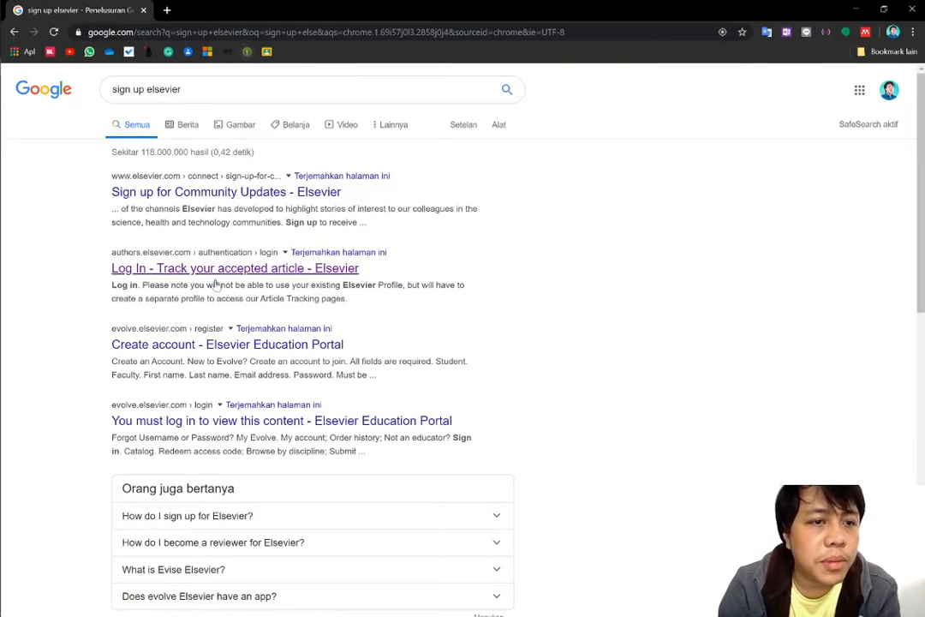
Open the Elsevier Education Portal "Create account" result and the "Log In - Track your accepted article" result in new tabs.
right_click(196, 340)
left_click(218, 349)
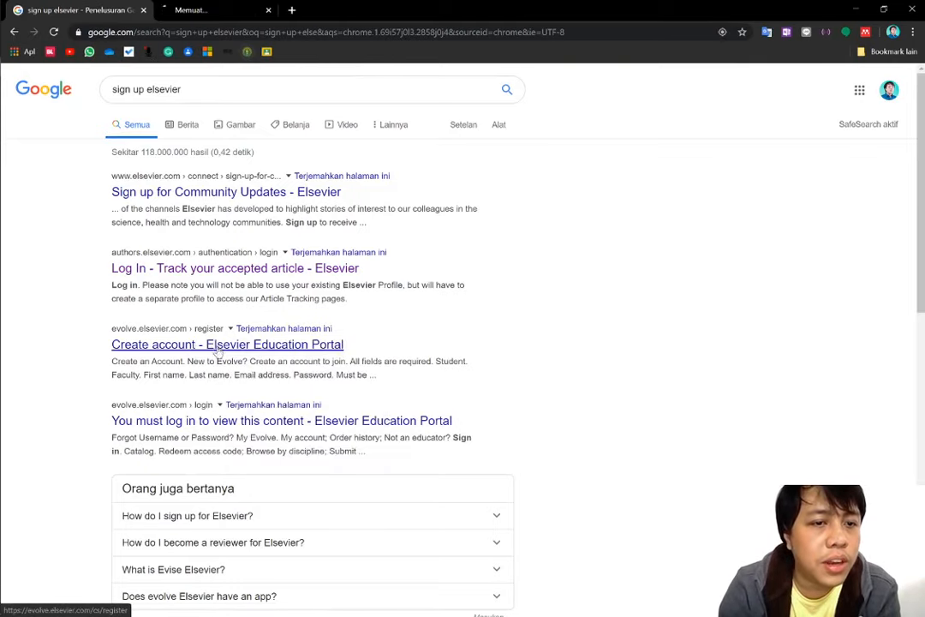
right_click(185, 198)
right_click(160, 281)
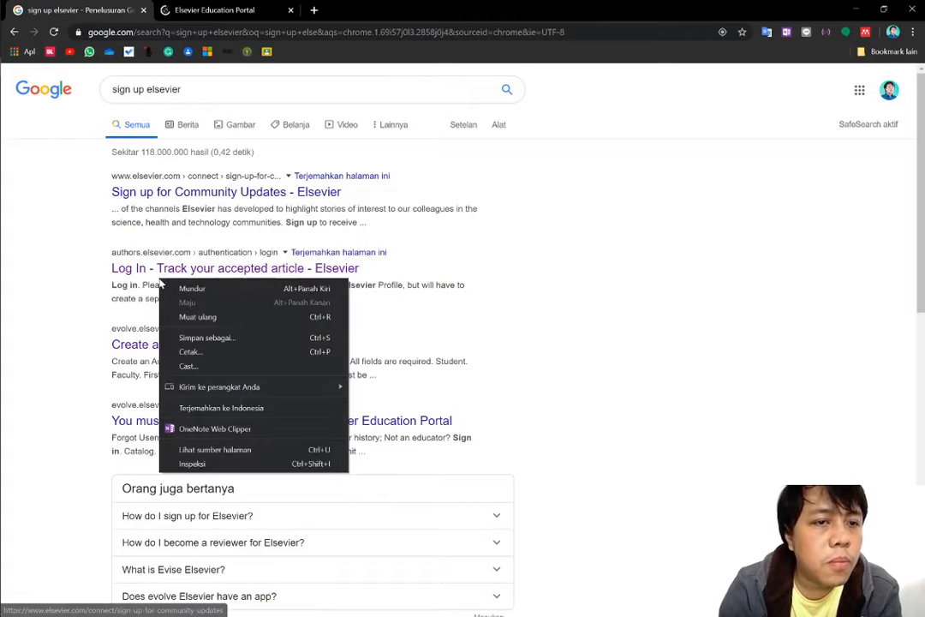
left_click(160, 281)
right_click(187, 272)
left_click(214, 285)
Review the Elsevier account creation form and the article tracking login page, closing both tabs.
left_click(189, 5)
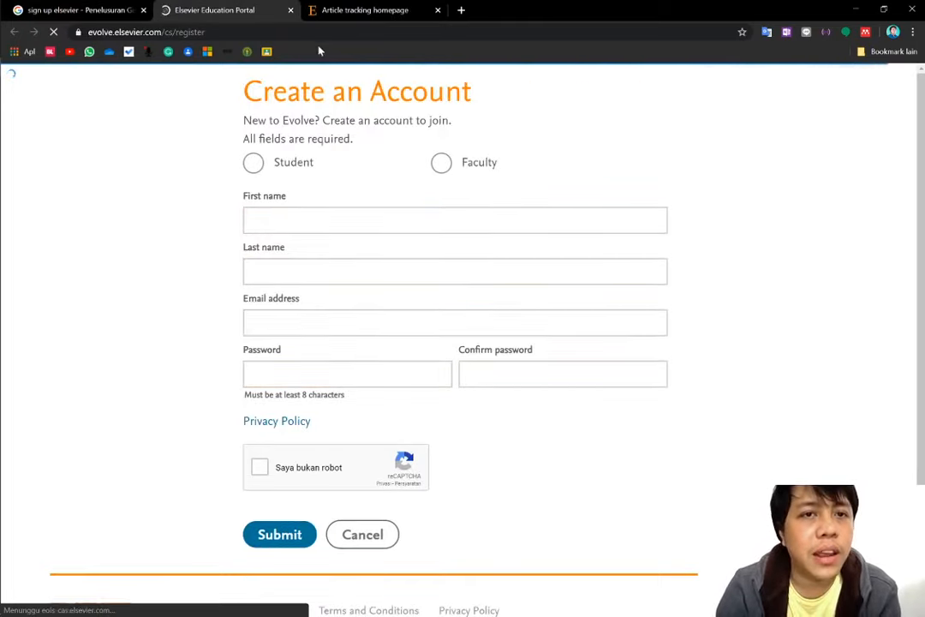
left_click(429, 10)
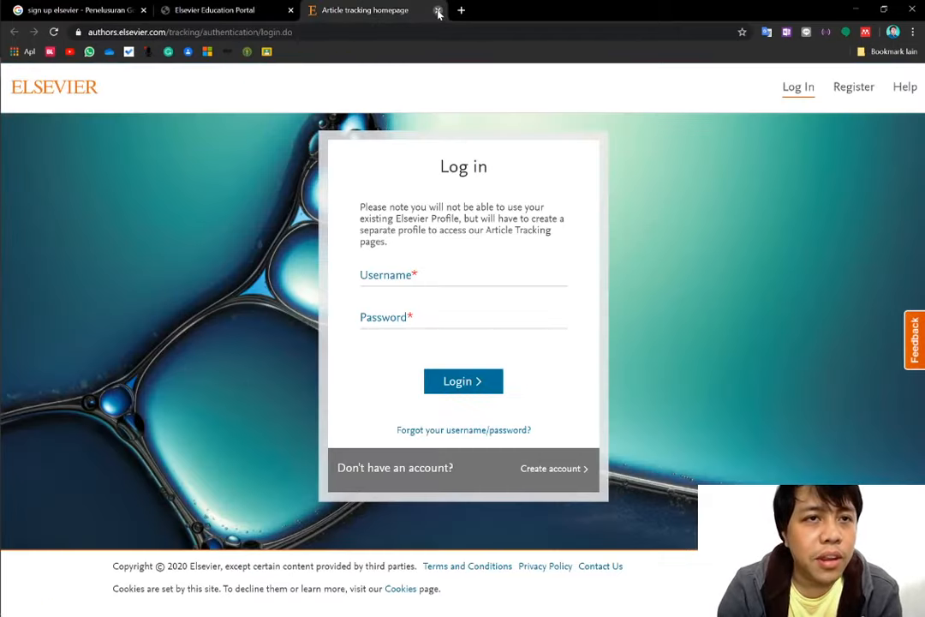
left_click(437, 11)
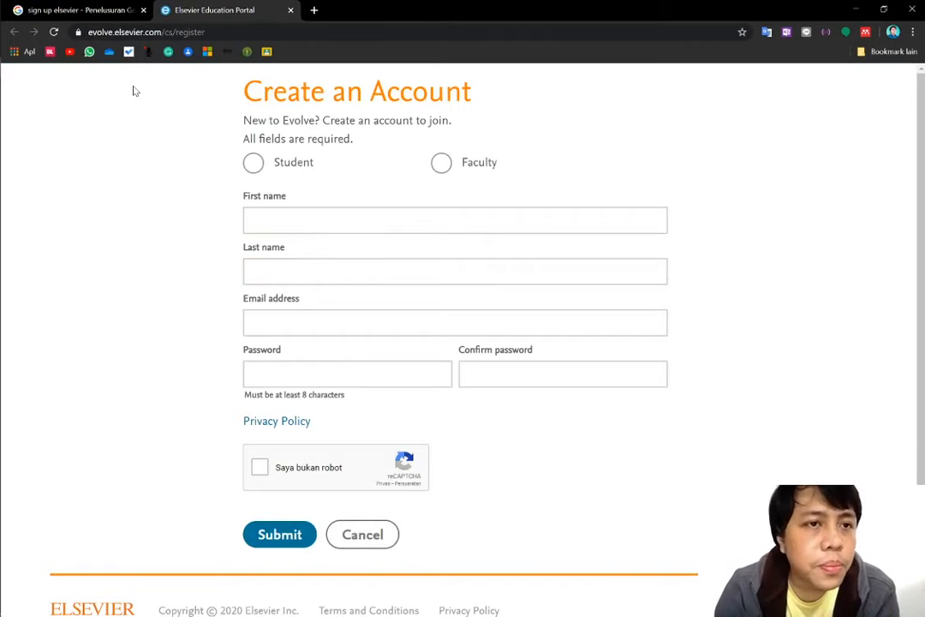
left_click(290, 10)
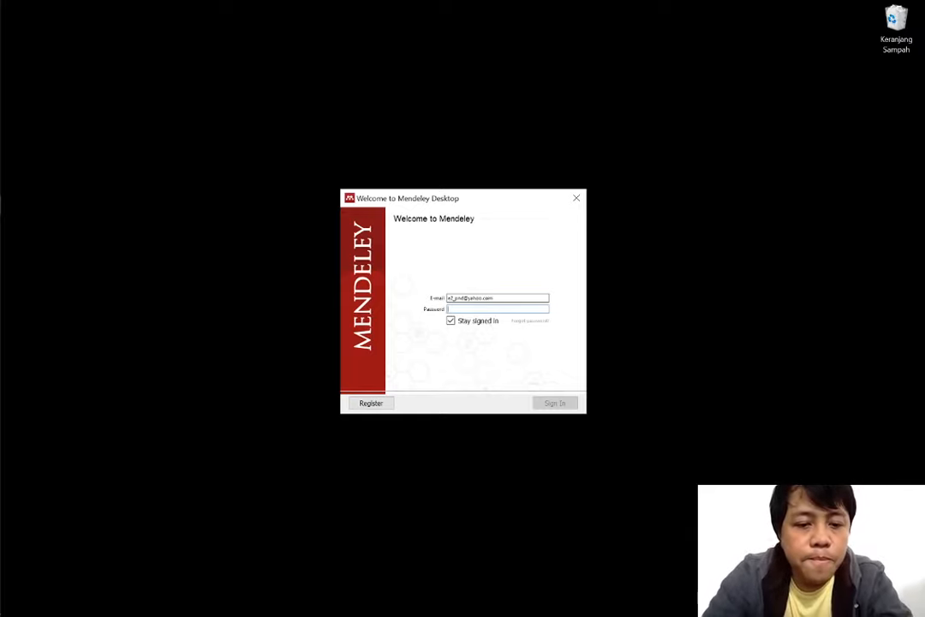
Enter the account password and sign in to Mendeley Desktop.
type("••••••")
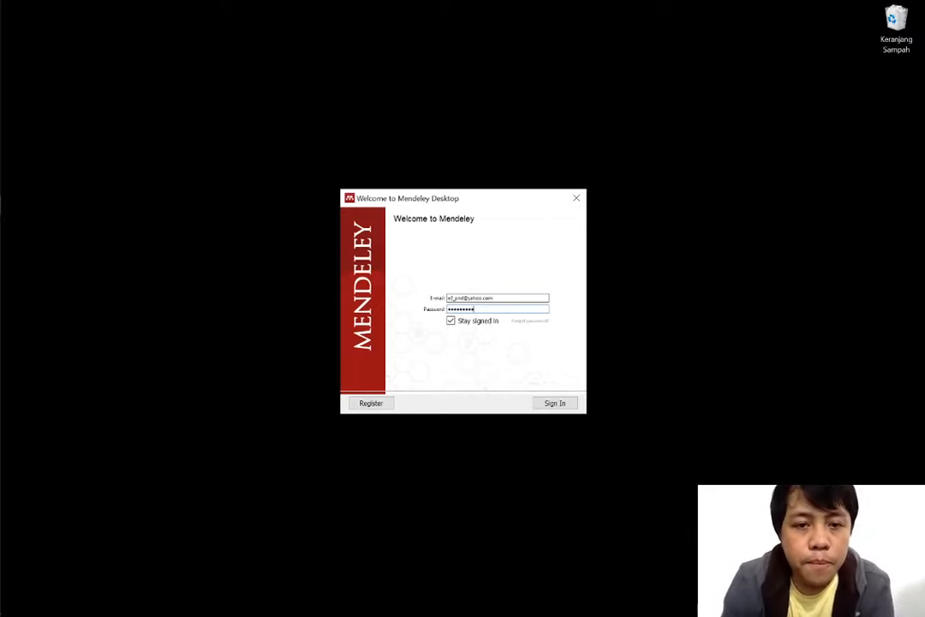
left_click(557, 402)
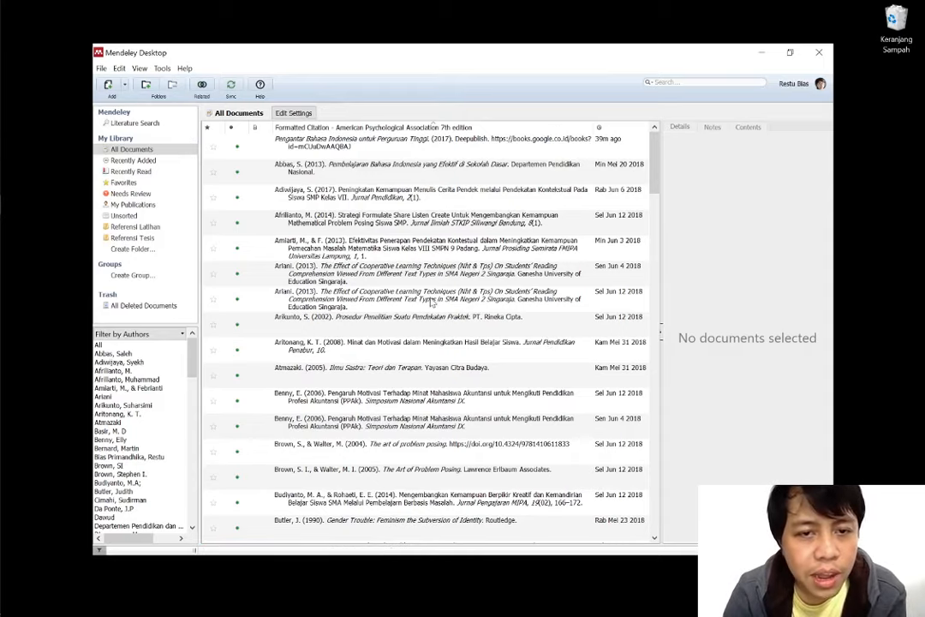
Examine several reference entries in All Documents and their details, and check the tool commands for the MS Word plugin.
left_click(433, 300)
left_click(431, 366)
scroll(432, 385, "down", 7)
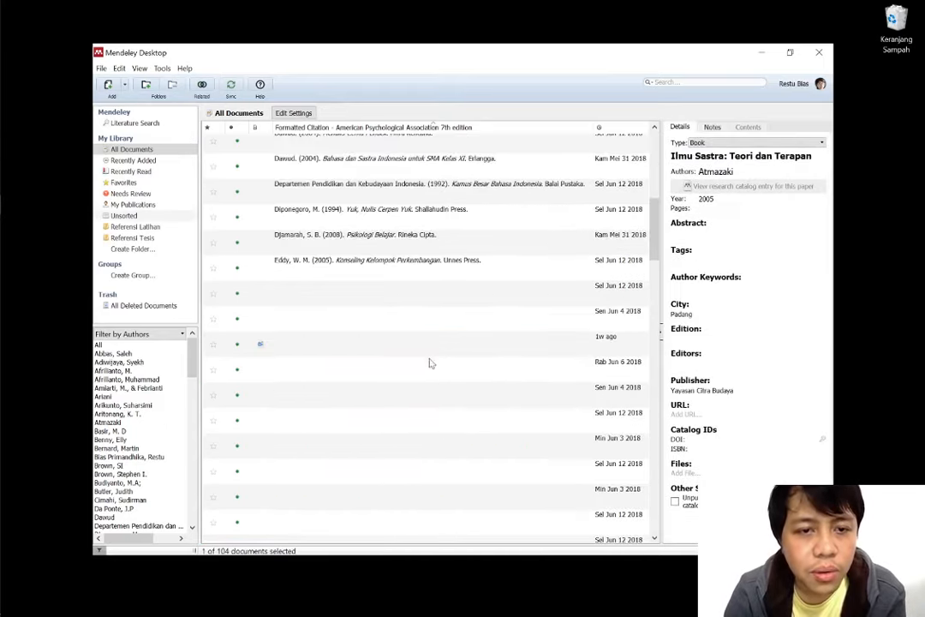
left_click(435, 342)
left_click(454, 287)
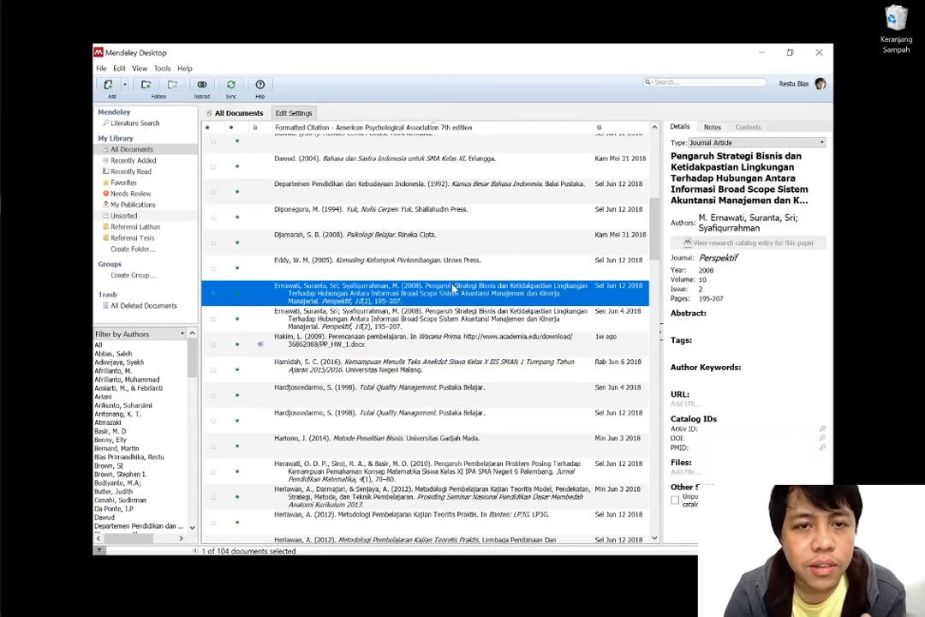
scroll(454, 291, "up", 8)
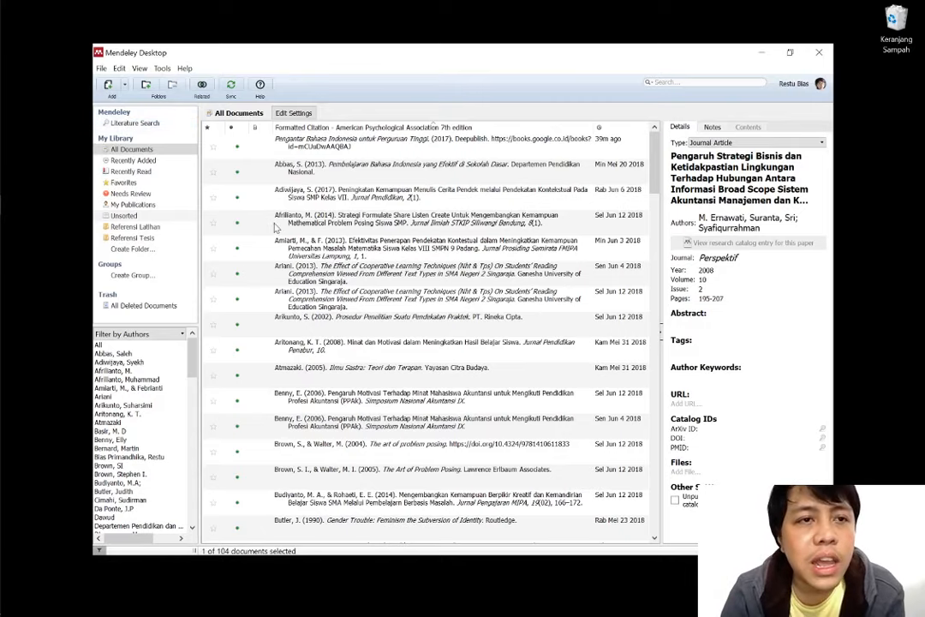
left_click(184, 68)
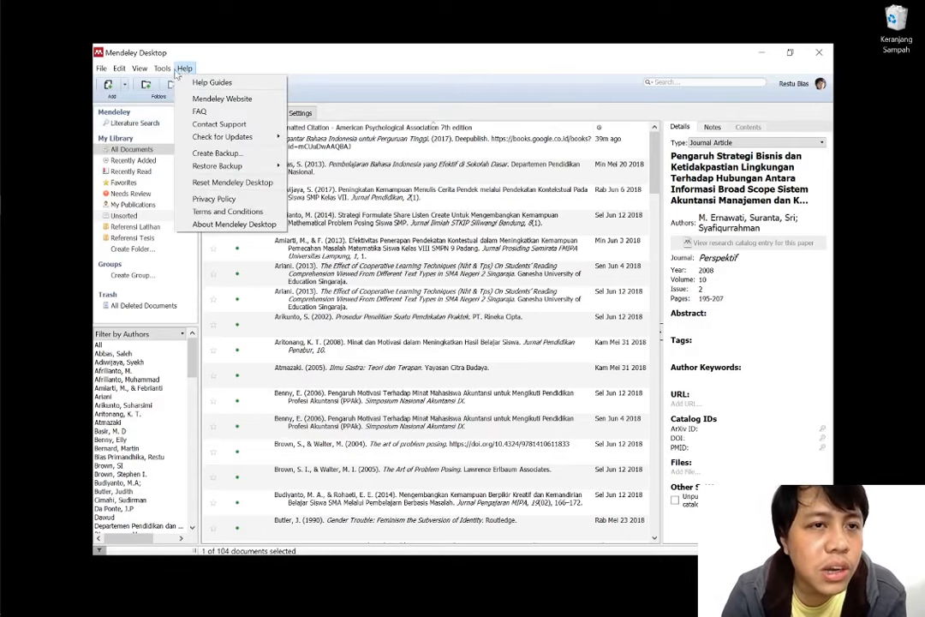
mouse_move(164, 73)
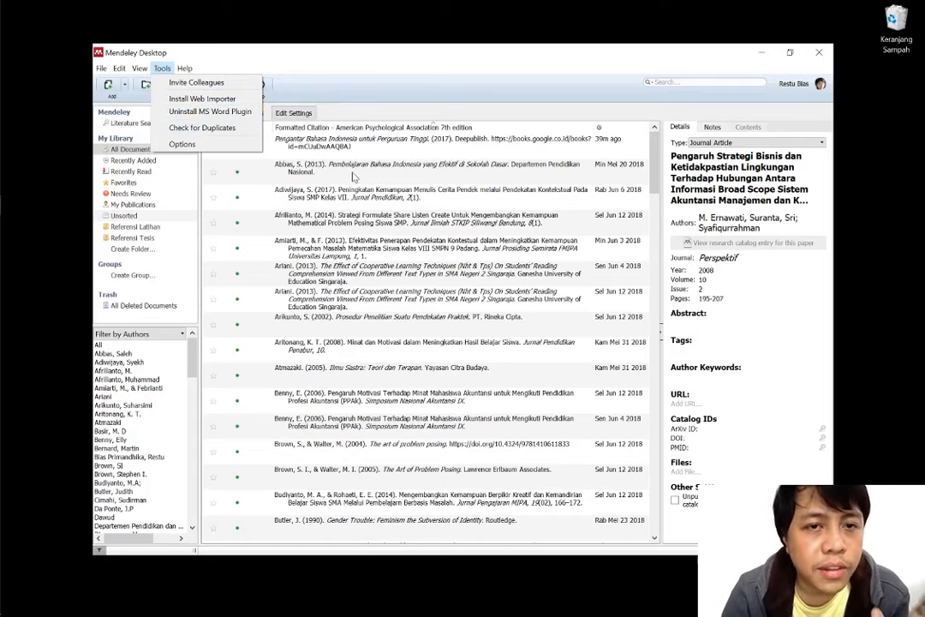
left_click(382, 67)
Switch to the HALAMAN SAMPUL.docx document in Word and close its navigation pane.
mouse_move(3, 195)
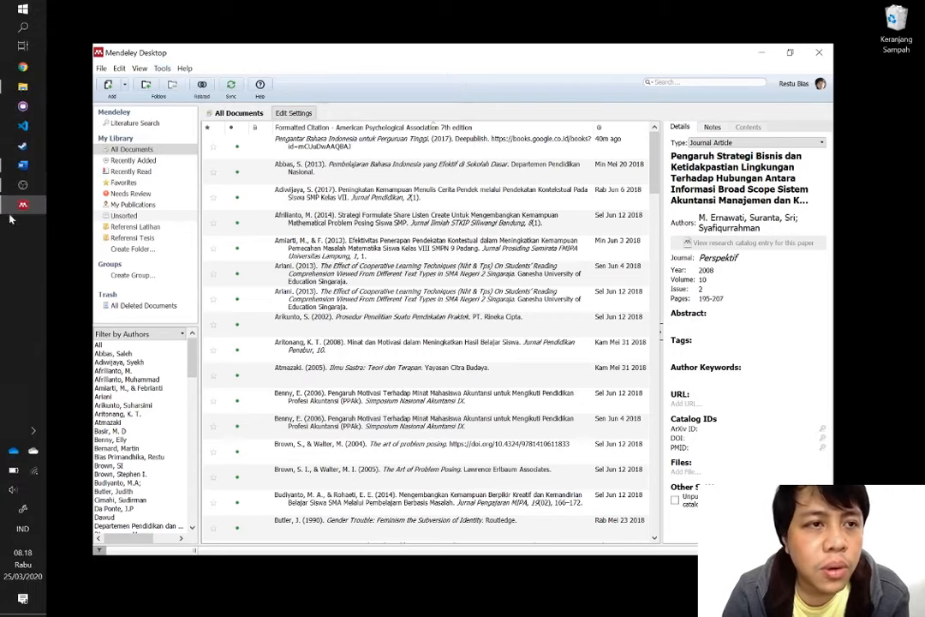
left_click(22, 163)
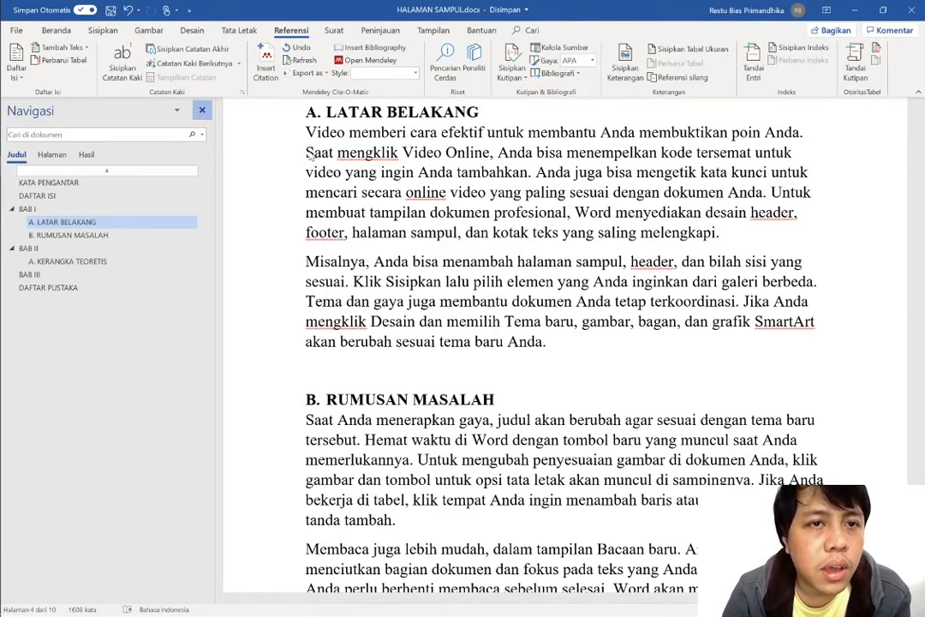
left_click(203, 110)
Insert a Mendeley citation of Psikologi Belajar (2006) at the end of the first LATAR BELAKANG paragraph, searching My Library for "g".
double_click(619, 236)
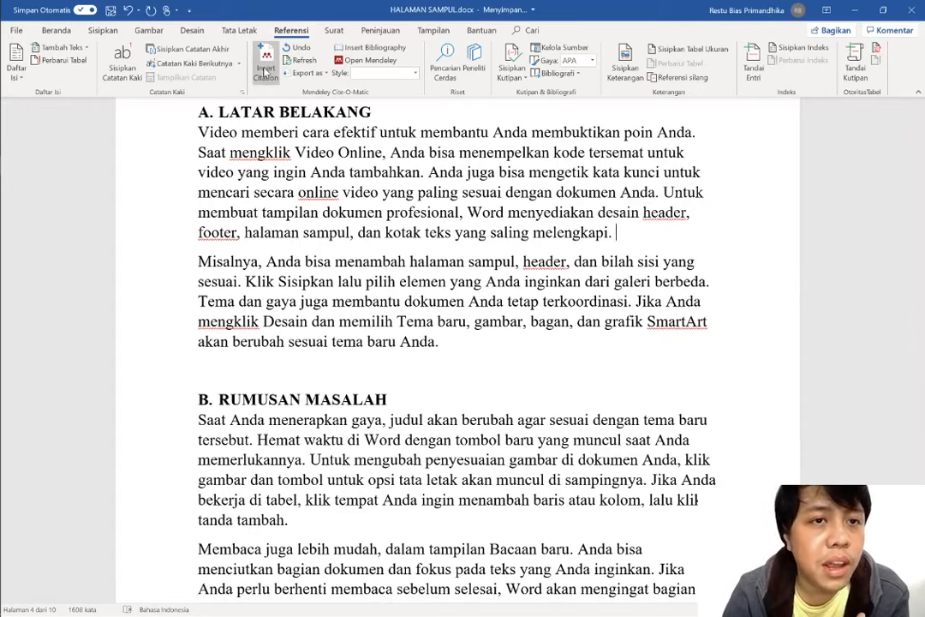
left_click(266, 72)
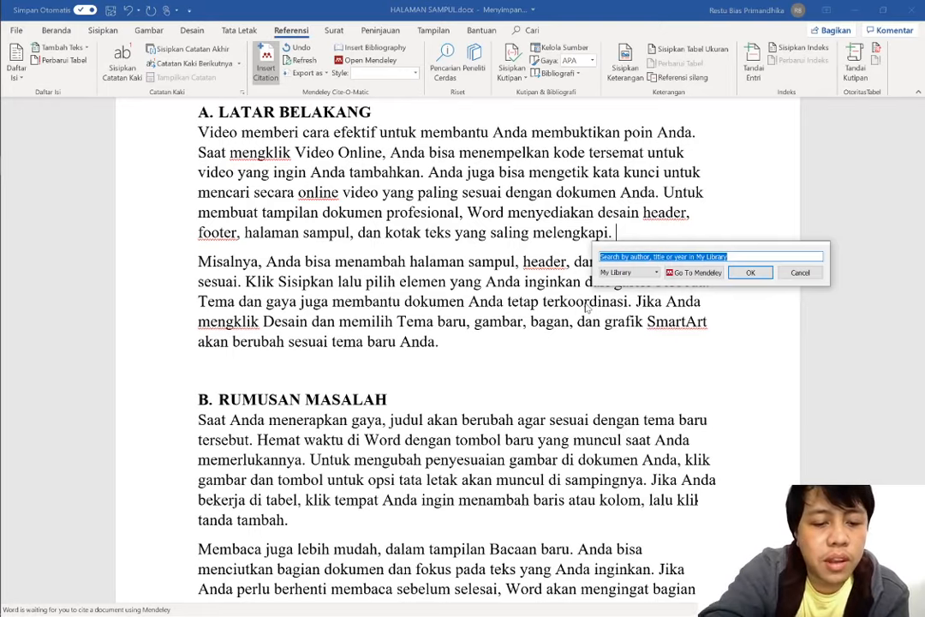
type("g")
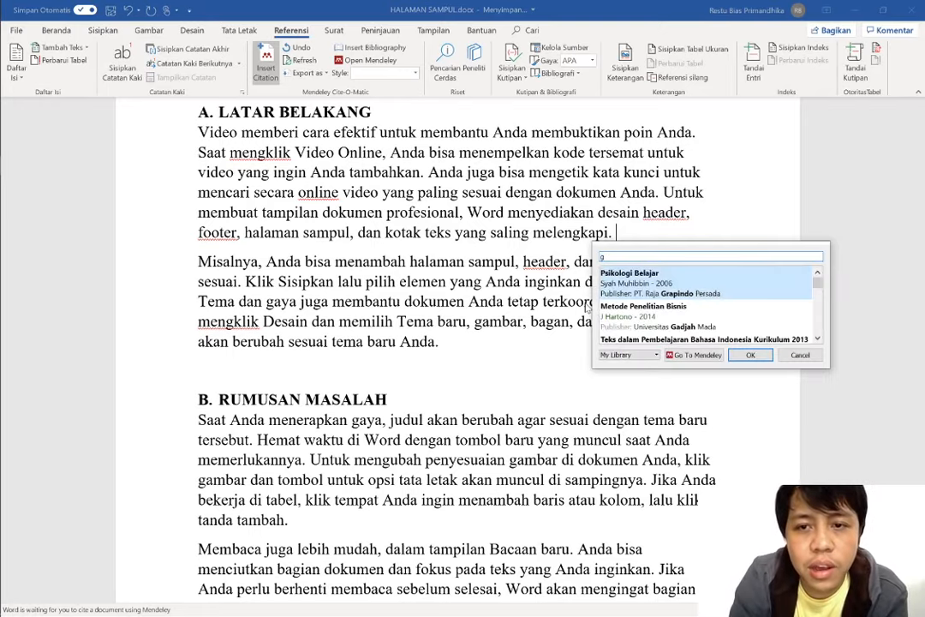
left_click(739, 297)
left_click(764, 274)
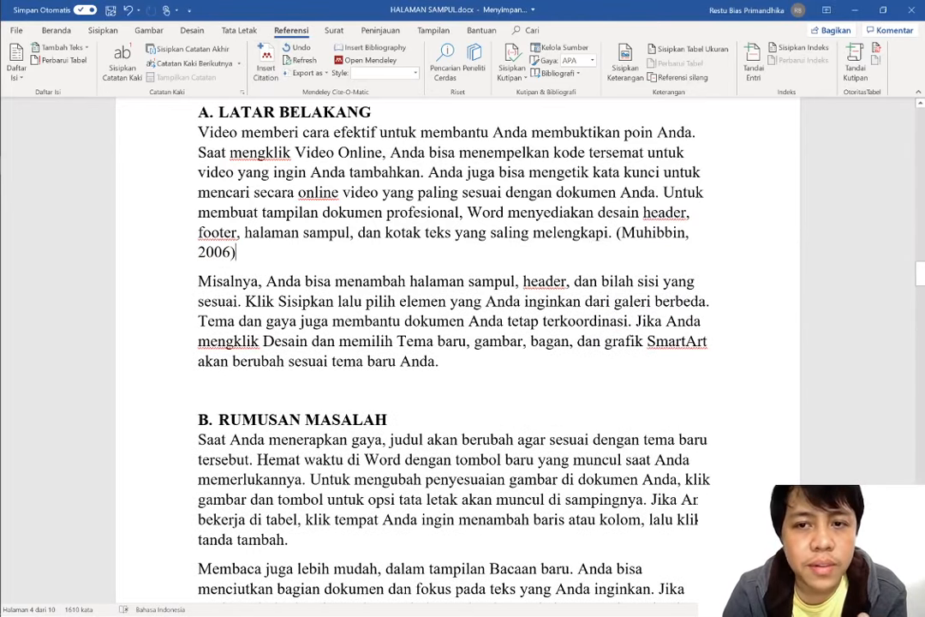
Insert the Mendeley bibliography below the DAFTAR PUSTAKA heading.
scroll(363, 211, "down", 20)
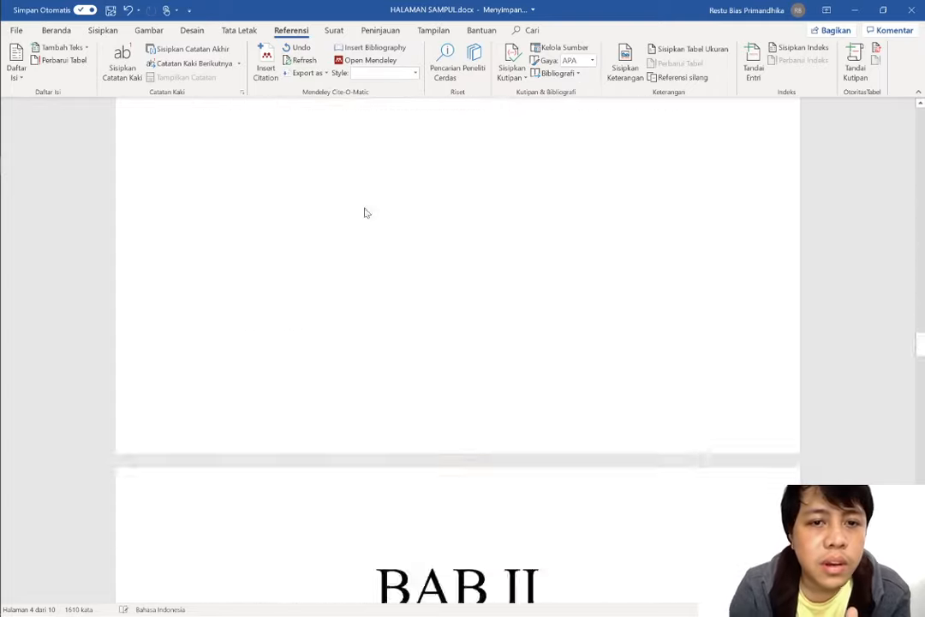
scroll(306, 208, "down", 15)
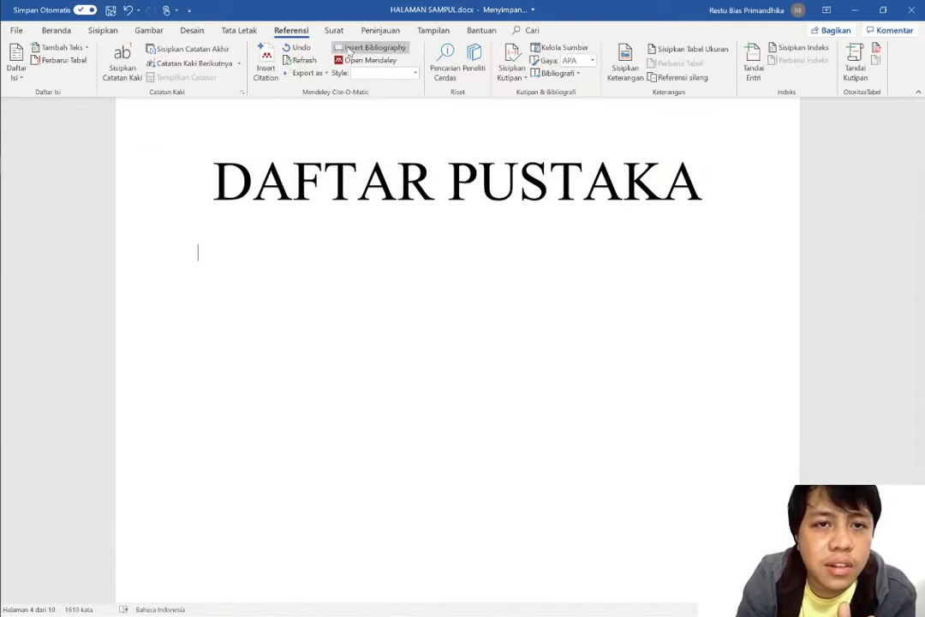
left_click(374, 47)
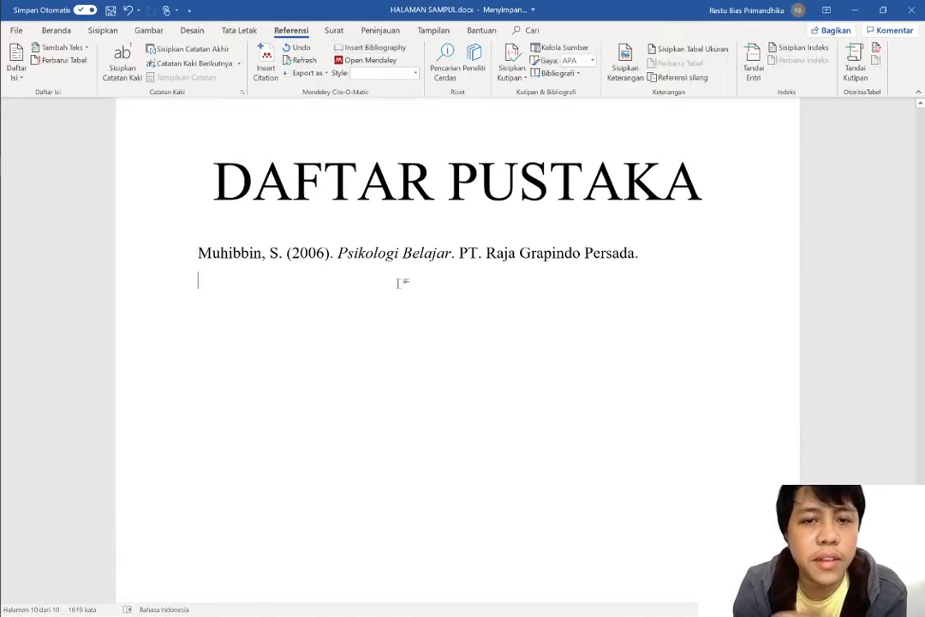
Delete the bibliography under DAFTAR PUSTAKA and the Psikologi Belajar citation ending the first LATAR BELAKANG paragraph.
left_click_drag(265, 303, 142, 222)
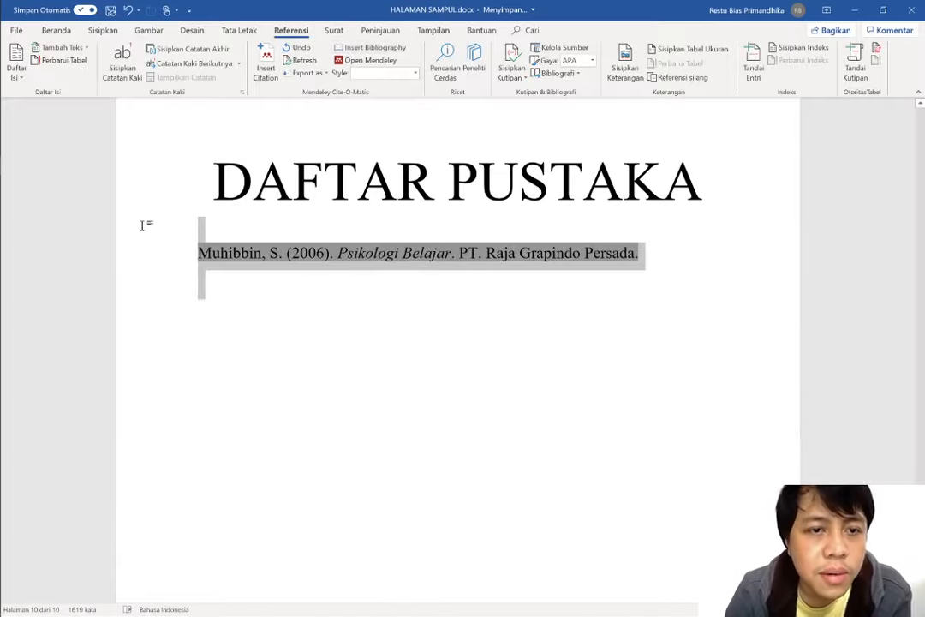
key("Delete")
scroll(139, 232, "up", 20)
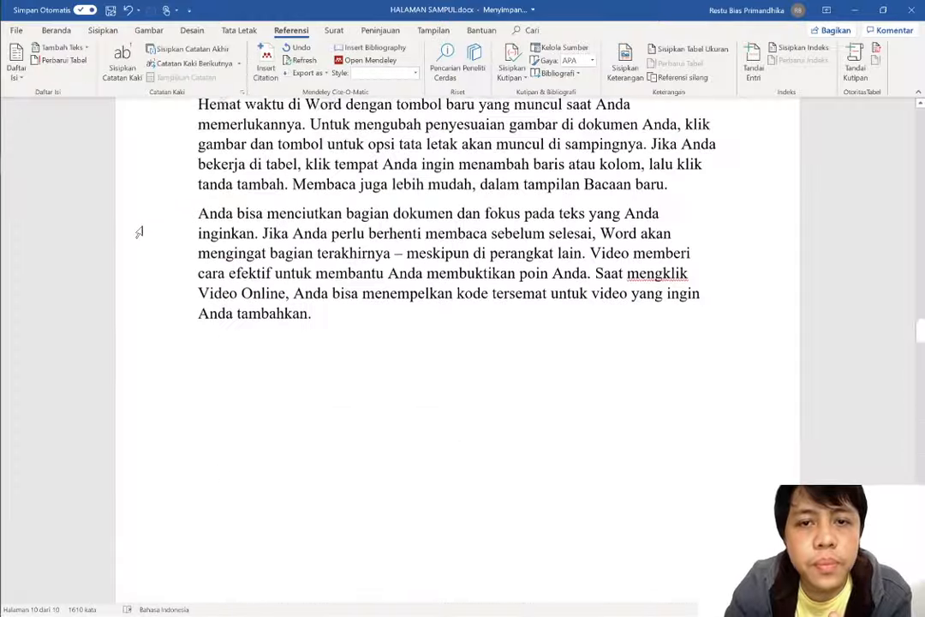
scroll(139, 232, "up", 10)
scroll(141, 231, "down", 6)
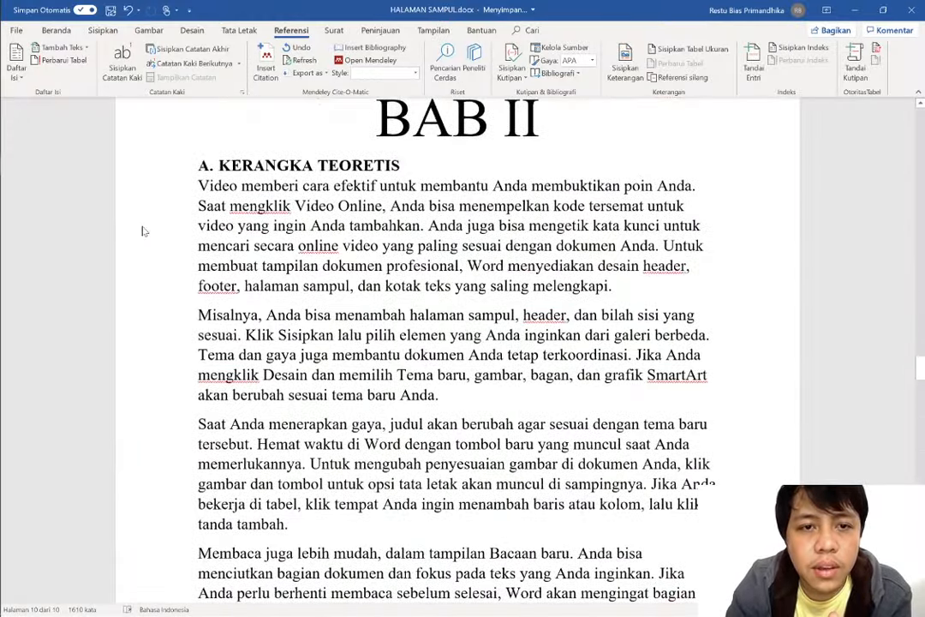
scroll(141, 231, "up", 15)
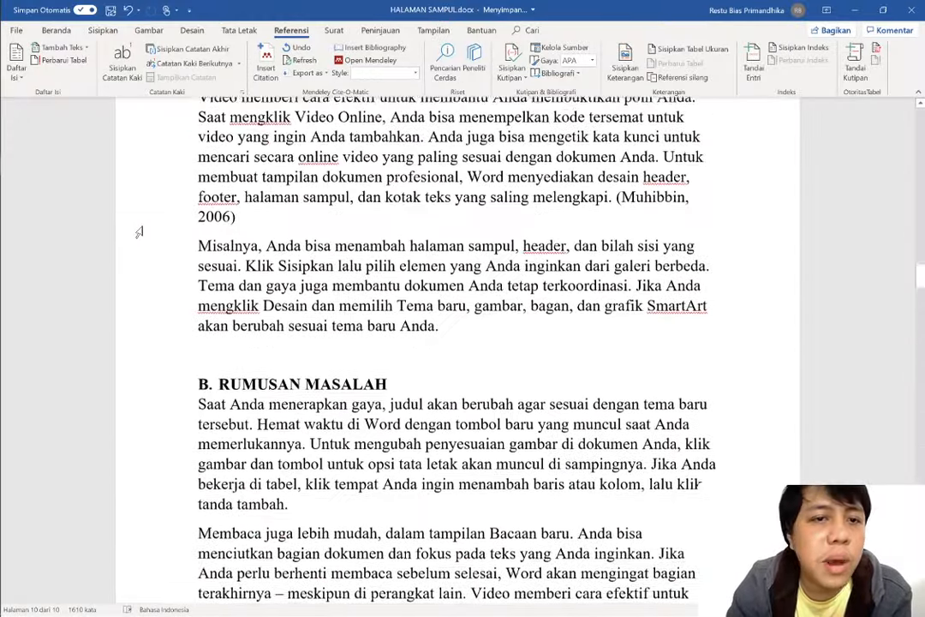
scroll(138, 232, "up", 1)
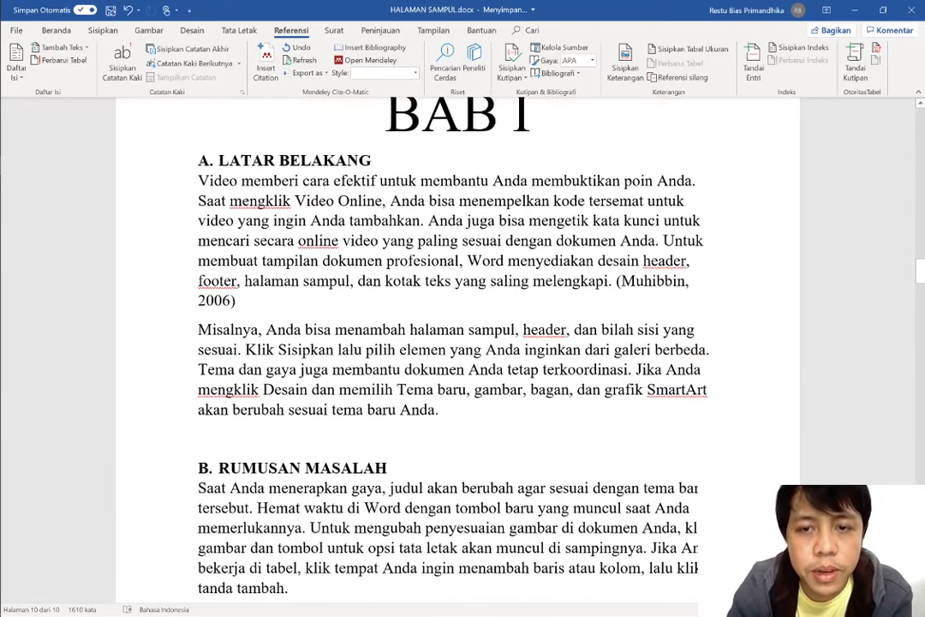
left_click_drag(236, 301, 613, 281)
key("BackSpace")
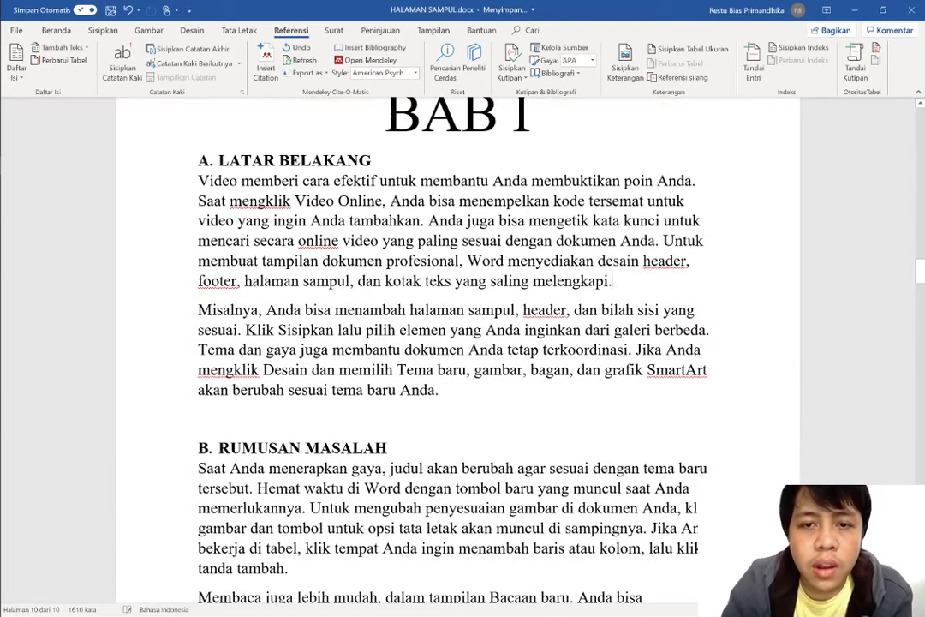
Switch to Chrome, open Google Scholar and search for "Pembelajaran".
mouse_move(3, 156)
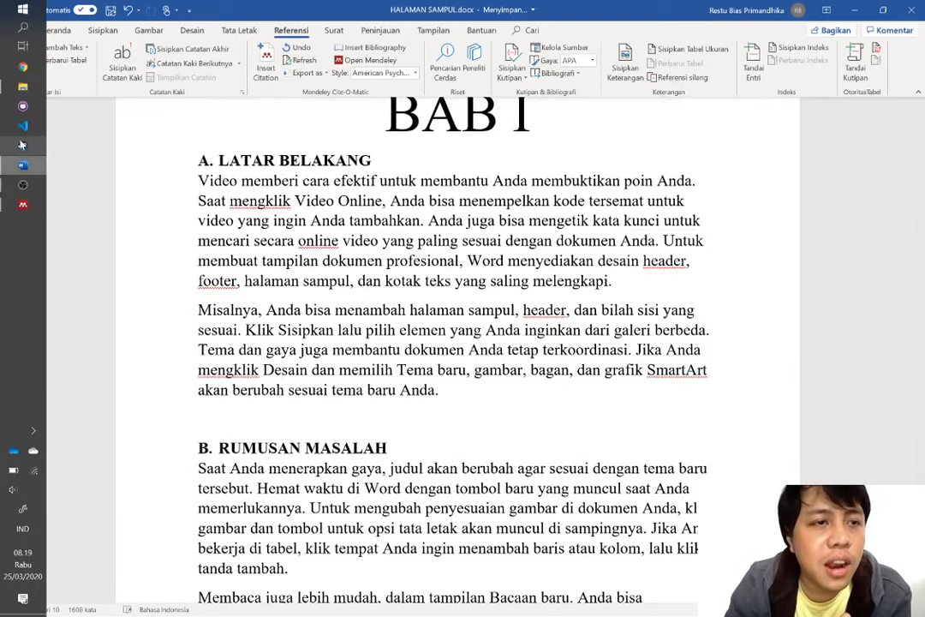
left_click(23, 68)
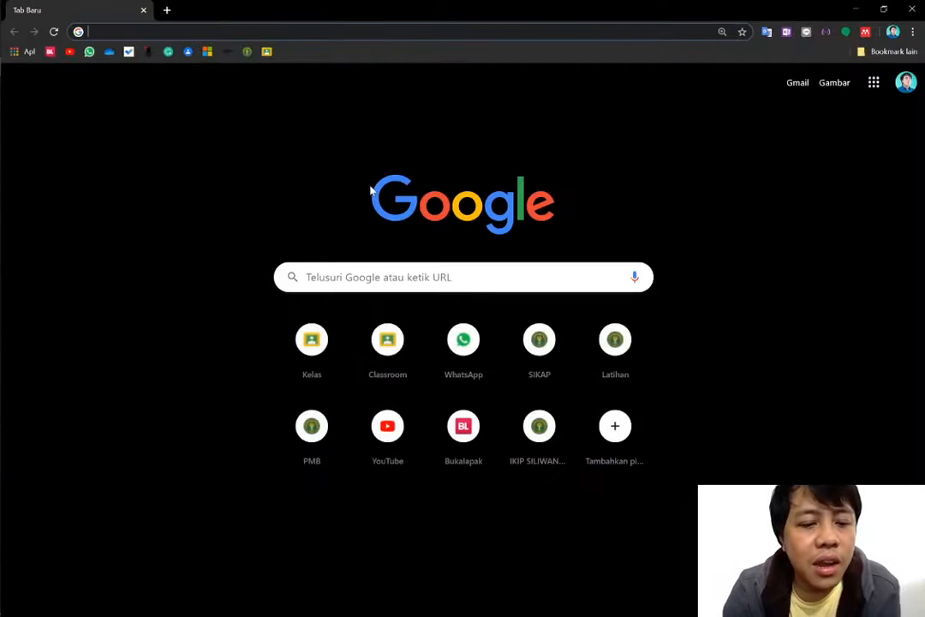
type("schol")
key("Return")
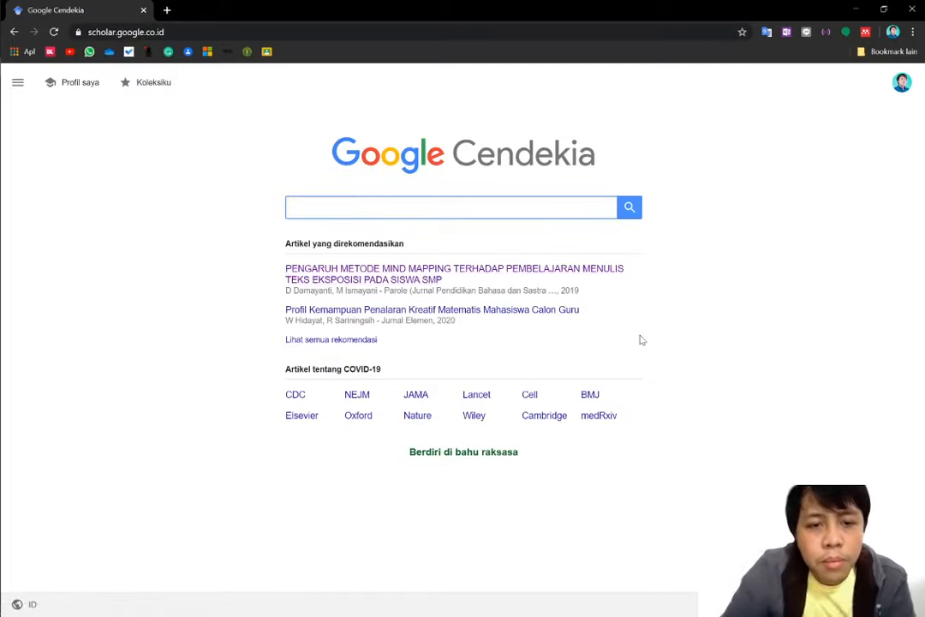
type("pembel")
key("Down")
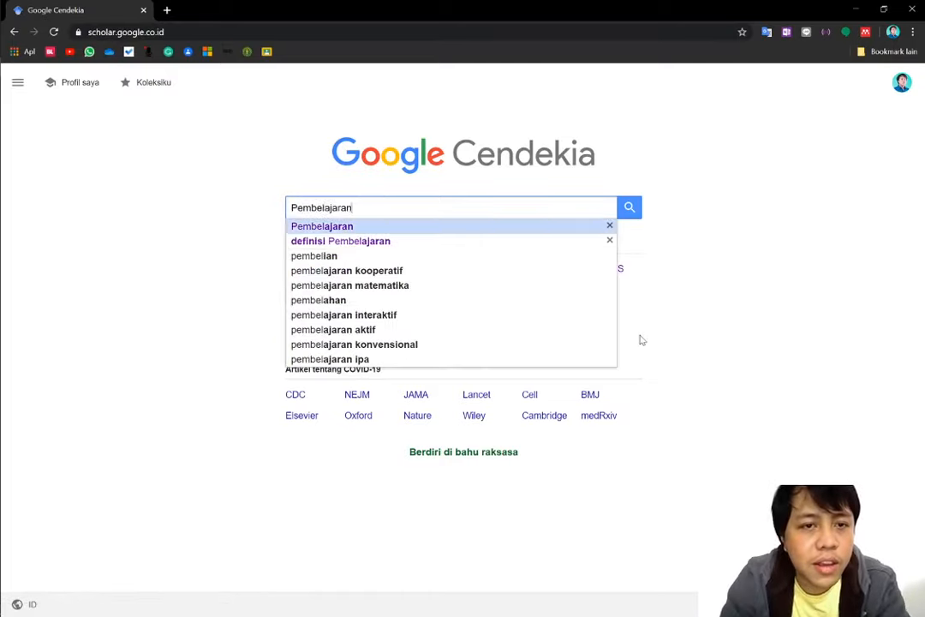
key("Return")
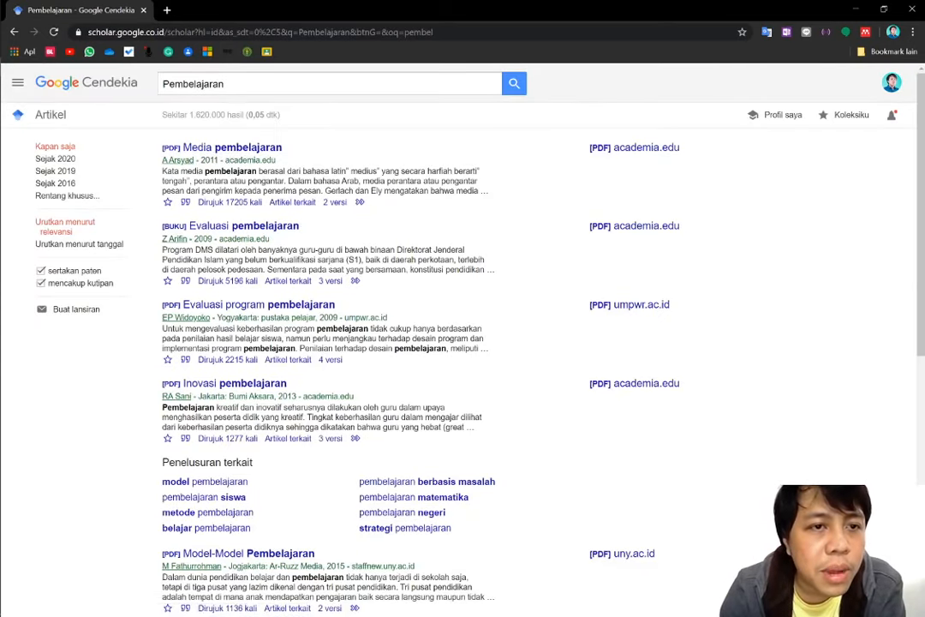
Download the RefMan citation file of the 2011 result "Media pembelajaran" and close its citation dialog.
left_click(185, 203)
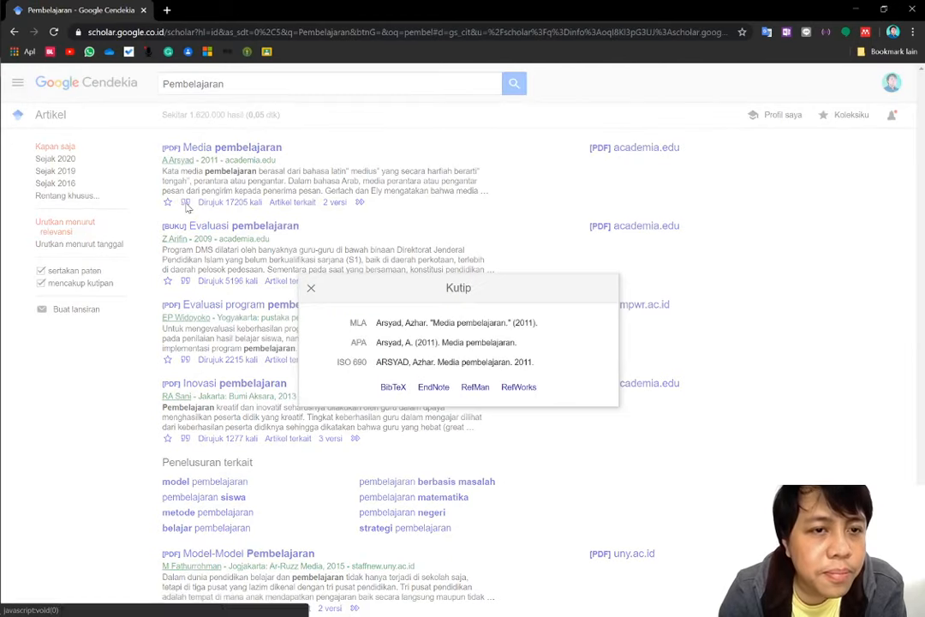
left_click(473, 387)
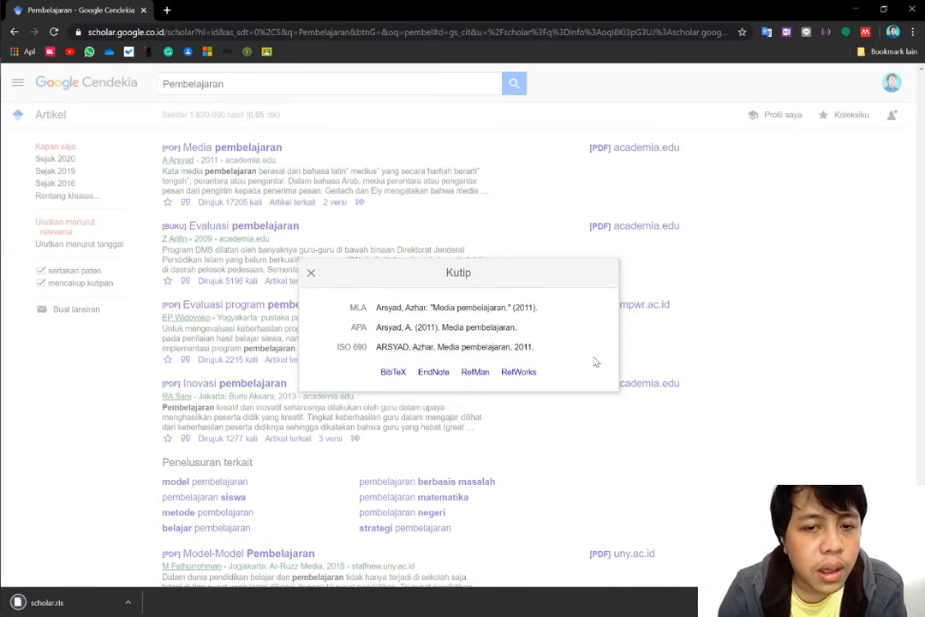
left_click(311, 272)
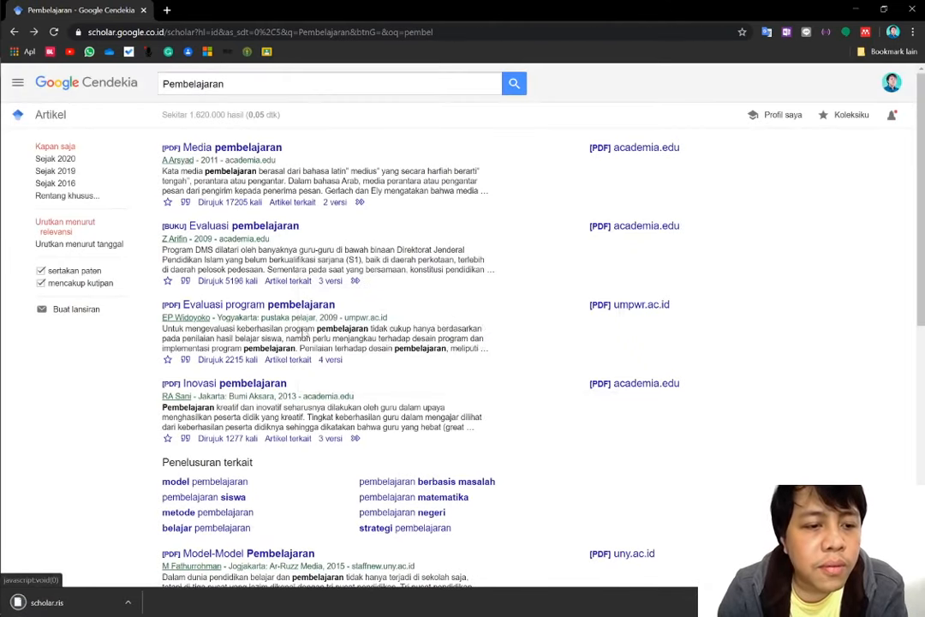
Show the downloaded scholar.ris in its folder and place the file in the Desktop folder.
left_click(135, 603)
left_click(171, 559)
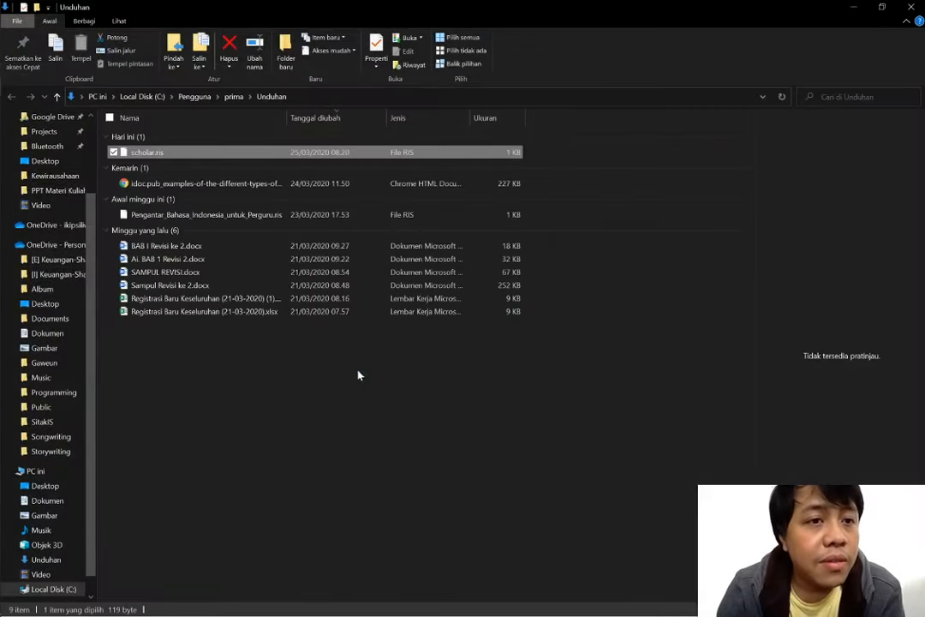
left_click(49, 486)
key("ctrl+v")
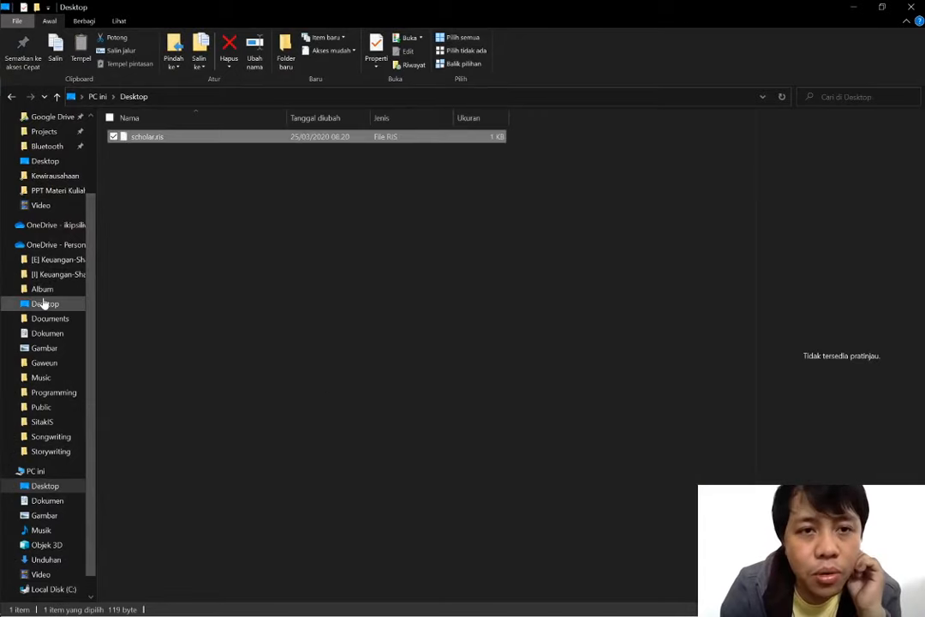
View the Mendeley Desktop library and return to the Google Scholar results in Chrome.
left_click(17, 175)
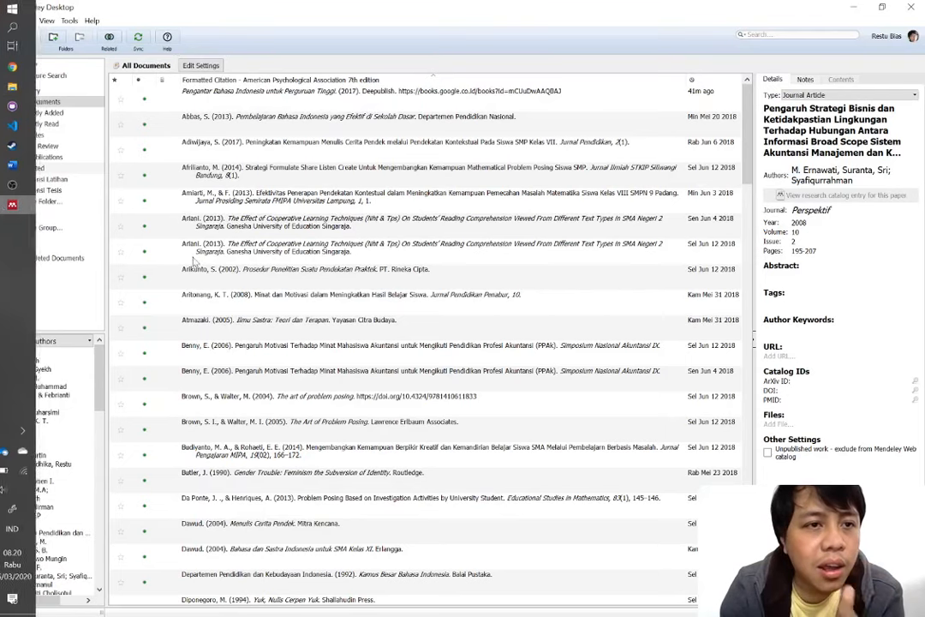
mouse_move(3, 158)
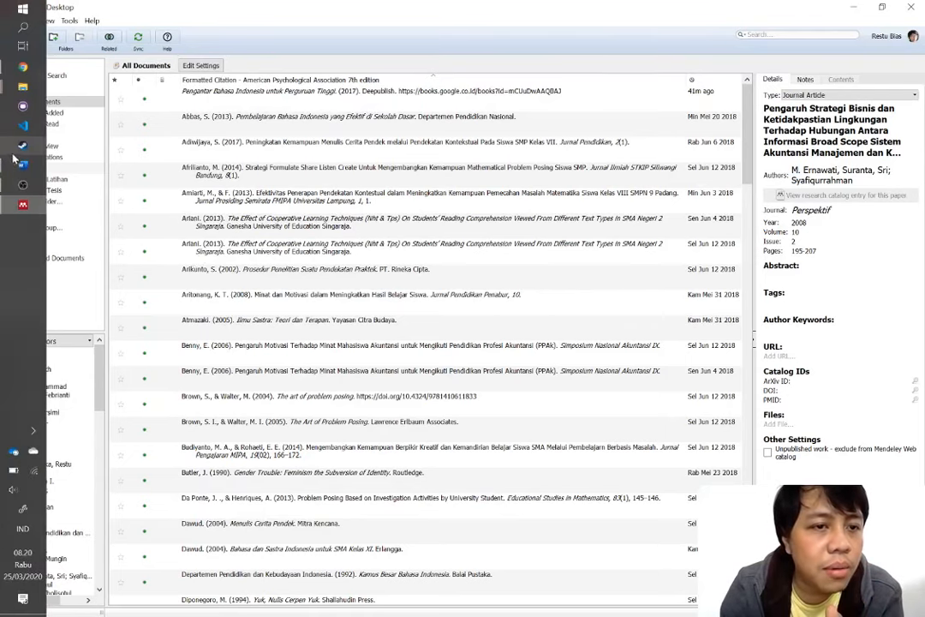
left_click(23, 67)
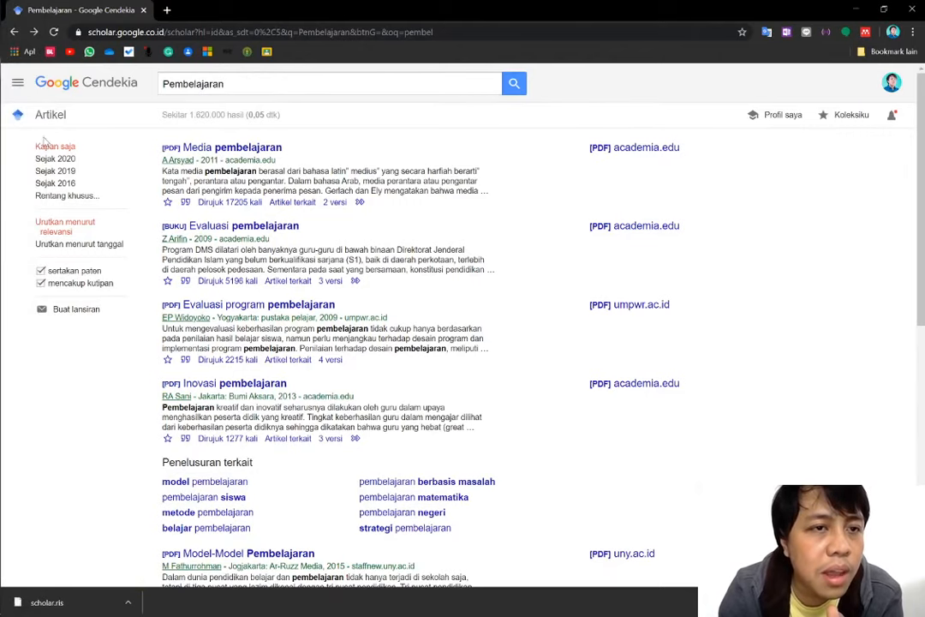
Switch to Mendeley Desktop, import scholar.ris from the Desktop folder and select the new "Media pembelajaran" entry.
mouse_move(2, 104)
left_click(15, 76)
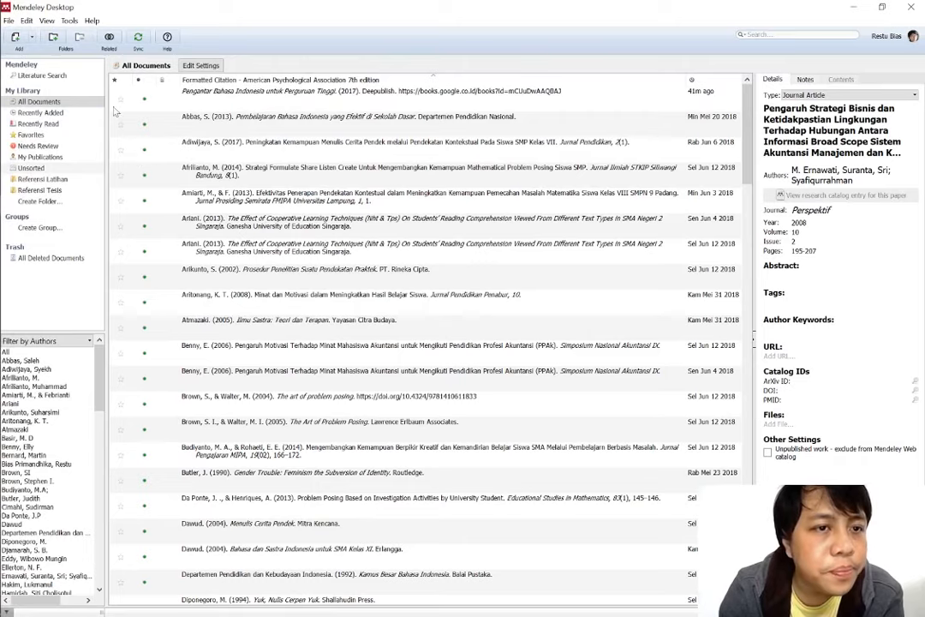
left_click(21, 39)
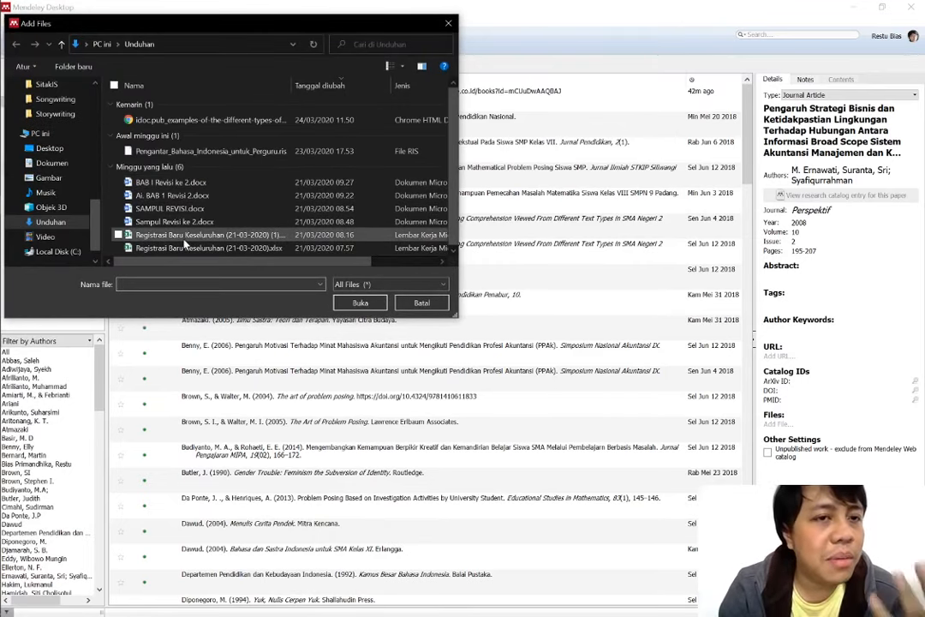
left_click(49, 148)
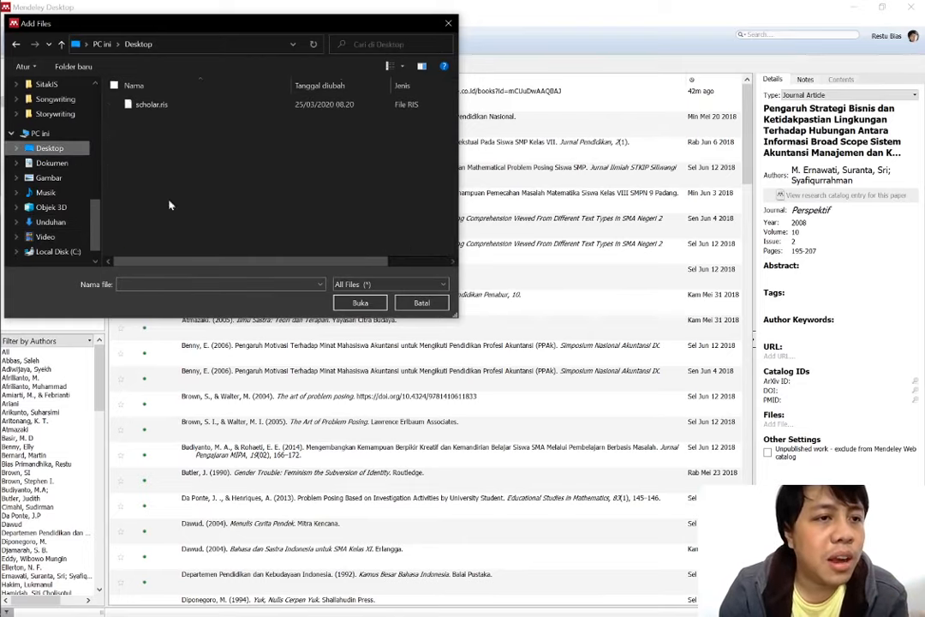
left_click(152, 105)
left_click(346, 303)
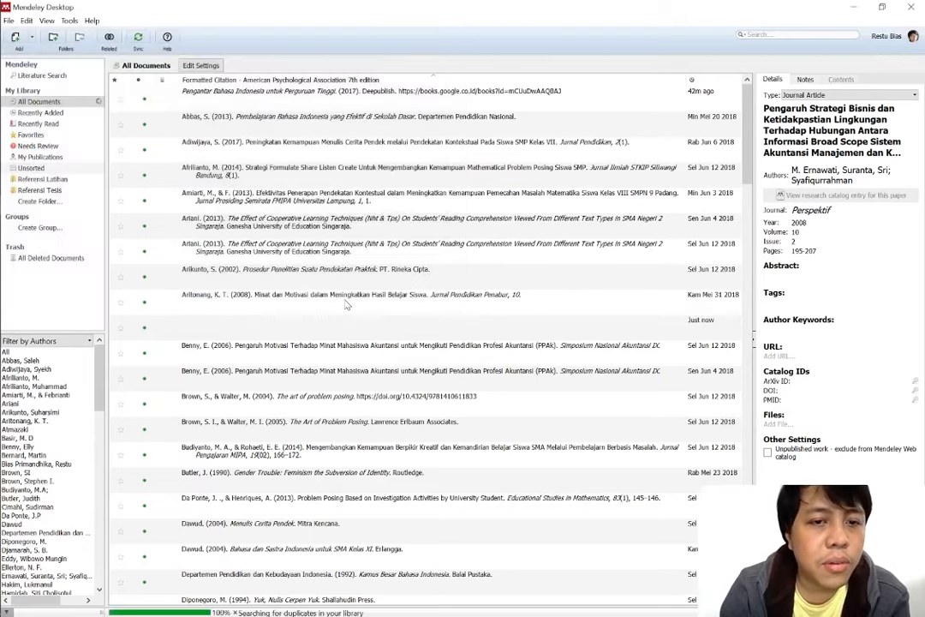
scroll(420, 366, "up", 3)
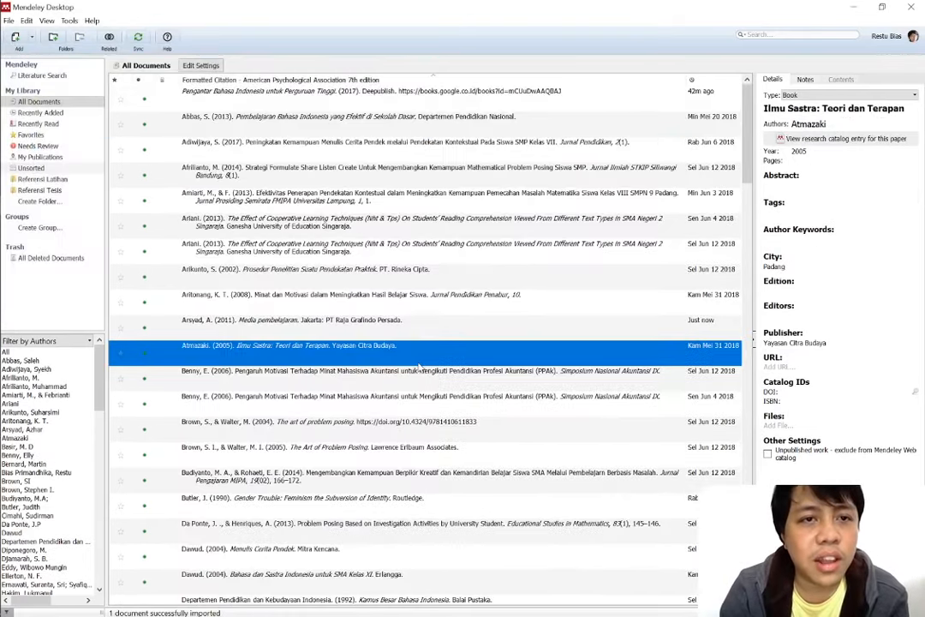
left_click(380, 337)
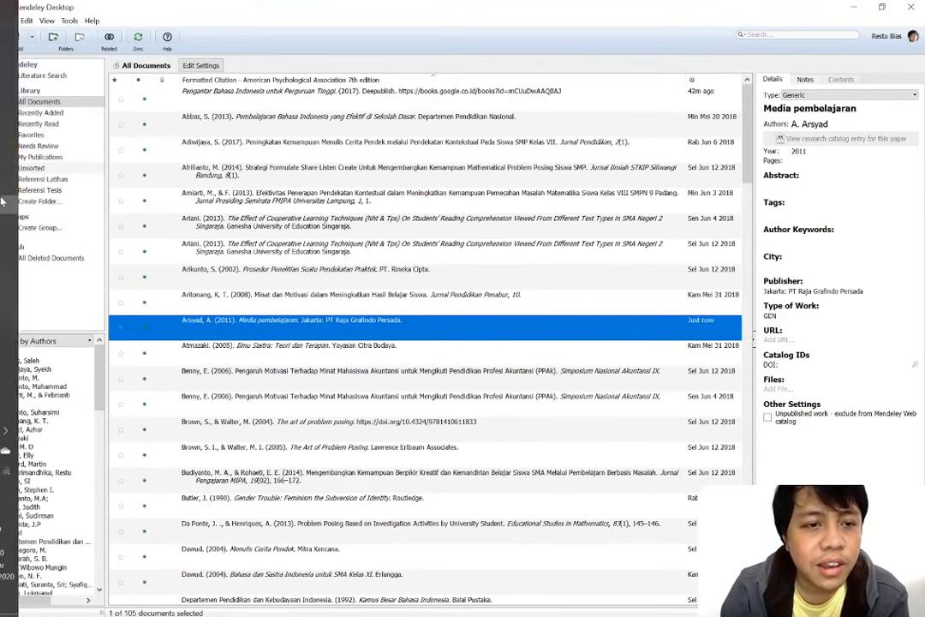
Switch to Word and insert a Mendeley citation of the 2011 work "Media pembelajaran" at the end of the first LATAR BELAKANG paragraph.
left_click(24, 166)
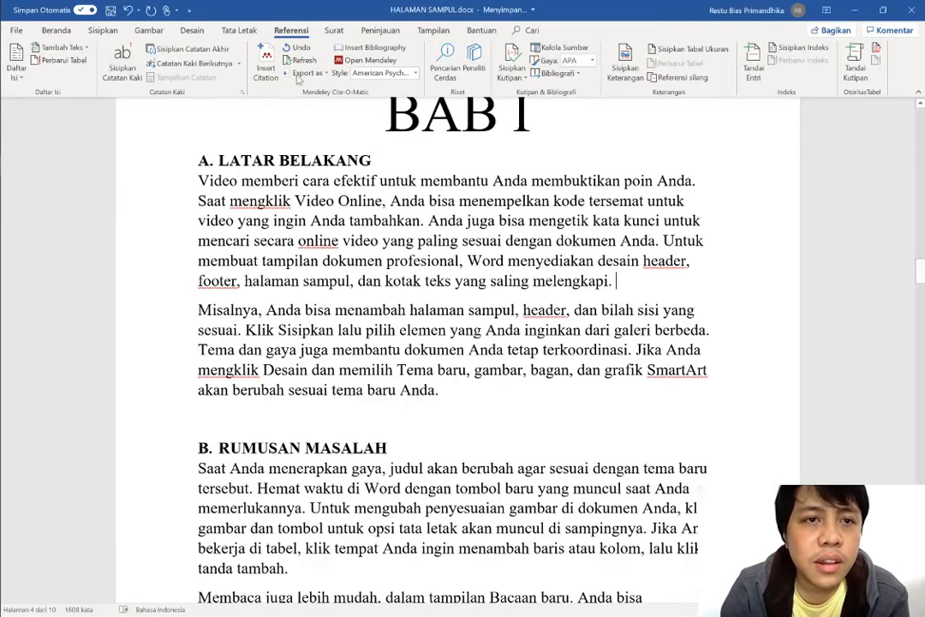
left_click(265, 64)
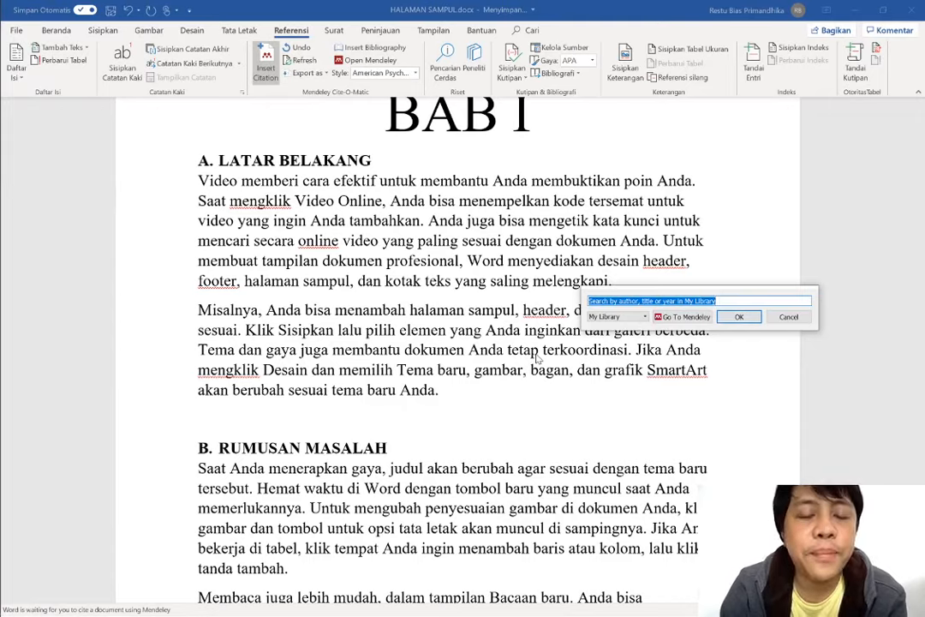
type("ars")
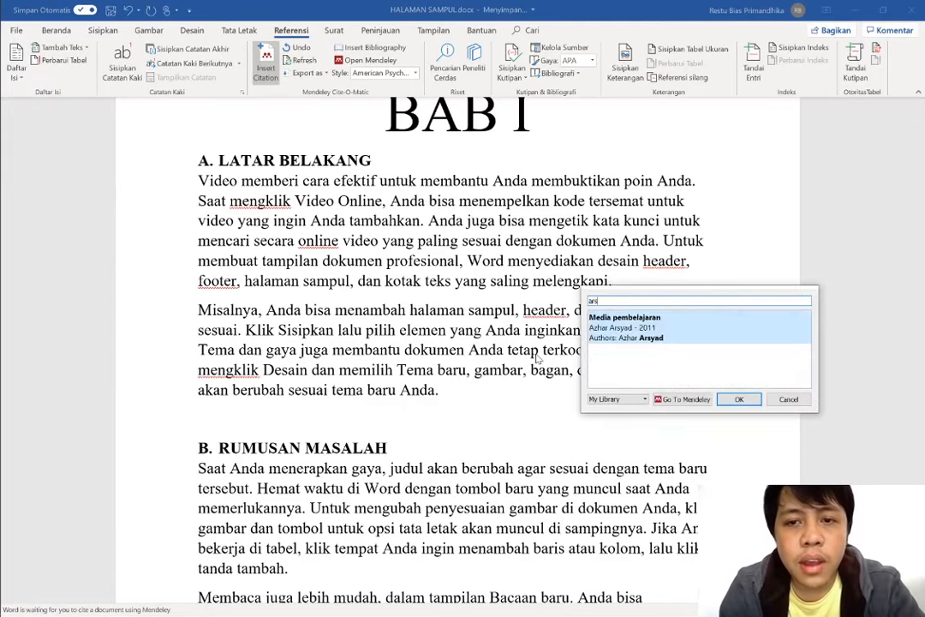
left_click(665, 332)
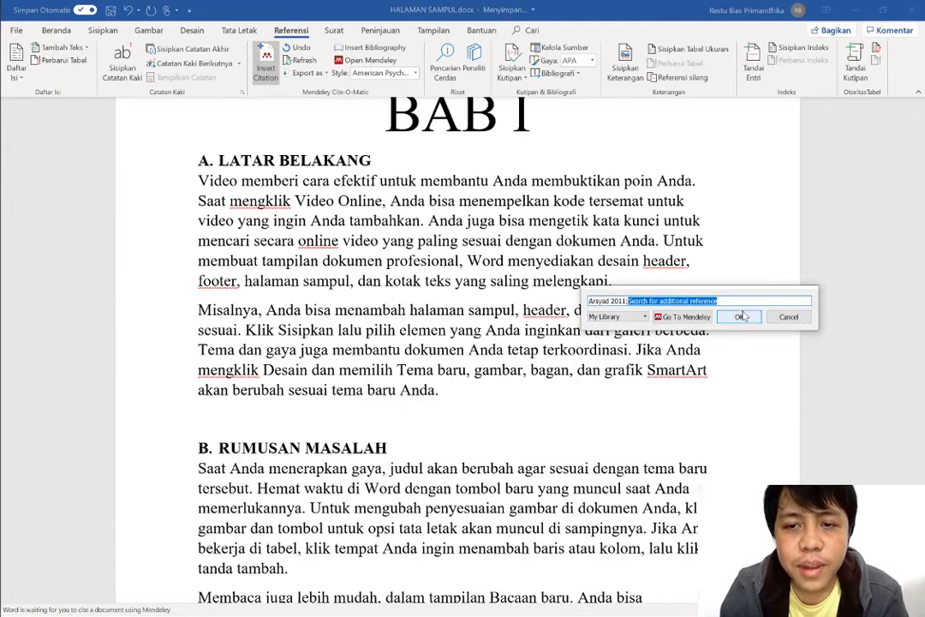
key("Return")
Insert the Mendeley bibliography below the DAFTAR PUSTAKA heading and delete it again.
scroll(629, 487, "down", 20)
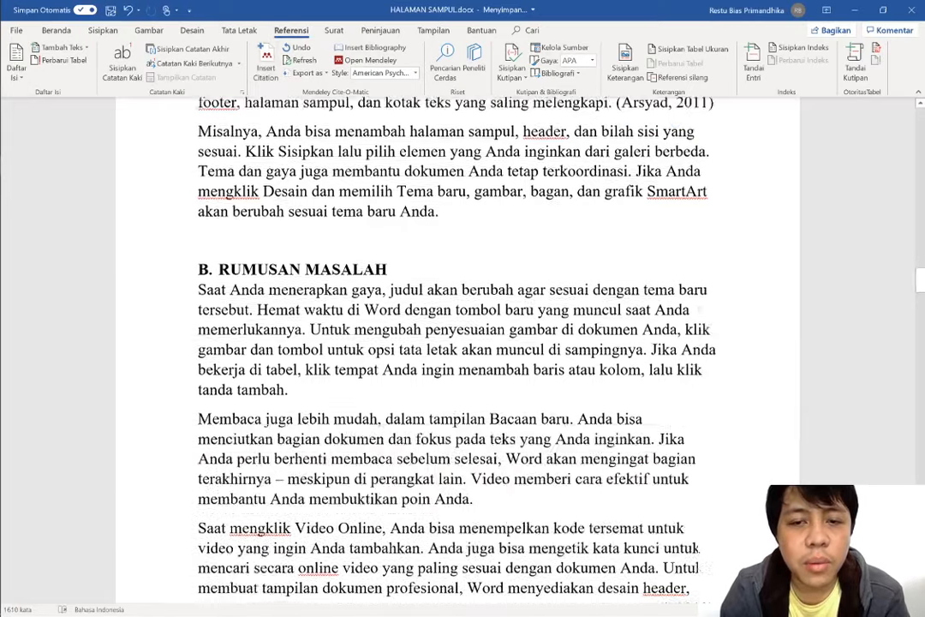
scroll(630, 481, "up", 5)
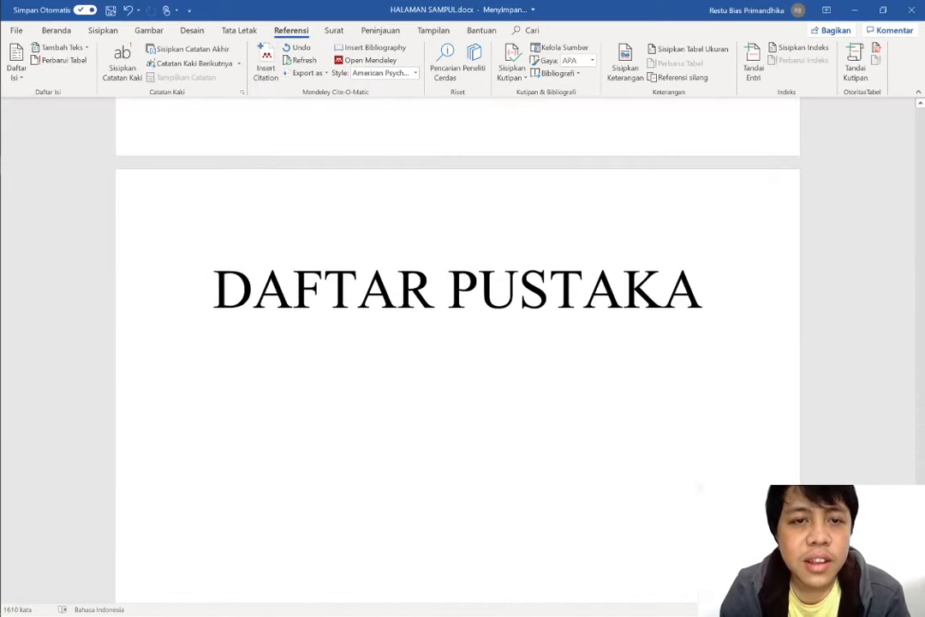
left_click(200, 356)
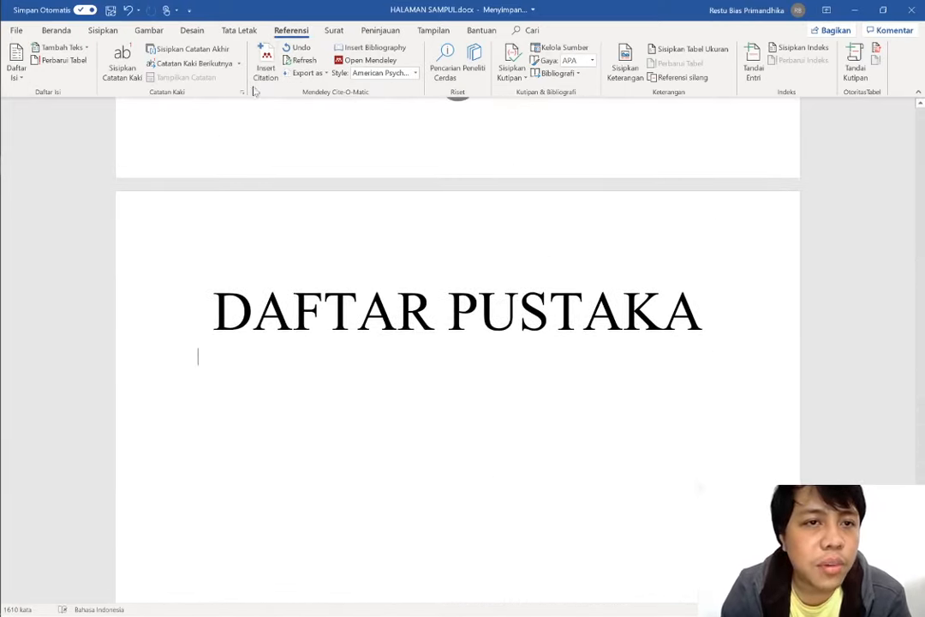
left_click(368, 48)
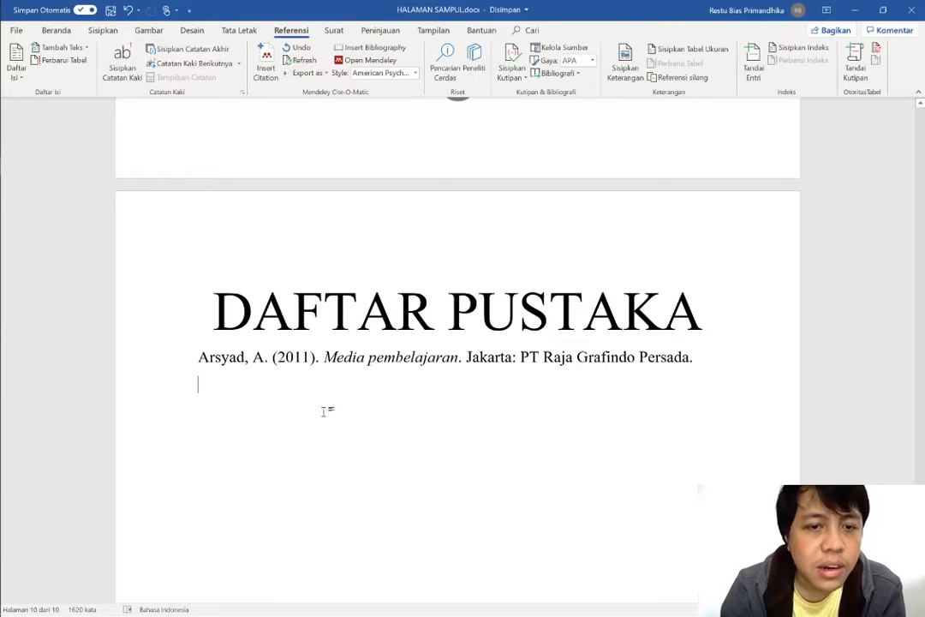
left_click(176, 366)
key("BackSpace")
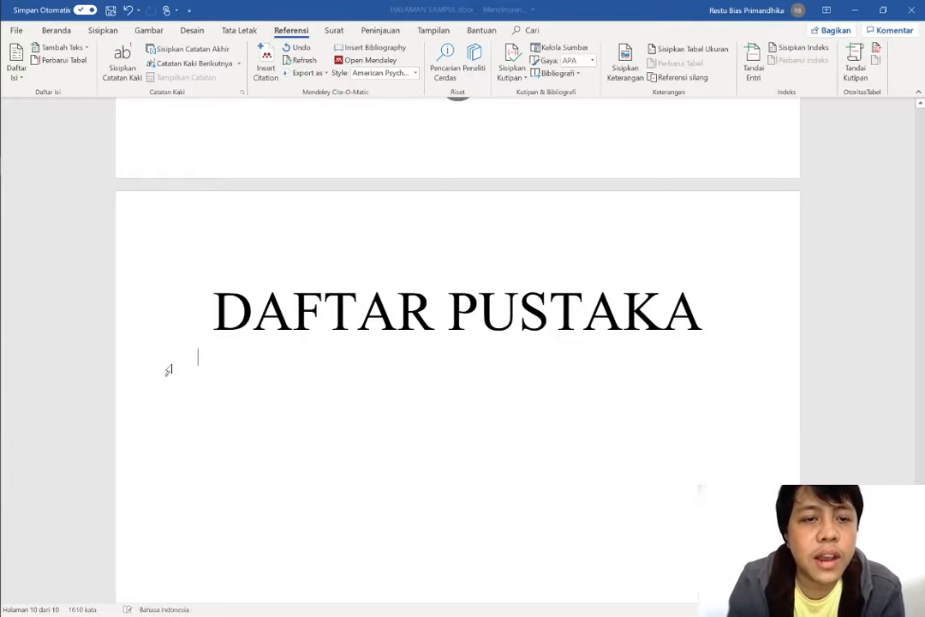
Switch to Chrome, open the PDF of the 2011 result "Media pembelajaran" and save it as BAB_II_KAJIAN_TEORI.pdf in the Desktop folder.
mouse_move(23, 105)
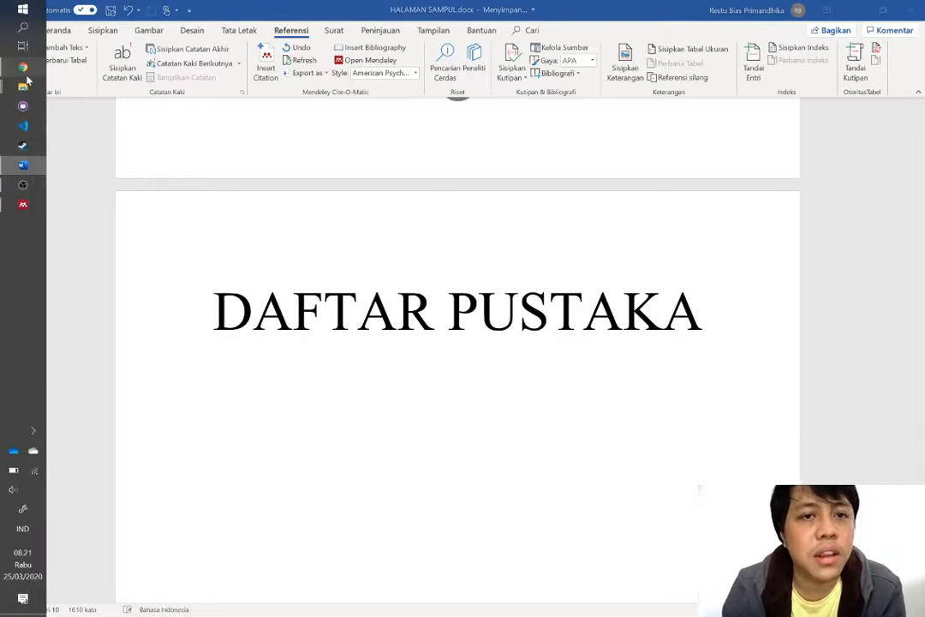
left_click(23, 66)
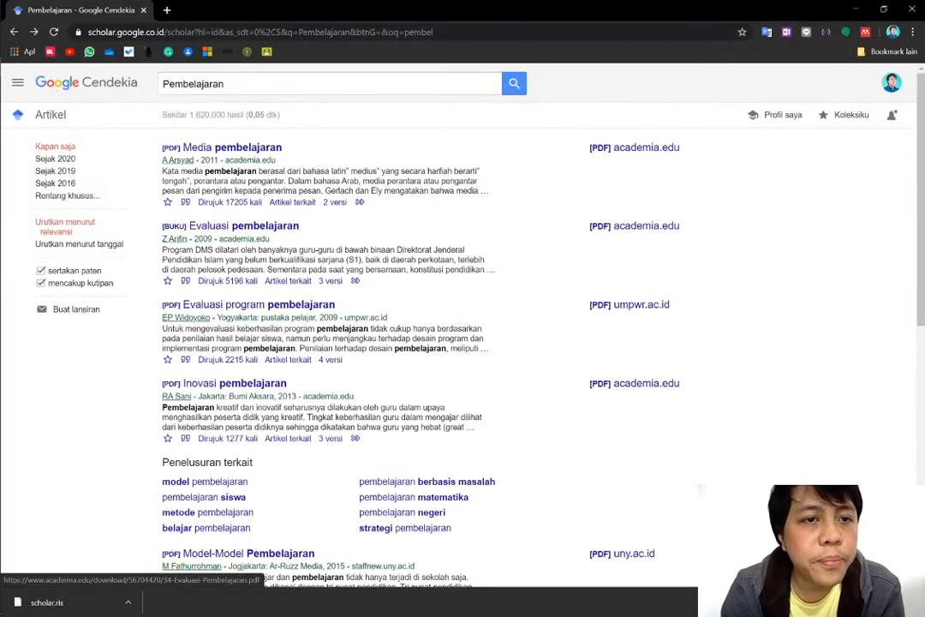
left_click(229, 151)
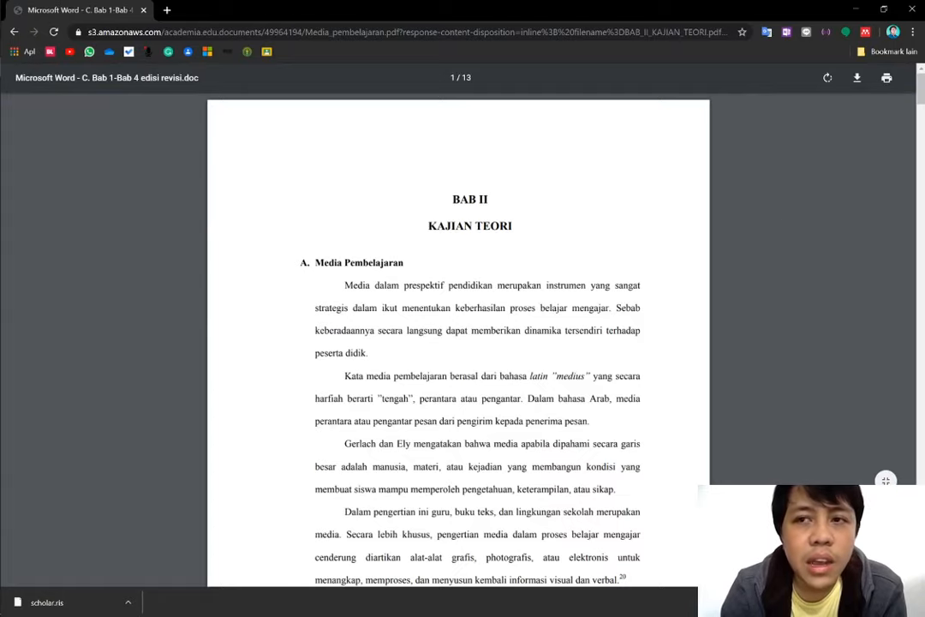
left_click(858, 84)
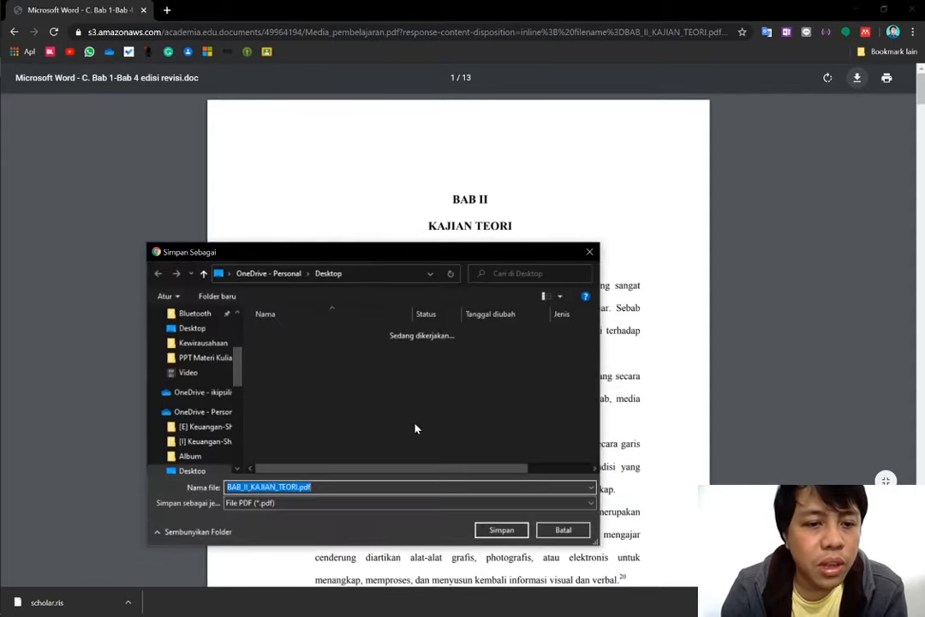
scroll(176, 365, "up", 5)
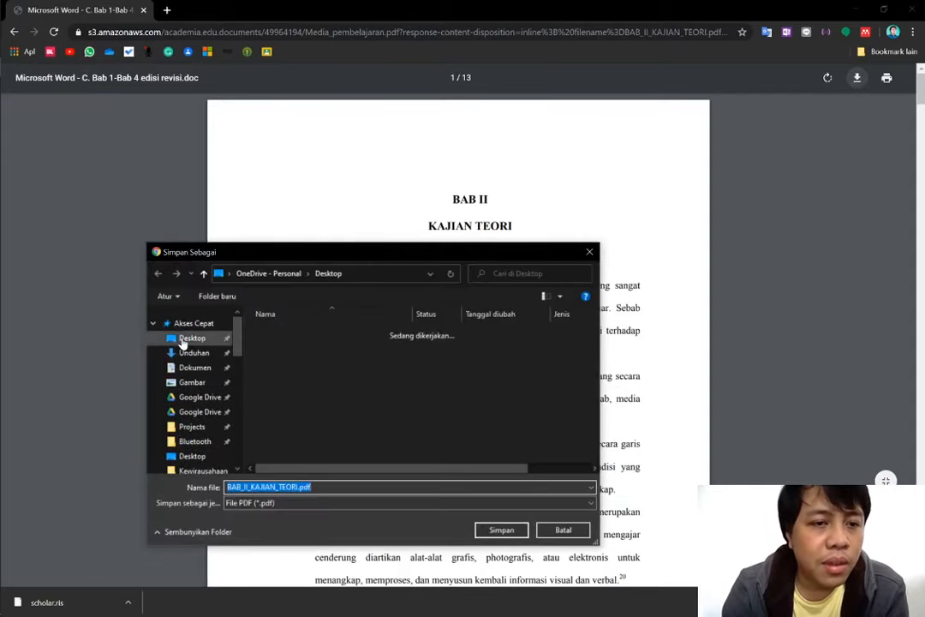
left_click(191, 338)
left_click(499, 529)
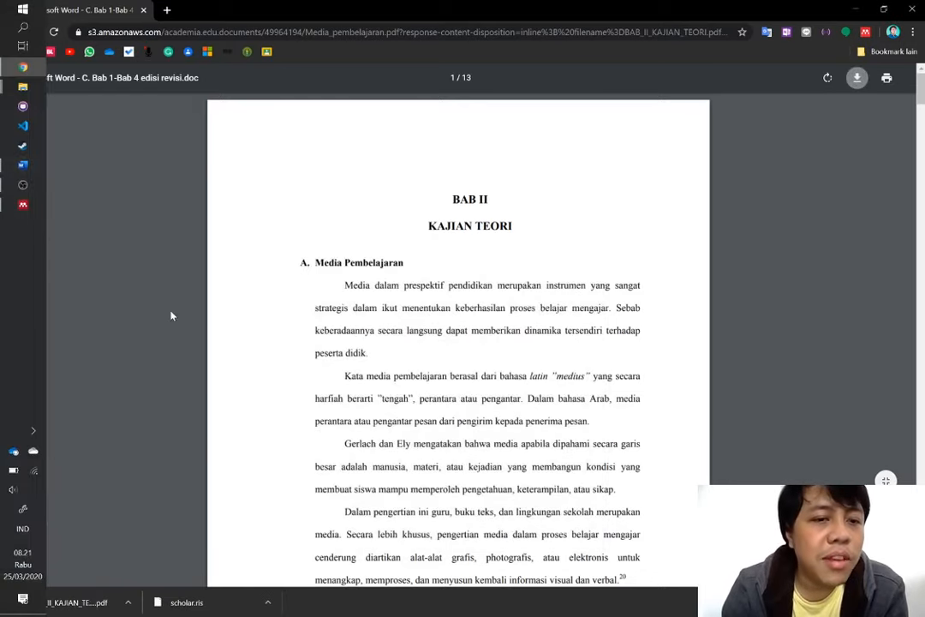
Switch to Mendeley Desktop and attach BAB_II_KAJIAN_TEORI.pdf to the "Media pembelajaran" entry, keeping that entry selected.
left_click(23, 206)
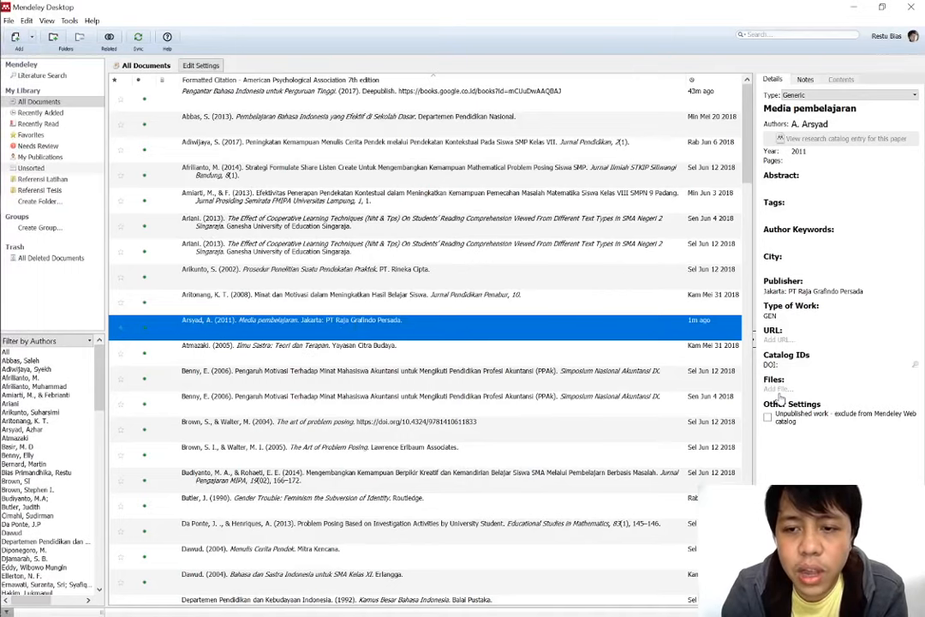
left_click(777, 389)
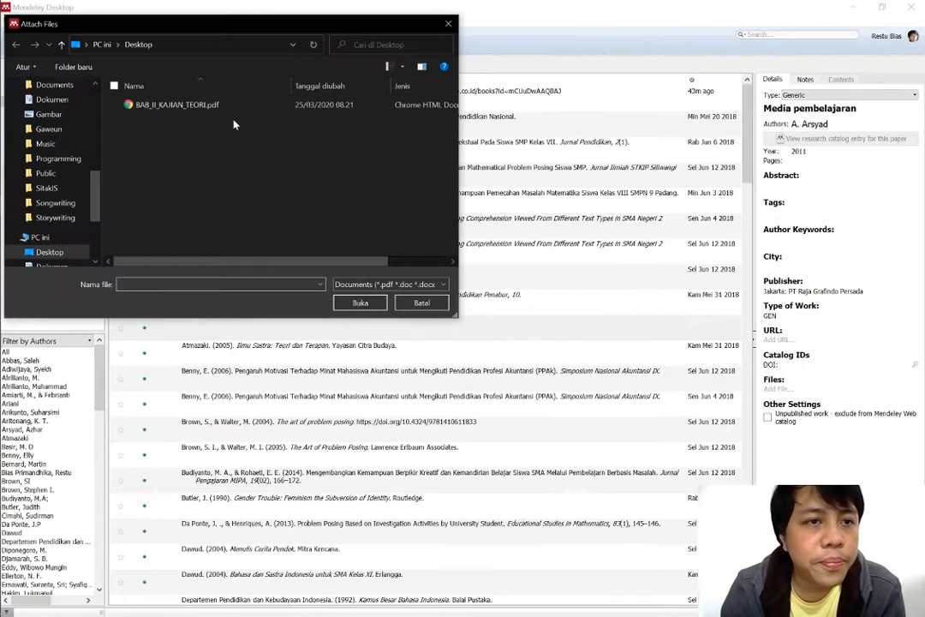
double_click(196, 106)
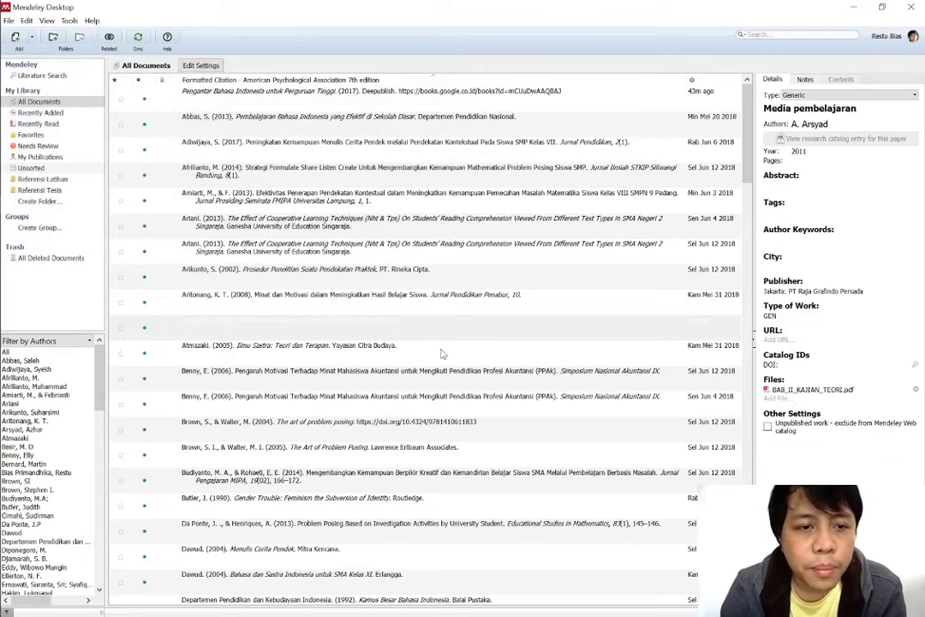
left_click(377, 346)
left_click(382, 334)
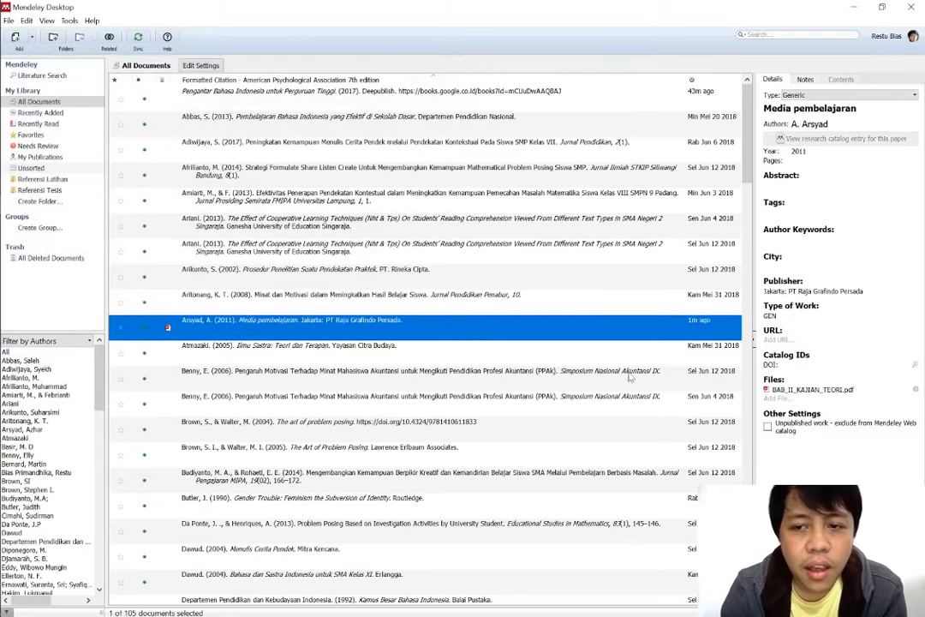
Open the attached BAB_II_KAJIAN_TEORI.pdf in Mendeley's reader, look through its first pages and close it.
double_click(827, 389)
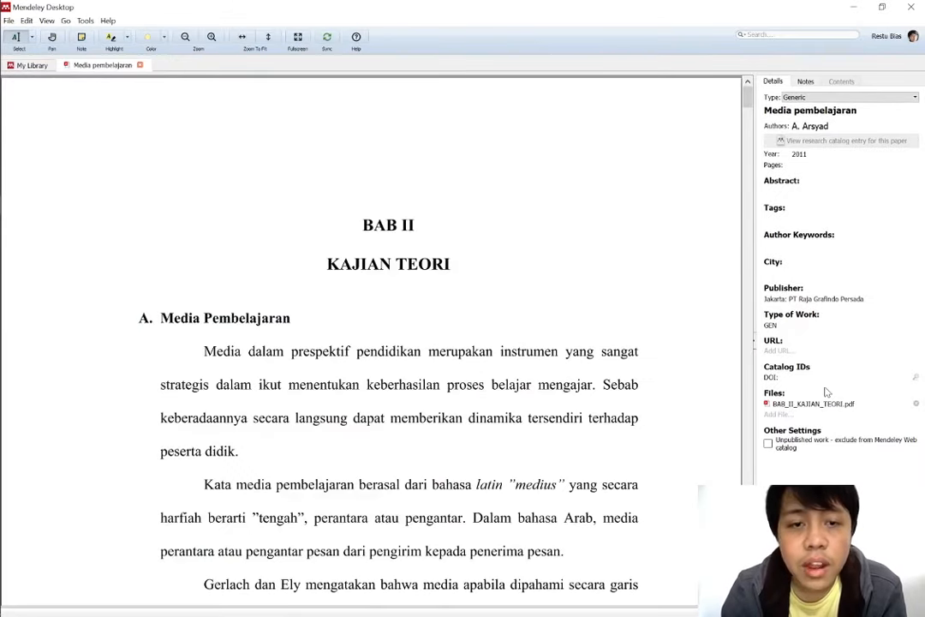
scroll(388, 343, "down", 15)
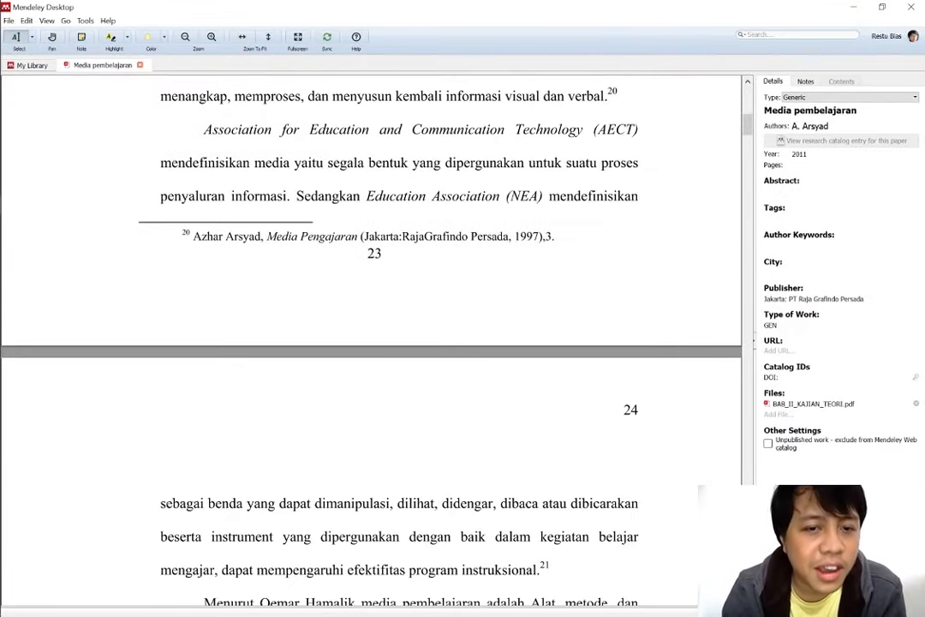
left_click(138, 65)
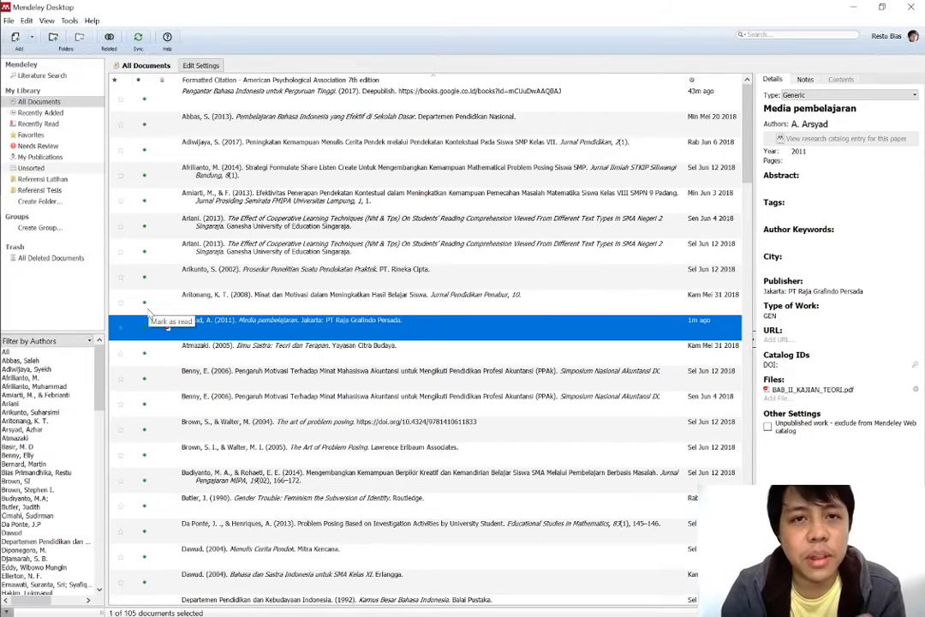
Return to the Google Scholar results in Chrome, open the Mendeley Web Importer and examine the references it detects on the page.
left_click(12, 69)
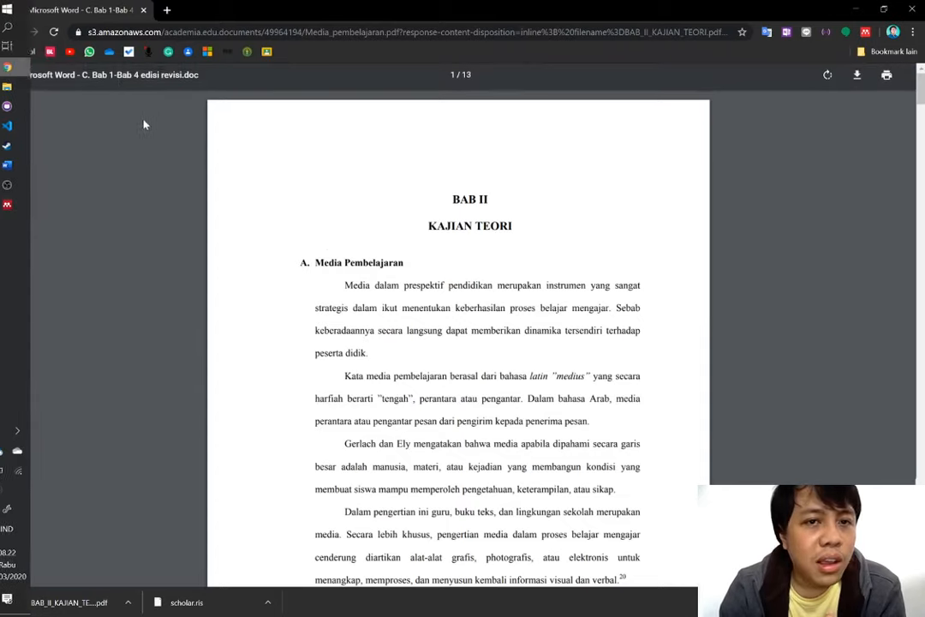
left_click(13, 31)
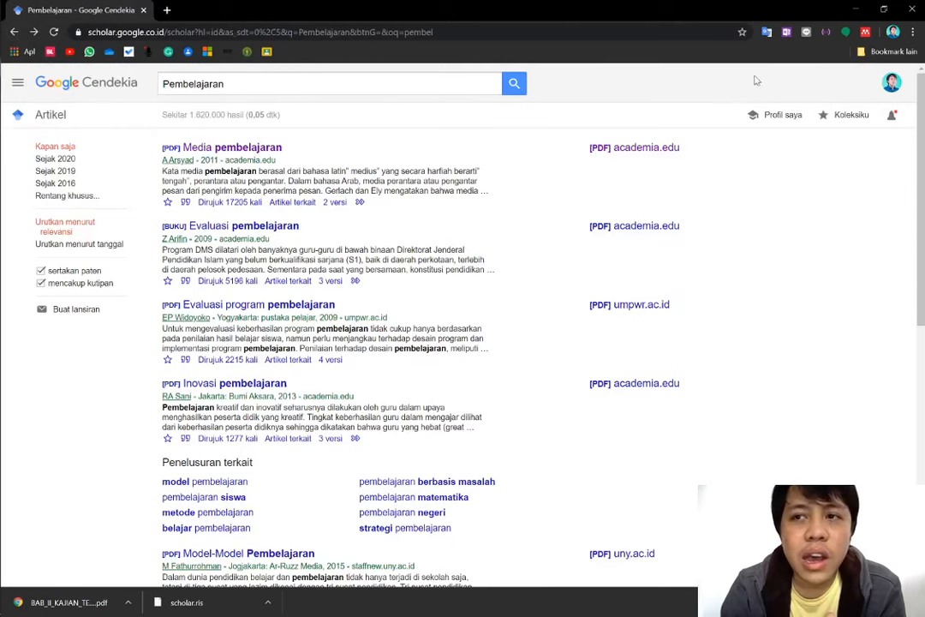
left_click(866, 32)
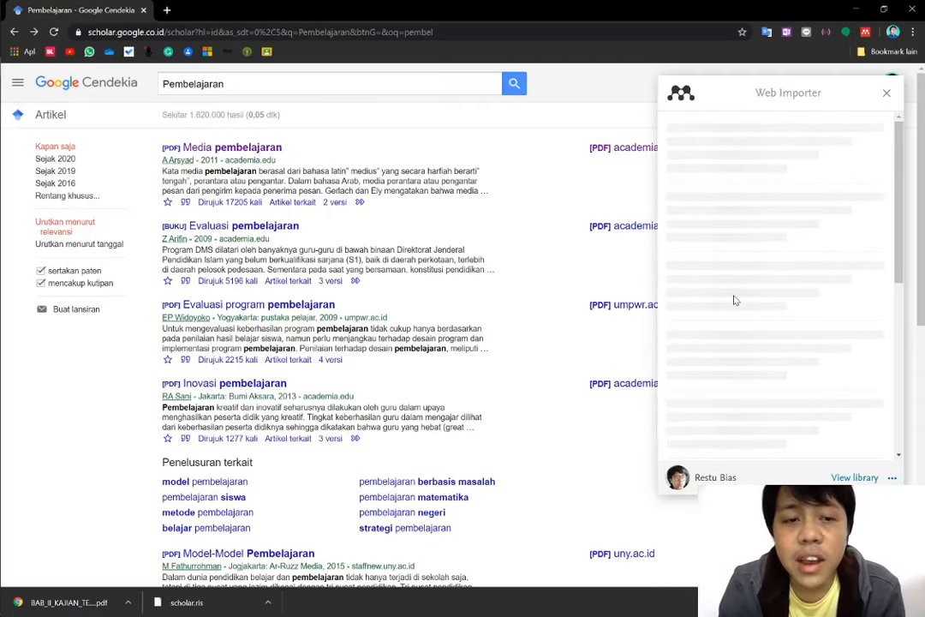
scroll(734, 300, "down", 5)
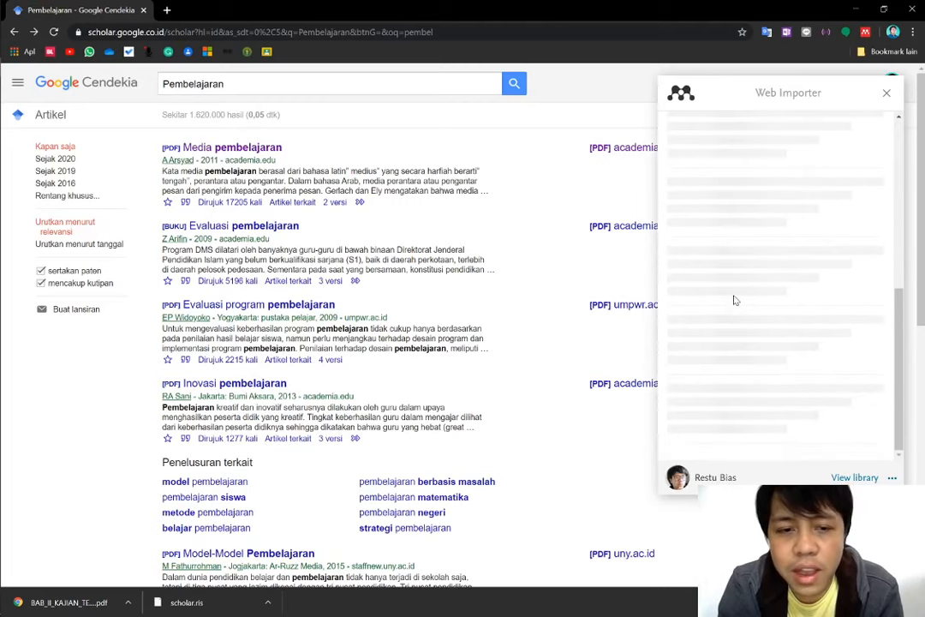
scroll(578, 563, "down", 8)
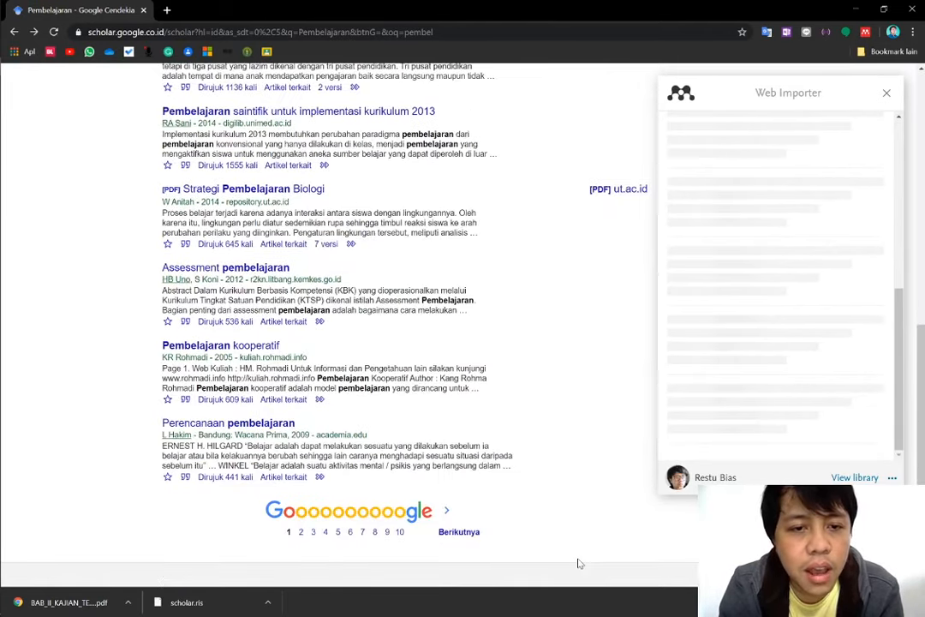
scroll(578, 562, "up", 10)
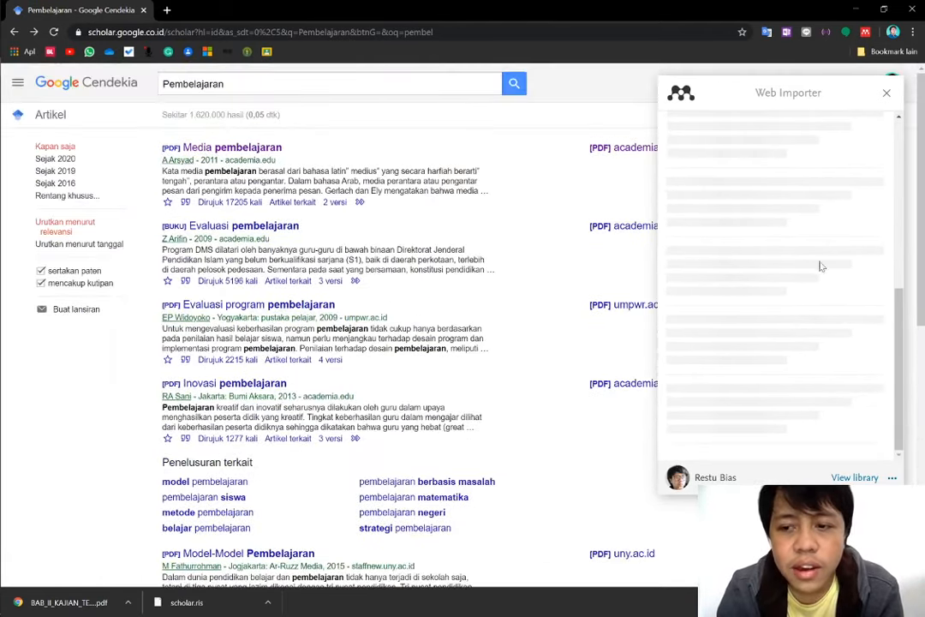
scroll(839, 216, "up", 5)
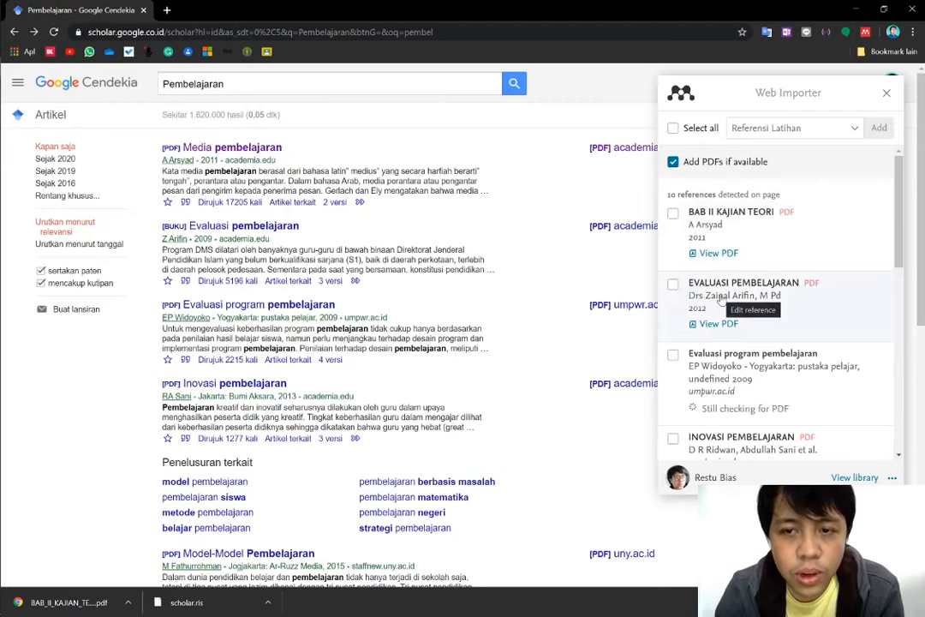
Add the detected "EVALUASI PEMBELAJARAN" reference with its PDF to the Referensi Latihan collection through the Web Importer.
left_click(673, 284)
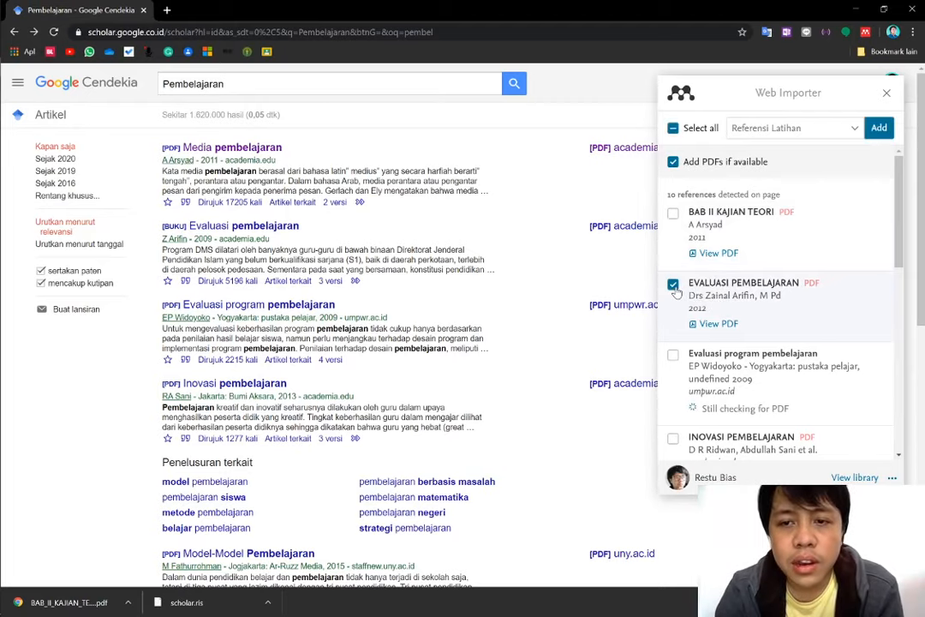
left_click(820, 128)
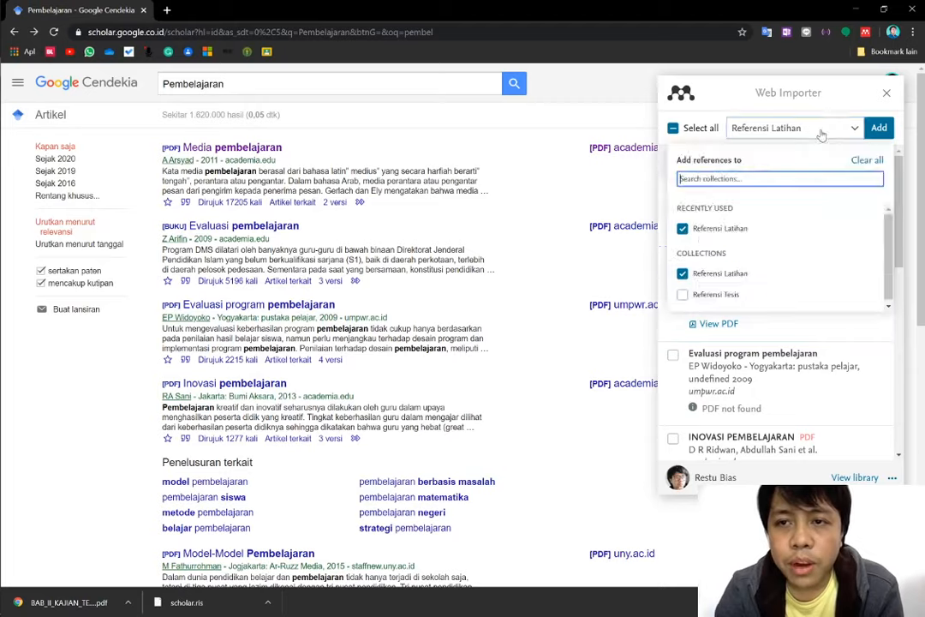
left_click(880, 128)
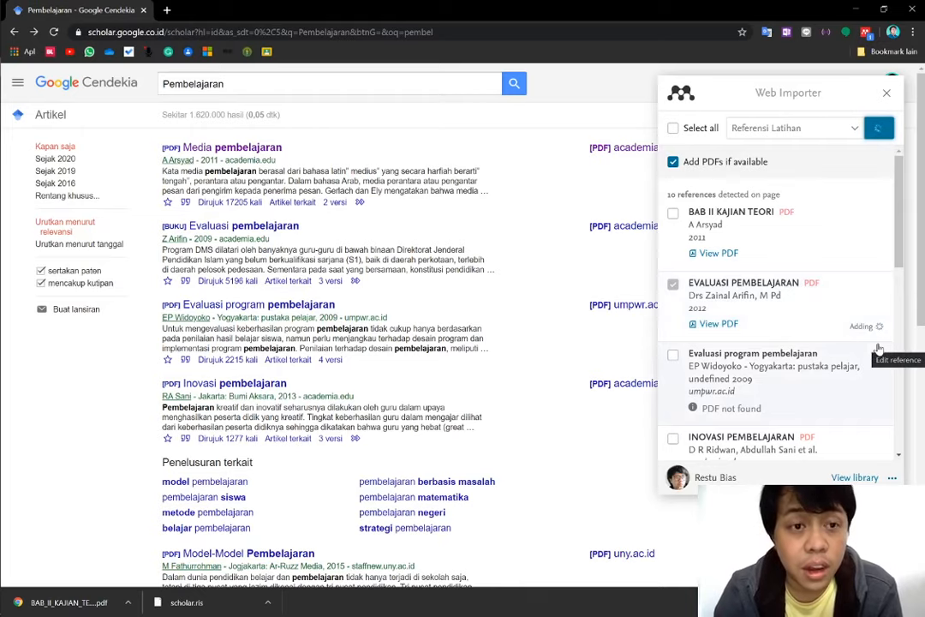
Look for the new reference in Mendeley Desktop's document list, return to Chrome to check the import's progress and close the downloads bar.
mouse_move(3, 276)
left_click(20, 205)
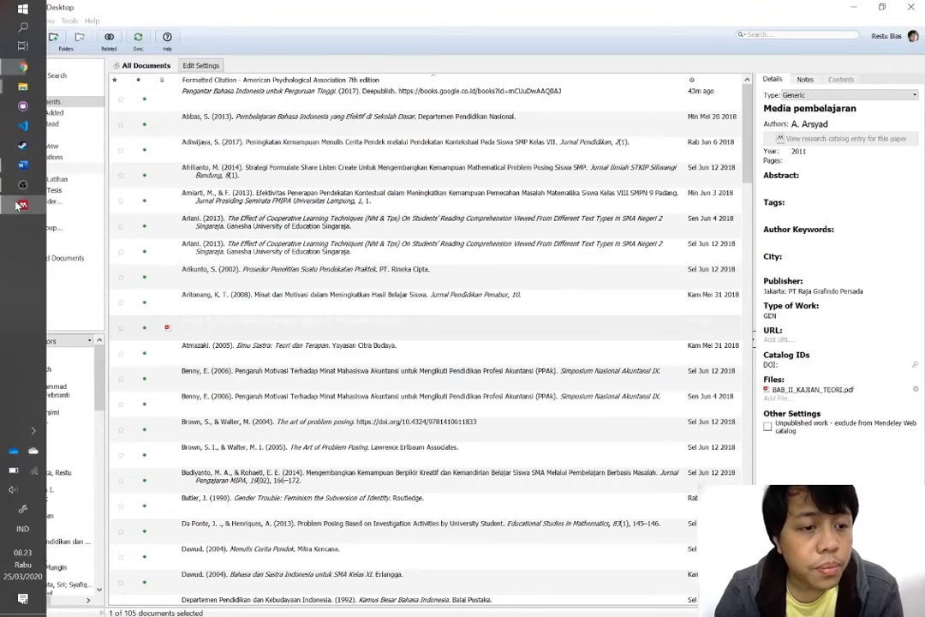
scroll(224, 294, "down", 6)
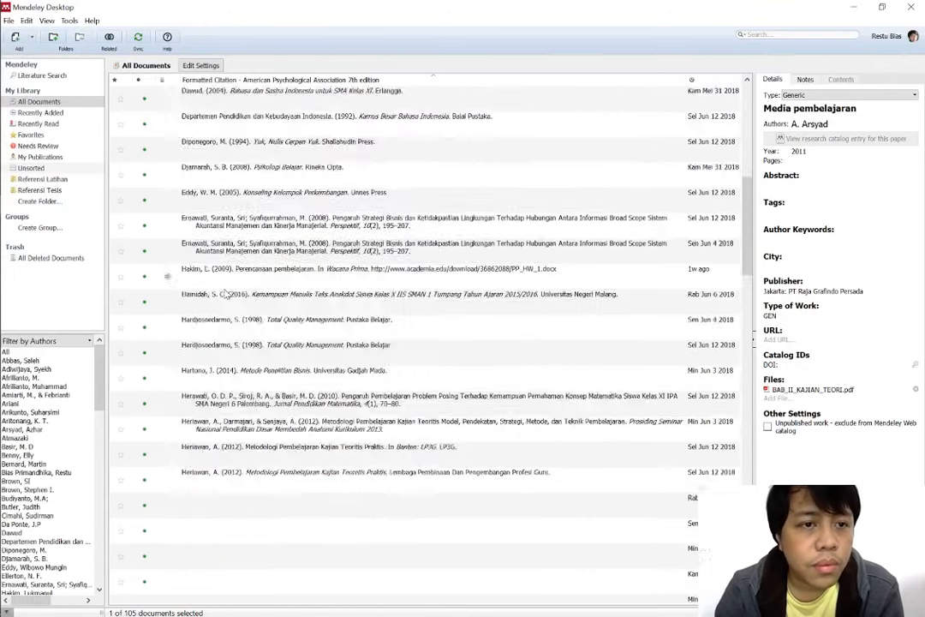
scroll(225, 294, "up", 6)
mouse_move(3, 78)
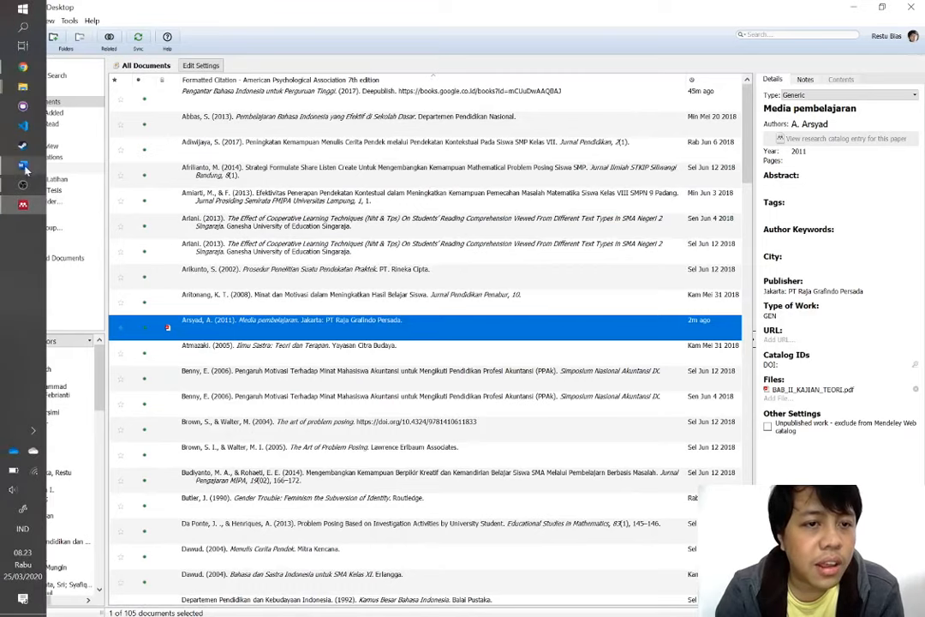
left_click(23, 70)
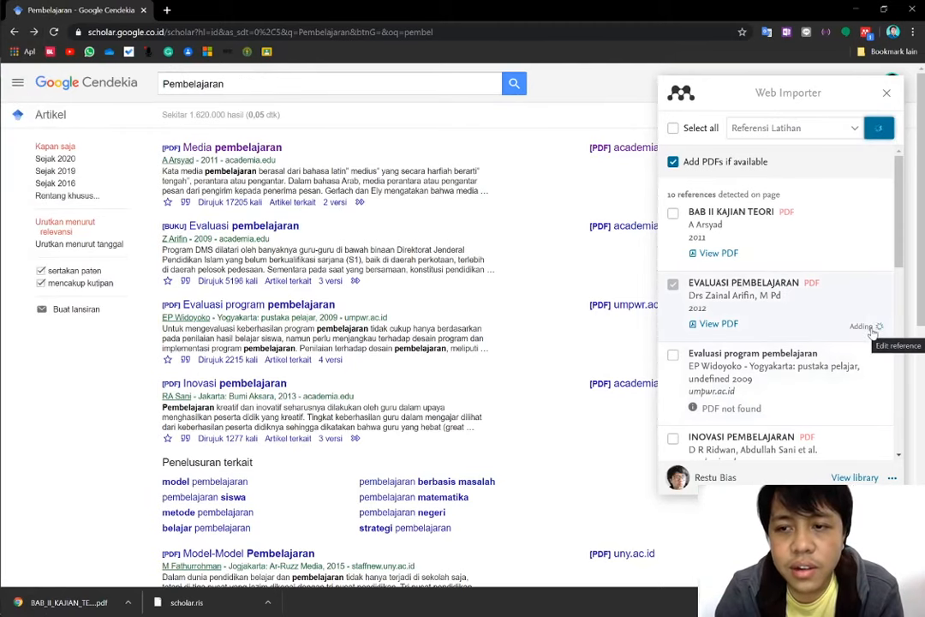
scroll(872, 333, "down", 2)
scroll(872, 332, "up", 2)
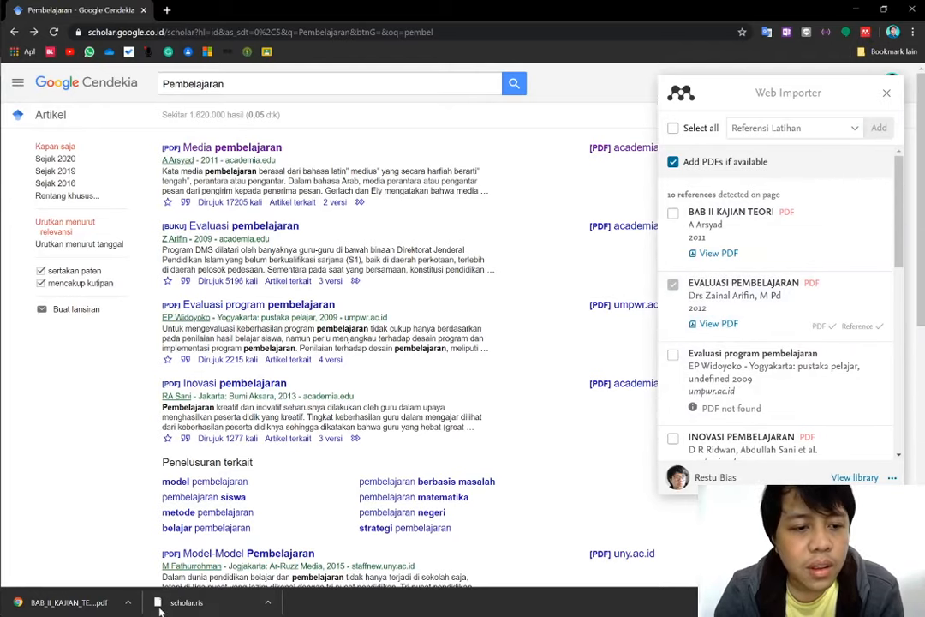
left_click(913, 602)
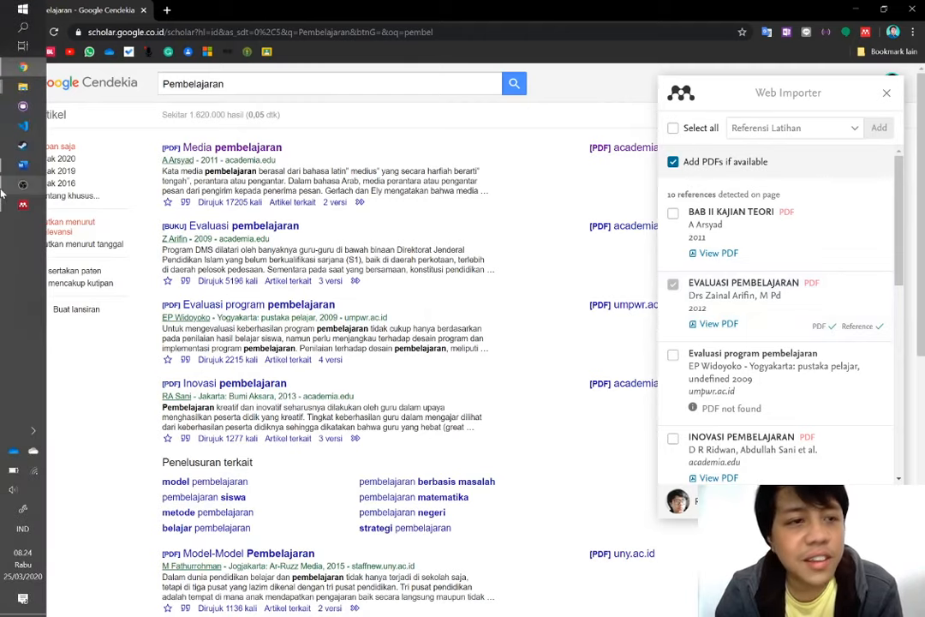
Switch to Mendeley Desktop, search All Documents for "eva", clear the search and sort the list by formatted citation in ascending order.
left_click(22, 206)
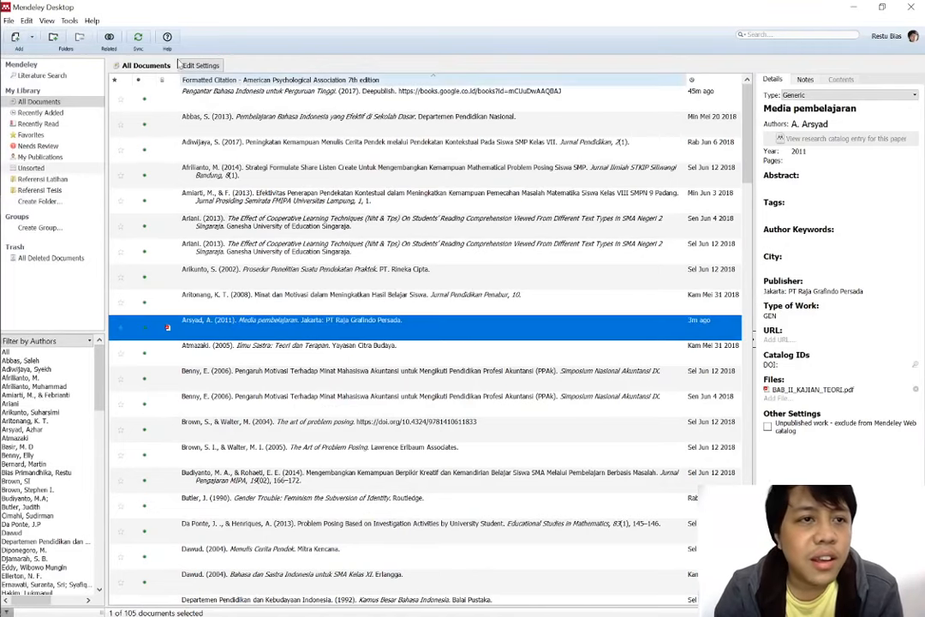
key("ctrl+f")
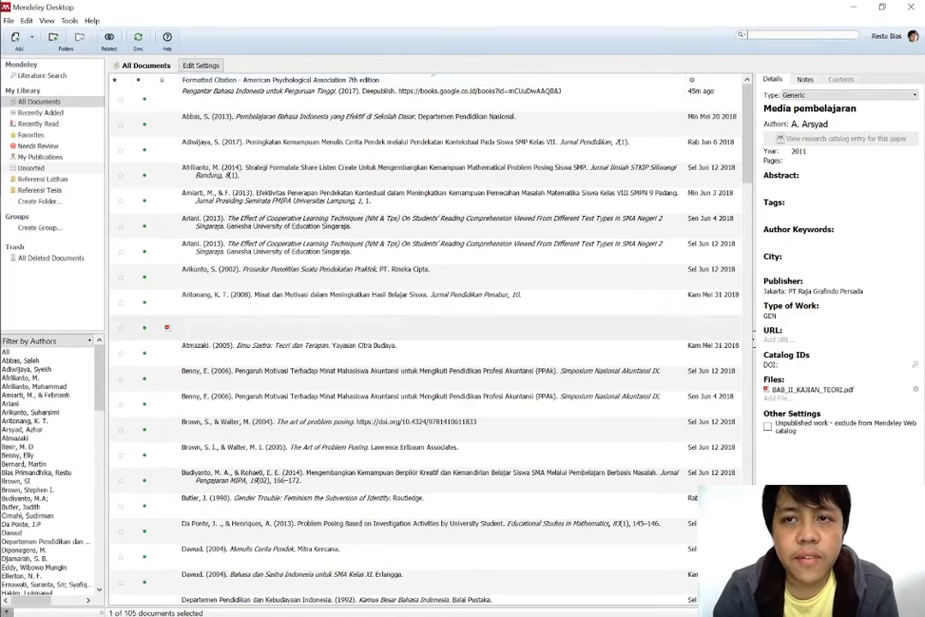
type("eva")
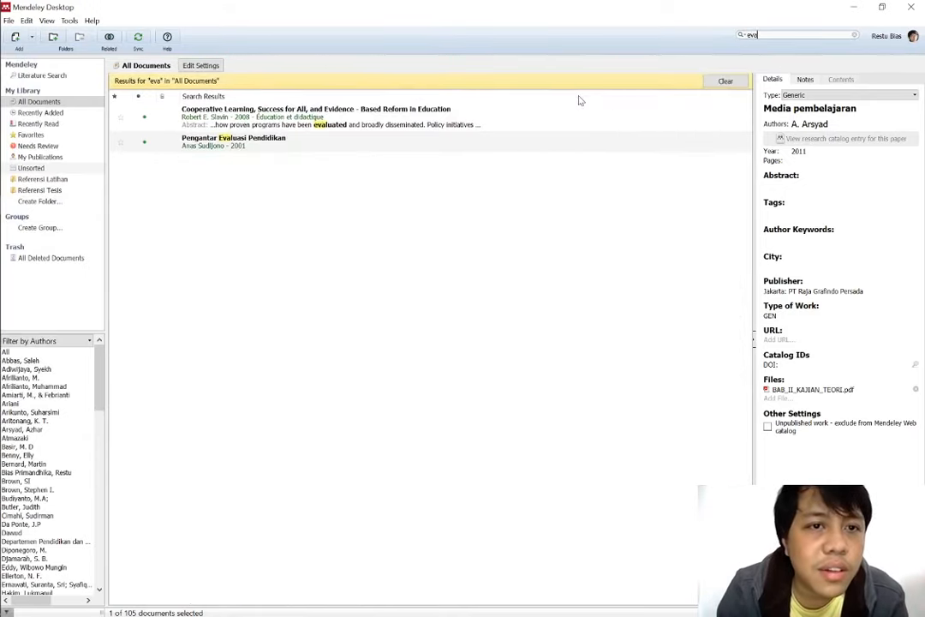
left_click(740, 81)
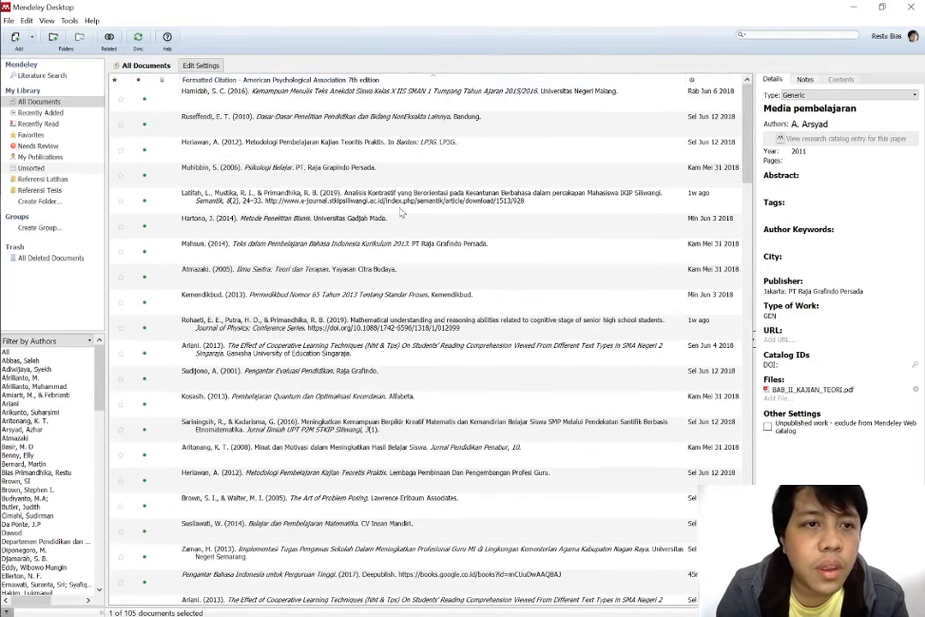
left_click(179, 78)
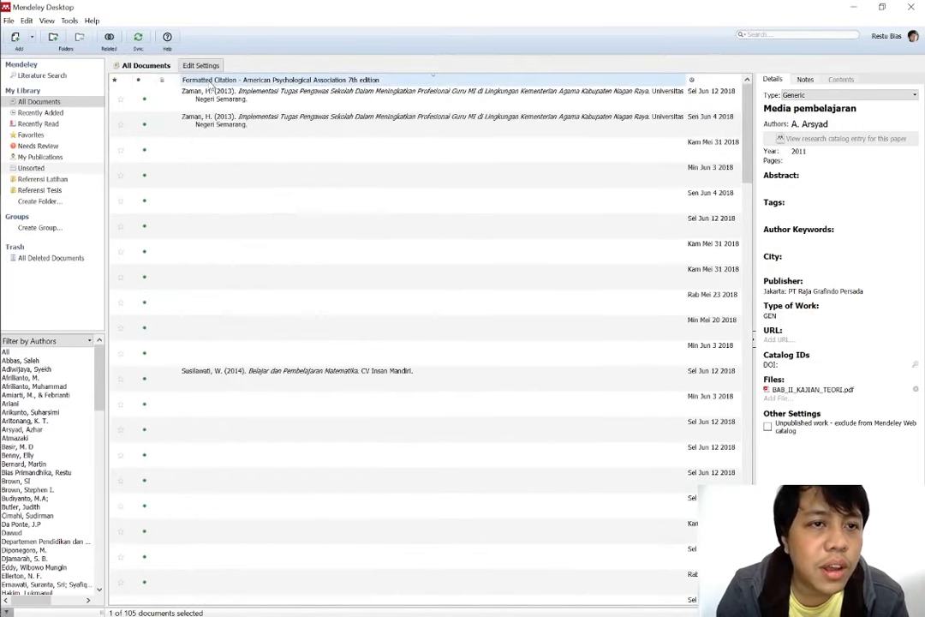
left_click(211, 81)
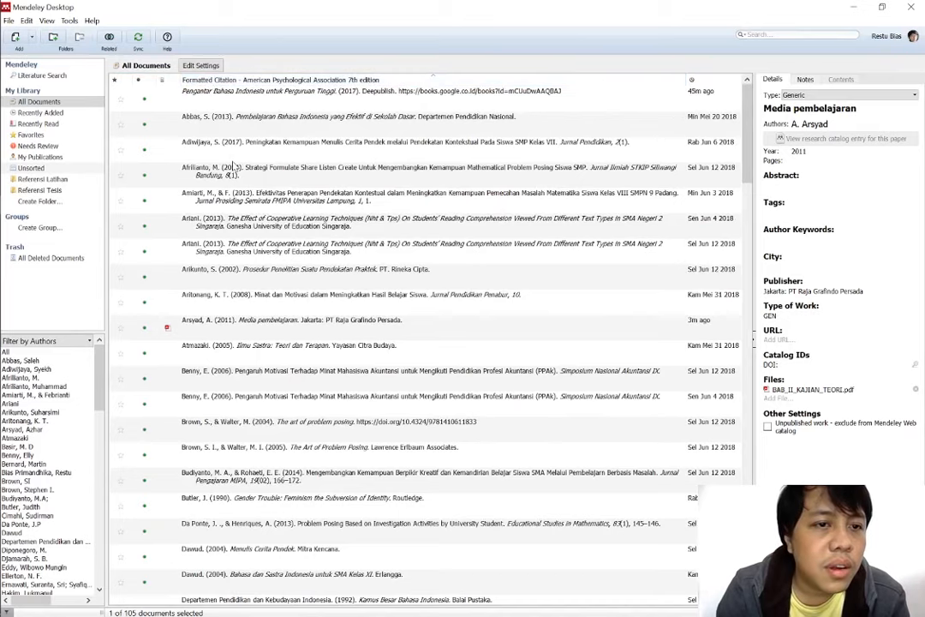
scroll(238, 235, "down", 2)
scroll(238, 236, "up", 2)
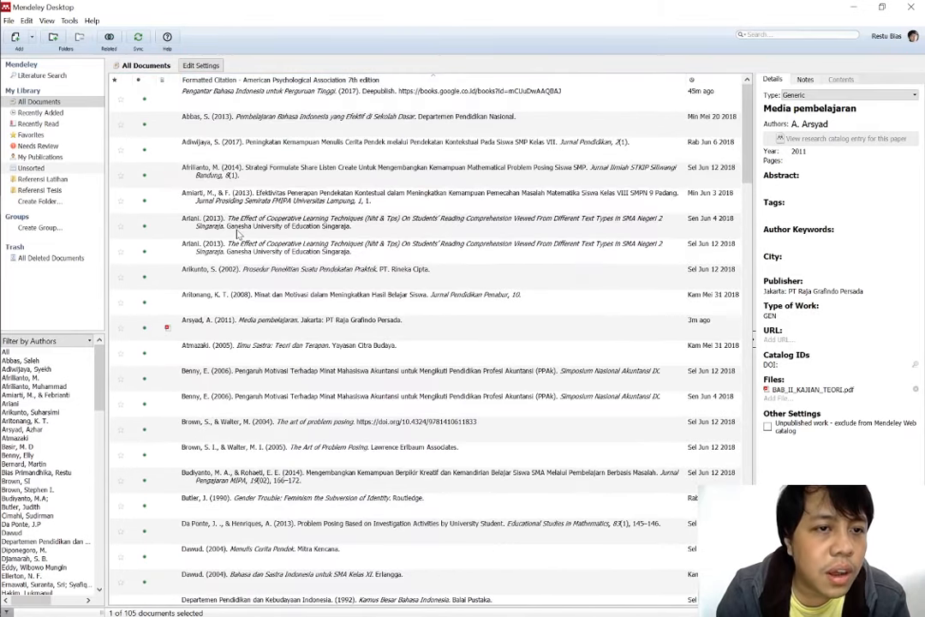
Recheck the reference in Chrome, search Mendeley's All Documents and Referensi Latihan by the author's name, and clear the search.
left_click(20, 81)
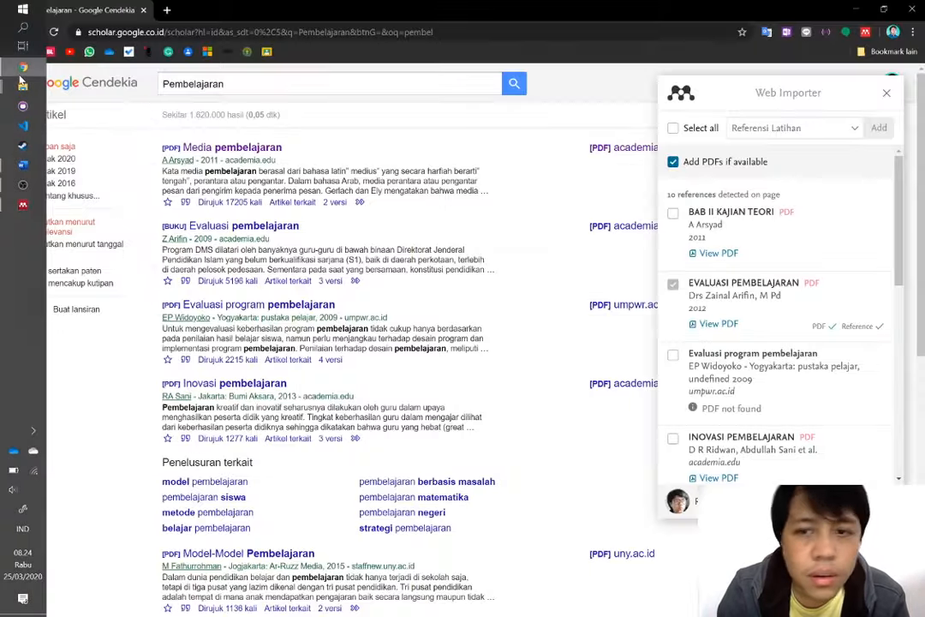
left_click(21, 82)
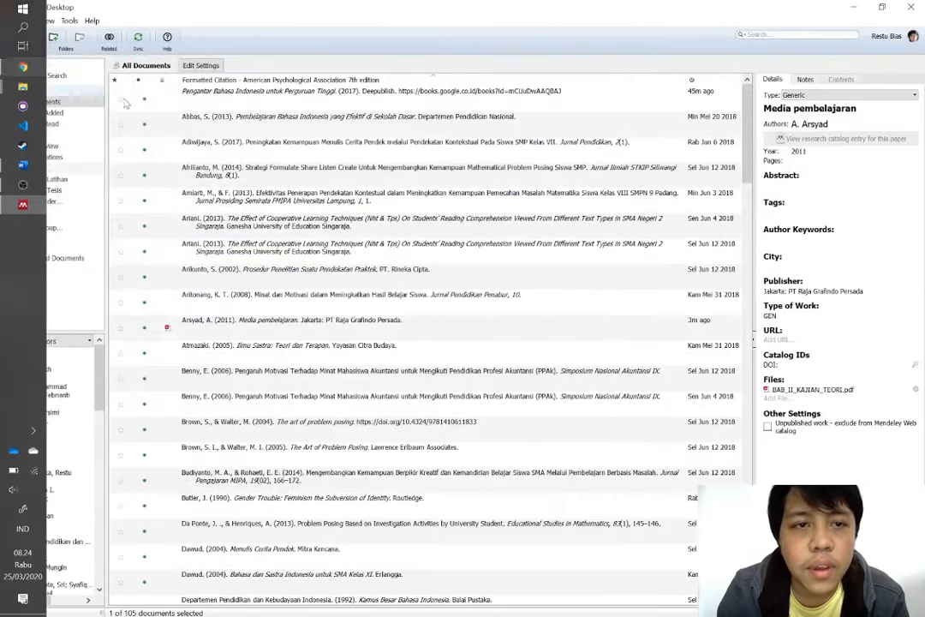
right_click(801, 39)
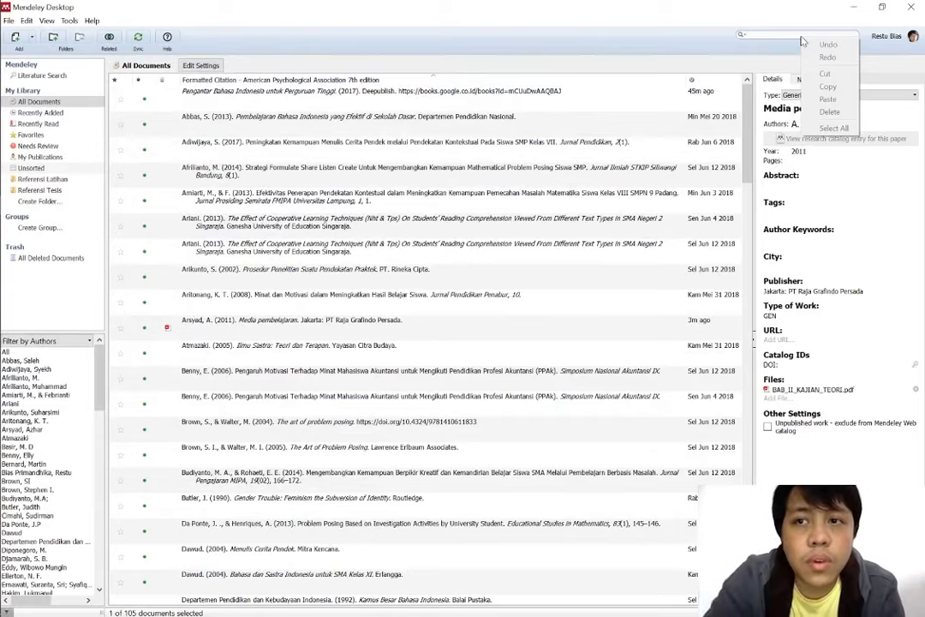
left_click(801, 39)
type("za")
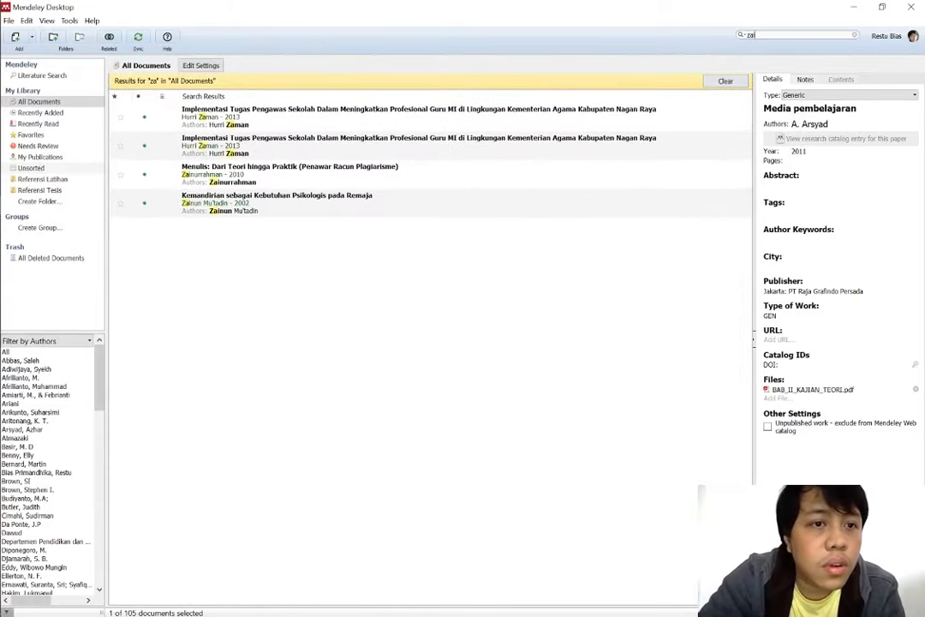
type("inal")
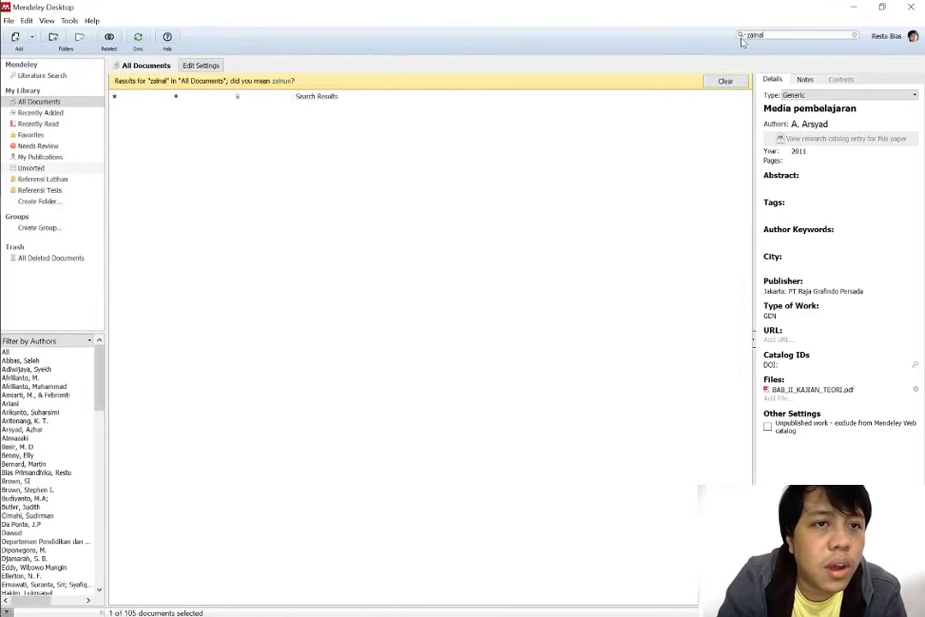
left_click(42, 179)
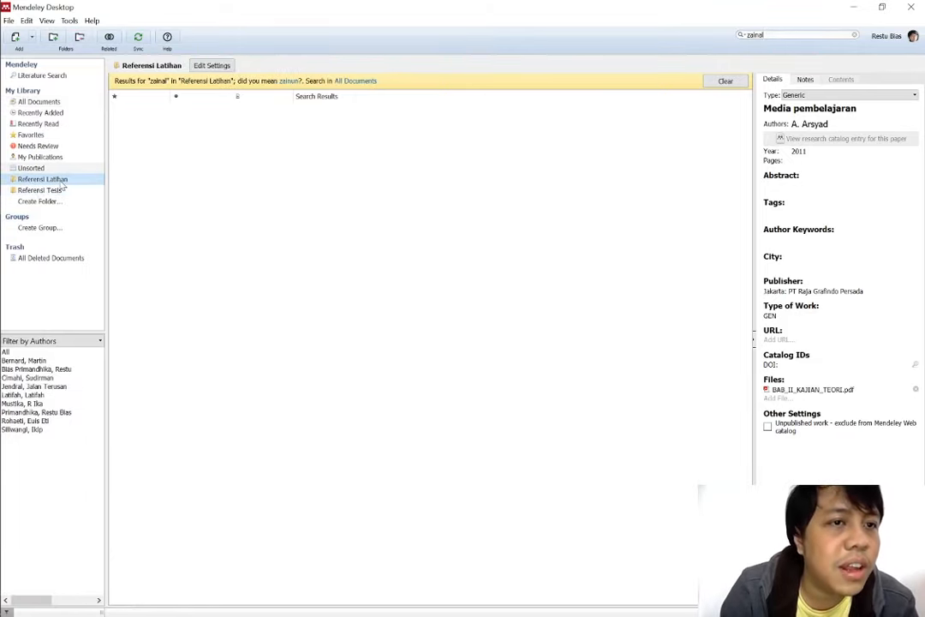
left_click(724, 81)
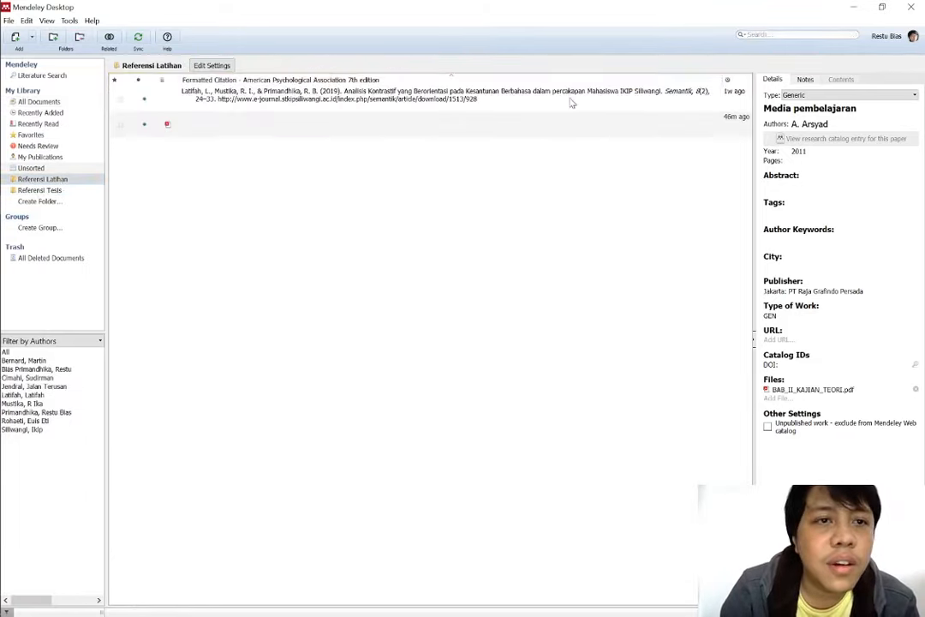
Inspect the entries in Referensi Latihan, briefly viewing the second entry's PDF, and check the Referensi Tesis folder for the imported reference.
left_click(330, 124)
left_click(347, 98)
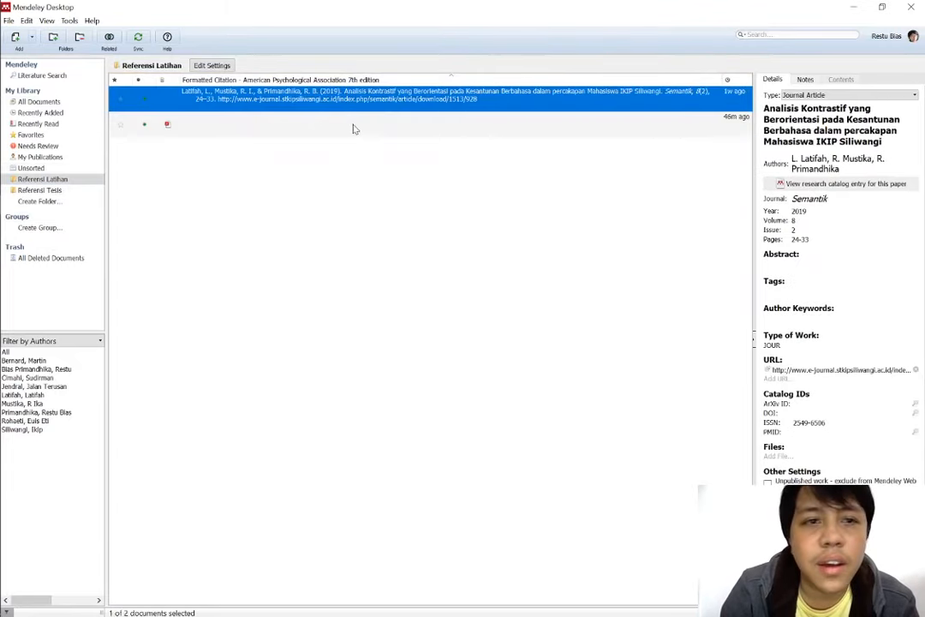
left_click(355, 129)
double_click(354, 128)
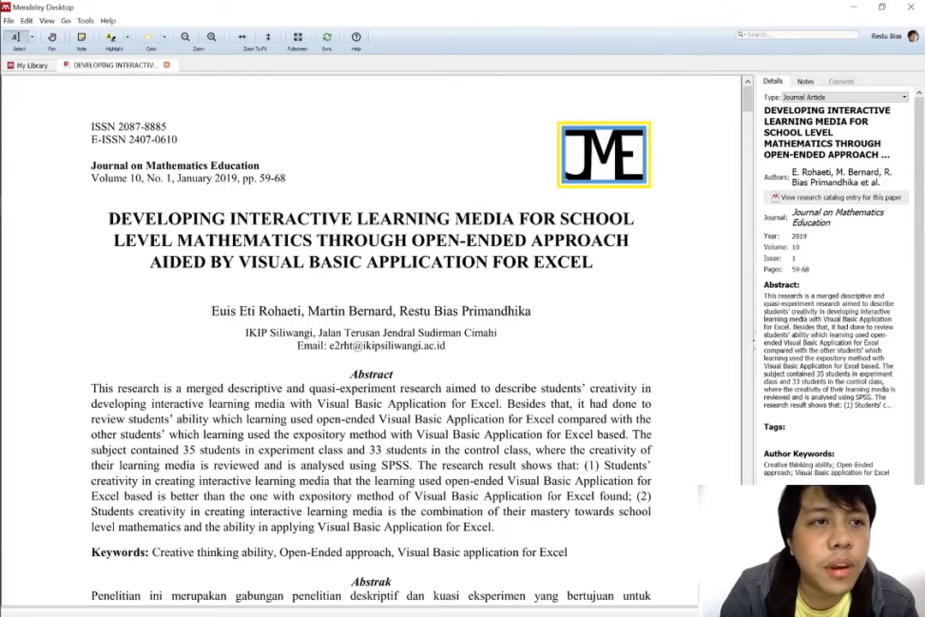
left_click(167, 66)
left_click(72, 189)
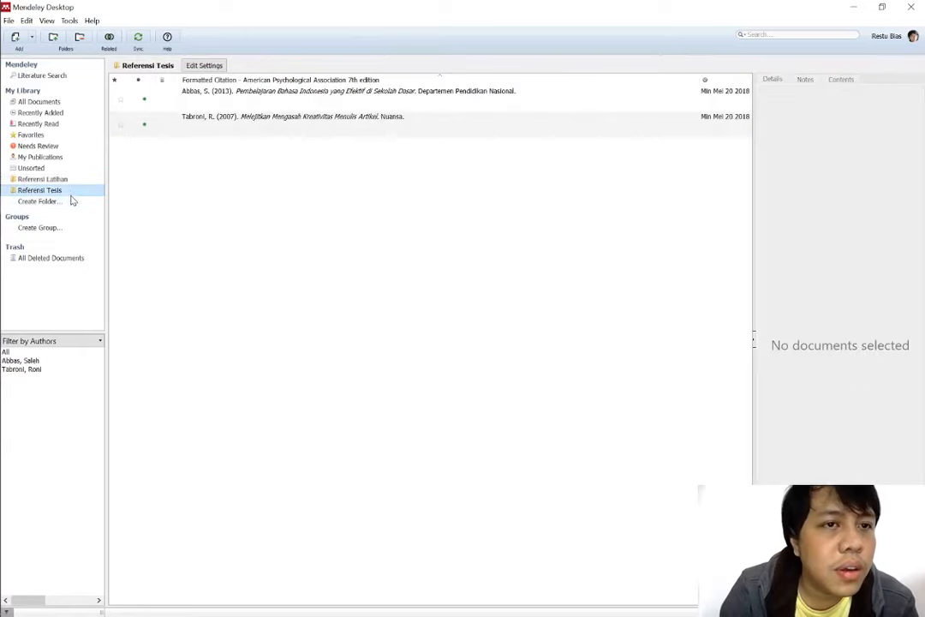
left_click(70, 179)
left_click(174, 96)
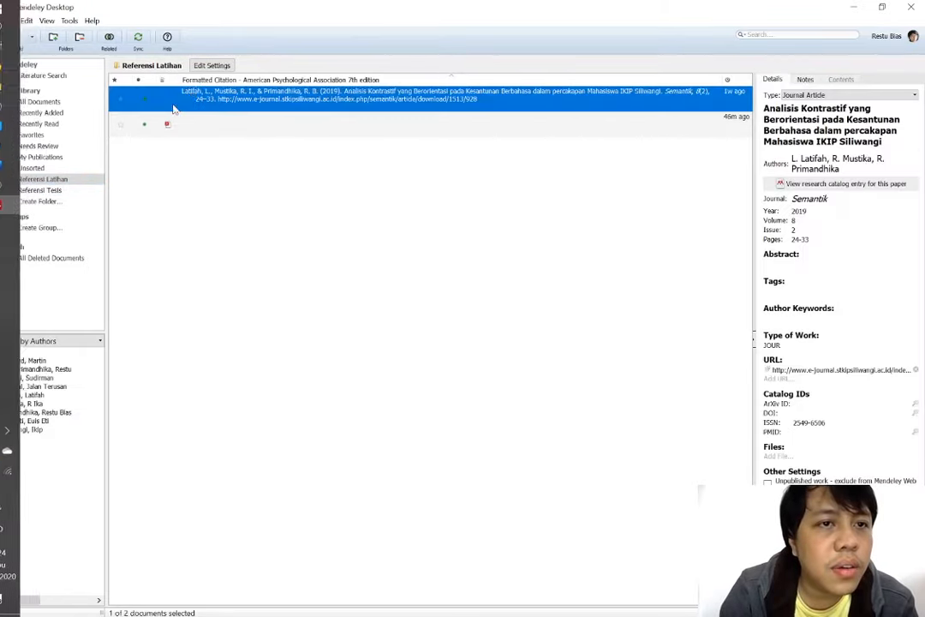
Sync the Mendeley library and select the downloaded "EVALUASI PEMBELAJARAN" entry in Referensi Latihan, comparing it with the Web Importer listing in Chrome.
left_click(140, 39)
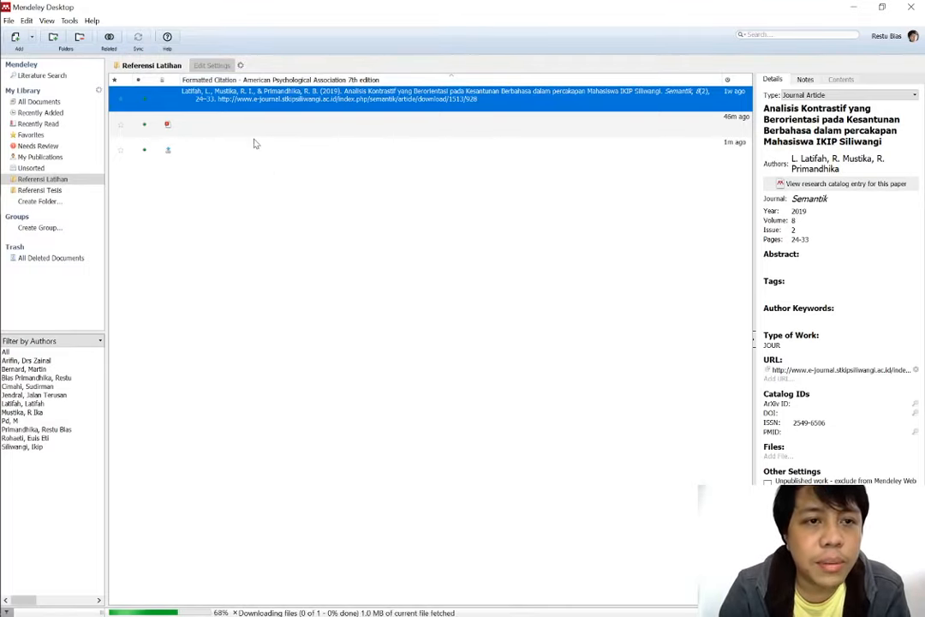
left_click(233, 150)
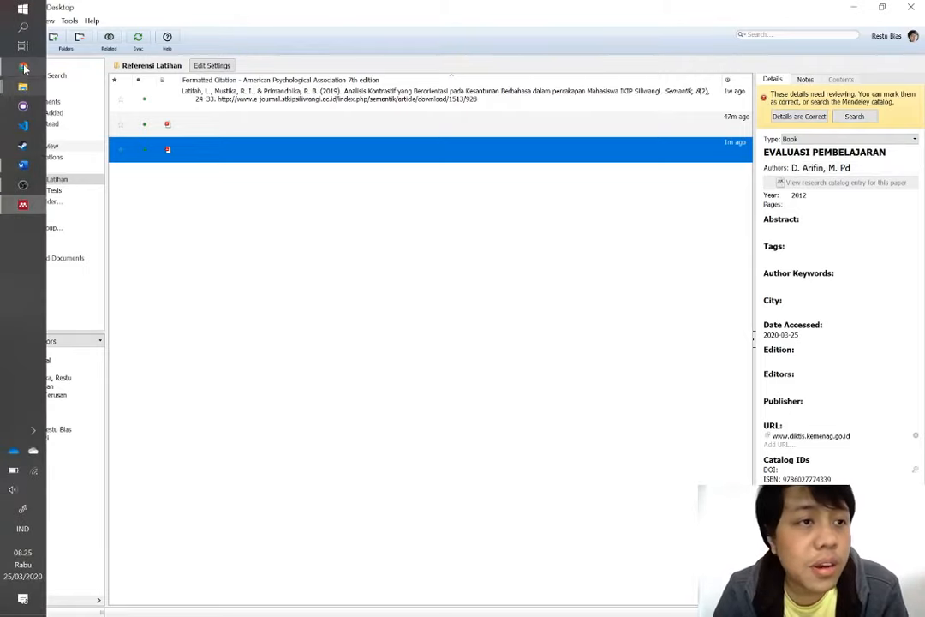
left_click(25, 70)
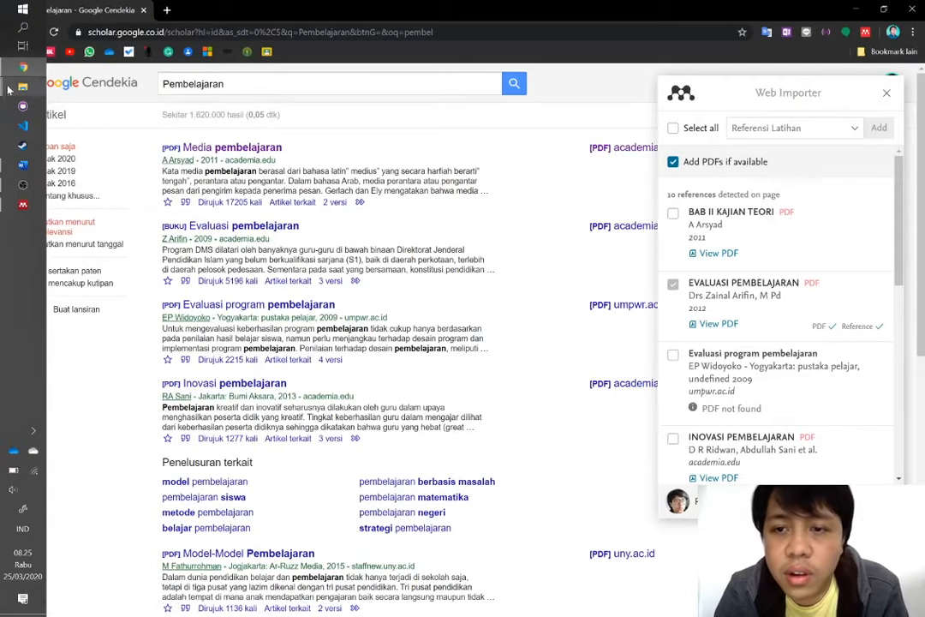
mouse_move(12, 75)
left_click(23, 204)
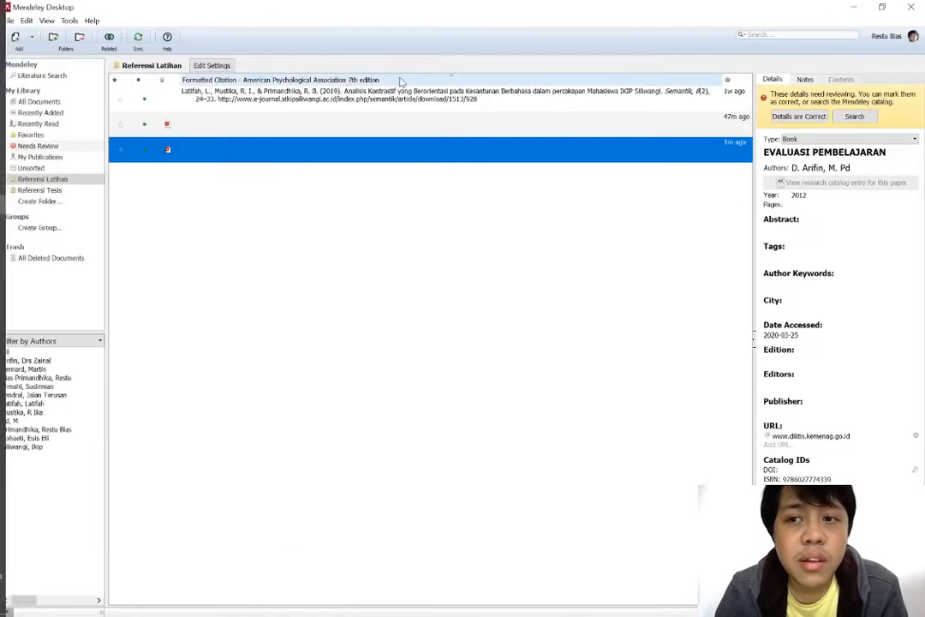
Correct the authors of the "EVALUASI PEMBELAJARAN" entry by removing the second author line made from "M.Pd" and the "Drs" title from the first author.
left_click(796, 168)
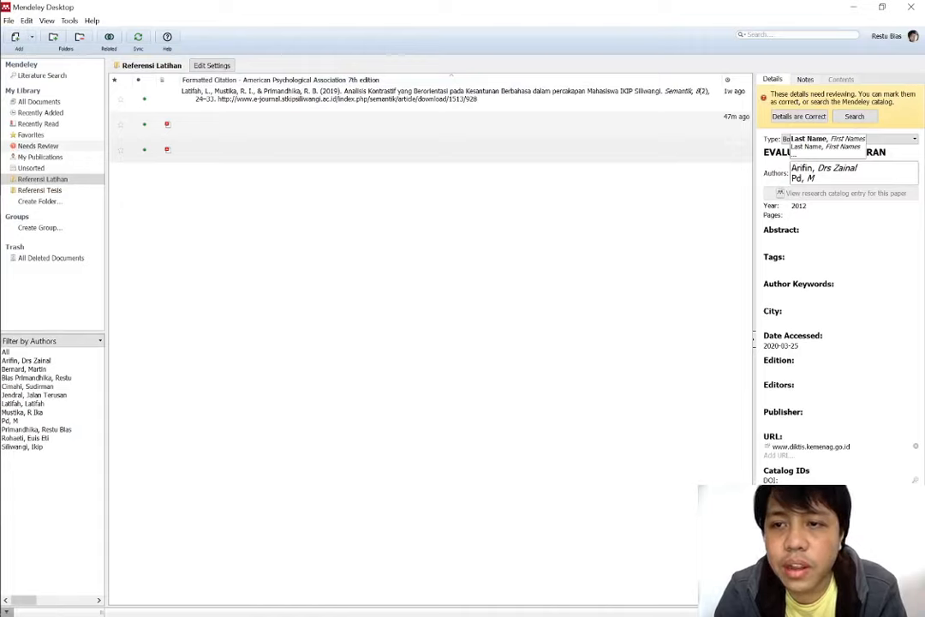
left_click_drag(816, 178, 788, 181)
key("BackSpace")
key("BackSpace")
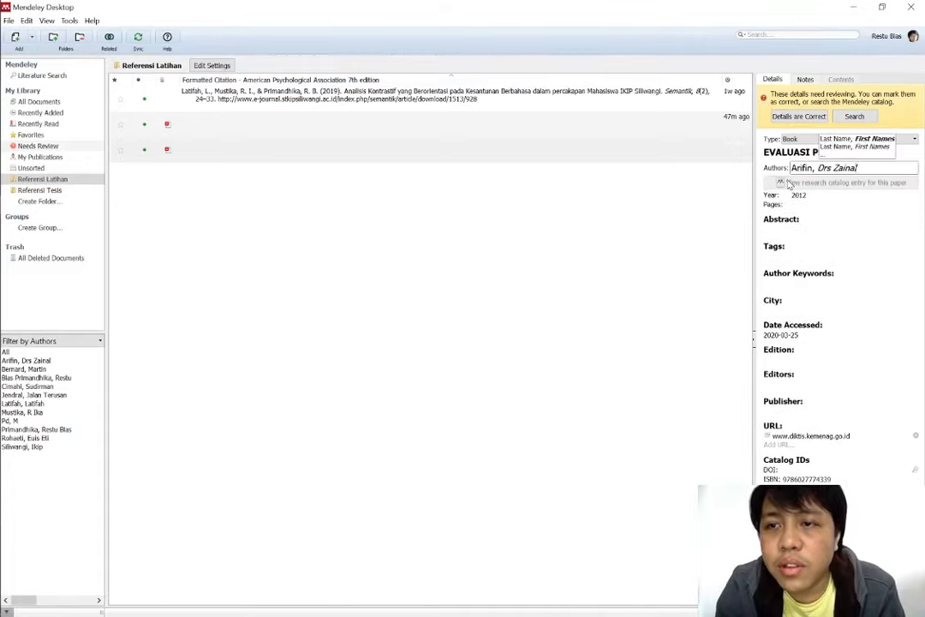
left_click(832, 168)
key("BackSpace")
key("BackSpace")
key("BackSpace")
key("BackSpace")
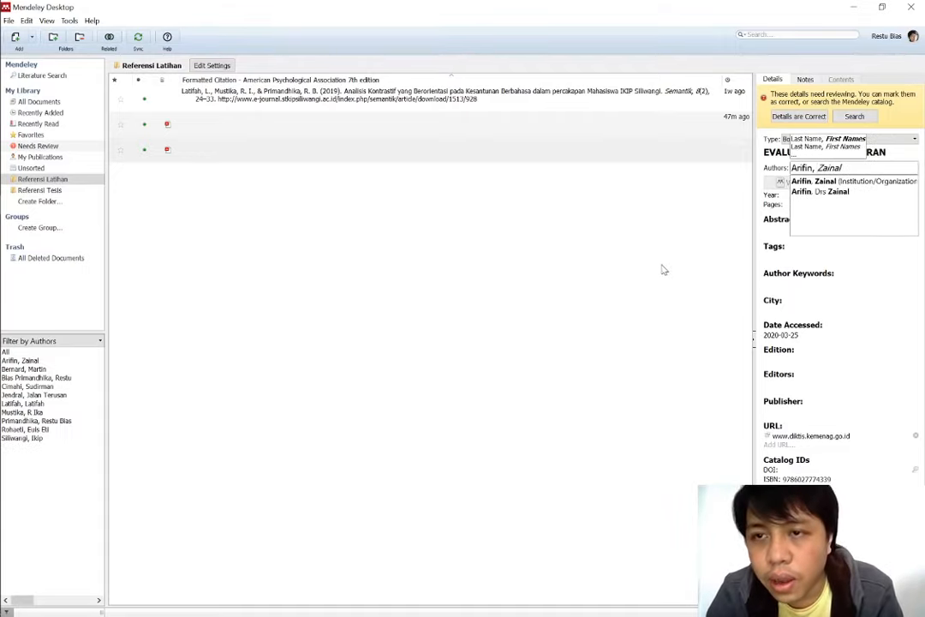
key("BackSpace")
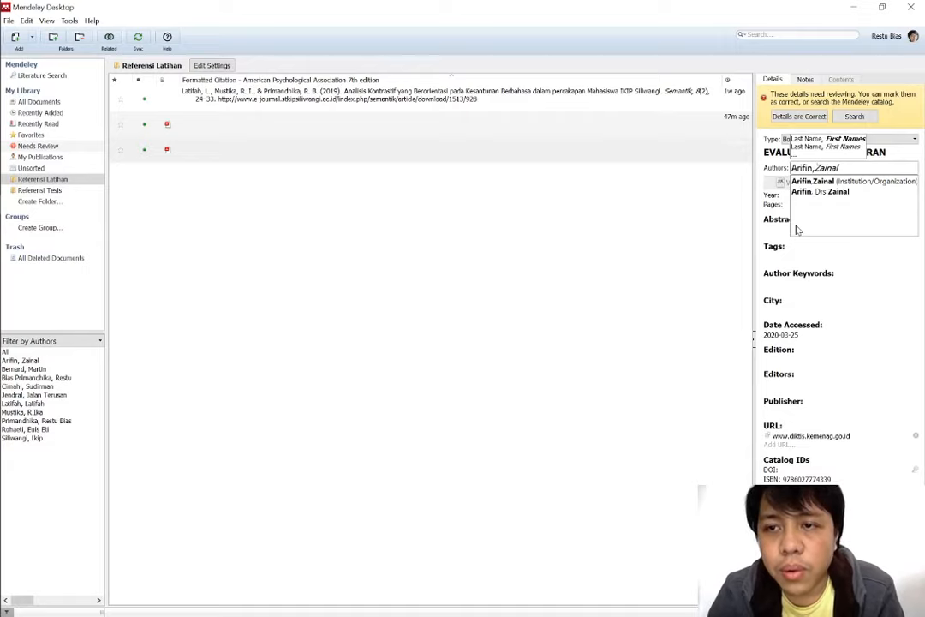
left_click(822, 274)
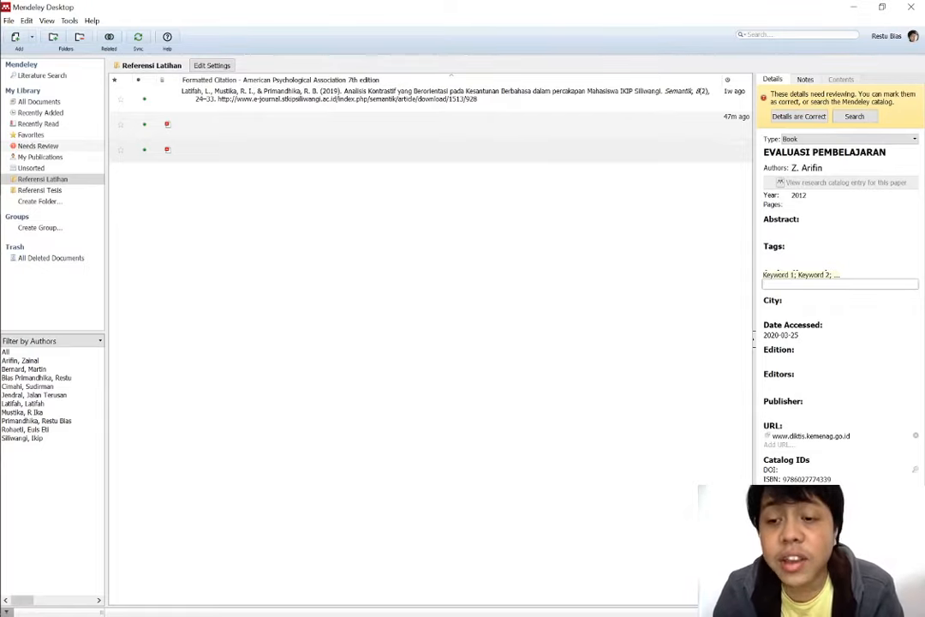
Check the entry against its PDF's cover and publication page, return to the library and mark the details as correct.
double_click(168, 150)
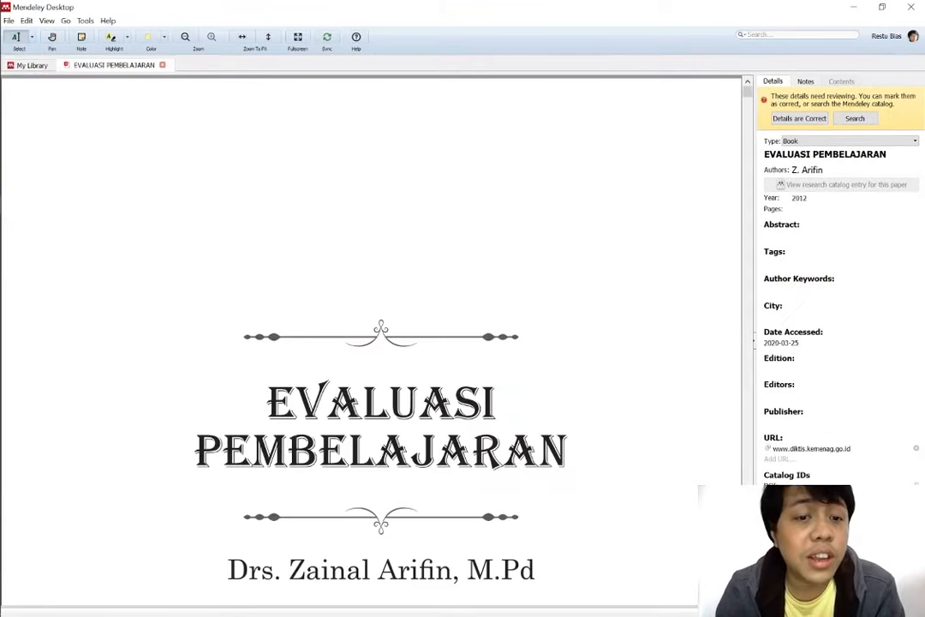
scroll(371, 343, "down", 3)
scroll(370, 342, "down", 10)
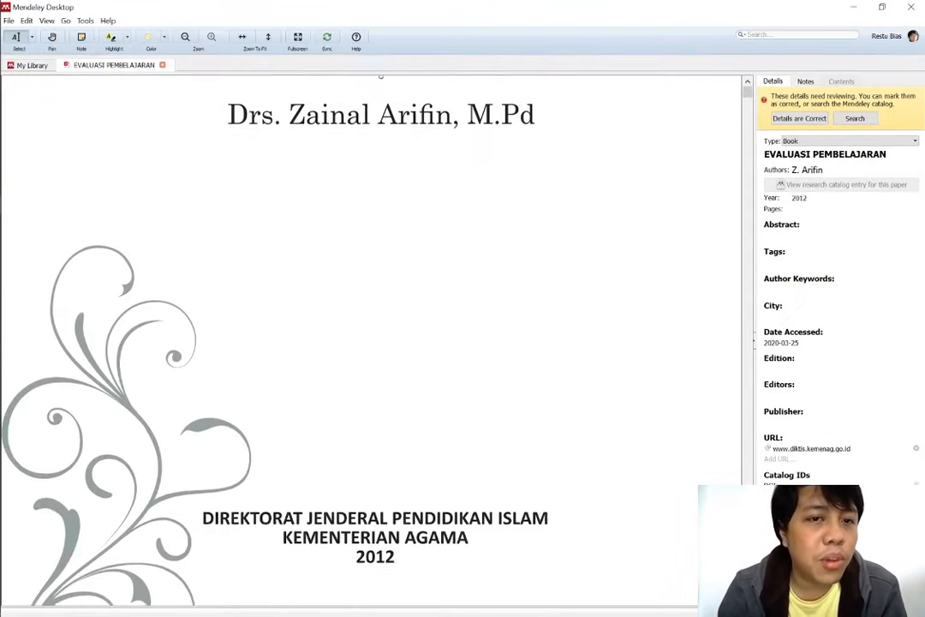
scroll(371, 342, "down", 3)
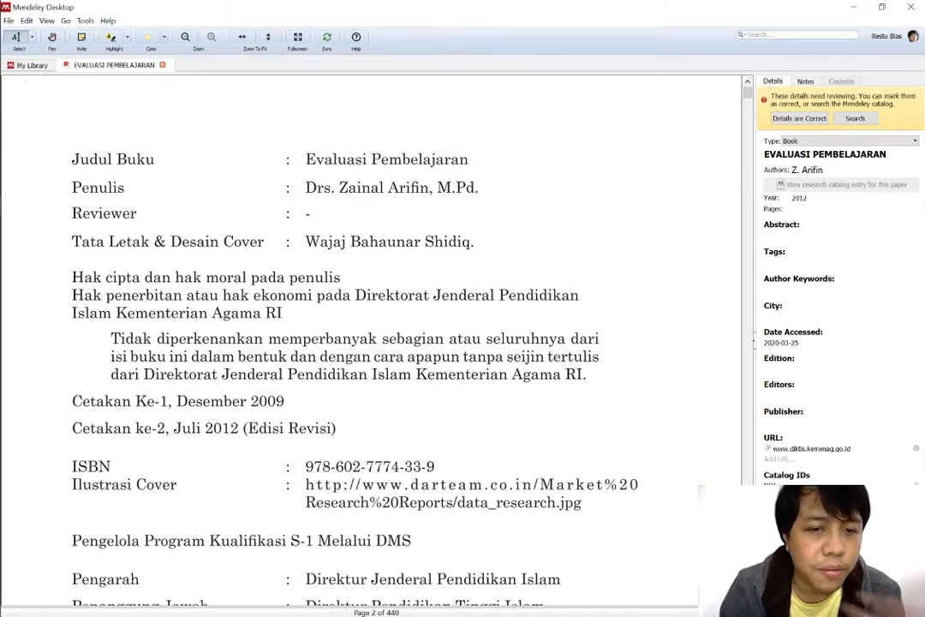
left_click(29, 66)
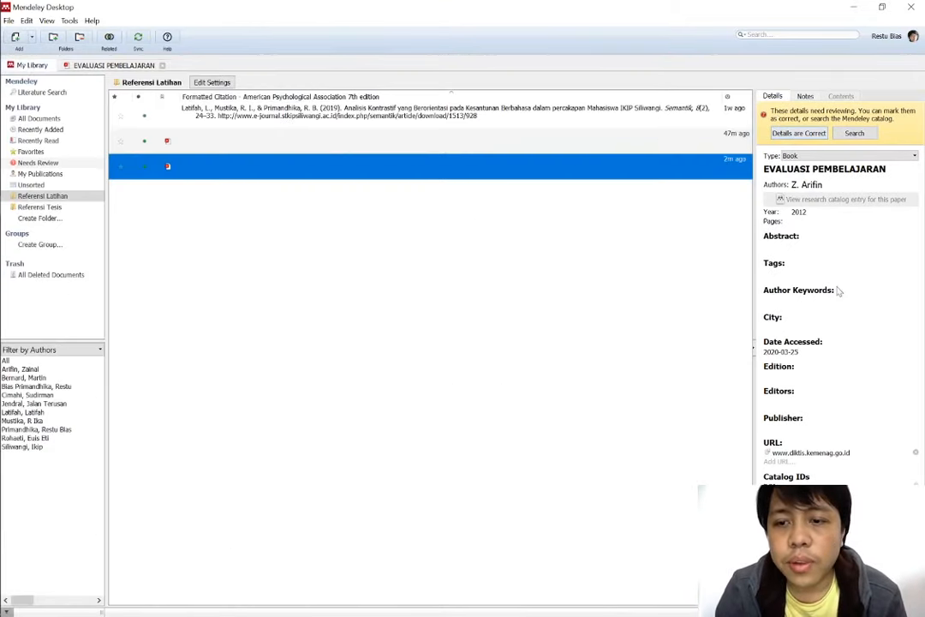
left_click(799, 134)
left_click(323, 168)
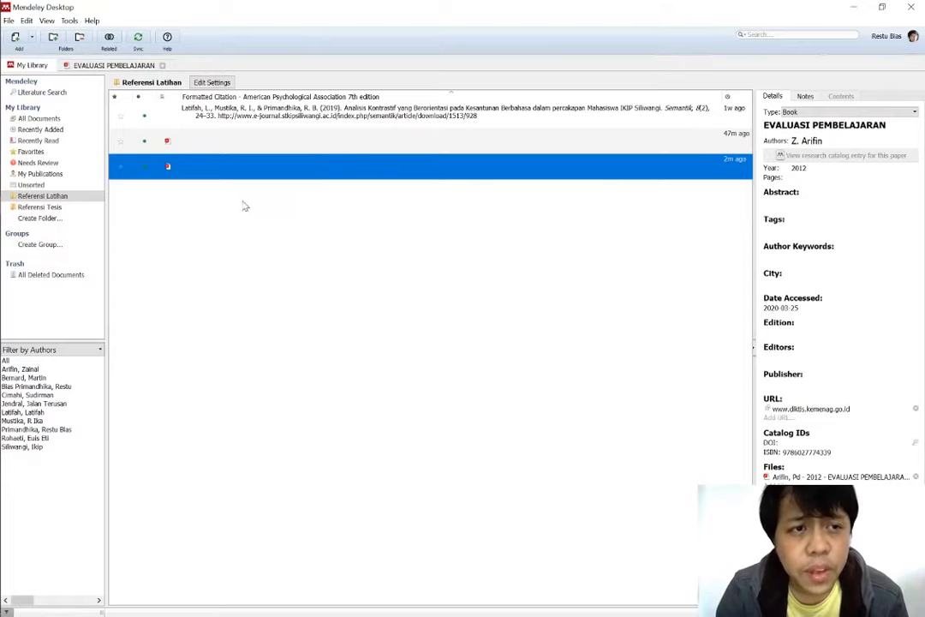
Switch to Word and cite "EVALUASI PEMBELAJARAN" (2012) after the first SIMPULAN paragraph in BAB III, adding a space before the citation.
left_click(18, 168)
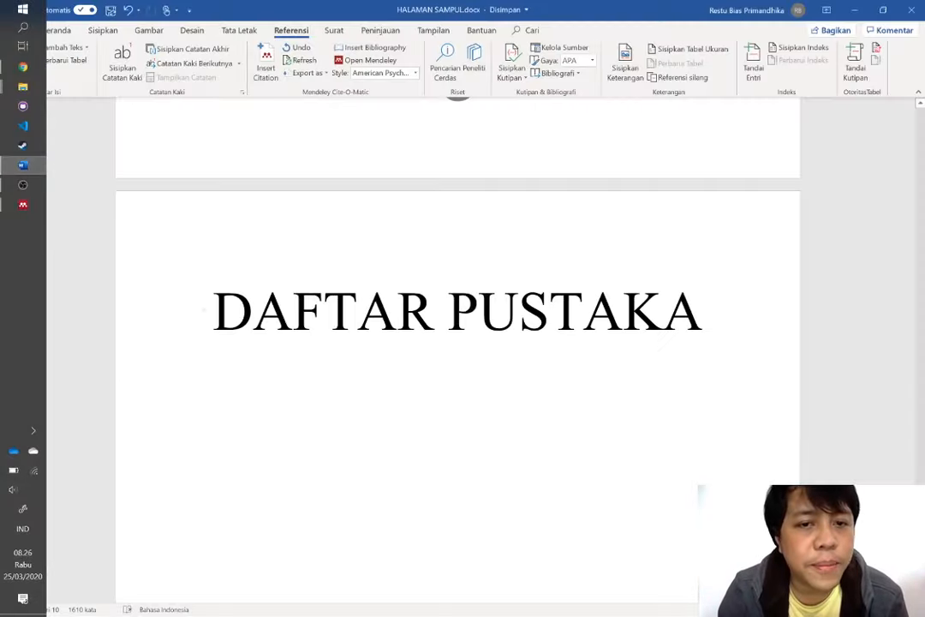
left_click(331, 403)
scroll(331, 403, "up", 10)
scroll(454, 343, "down", 12)
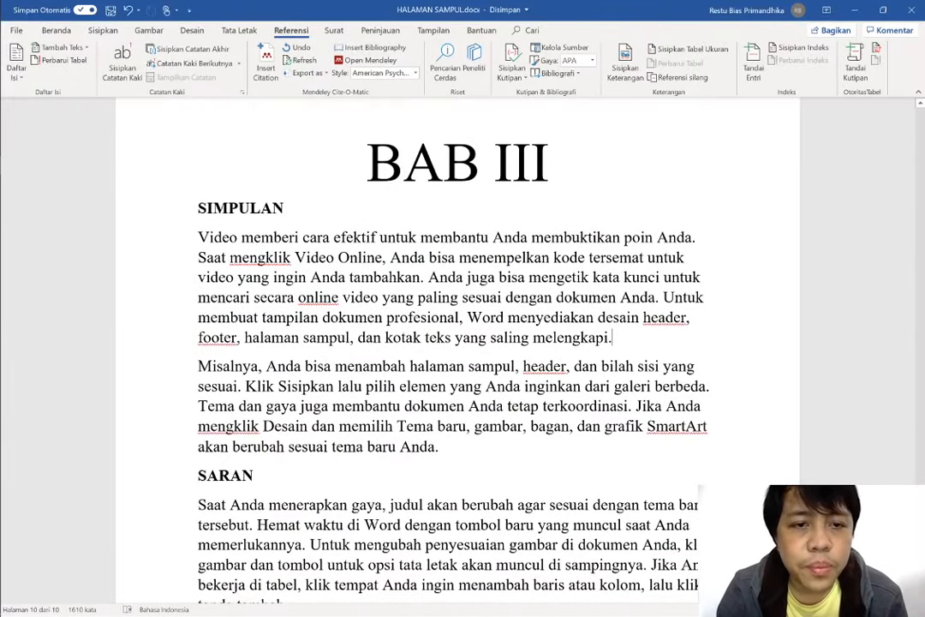
left_click(266, 67)
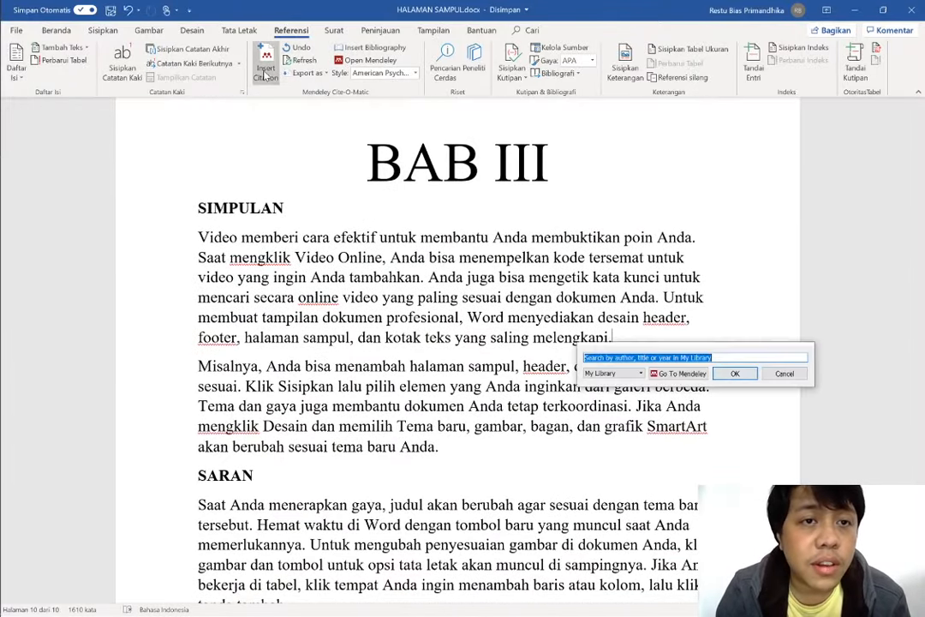
type("arifi")
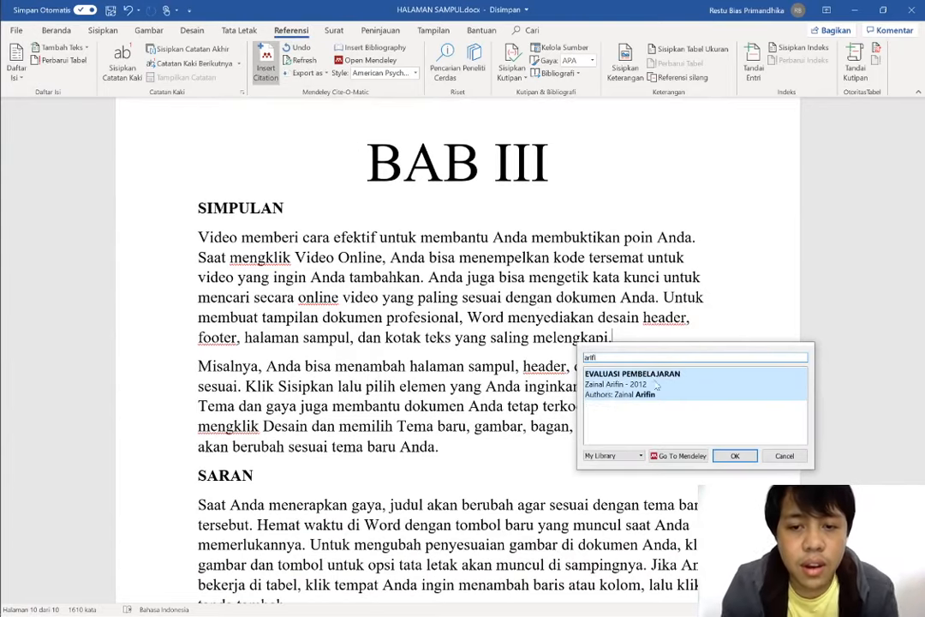
left_click(657, 387)
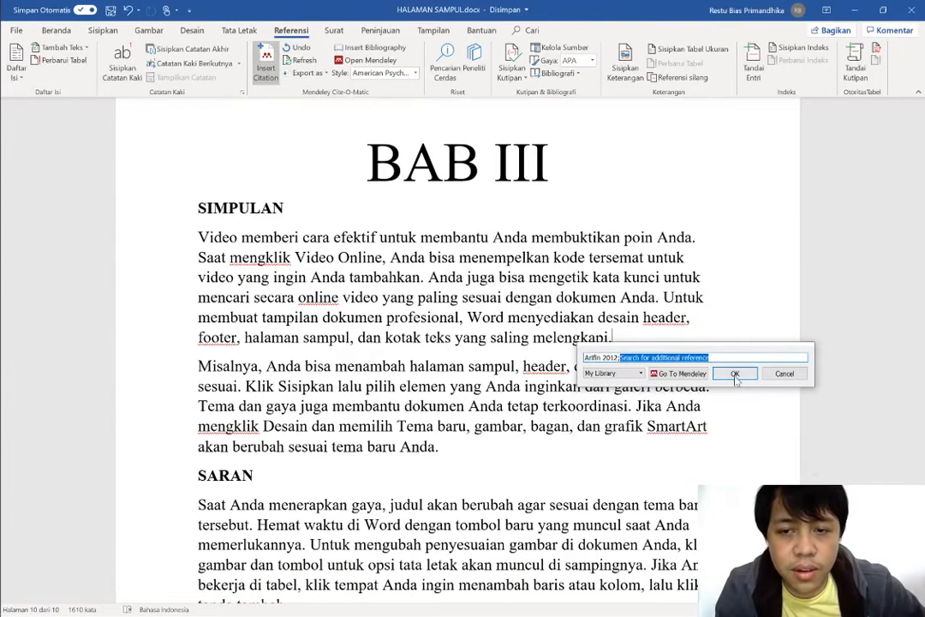
left_click(733, 376)
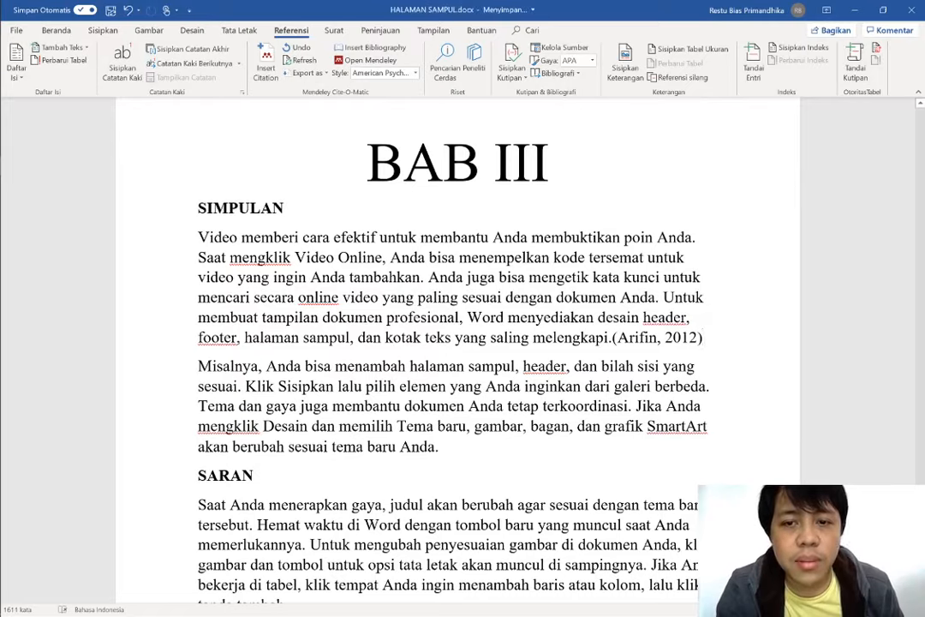
left_click(612, 338)
Insert the Mendeley bibliography below the DAFTAR PUSTAKA heading.
scroll(457, 349, "down", 15)
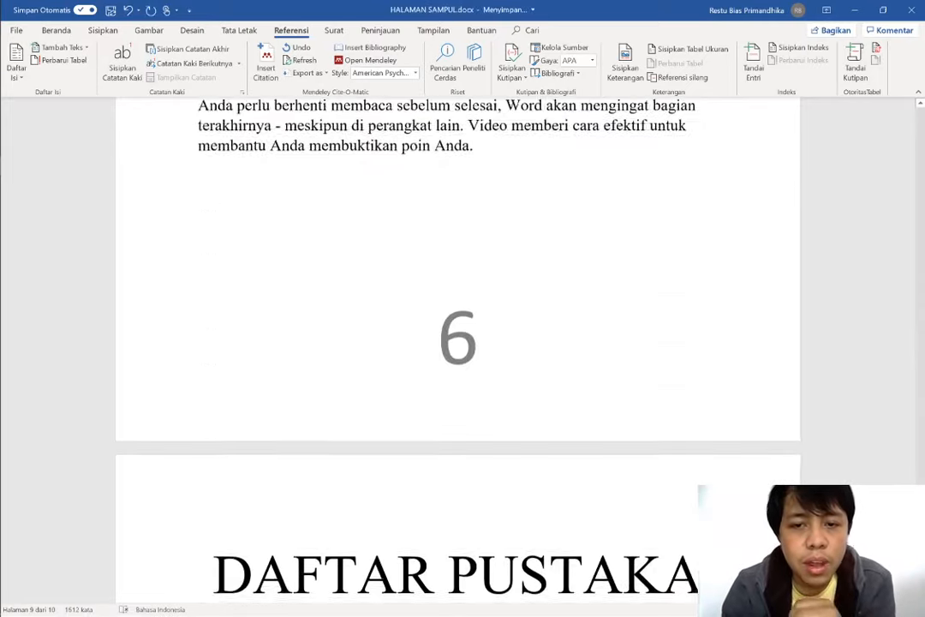
scroll(458, 349, "up", 5)
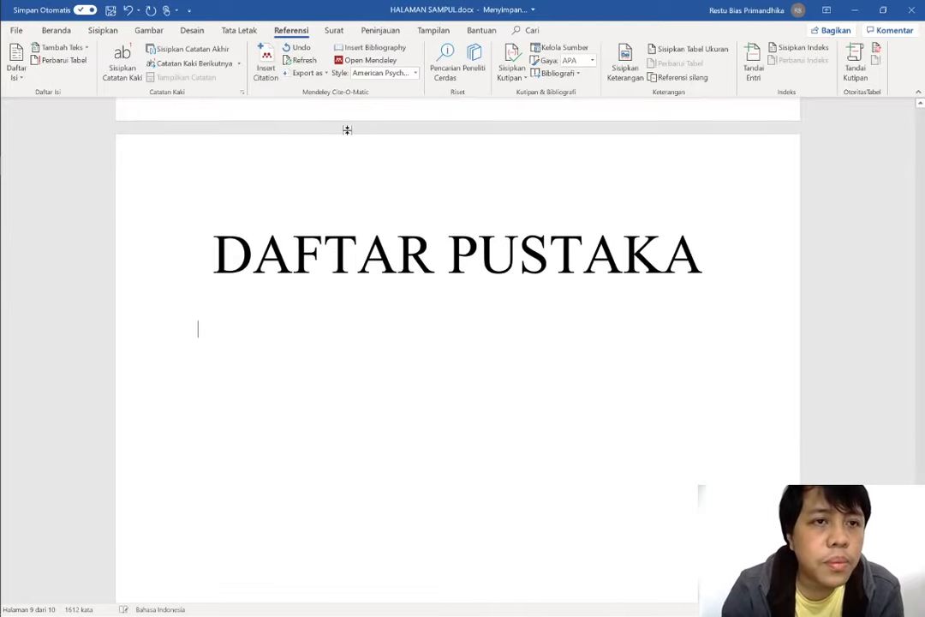
left_click(370, 47)
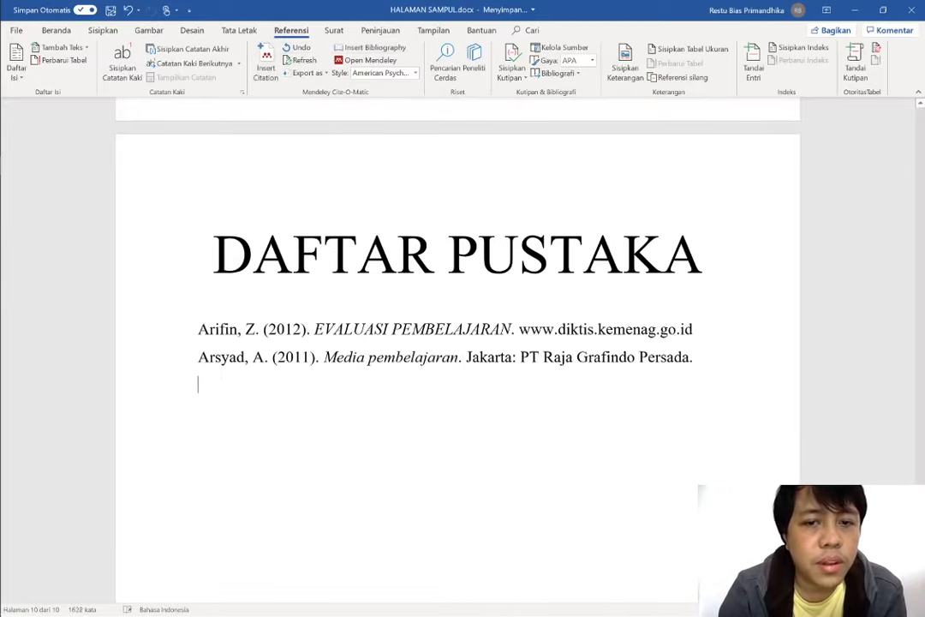
Compare the generated bibliography with the new in-text citation in the SIMPULAN section of BAB III.
scroll(458, 343, "up", 5)
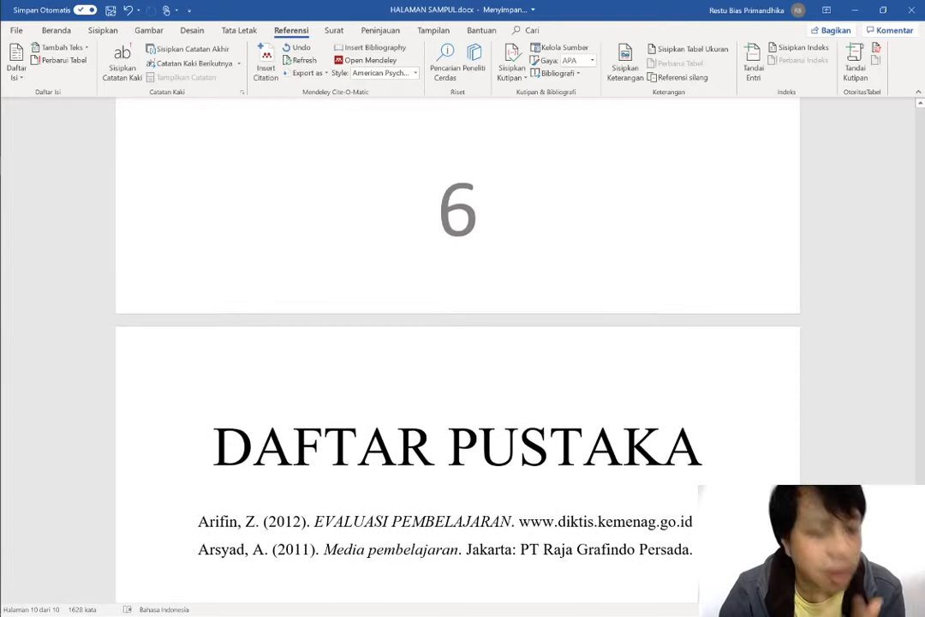
scroll(457, 343, "down", 2)
key("super+Tab")
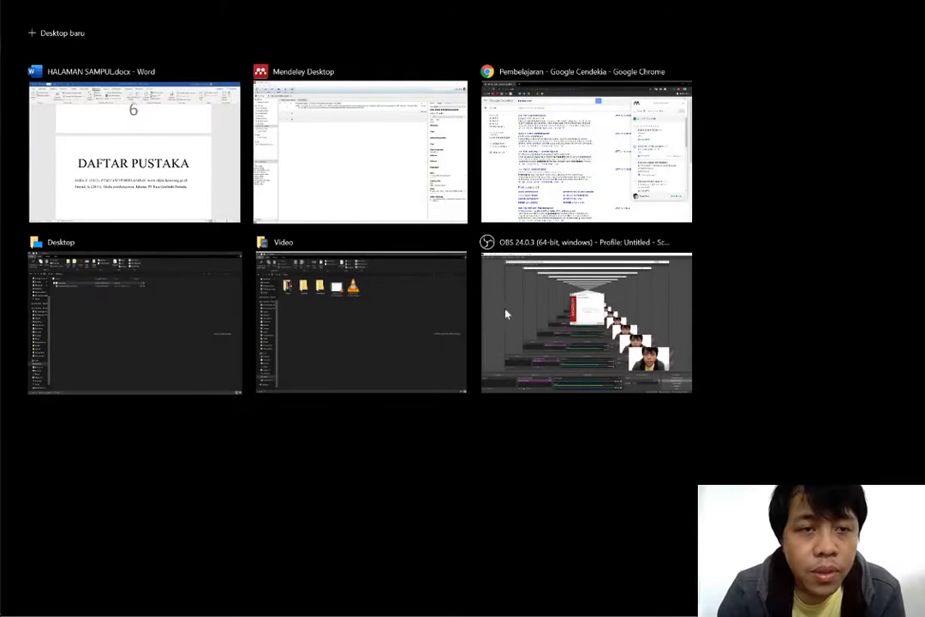
left_click(212, 178)
scroll(457, 342, "up", 10)
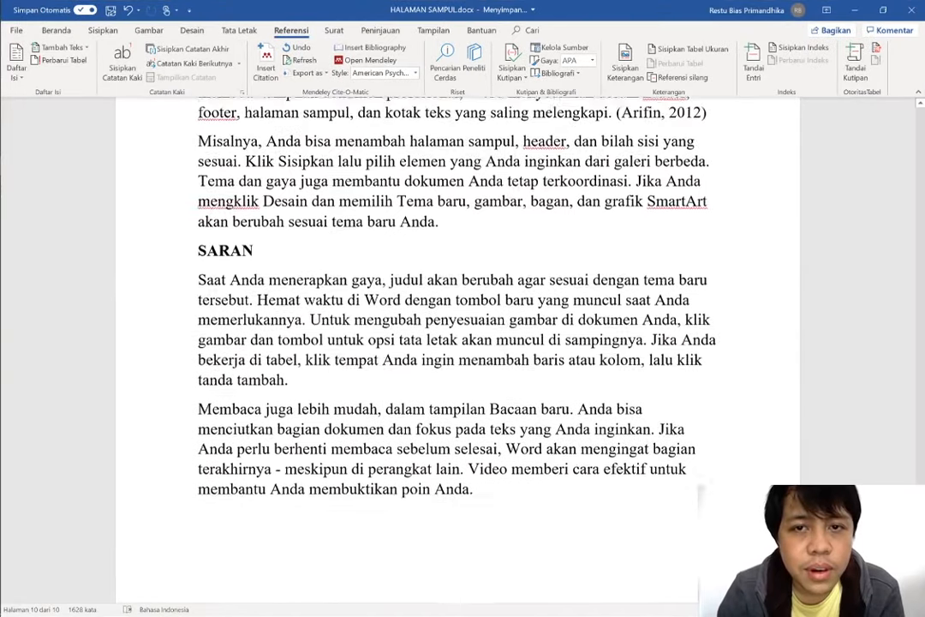
left_click(661, 366)
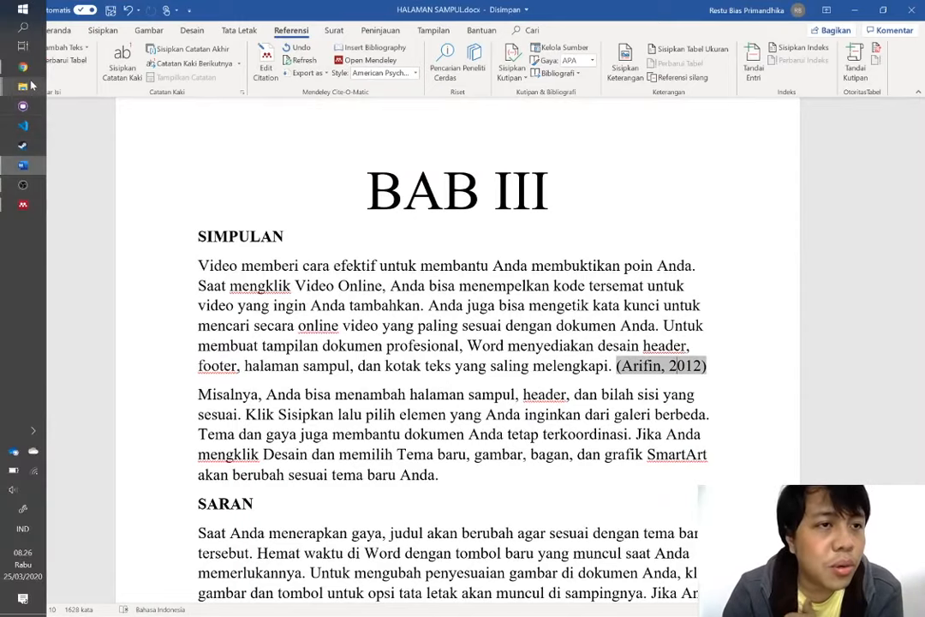
Switch to Mendeley Desktop and copy the first paragraph under "Persamaan dan Perbedaan Evaluasi dengan Penilaian" on page 21 of the EVALUASI PEMBELAJARAN PDF.
left_click(34, 215)
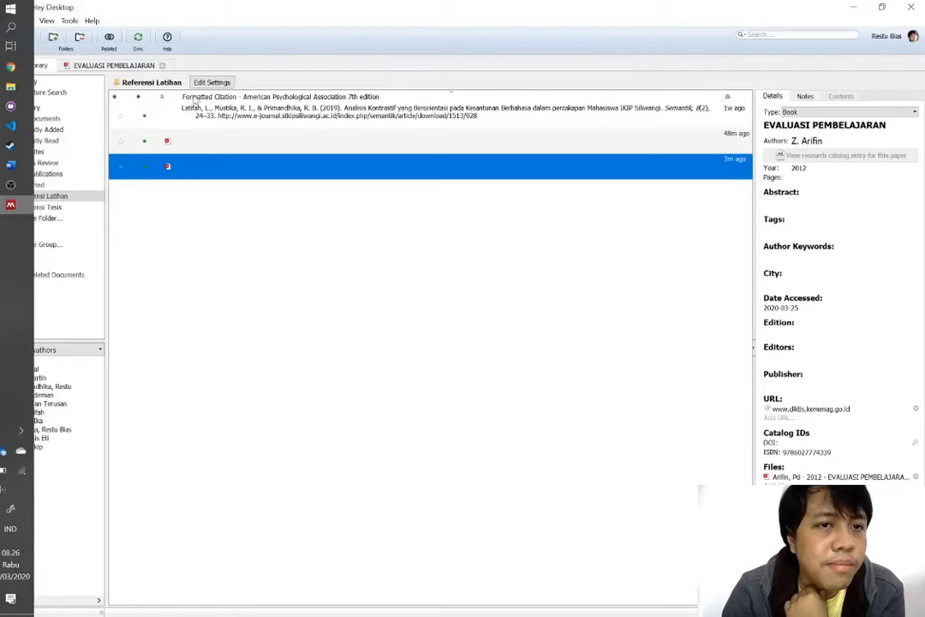
left_click(112, 67)
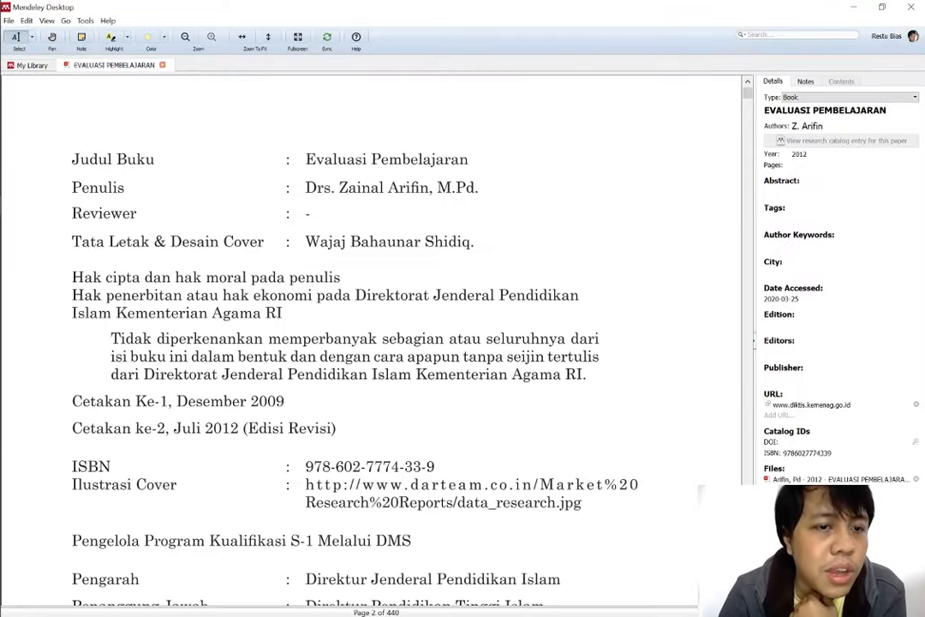
scroll(371, 342, "down", 20)
scroll(370, 343, "down", 20)
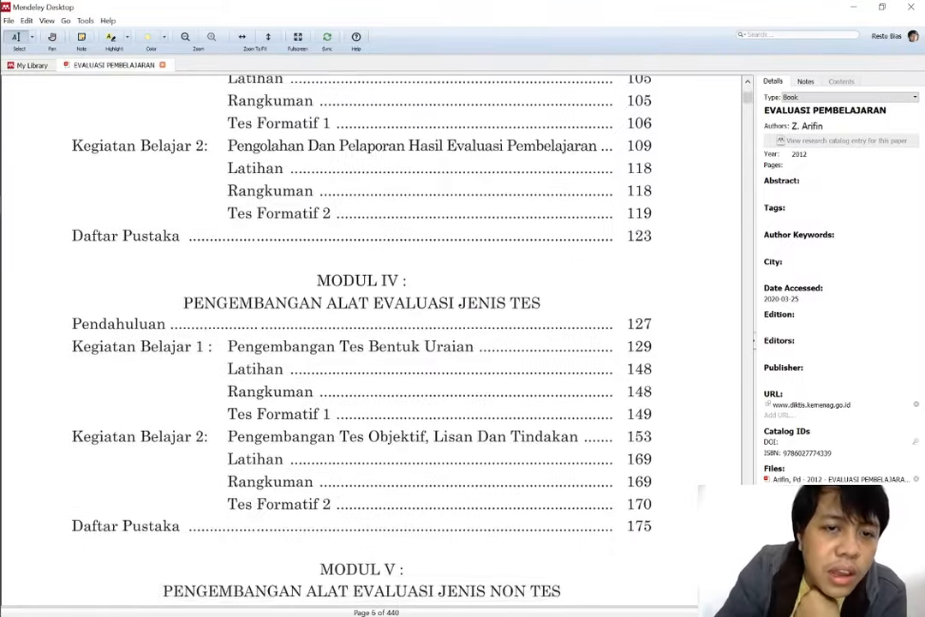
scroll(371, 342, "down", 10)
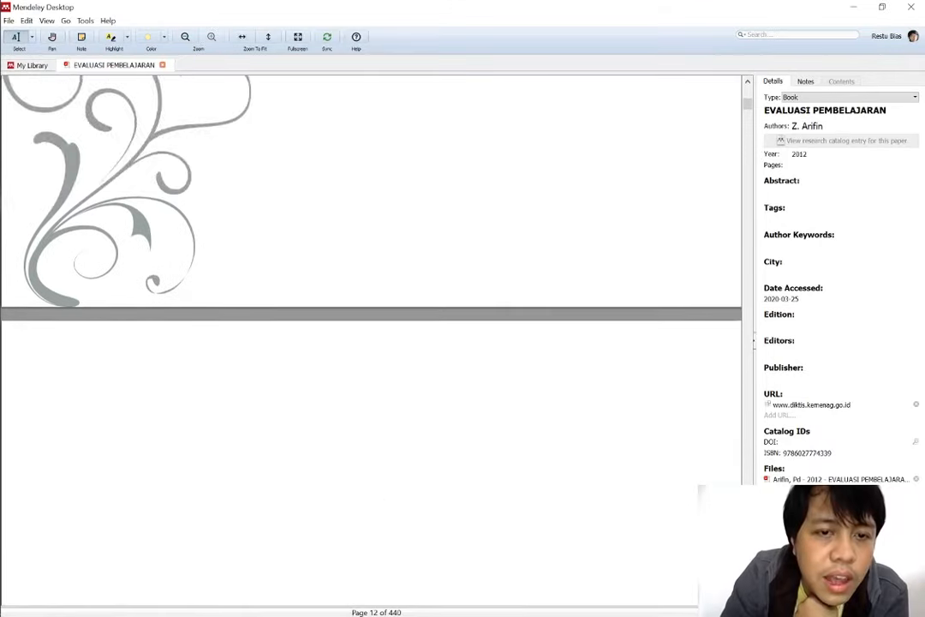
scroll(371, 342, "up", 3)
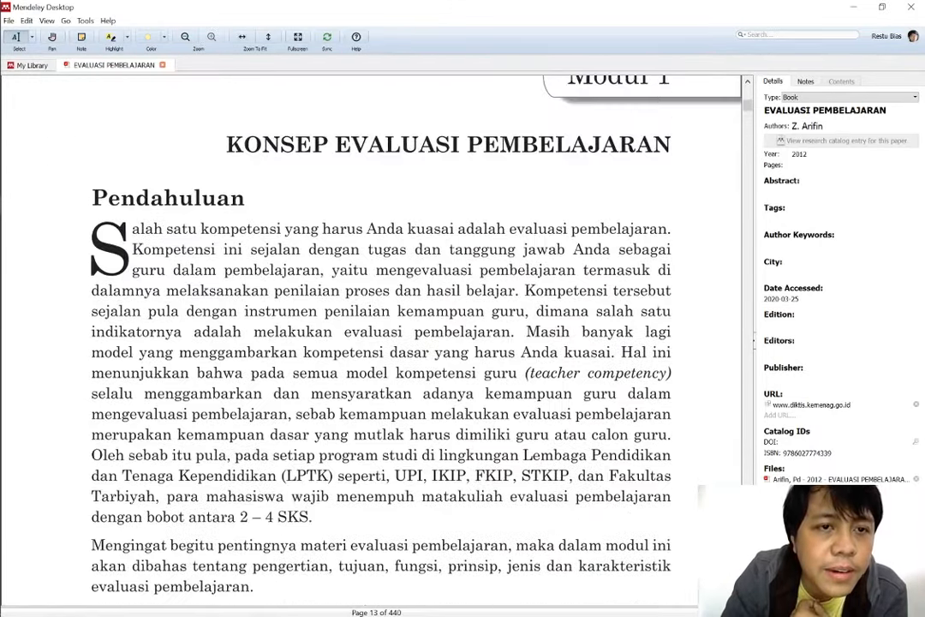
scroll(371, 343, "down", 20)
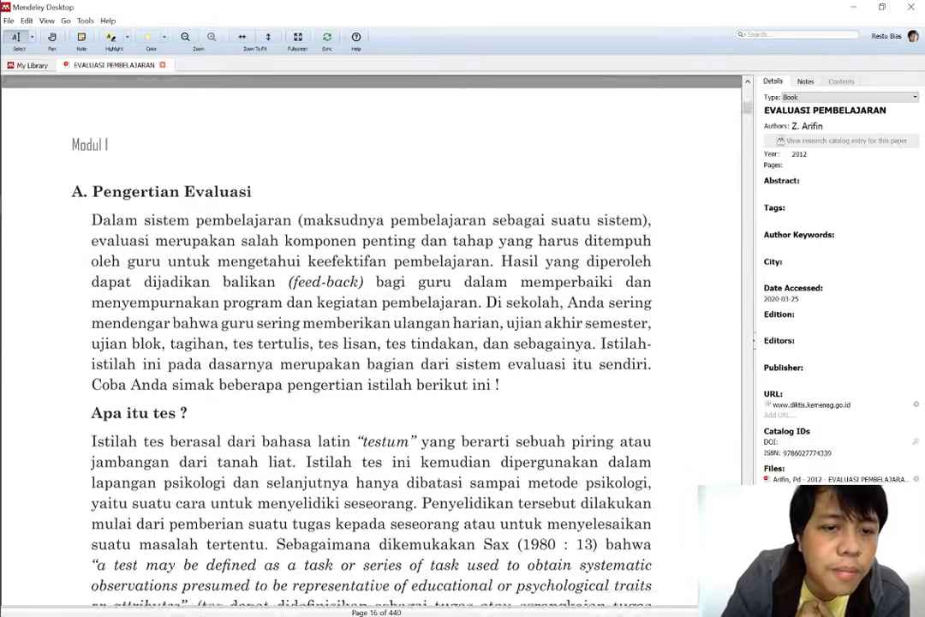
scroll(371, 343, "down", 20)
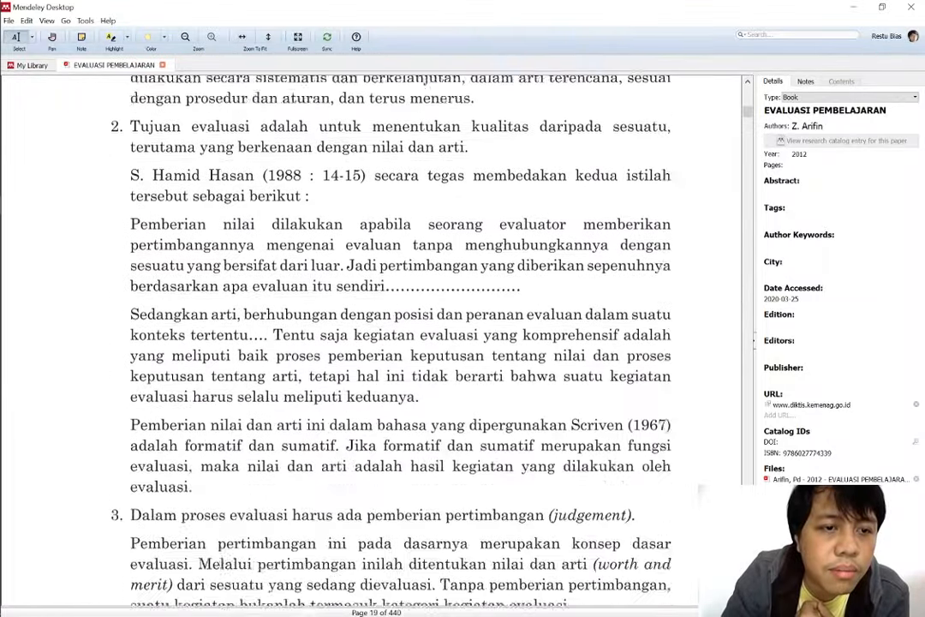
scroll(370, 342, "down", 2)
scroll(370, 343, "down", 1)
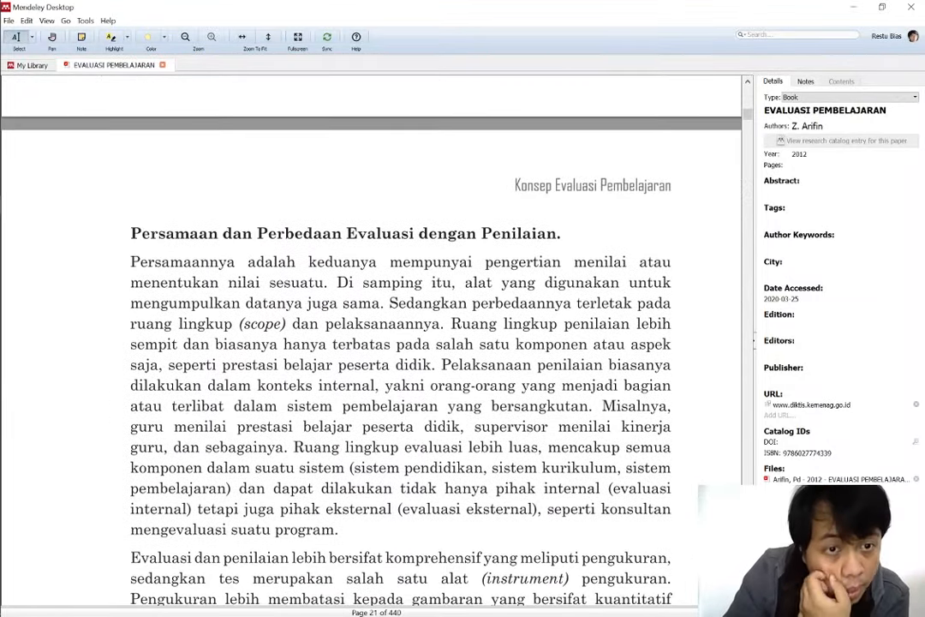
left_click_drag(130, 261, 338, 529)
key("ctrl+c")
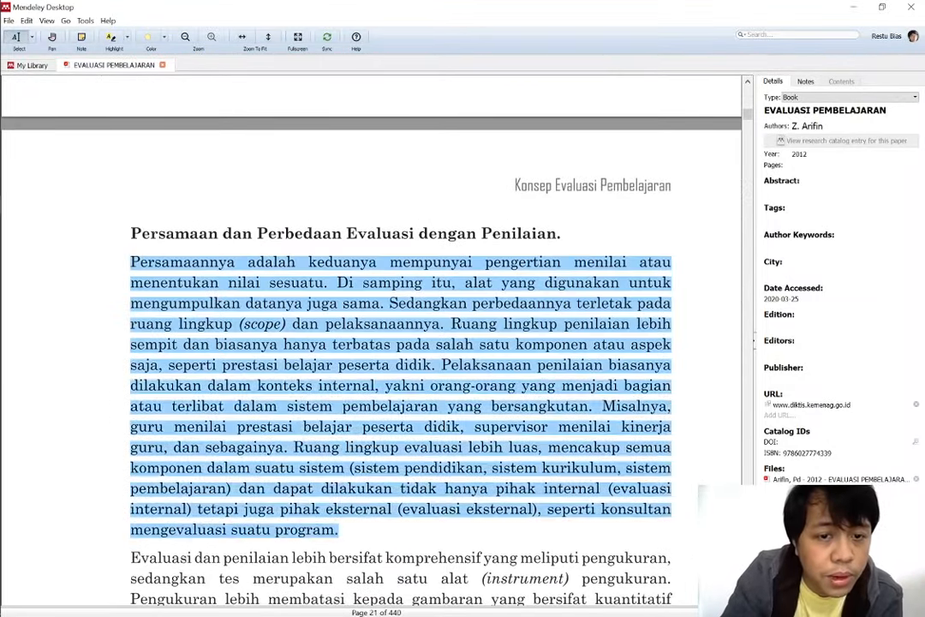
scroll(401, 343, "down", 2)
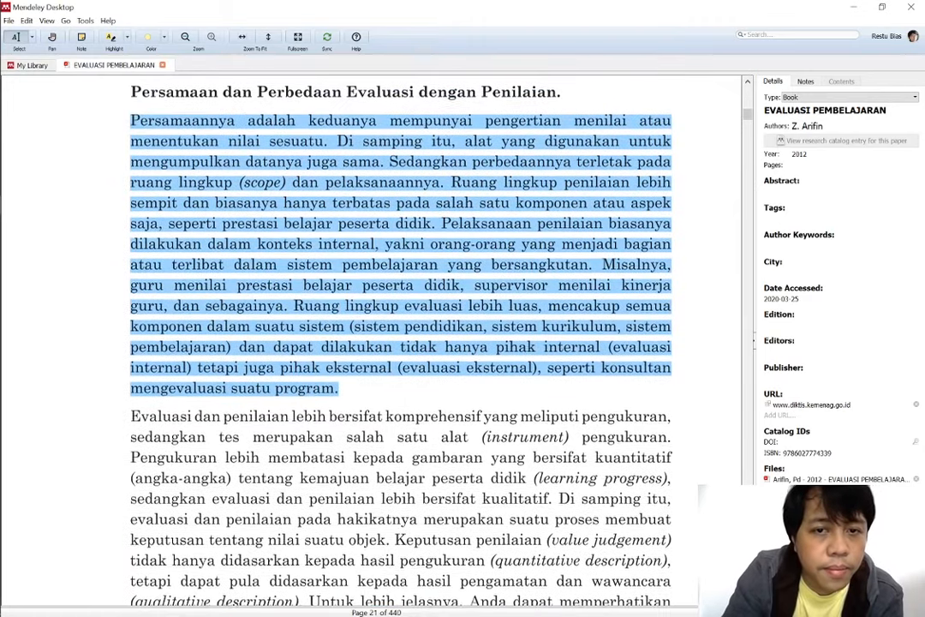
Switch to Word and replace the first SIMPULAN paragraph in BAB III with the copied passage as plain text, keeping the citation after it.
left_click(23, 70)
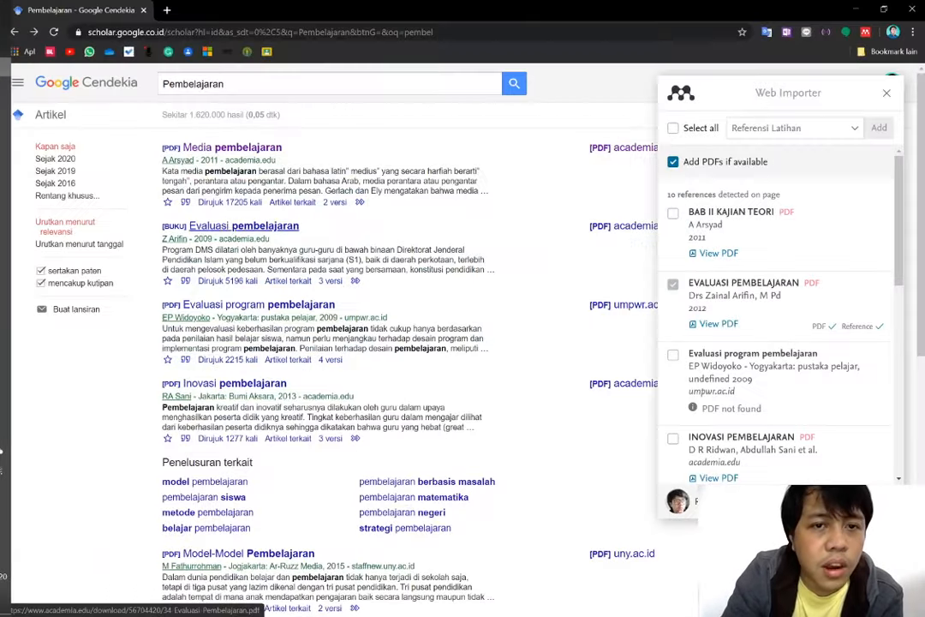
left_click(23, 164)
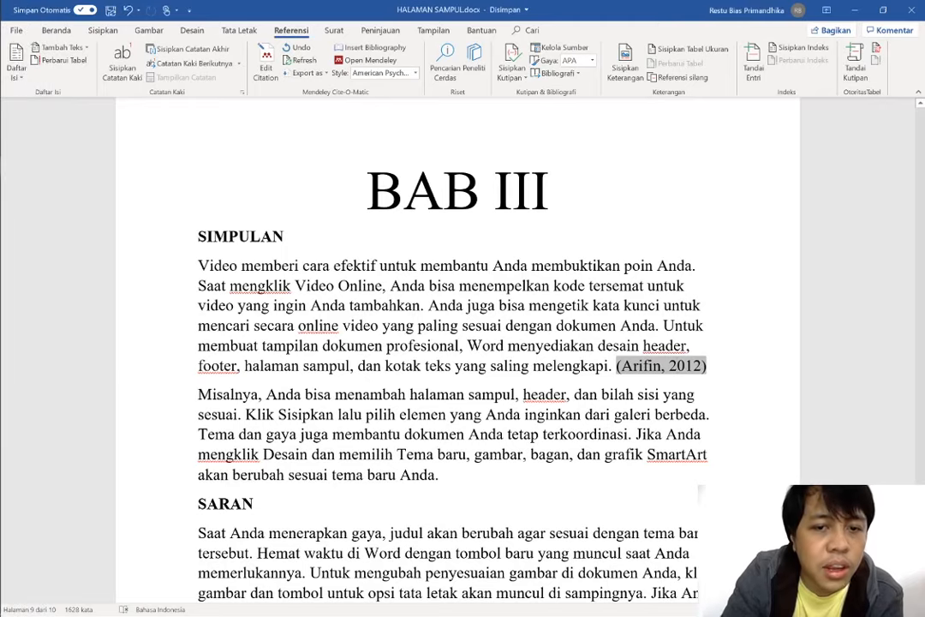
left_click_drag(614, 366, 185, 267)
key("ctrl+v")
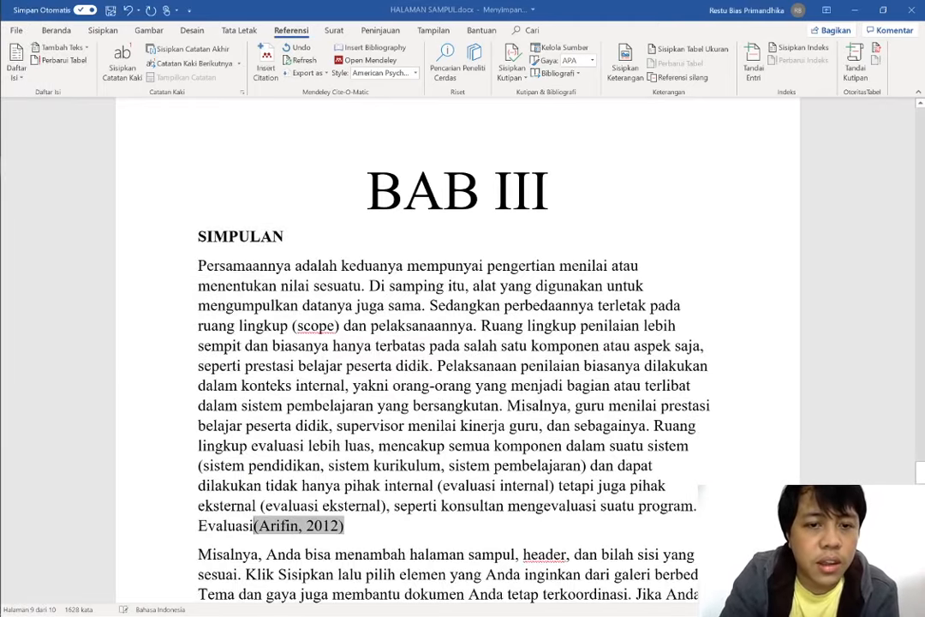
key("ctrl+z")
right_click(317, 285)
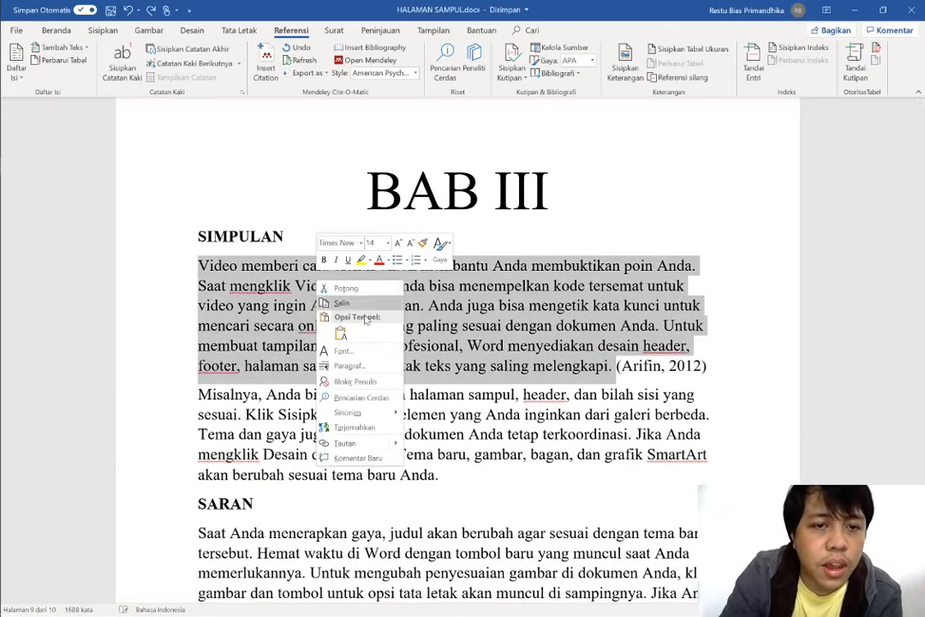
left_click(309, 326)
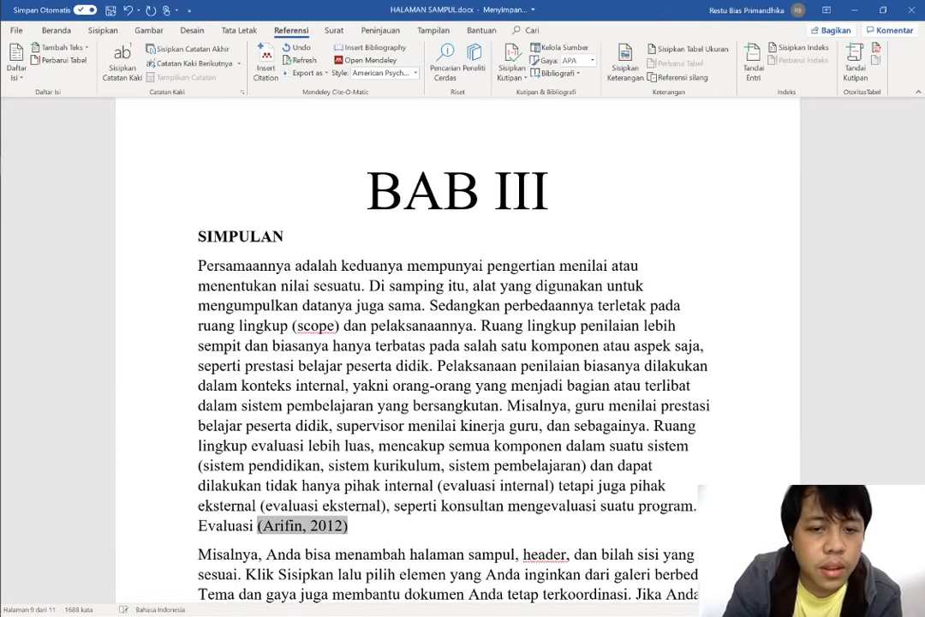
Justify the pasted SIMPULAN paragraph together with its citation.
left_click_drag(350, 526, 199, 266)
key("ctrl+j")
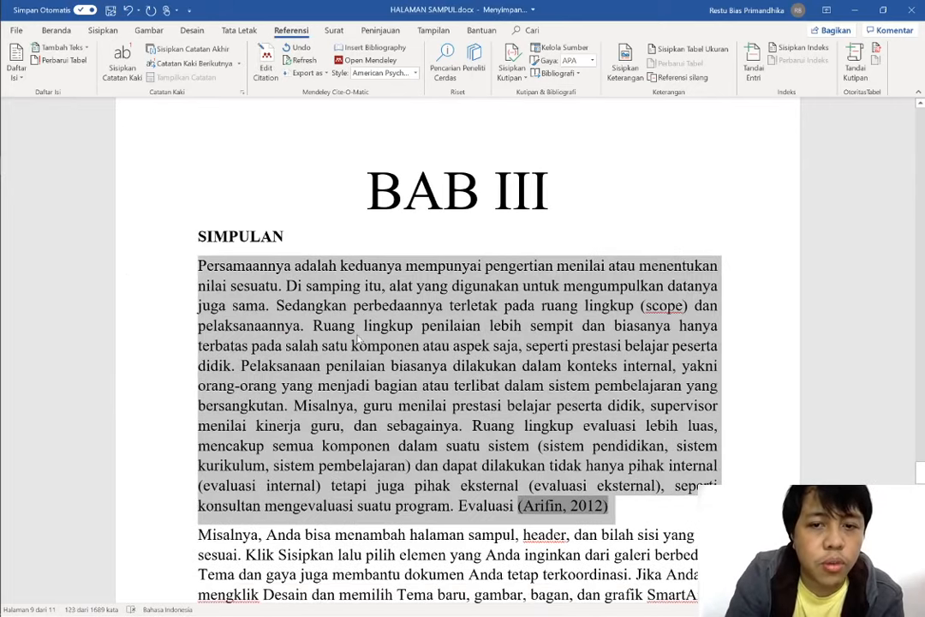
left_click(608, 406)
scroll(458, 343, "down", 3)
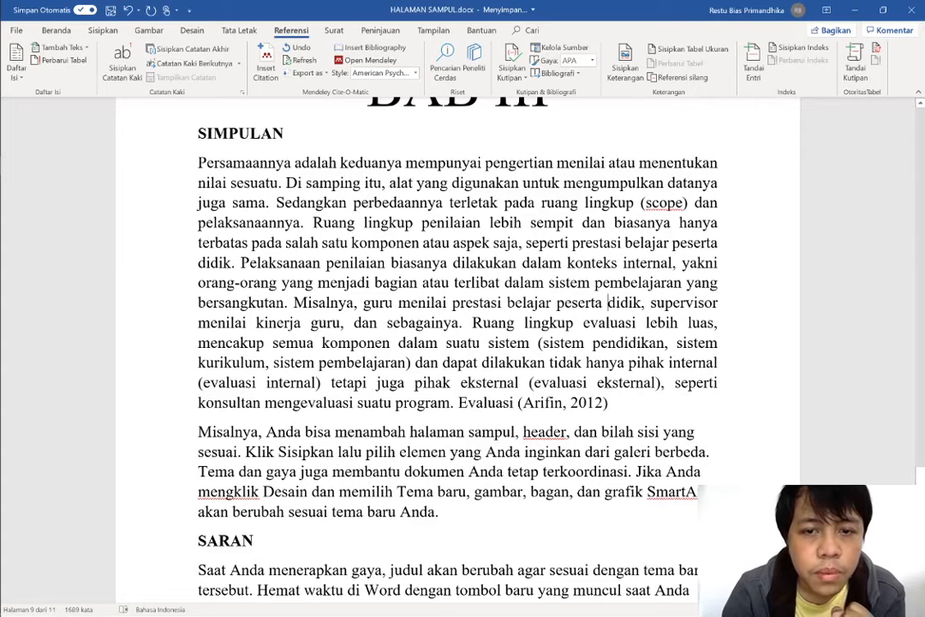
Switch to Mendeley Desktop and look up the printed page number of the quoted passage in the EVALUASI PEMBELAJARAN PDF.
left_click(563, 402)
mouse_move(5, 137)
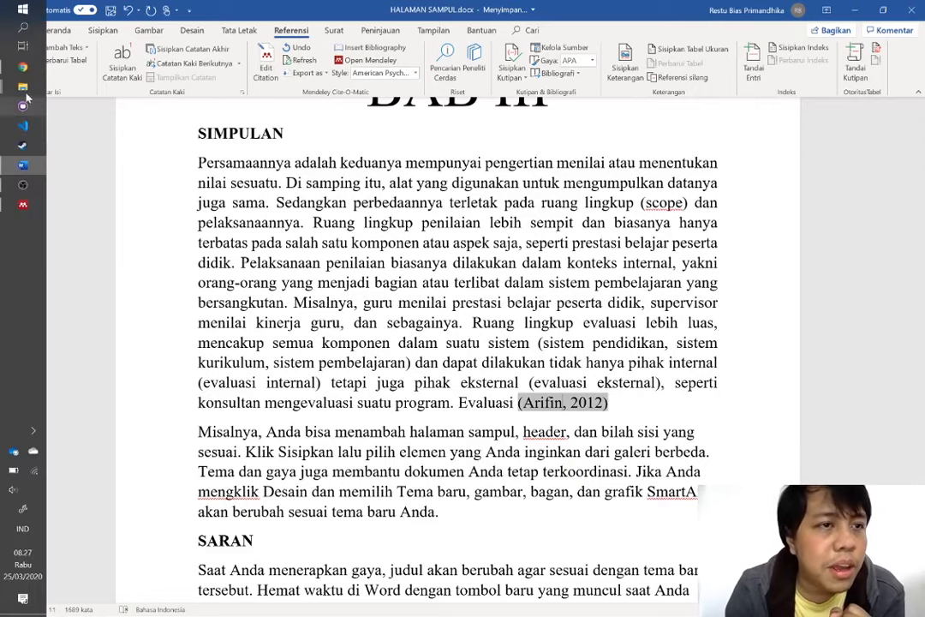
left_click(24, 205)
scroll(377, 283, "down", 8)
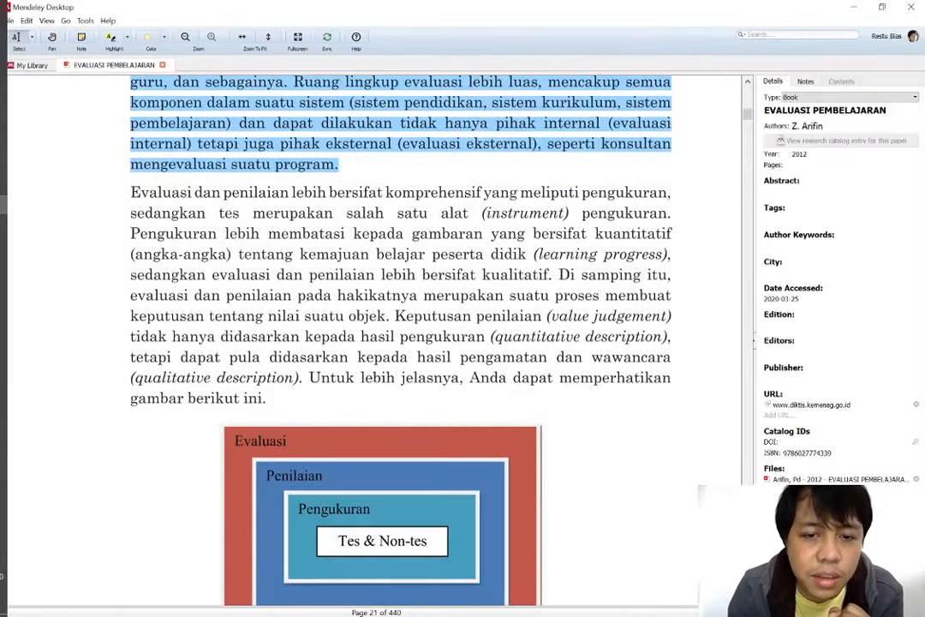
mouse_move(2, 38)
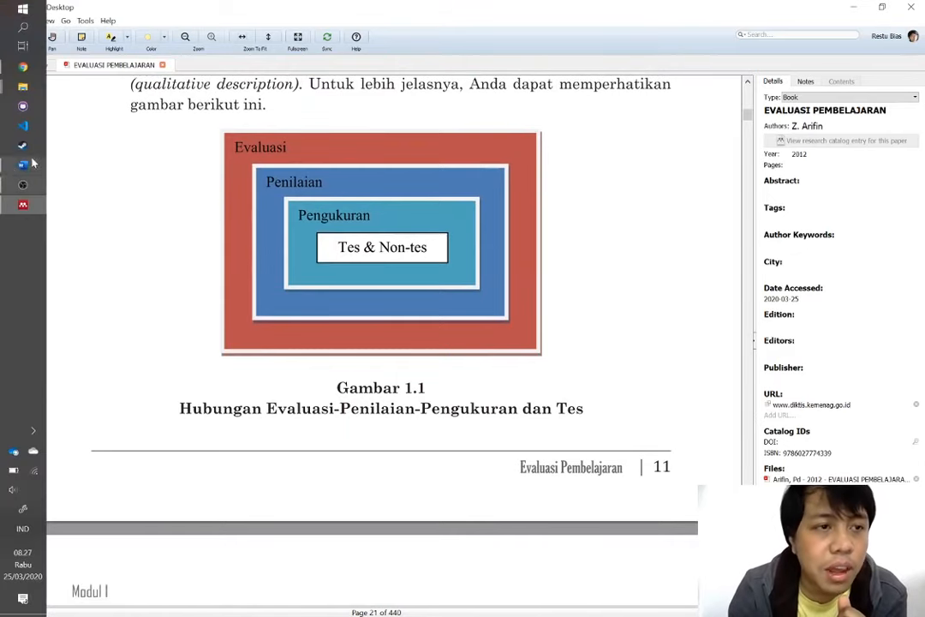
left_click(27, 65)
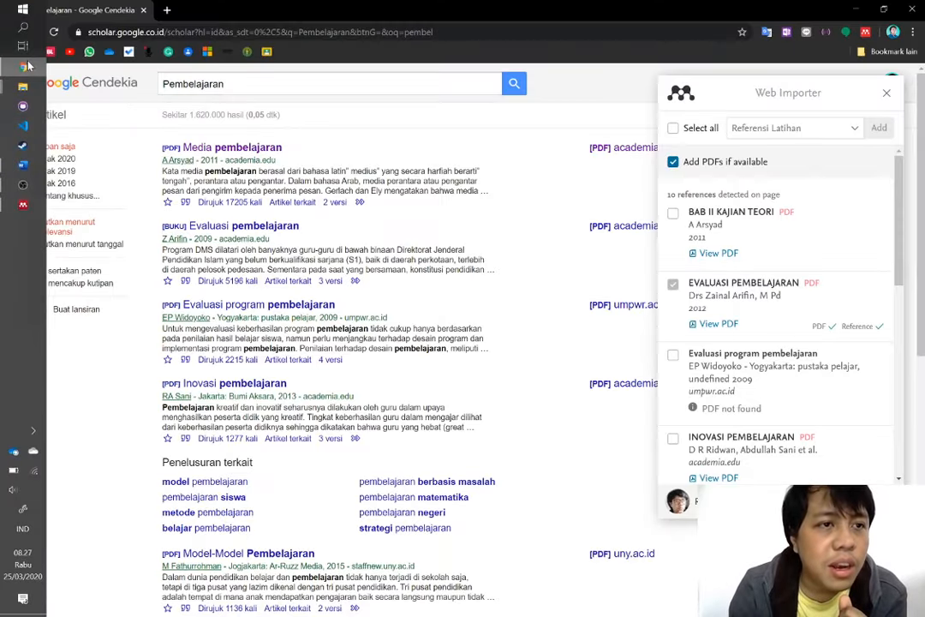
Switch to Word and add page 11 to the Mendeley citation at the end of the first SIMPULAN paragraph.
left_click(23, 165)
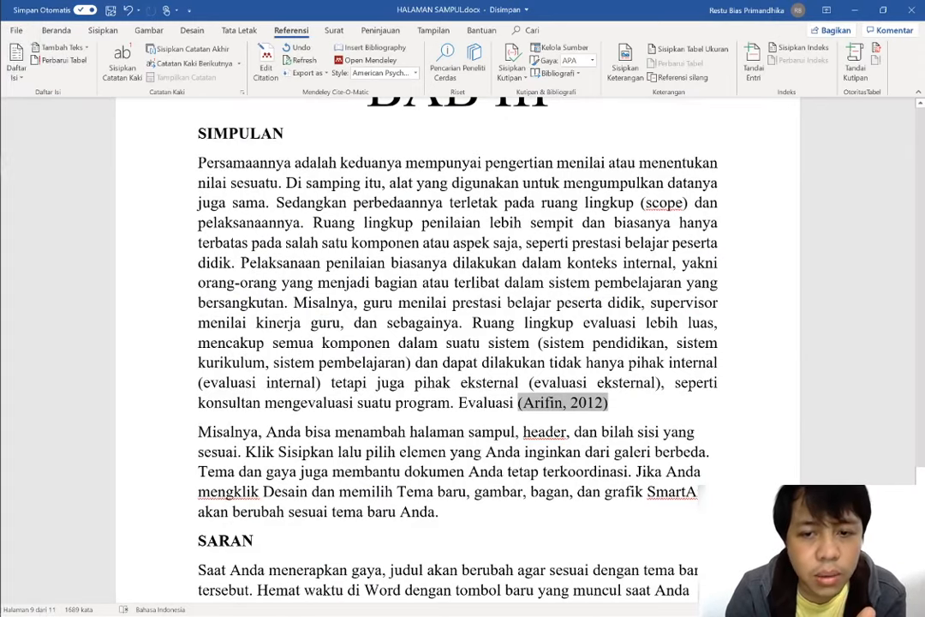
right_click(581, 404)
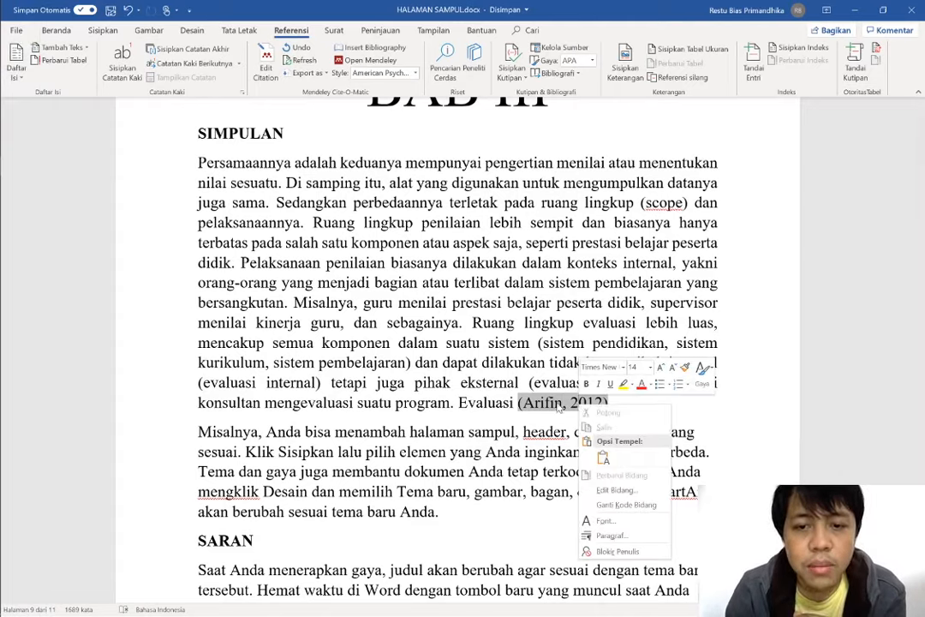
left_click(528, 369)
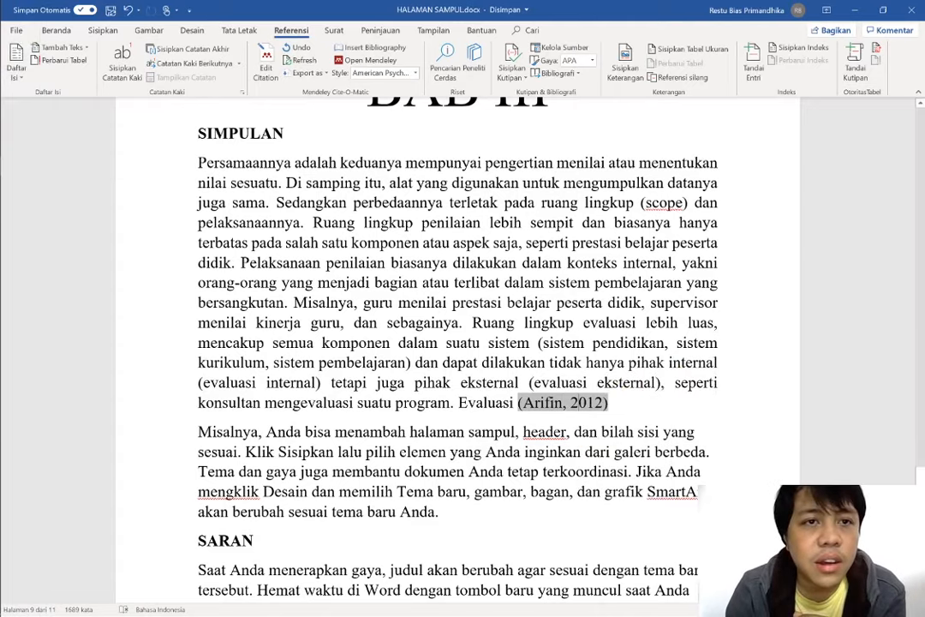
left_click(266, 67)
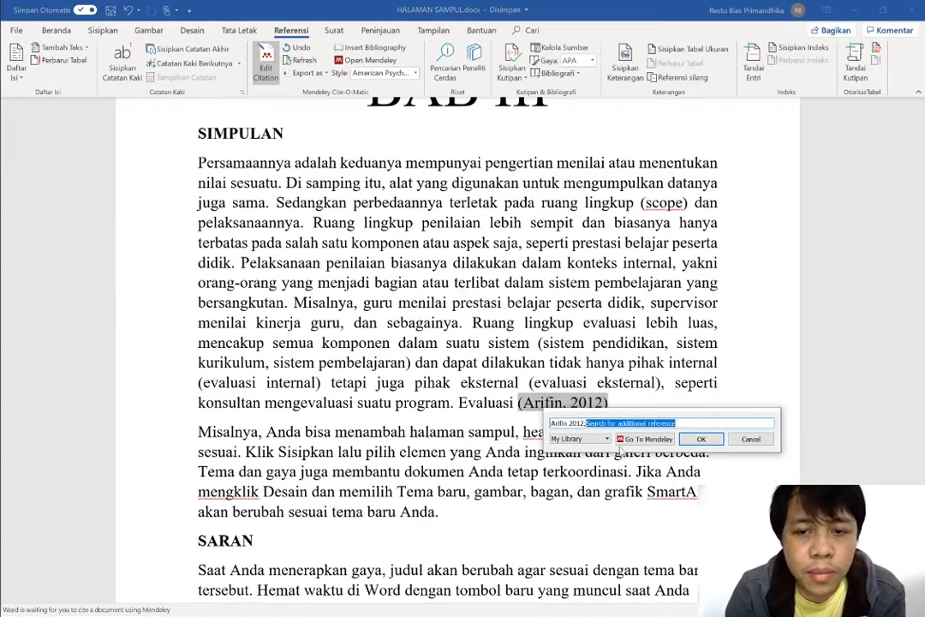
left_click(585, 439)
left_click(584, 423)
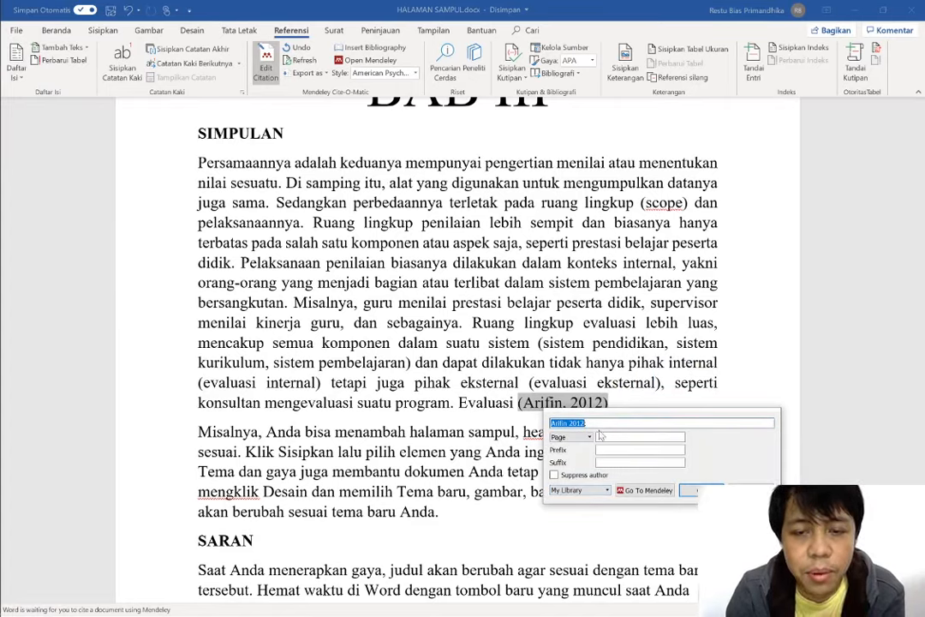
left_click(634, 436)
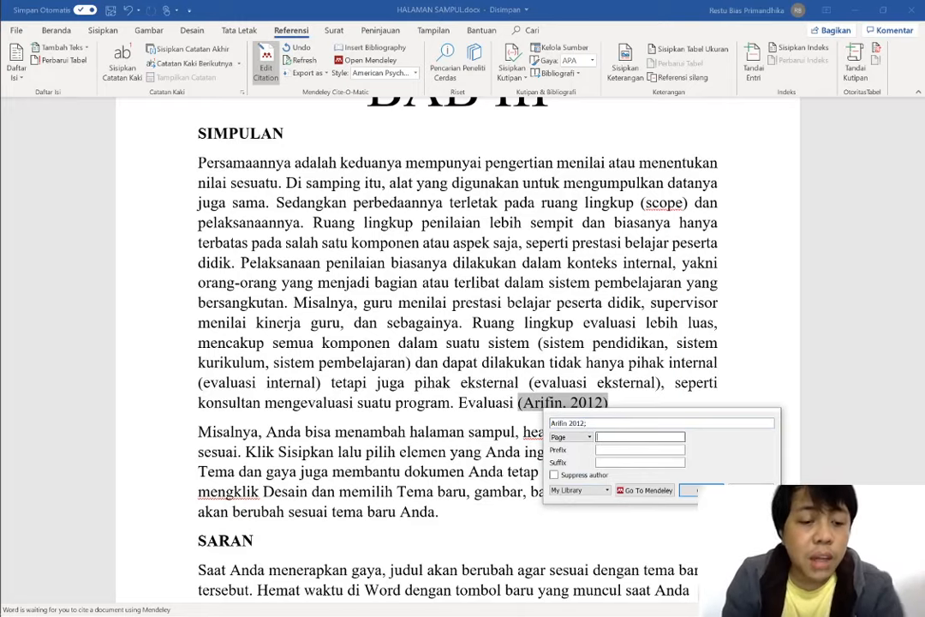
type("11")
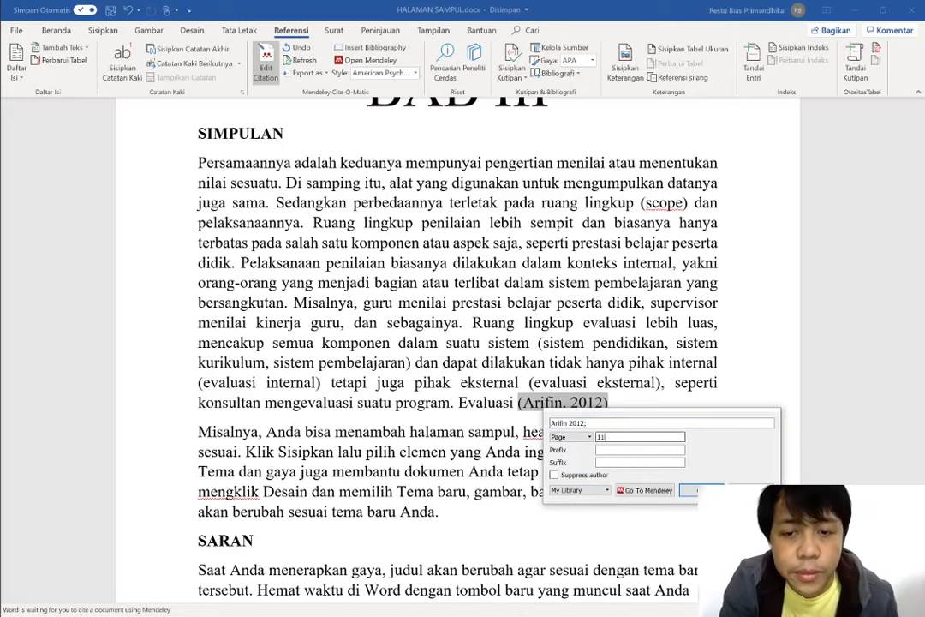
left_click(692, 490)
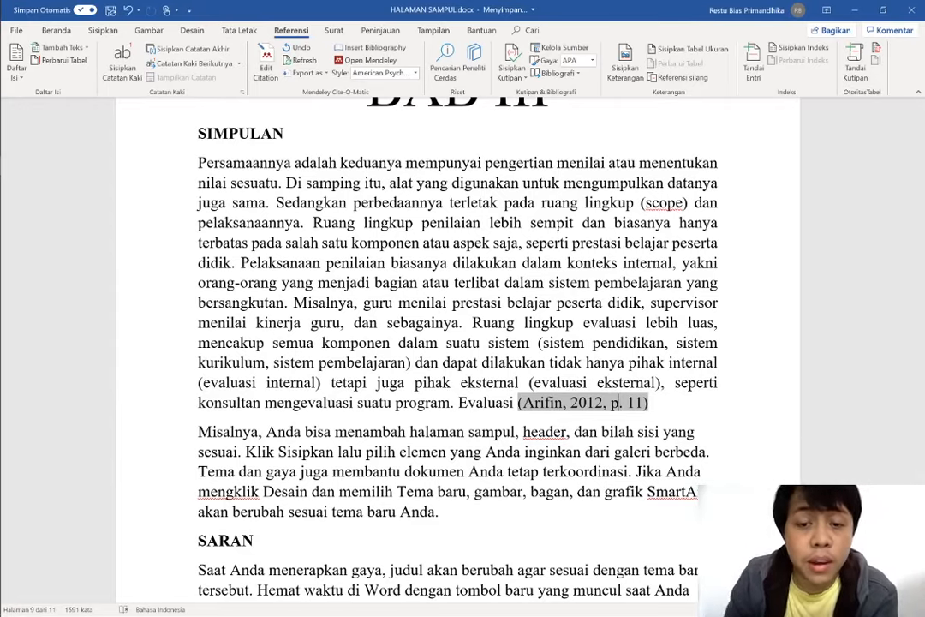
Replace the page abbreviation "p" with "hlm" in the SIMPULAN citation and keep the manual edit.
key("BackSpace")
type("hlm")
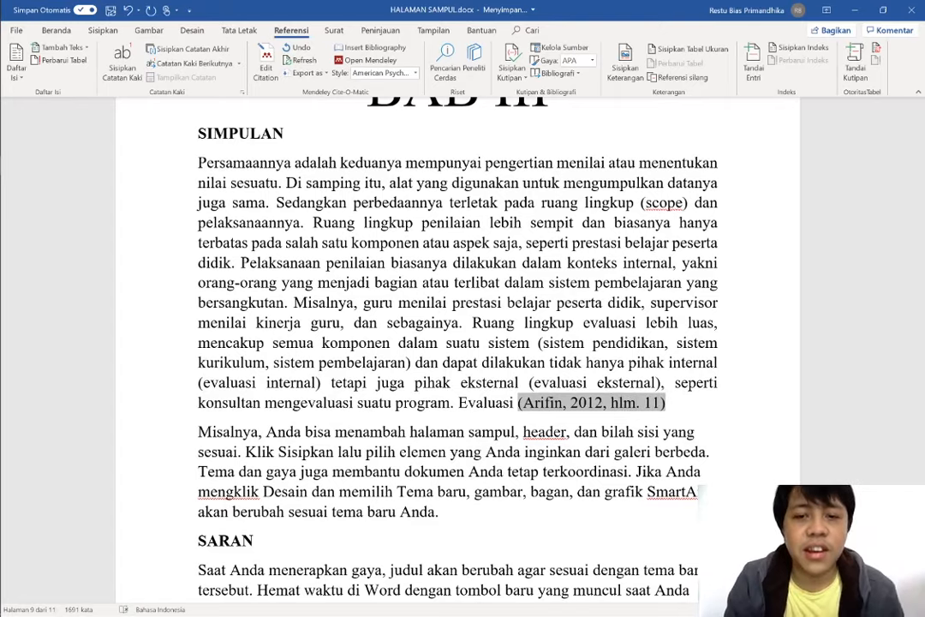
left_click(676, 452)
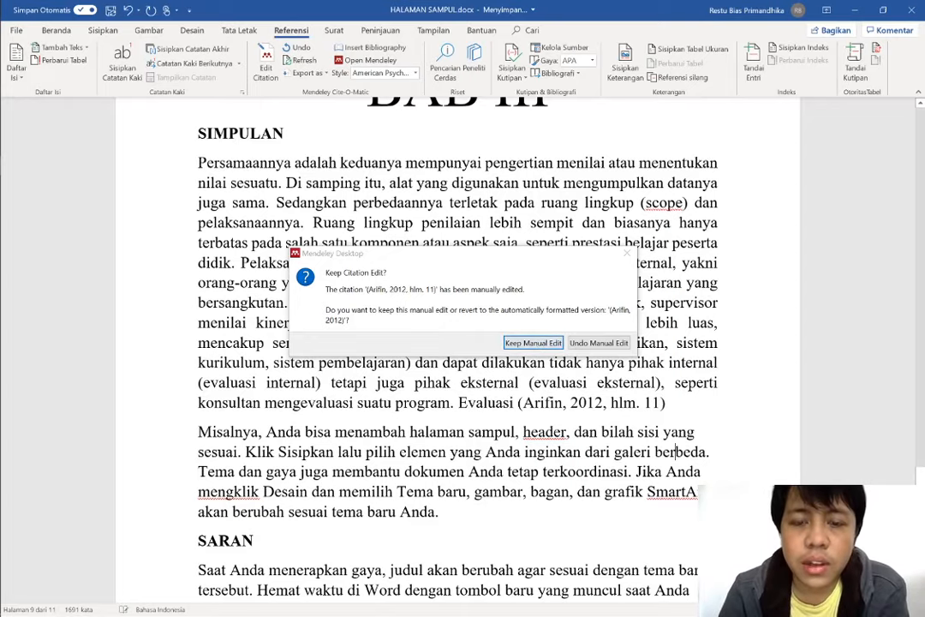
left_click(526, 343)
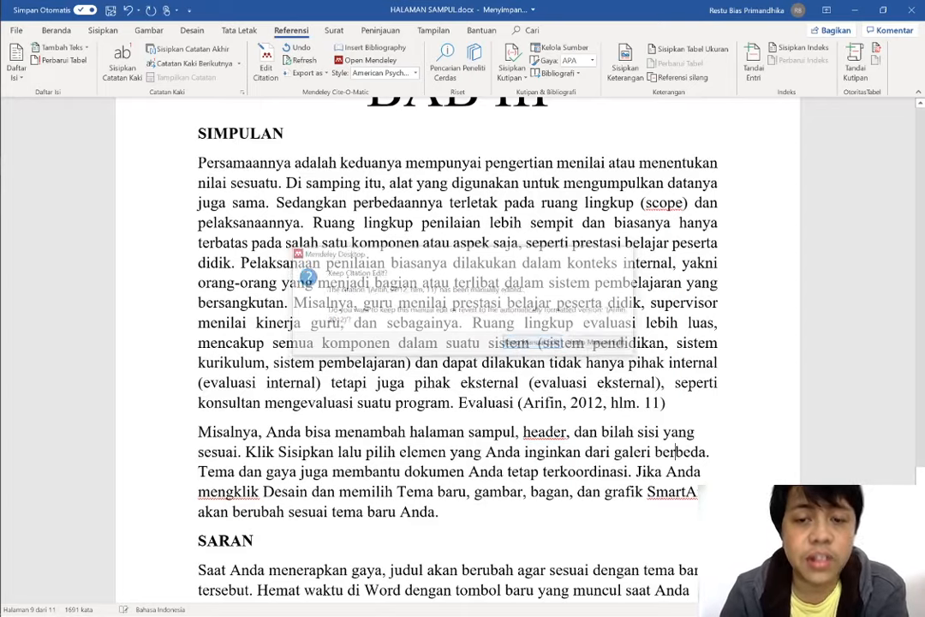
Delete the leftover word "Evaluasi" before the SIMPULAN citation and move the sentence's period to after the citation.
scroll(526, 344, "down", 10)
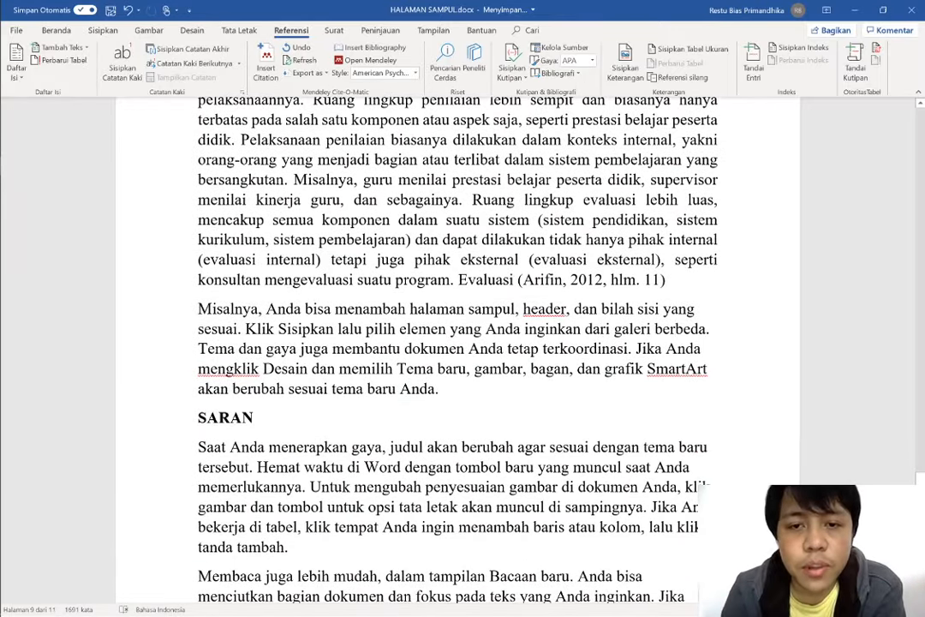
scroll(457, 350, "down", 1)
scroll(457, 349, "up", 1)
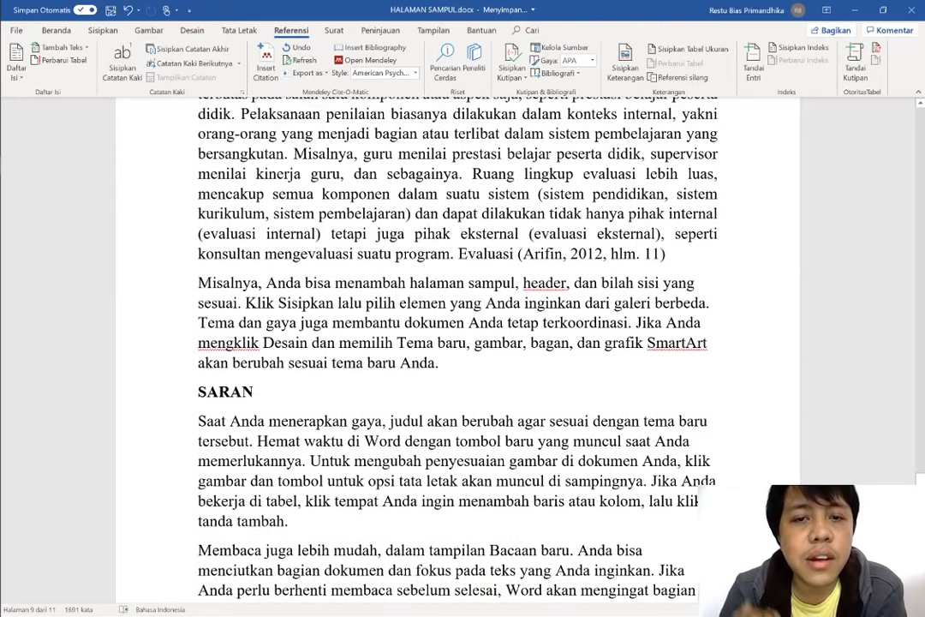
scroll(457, 343, "up", 1)
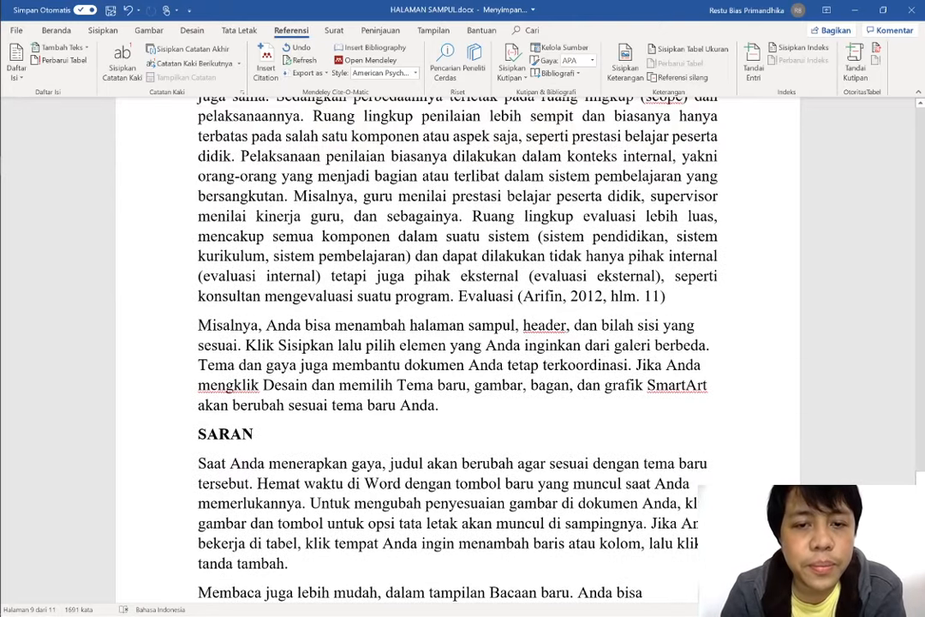
left_click_drag(515, 296, 455, 296)
key("BackSpace")
key("BackSpace")
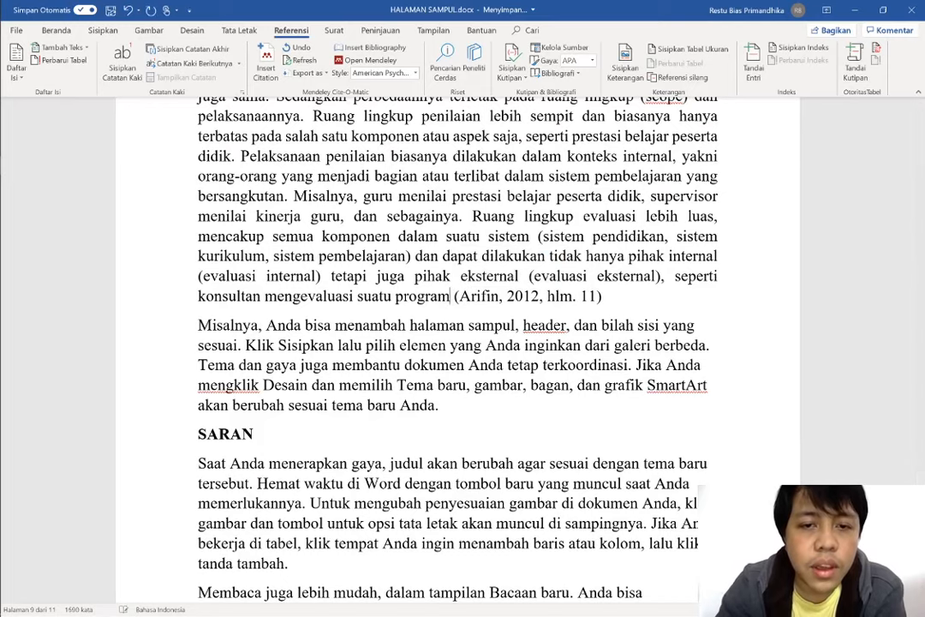
left_click(603, 297)
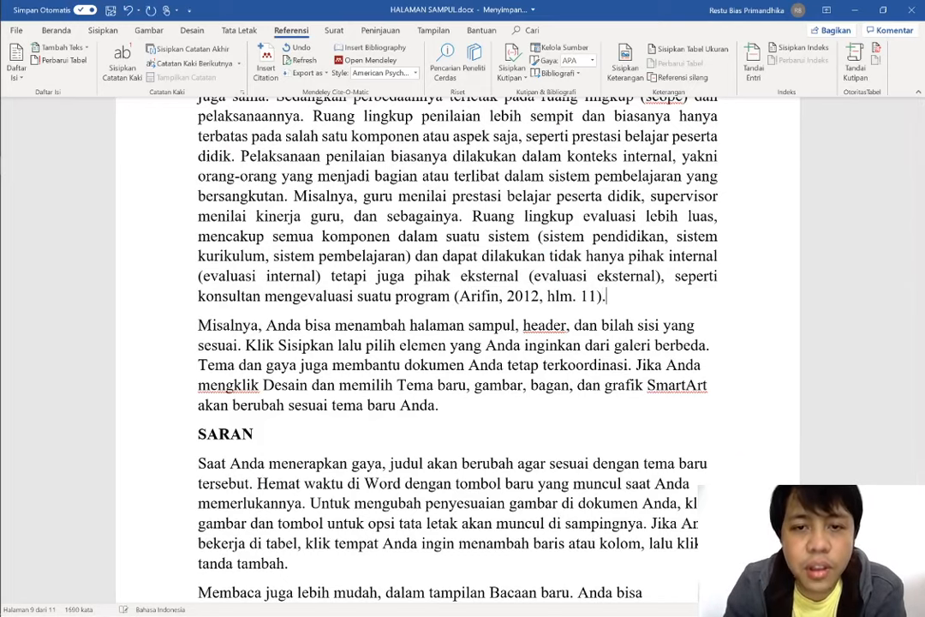
Review the quoted SIMPULAN paragraph and the bibliography entries under DAFTAR PUSTAKA.
scroll(457, 342, "up", 4)
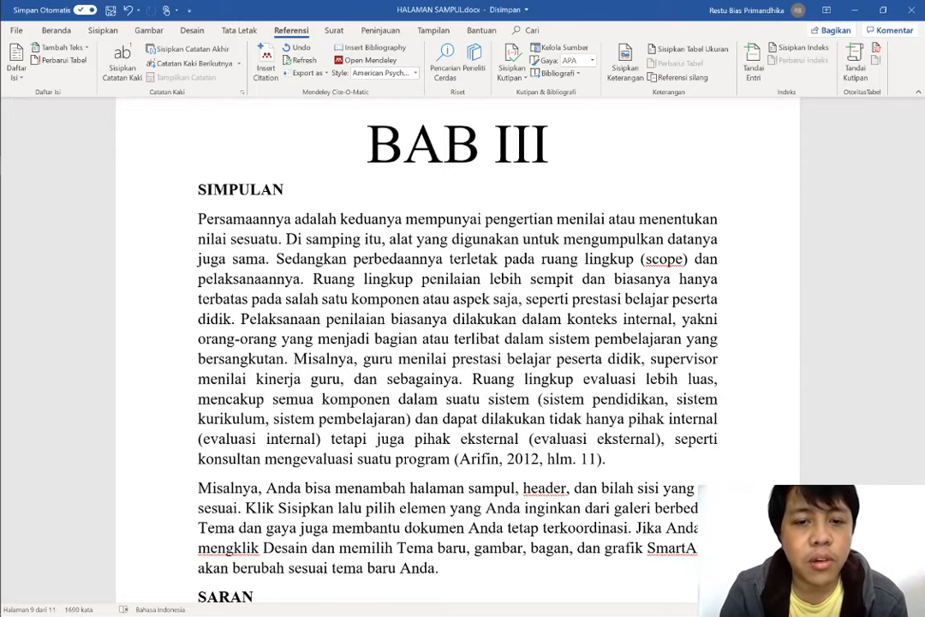
scroll(457, 350, "down", 20)
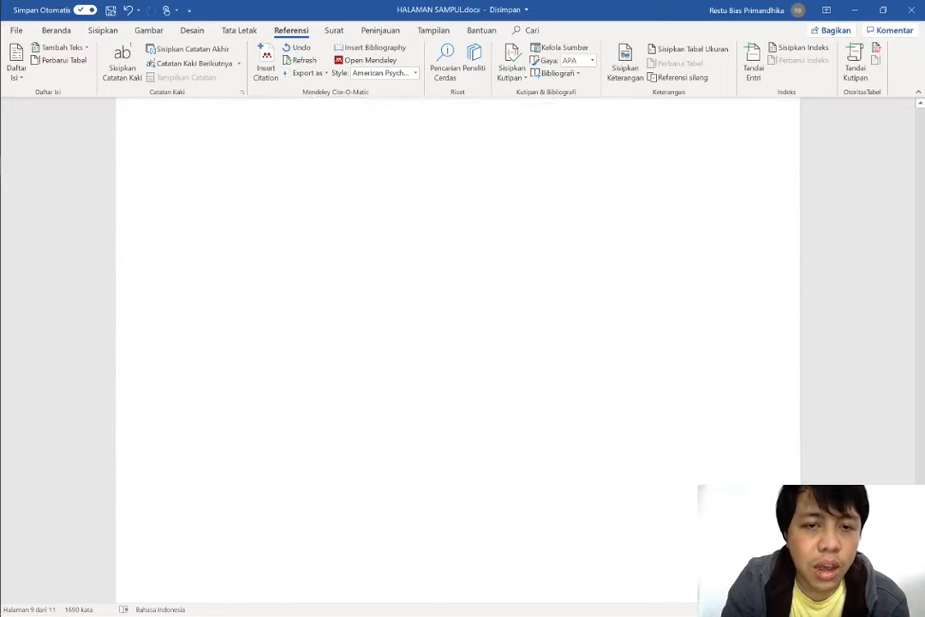
scroll(457, 349, "up", 4)
scroll(458, 349, "down", 2)
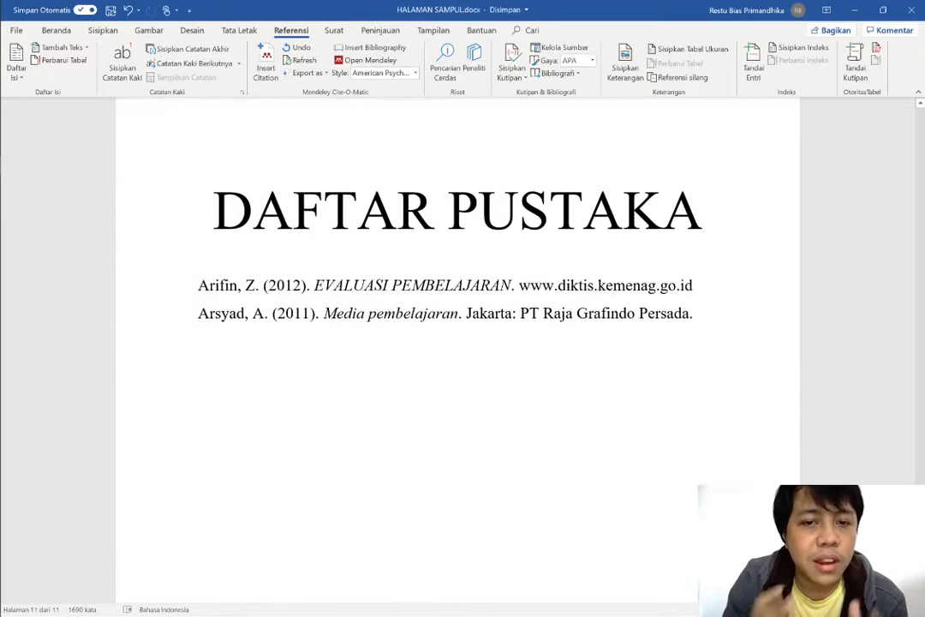